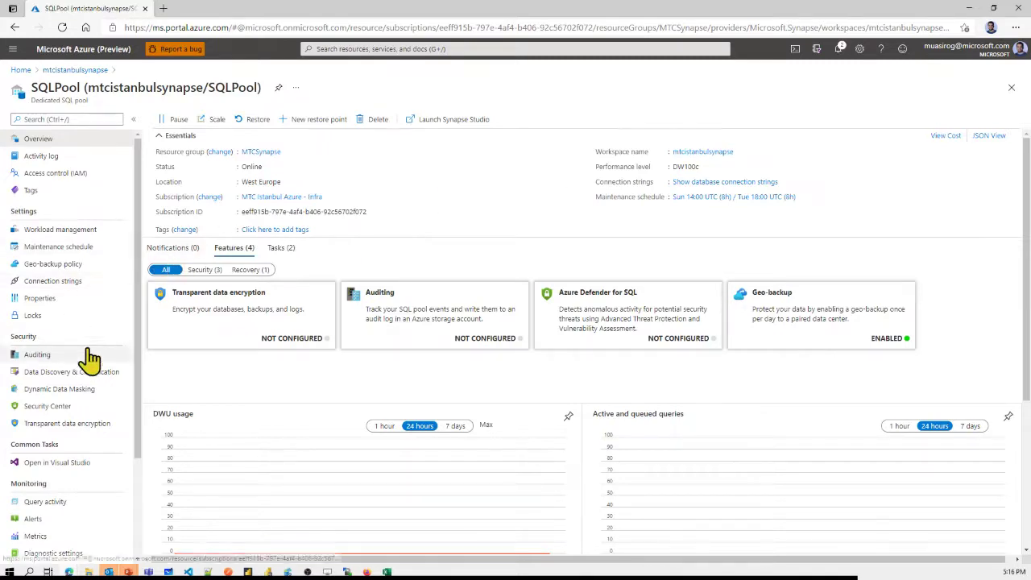
Step: Return from the SQLPool page to the mtcistanbulsynapse workspace overview by way of its SQL pools list
scroll(81, 299, "down", 2)
scroll(85, 242, "up", 2)
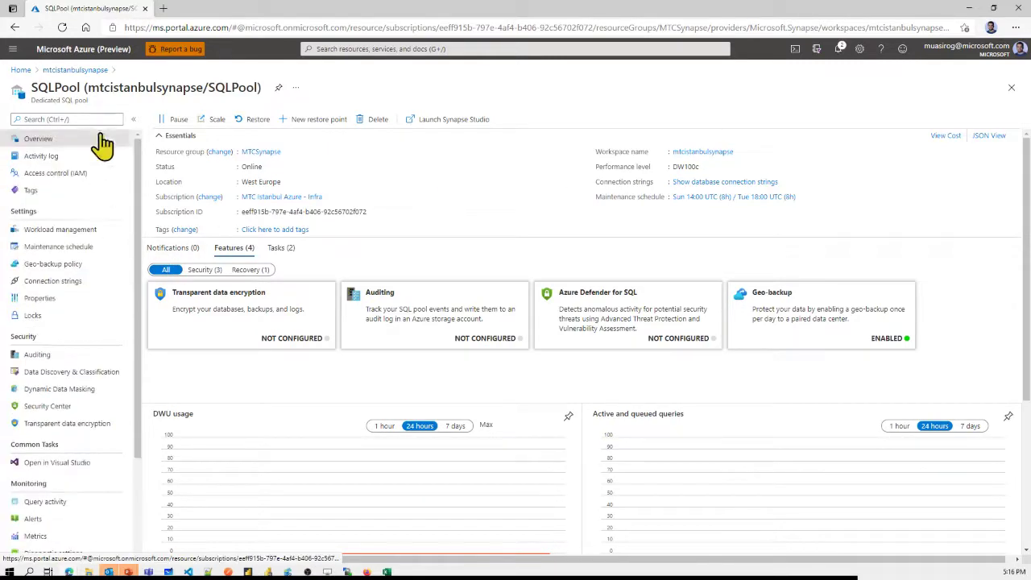
left_click(89, 71)
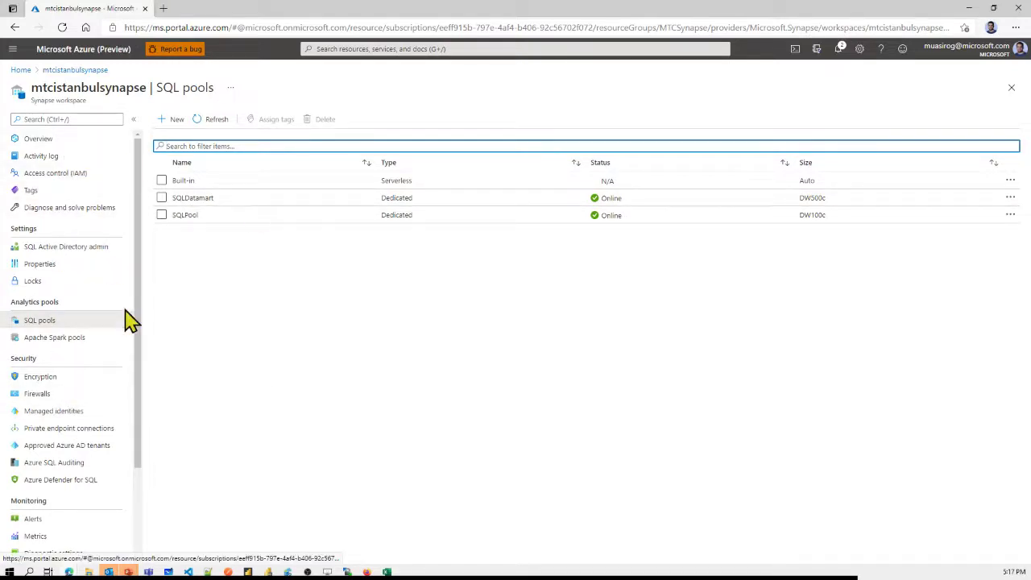
scroll(86, 338, "down", 3)
scroll(88, 306, "up", 3)
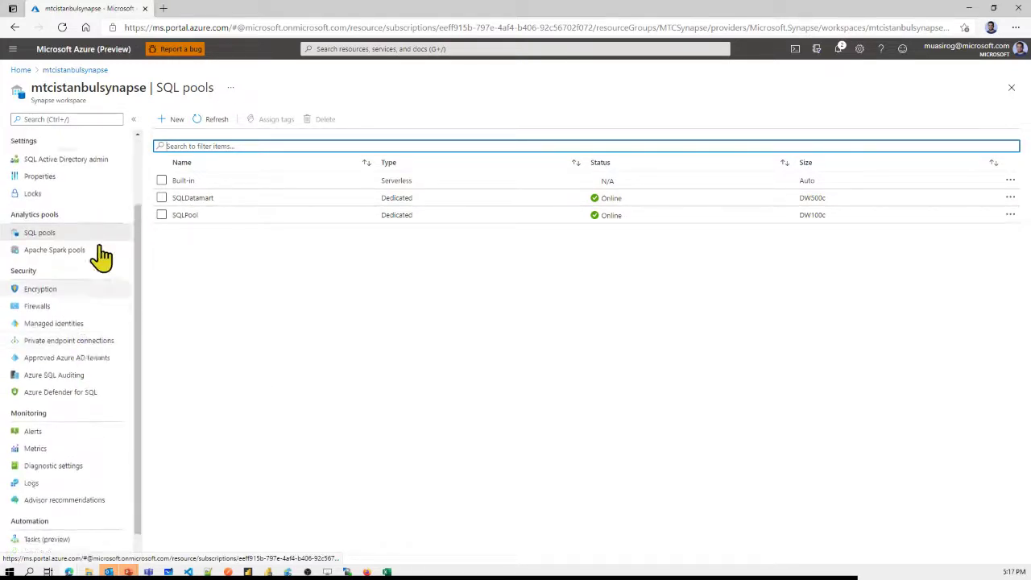
left_click(92, 71)
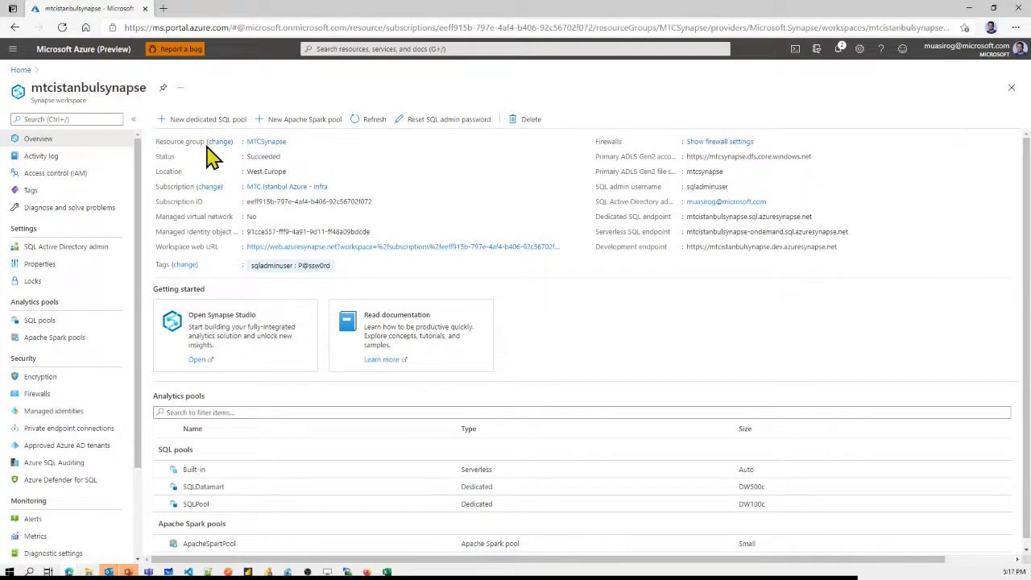
Step: Review the workspace's SQL pools and Apache Spark pools lists, ending on the SQL pools list
scroll(73, 310, "down", 1)
scroll(73, 314, "up", 1)
left_click(48, 321)
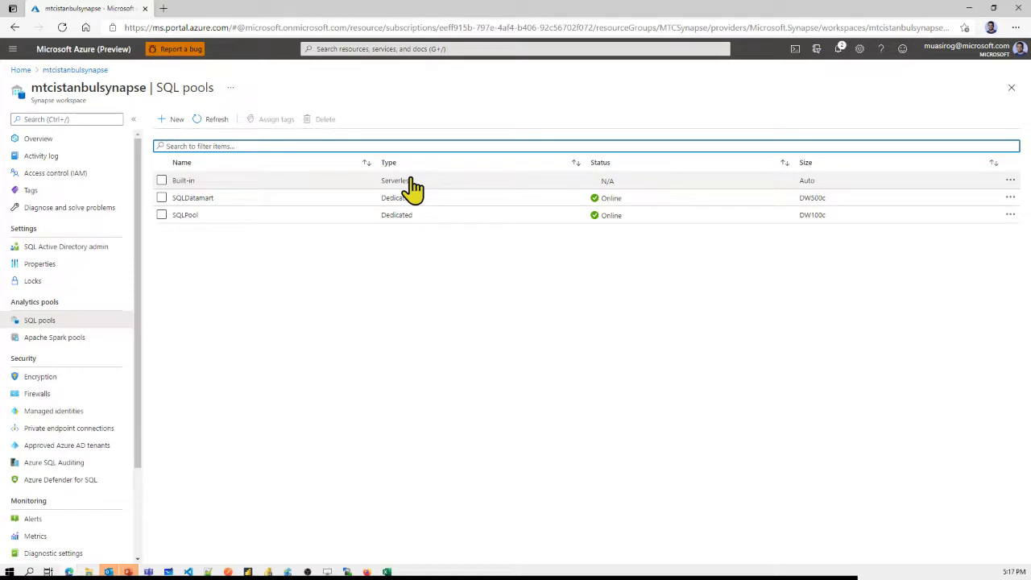
left_click(69, 342)
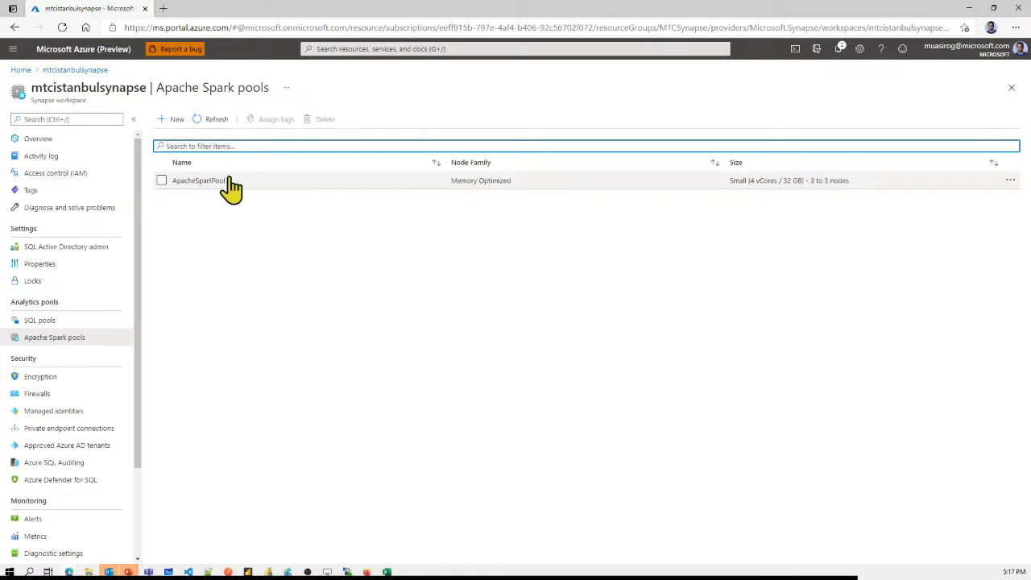
left_click(58, 321)
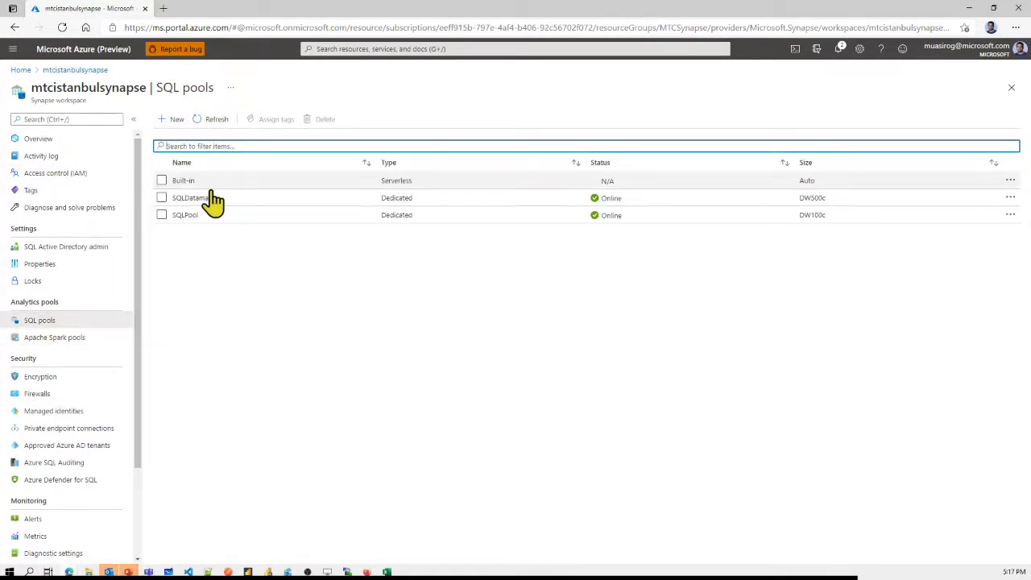
Step: View the SQLDatamart dedicated pool's overview and return to the mtcistanbulsynapse workspace overview
left_click(162, 198)
left_click(203, 199)
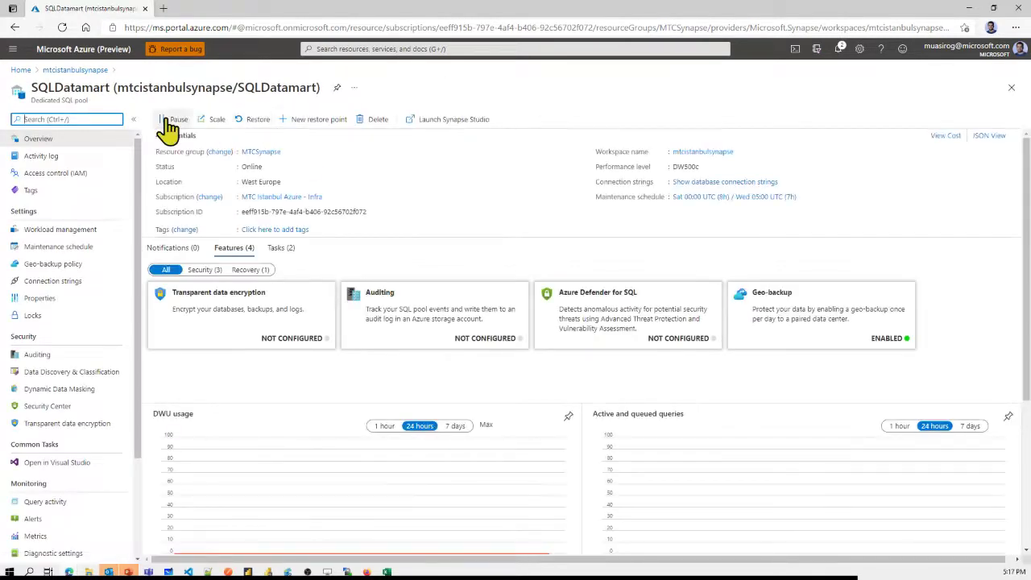
left_click(73, 70)
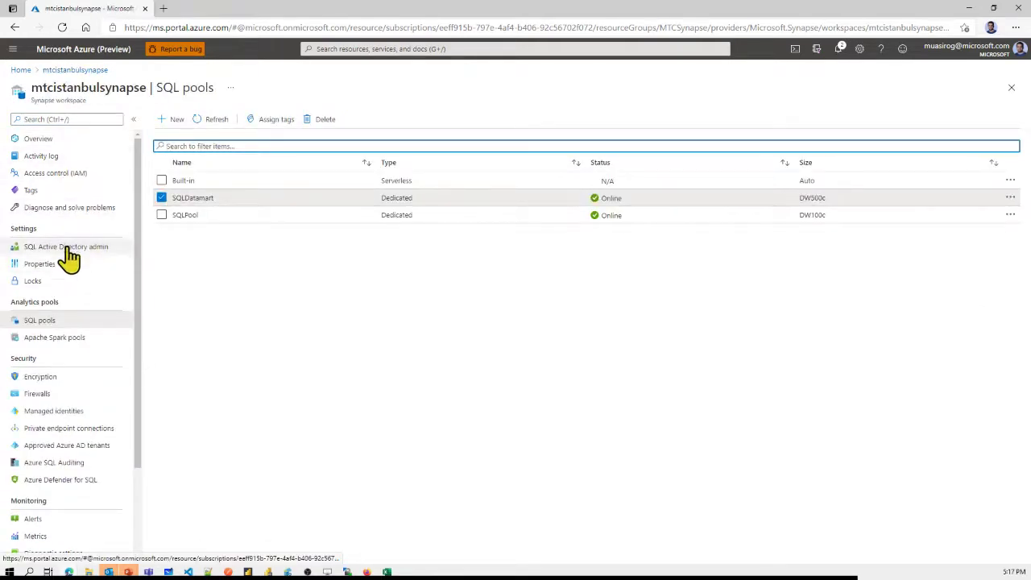
left_click(66, 144)
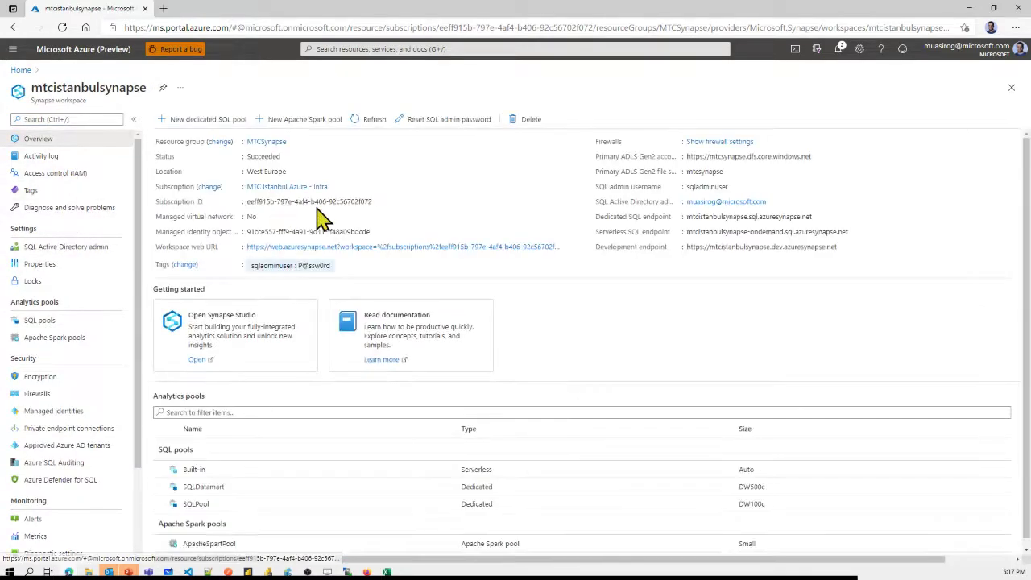
Step: Launch Synapse Studio from the workspace web URL
left_click(425, 247)
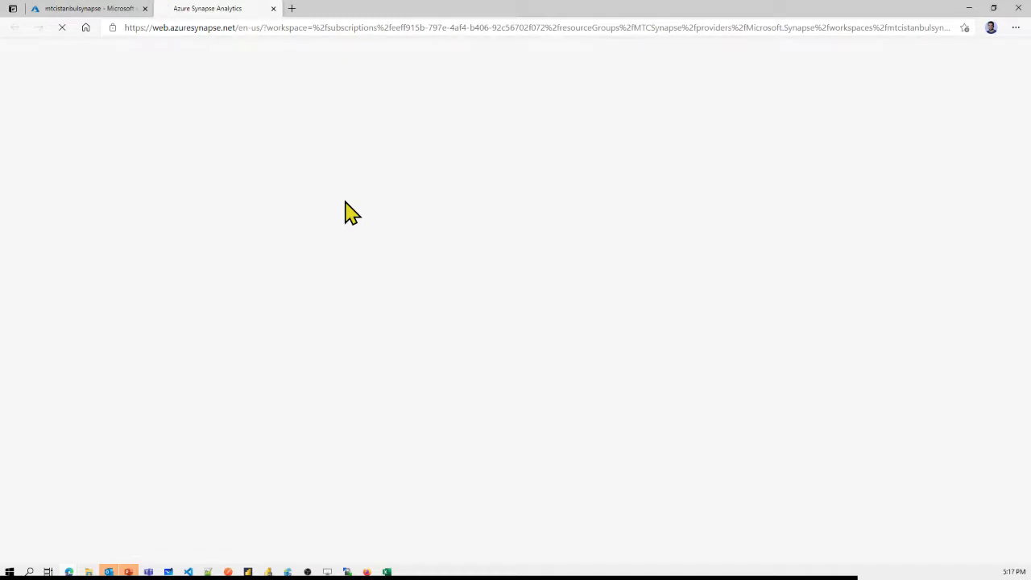
left_click(95, 10)
key("ctrl+Tab")
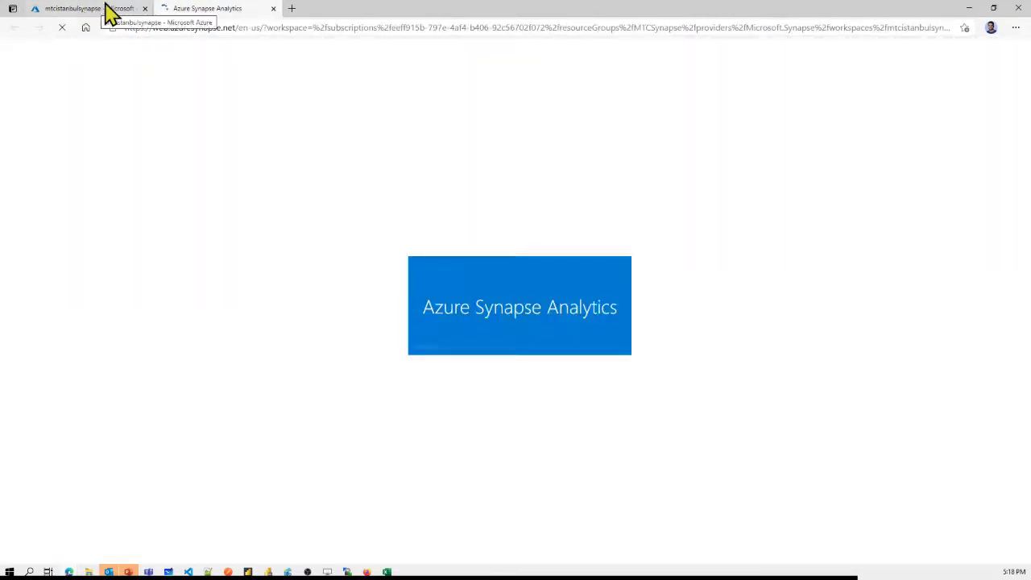
Step: Open the MTCSynapse resource group from the workspace overview and go back to check the Synapse Studio page
left_click(101, 11)
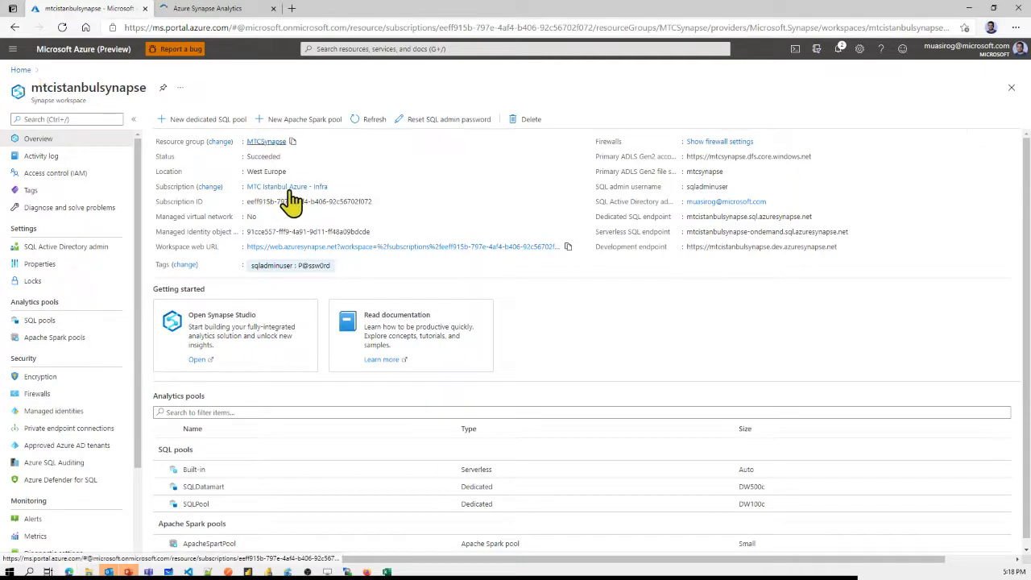
left_click(270, 142)
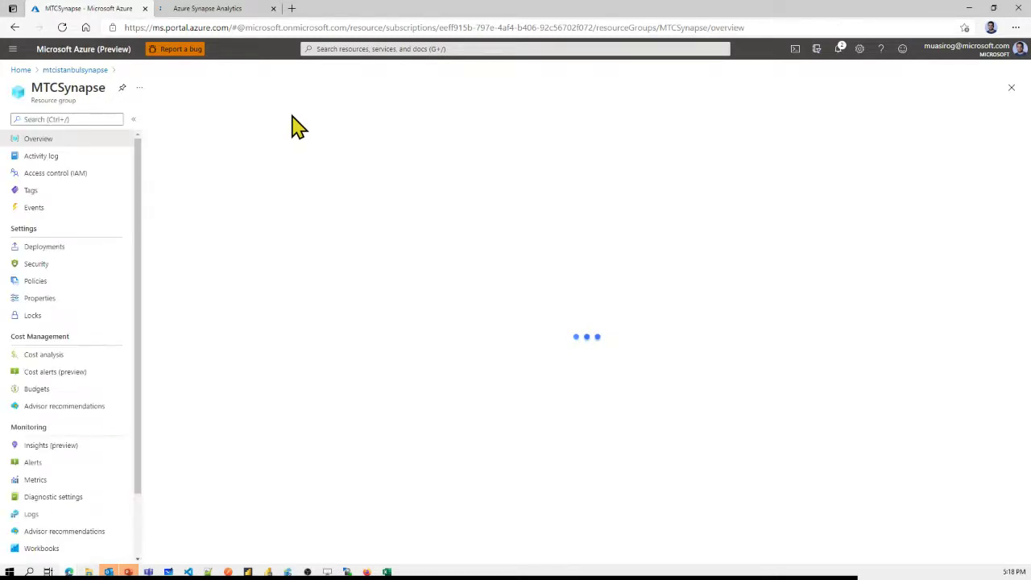
left_click(217, 9)
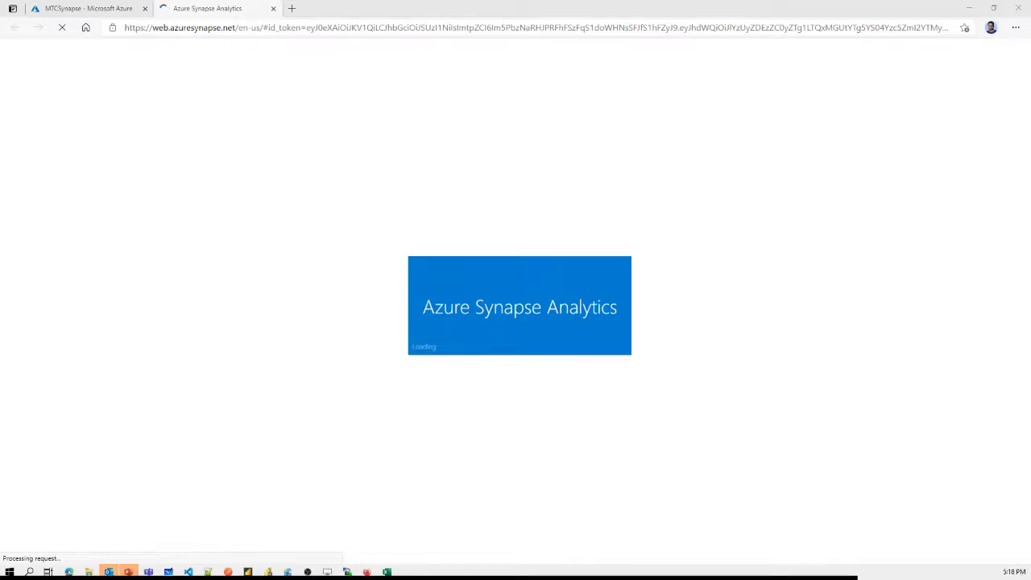
Step: Open the MTCIstanbulPA Purview account from the portal home page's Purview accounts
left_click(108, 11)
left_click(20, 70)
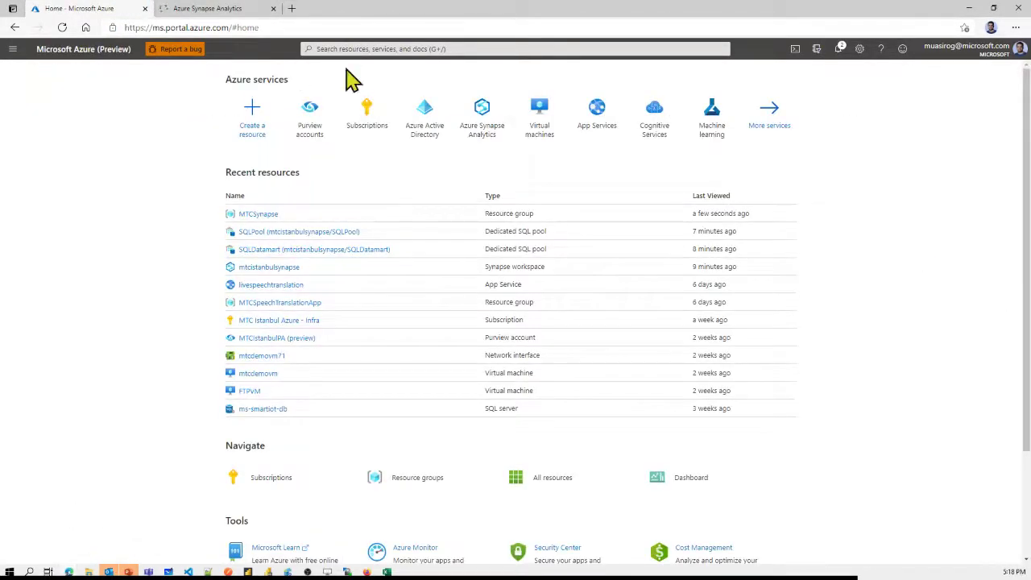
left_click(304, 119)
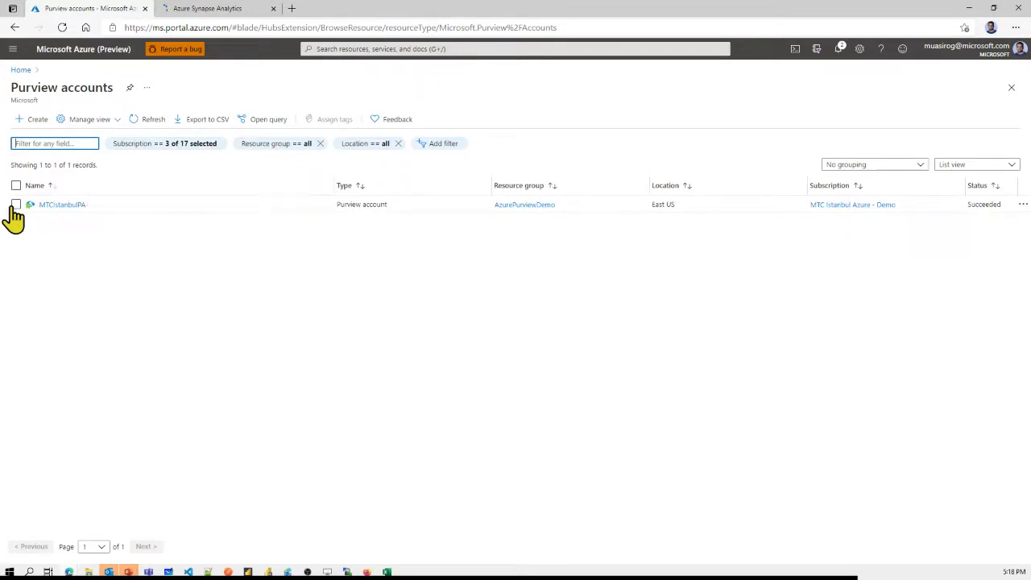
left_click(62, 204)
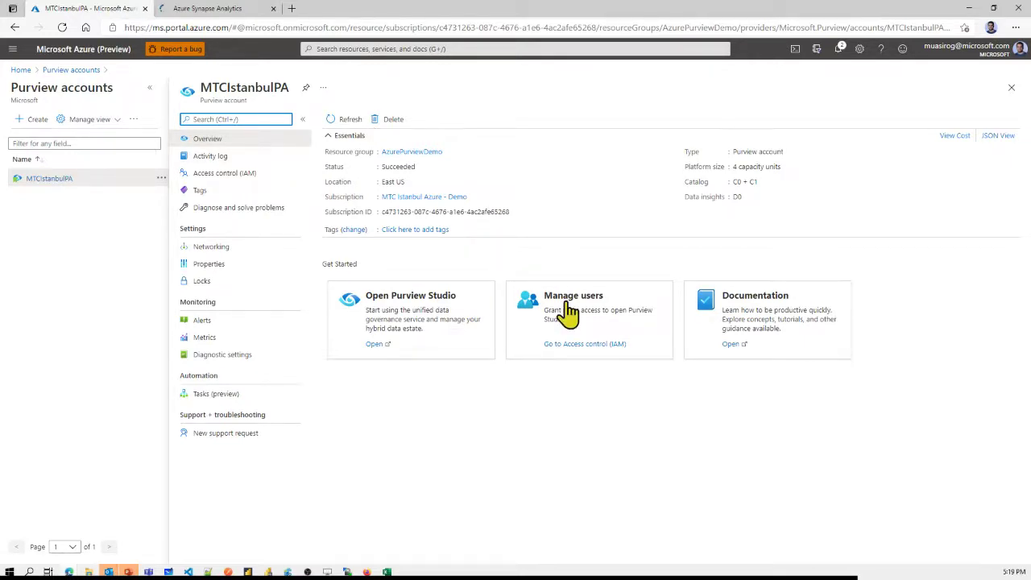
Step: Switch from the portal to the Azure Purview data governance slide show in PowerPoint
left_click(123, 571)
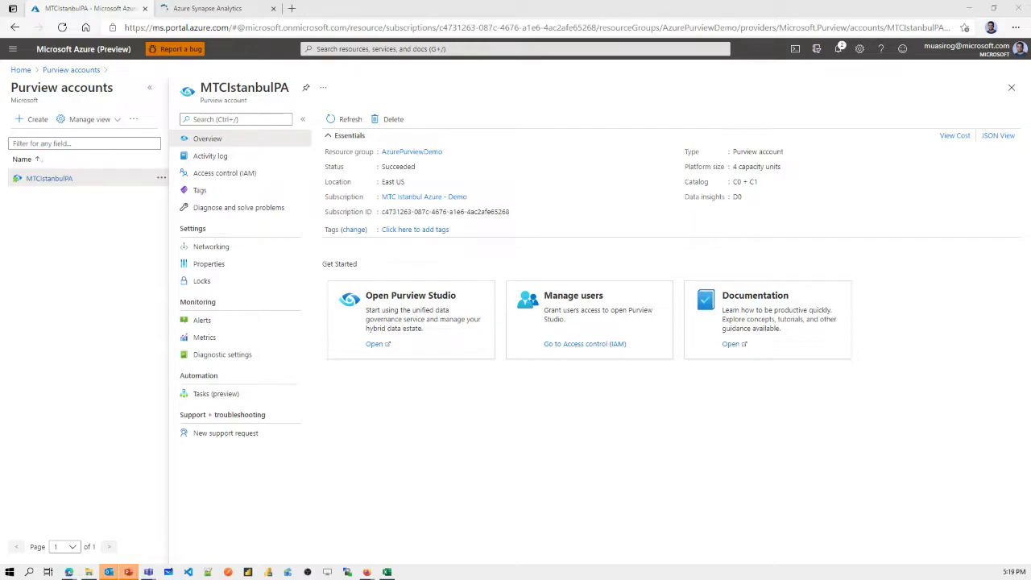
key("alt+Tab")
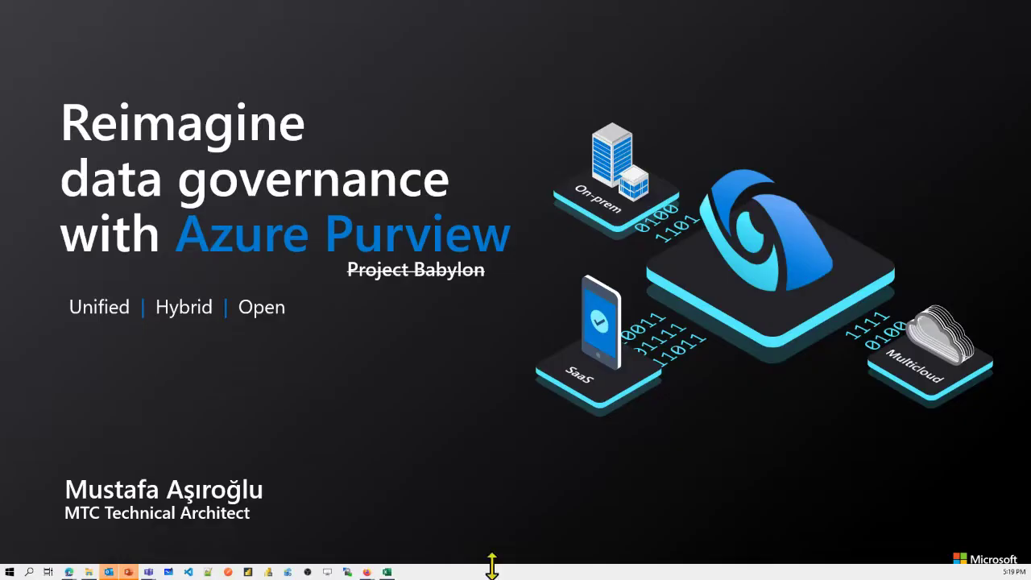
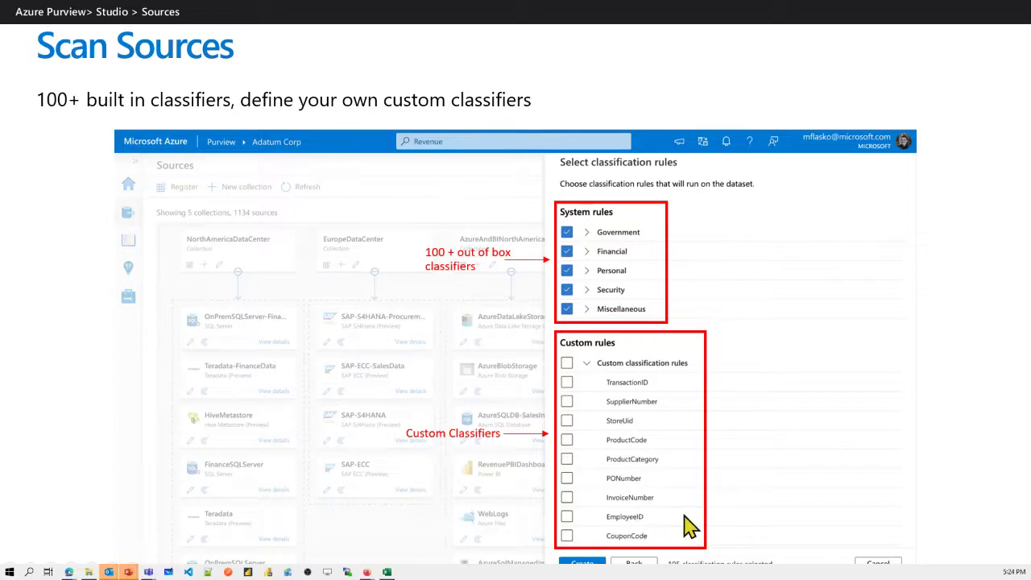
left_click(719, 390)
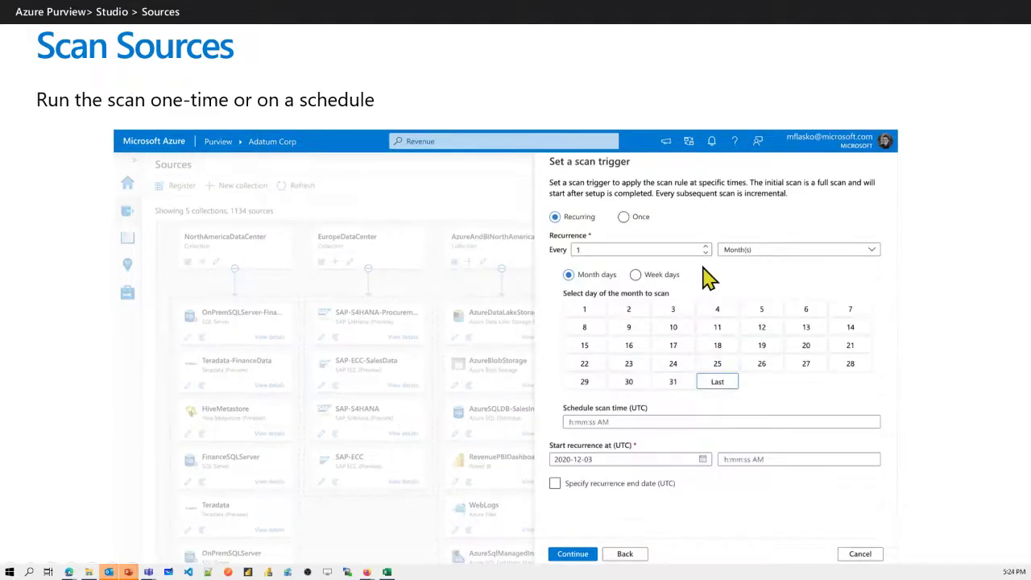
left_click(713, 369)
left_click(713, 369)
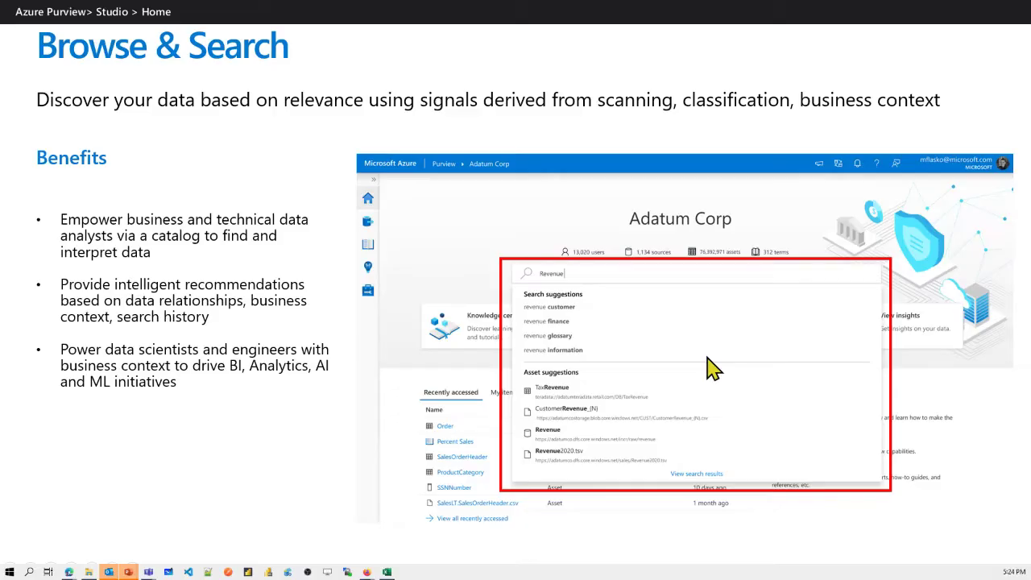
left_click(633, 294)
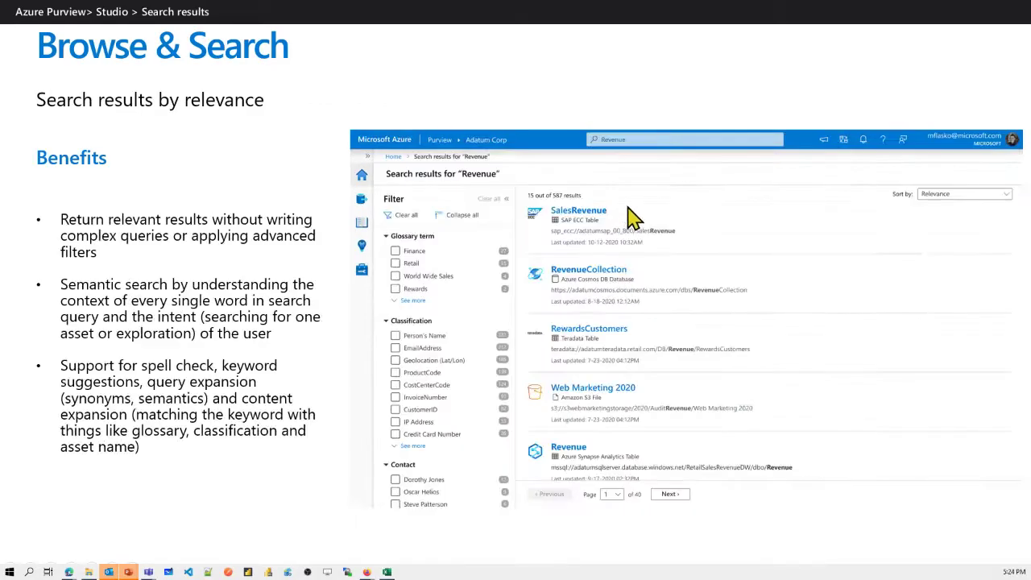
left_click(654, 427)
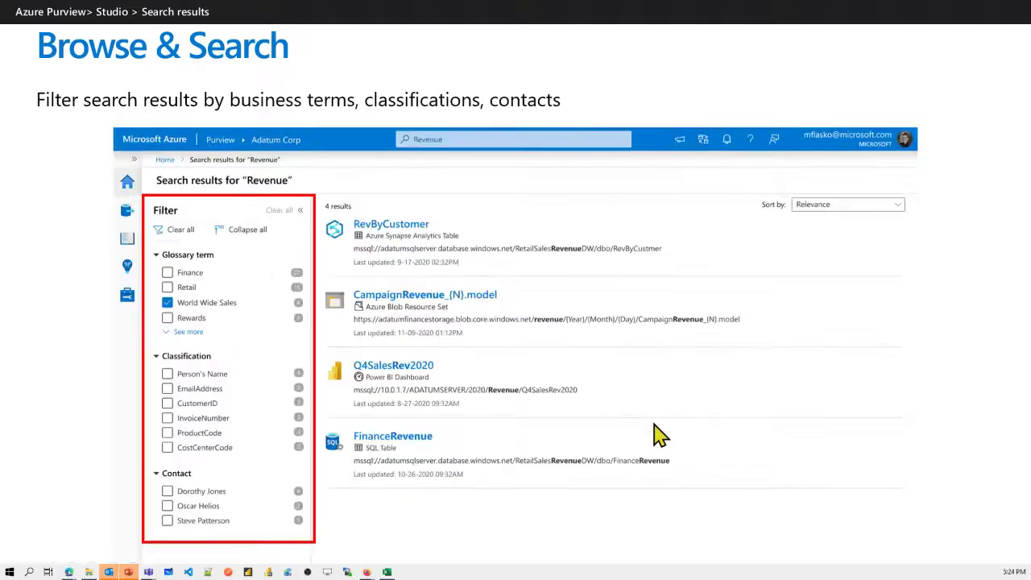
left_click(654, 435)
scroll(659, 435, "up", 1)
key("Right")
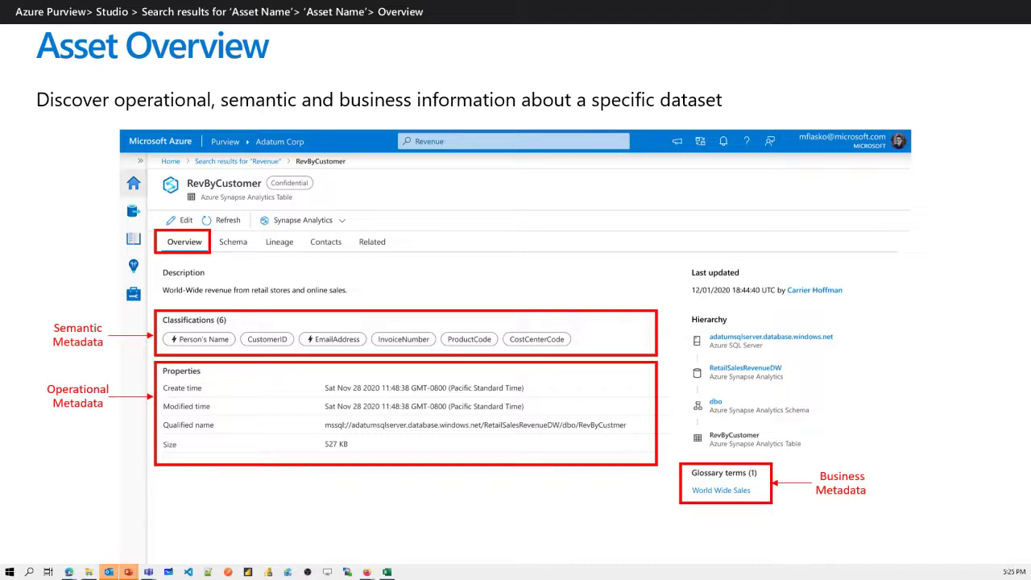
key("Right")
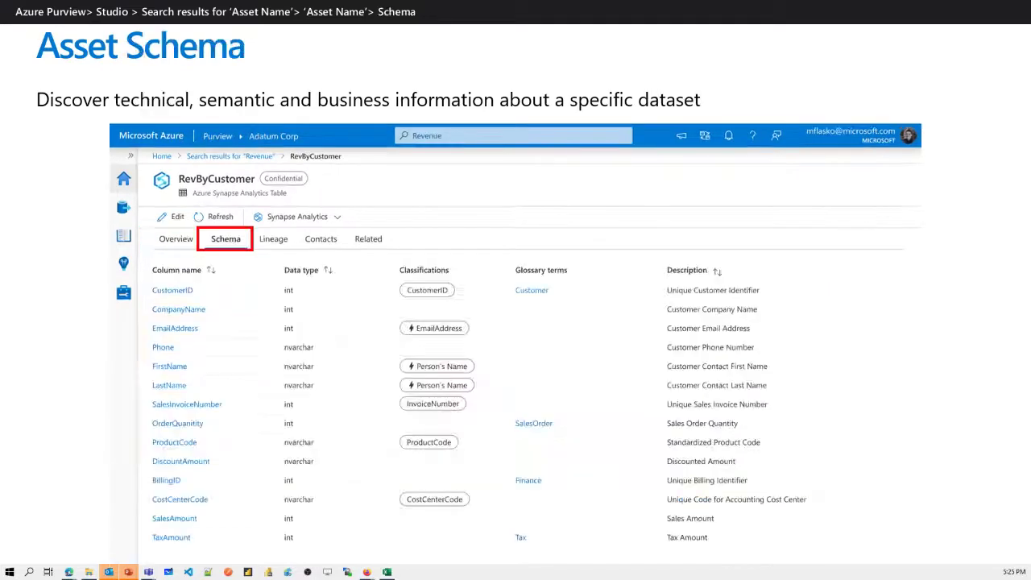
key("Right")
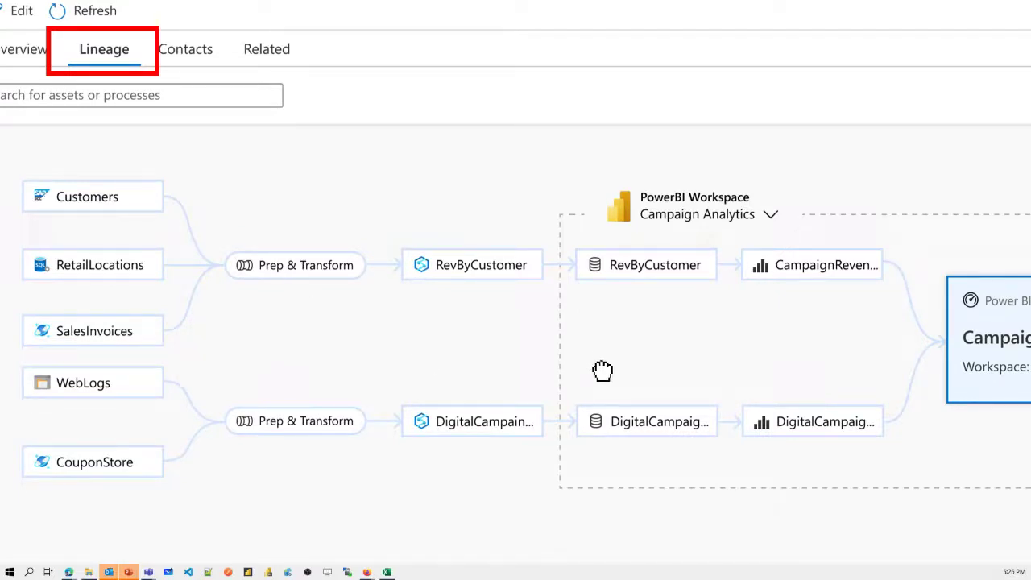
scroll(599, 373, "down", 2)
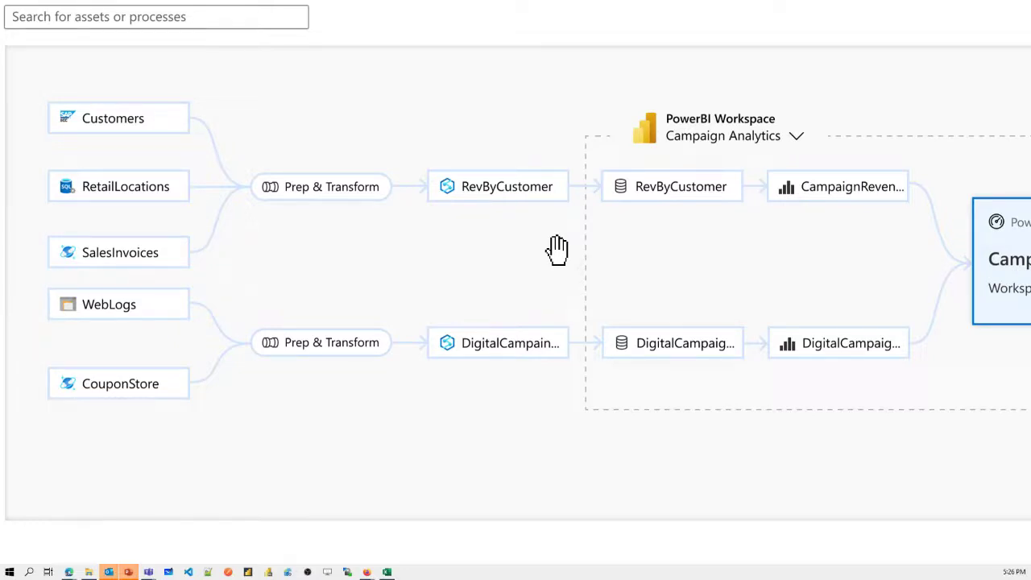
scroll(558, 254, "up", 1)
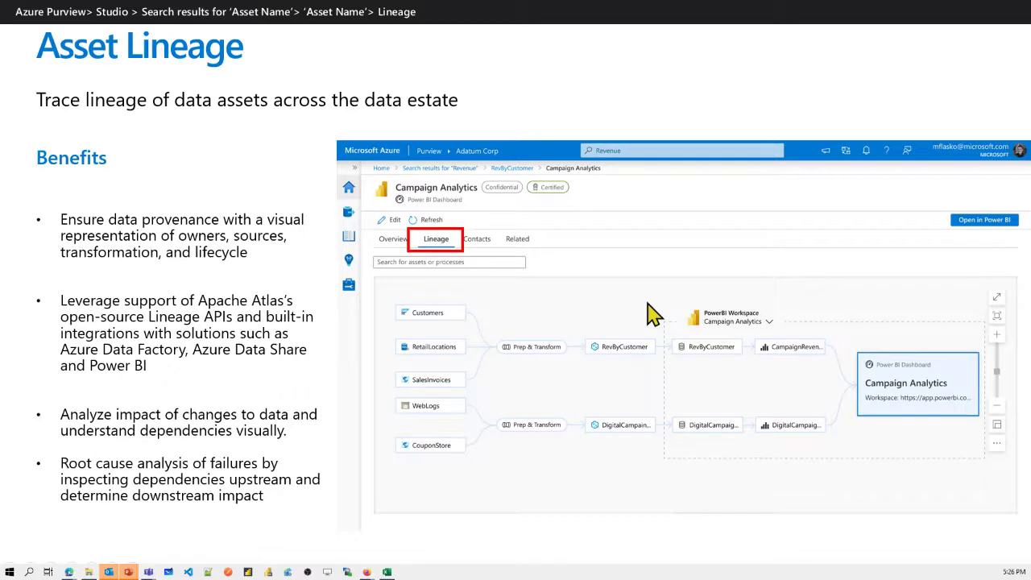
left_click(615, 301)
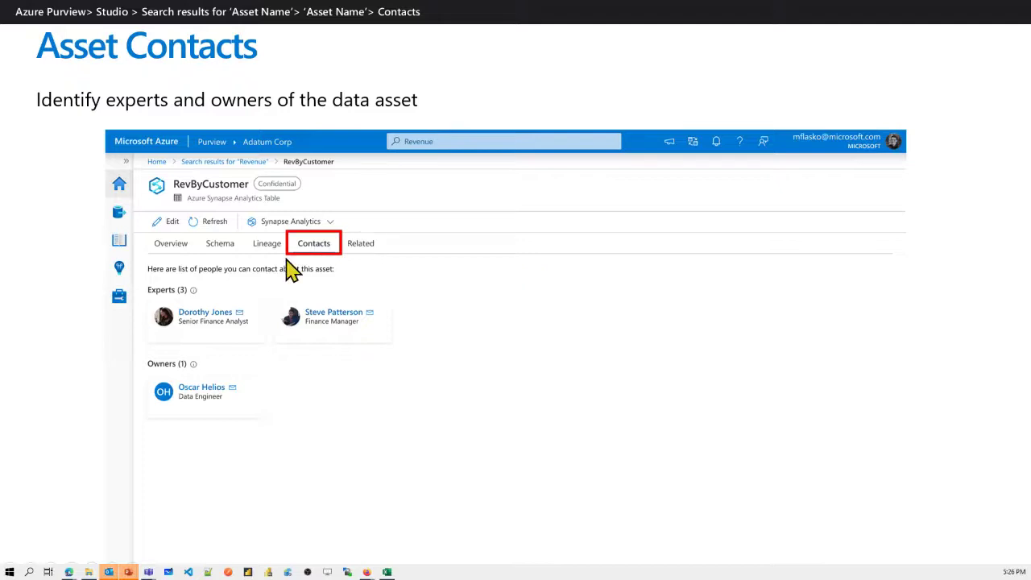
left_click(228, 308)
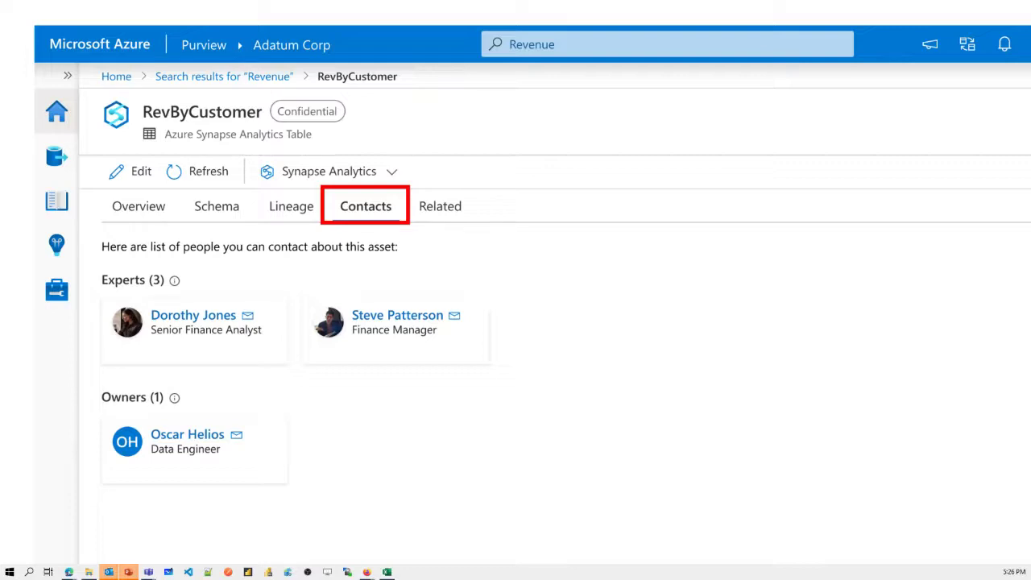
key("Right")
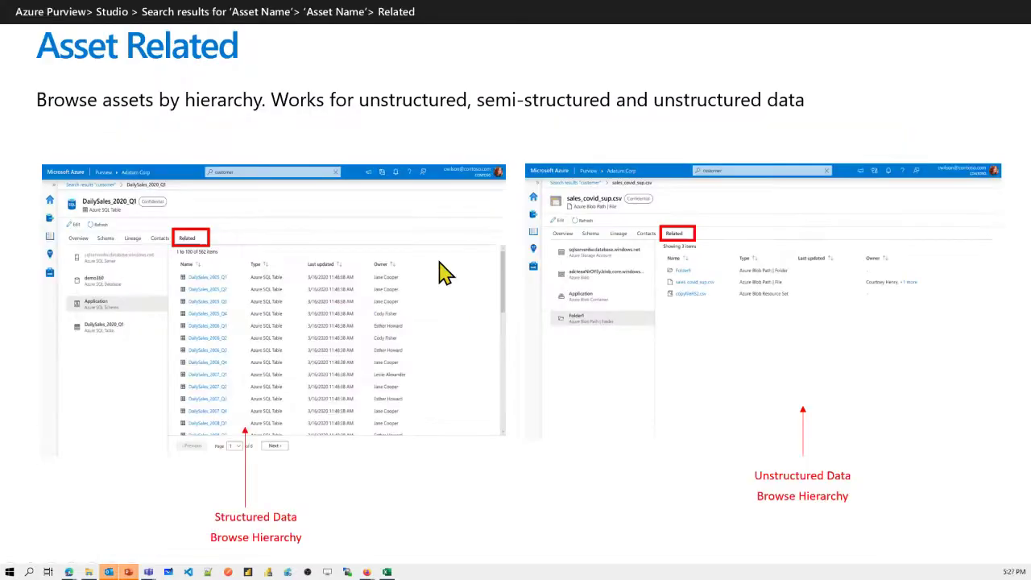
key("Left")
key("Left")
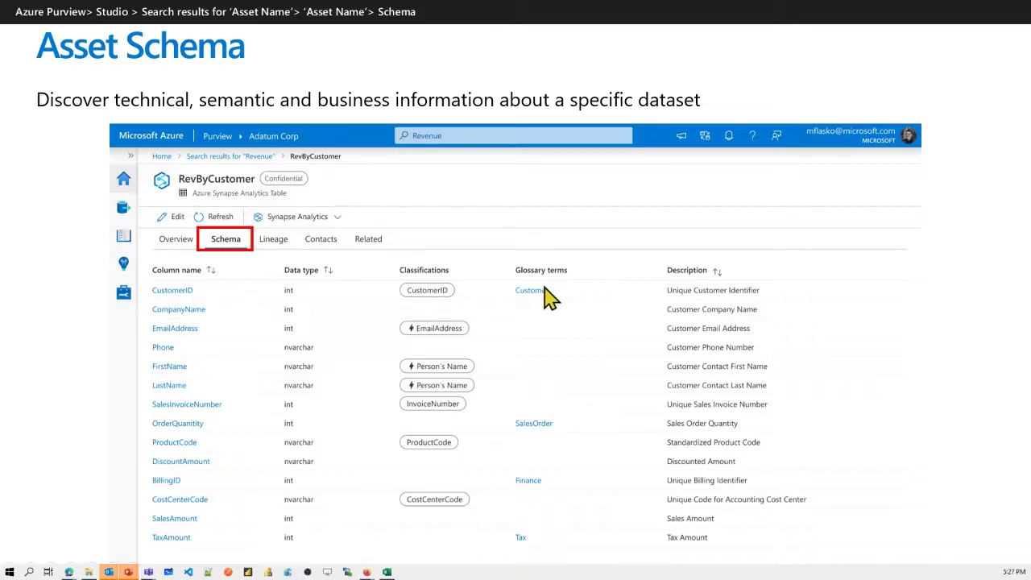
key("Right")
key("Right")
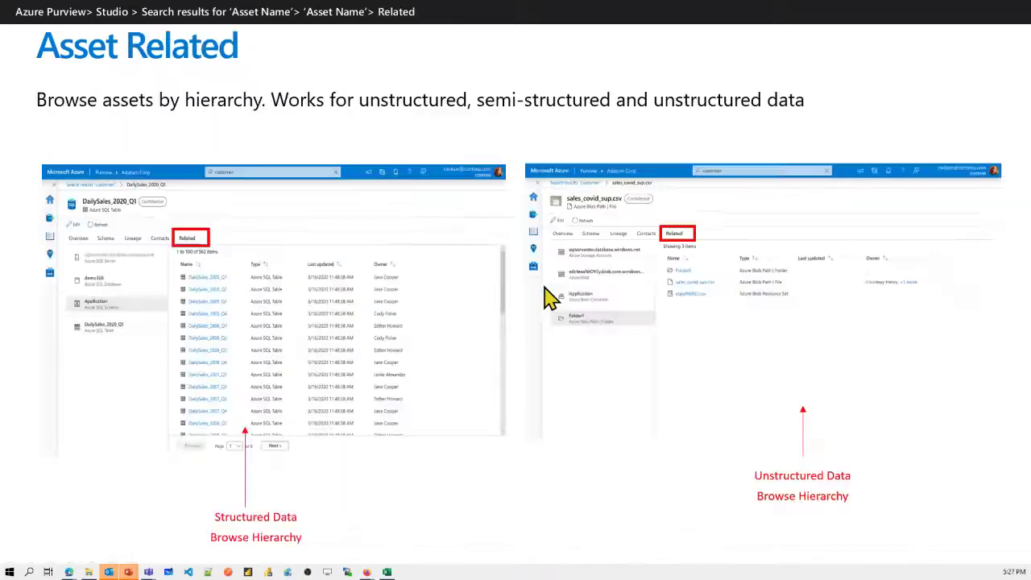
key("Right")
key("Right")
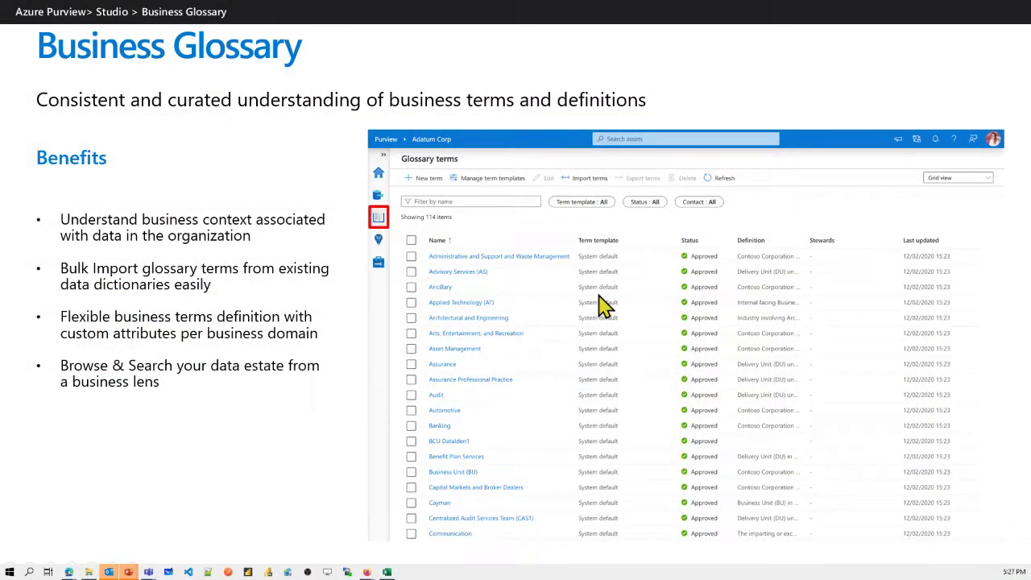
scroll(598, 297, "up", 2)
left_click_drag(456, 309, 337, 295)
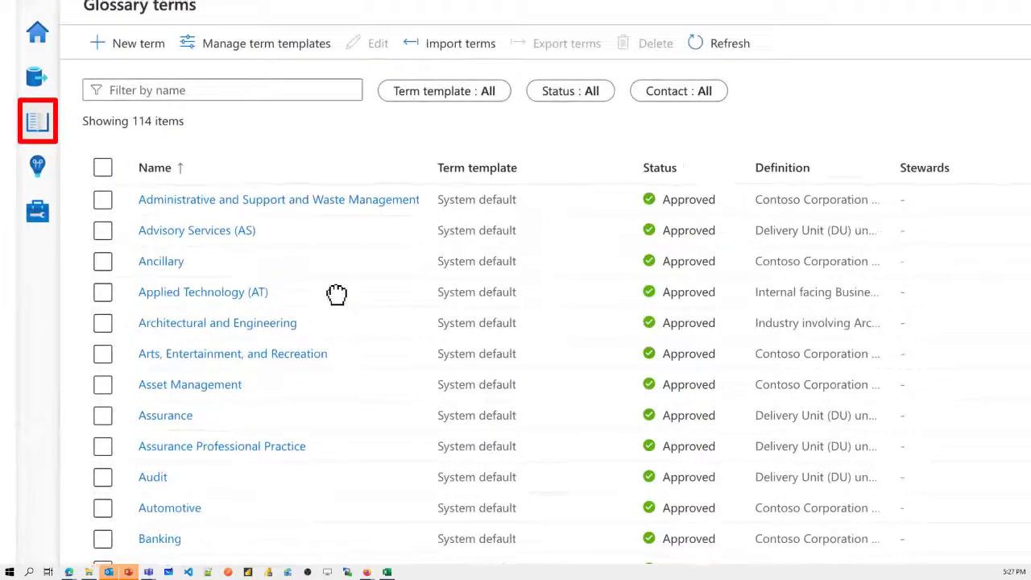
scroll(784, 272, "down", 2)
left_click(782, 272)
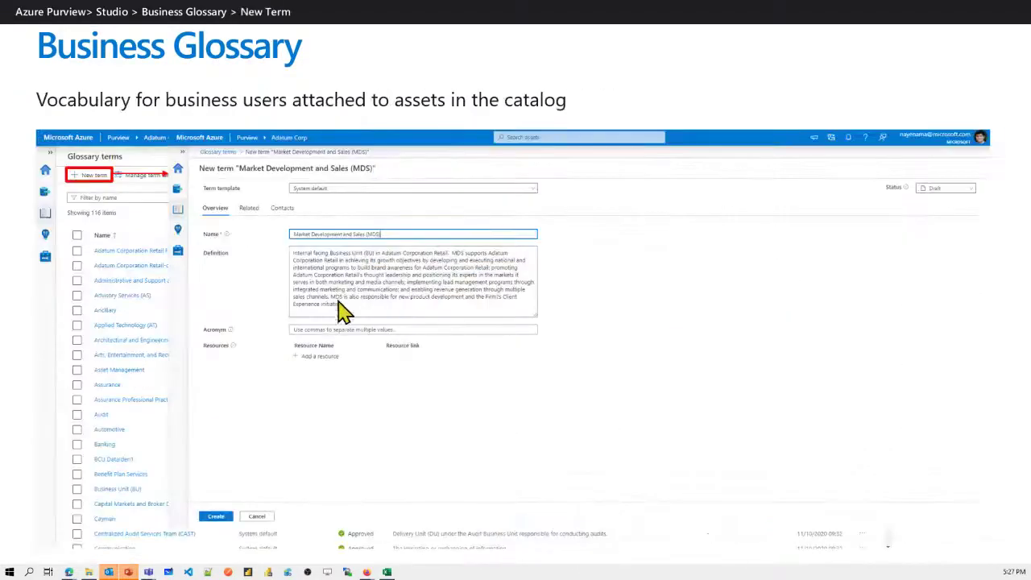
left_click(282, 296)
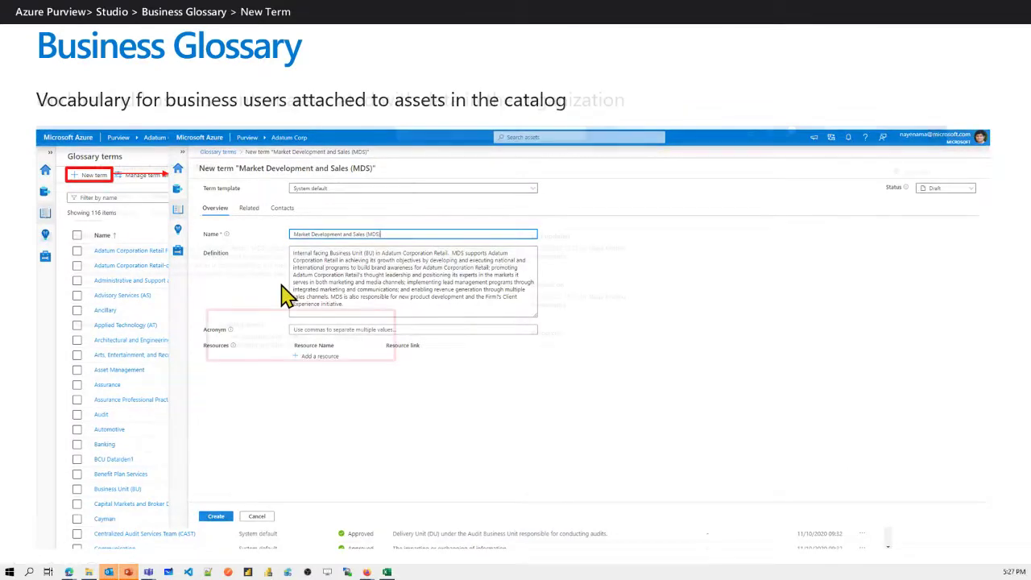
key("Right")
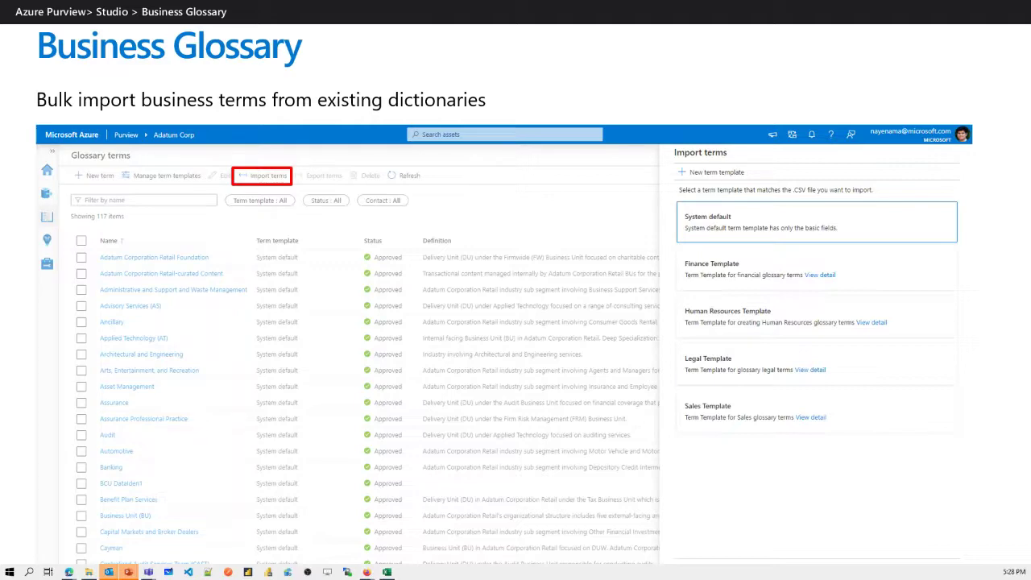
key("Right")
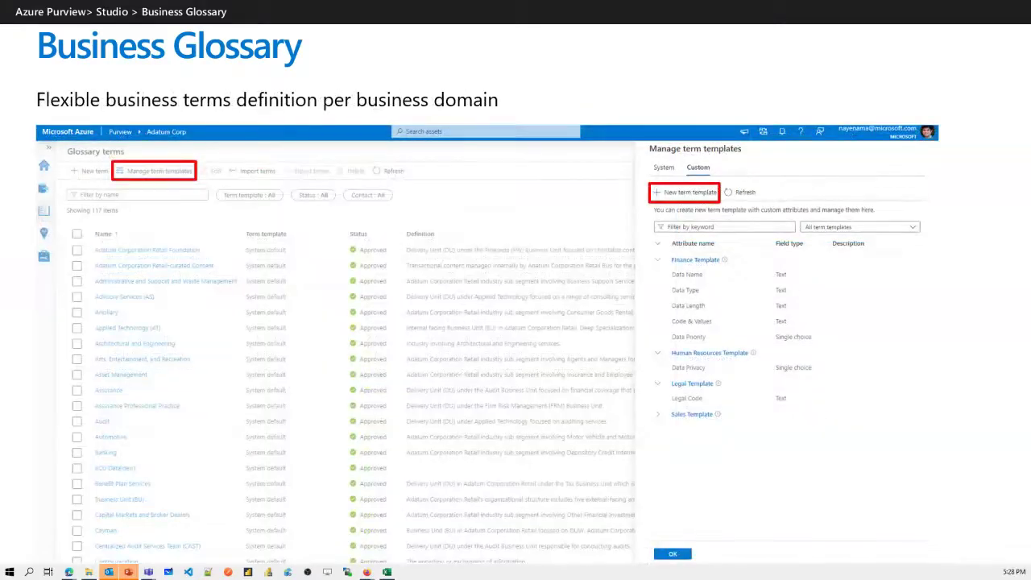
key("Right")
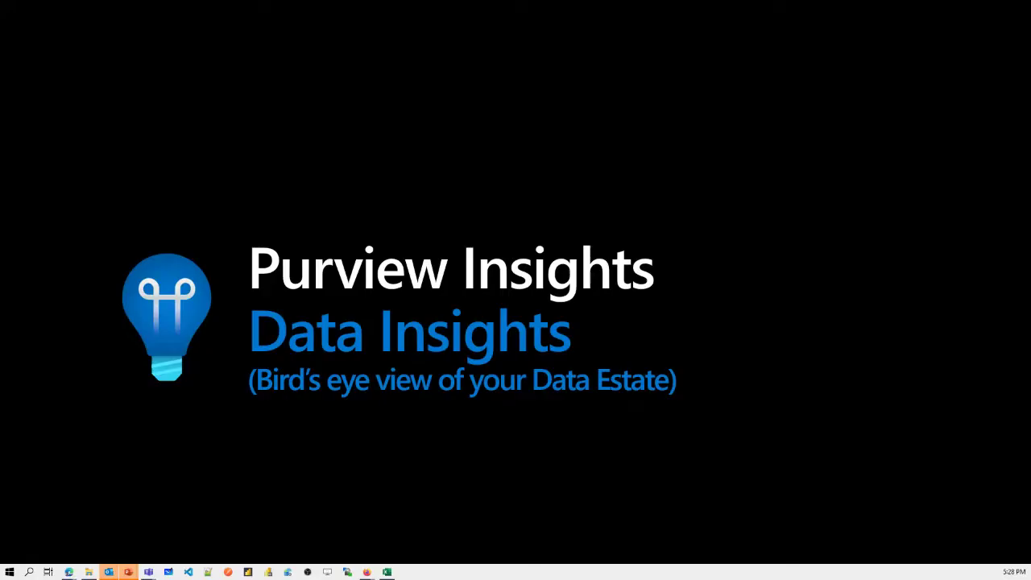
key("Left")
key("Right")
key("Right")
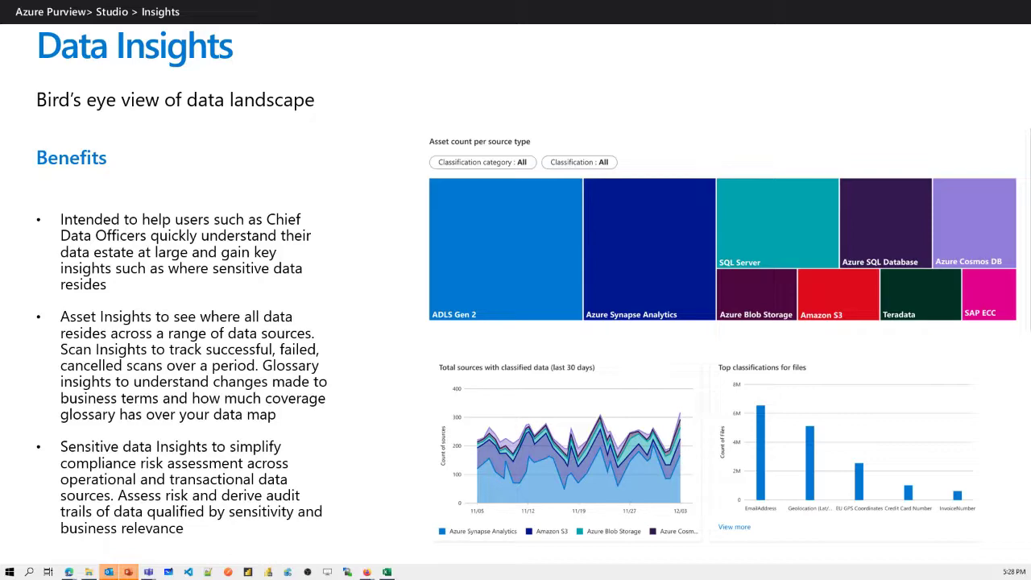
left_click(763, 414)
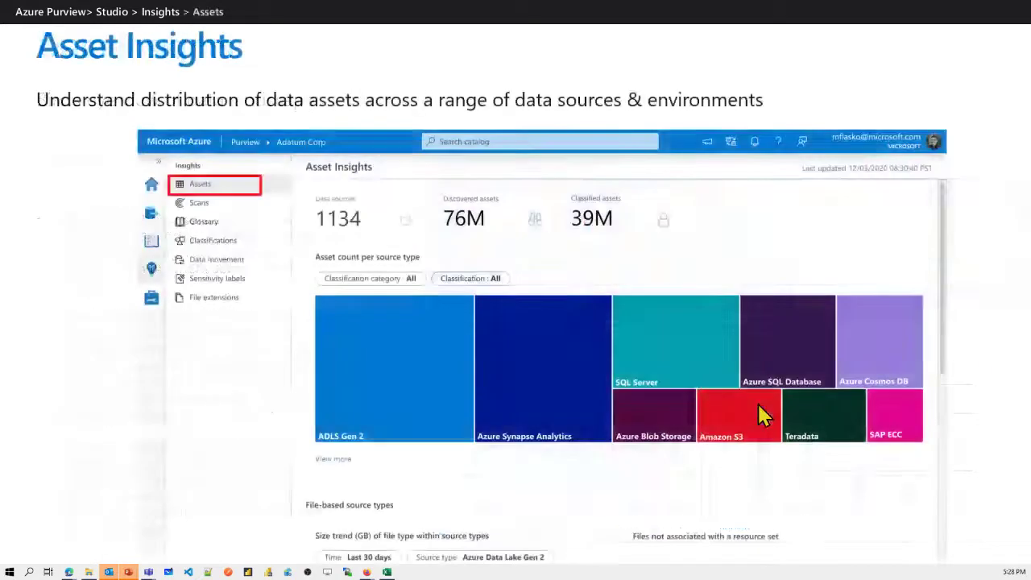
left_click(445, 399)
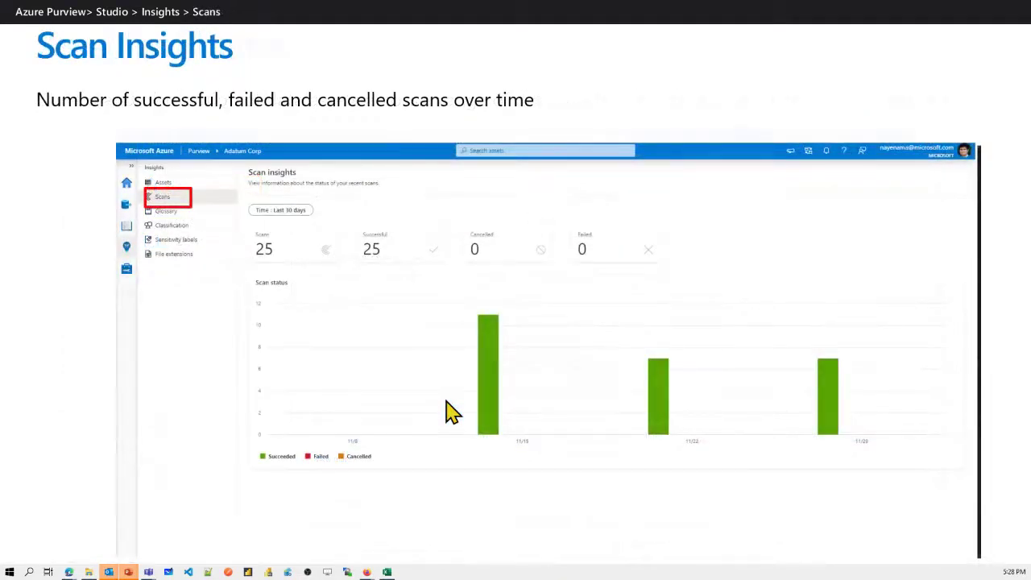
left_click(450, 411)
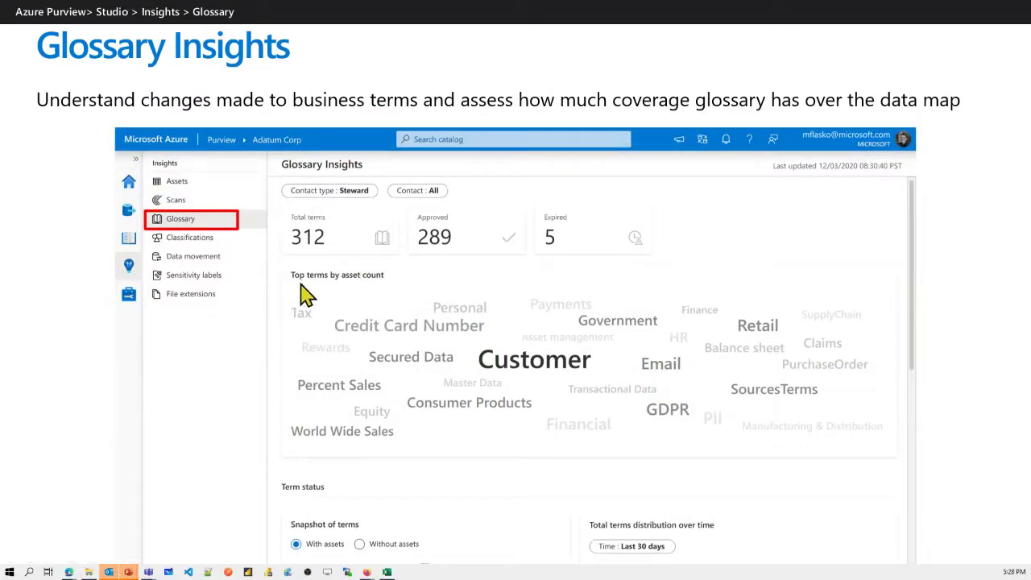
left_click(456, 356)
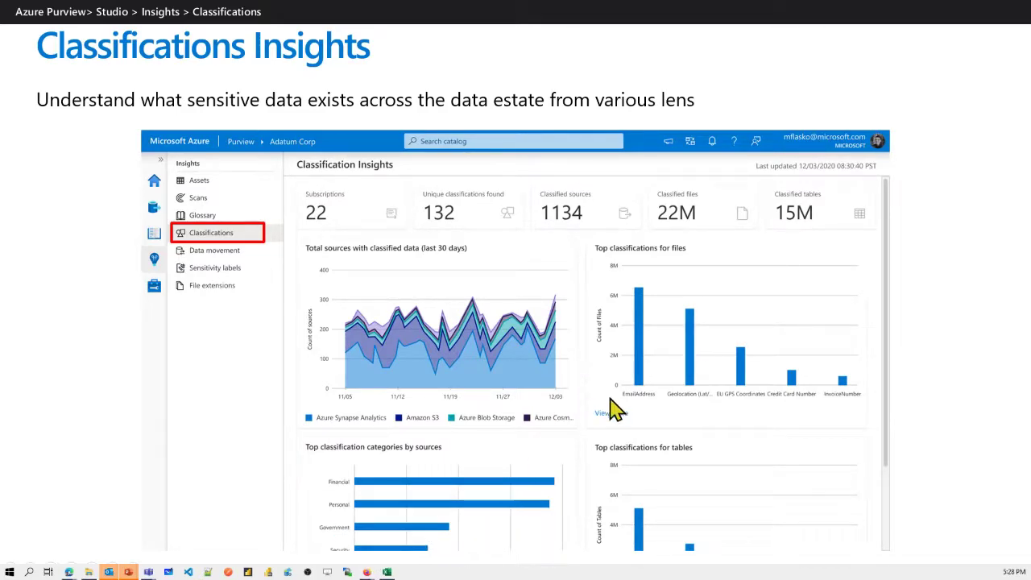
key("Right")
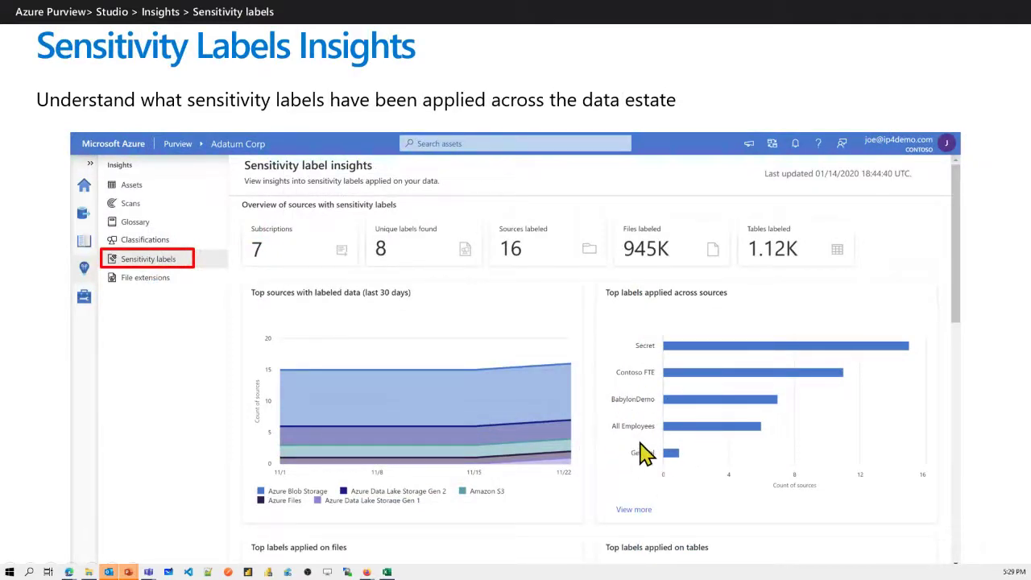
key("Right")
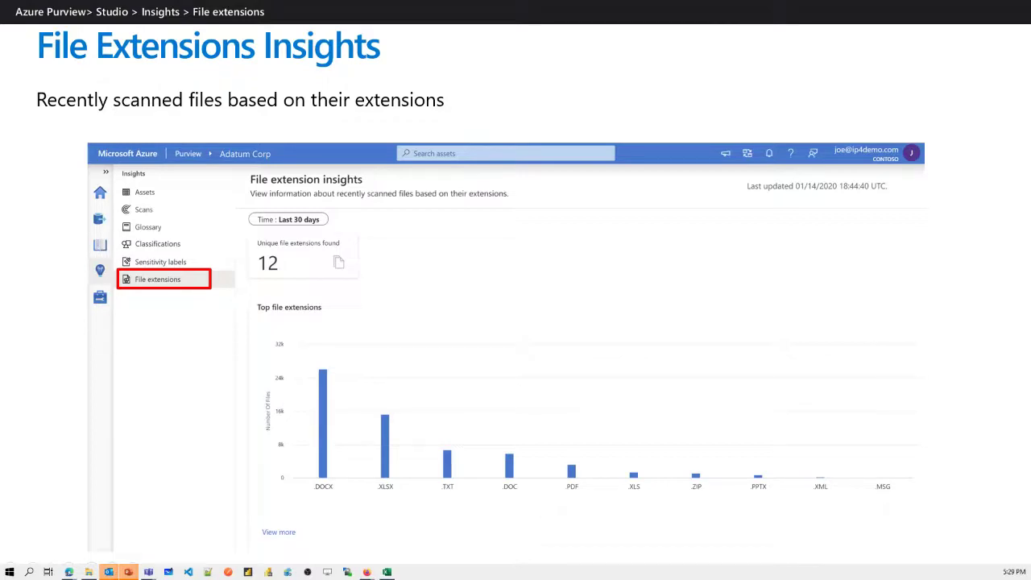
key("Right")
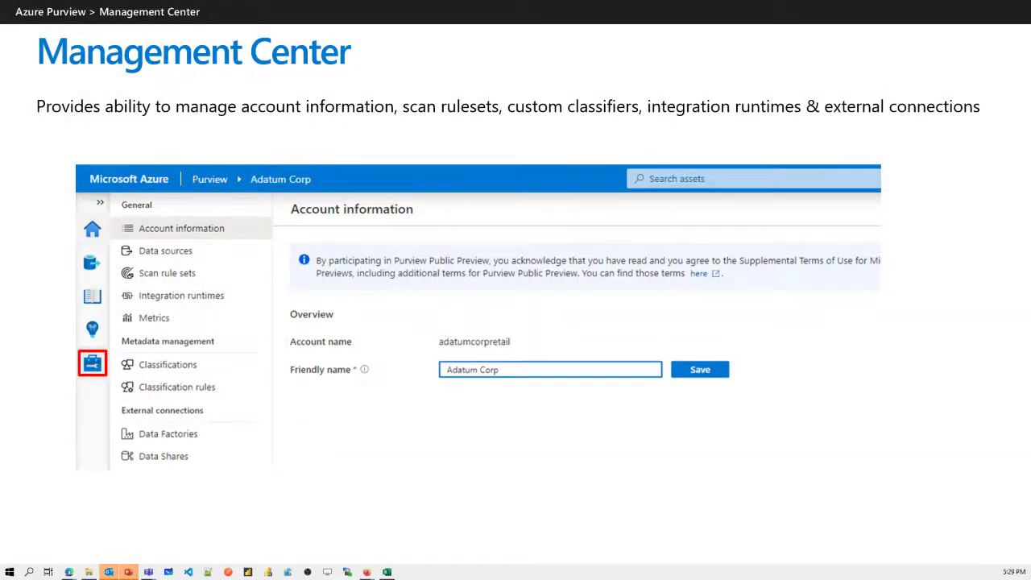
key("Right")
key("Left")
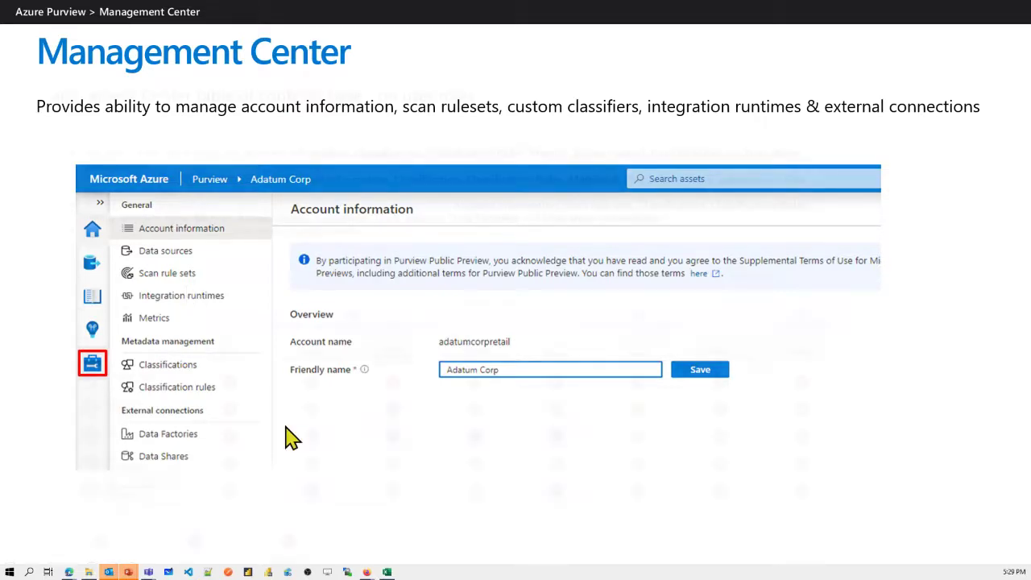
key("Right")
key("Right")
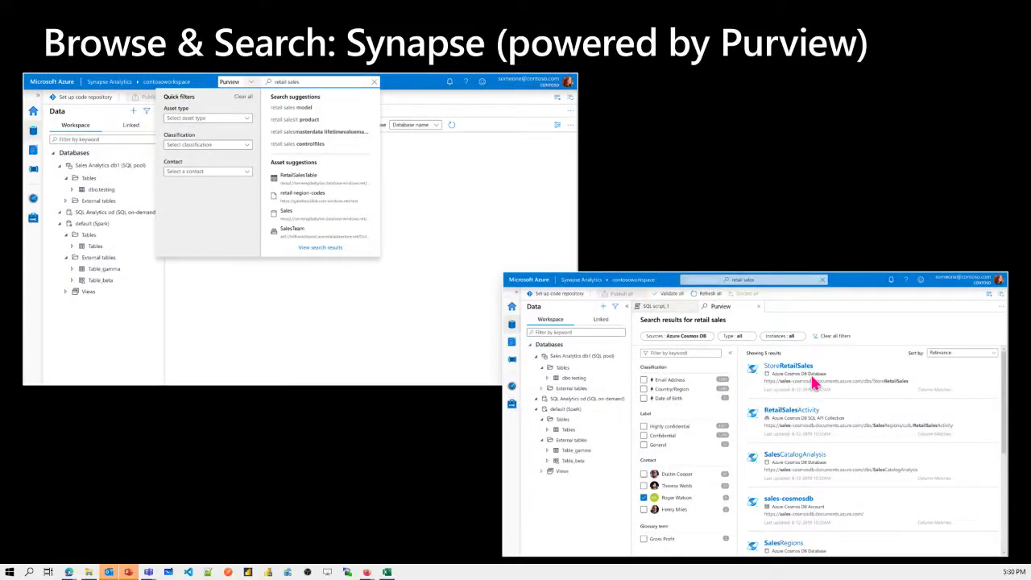
Step: Switch from the slide show to the mtcistanbulsynapse home page in Synapse Studio
key("alt+Tab")
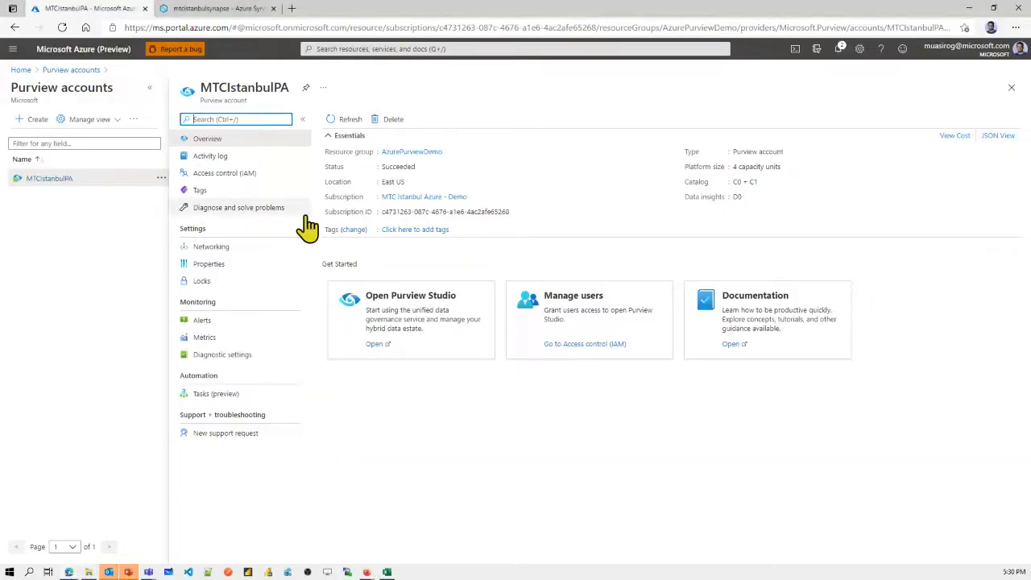
left_click(206, 10)
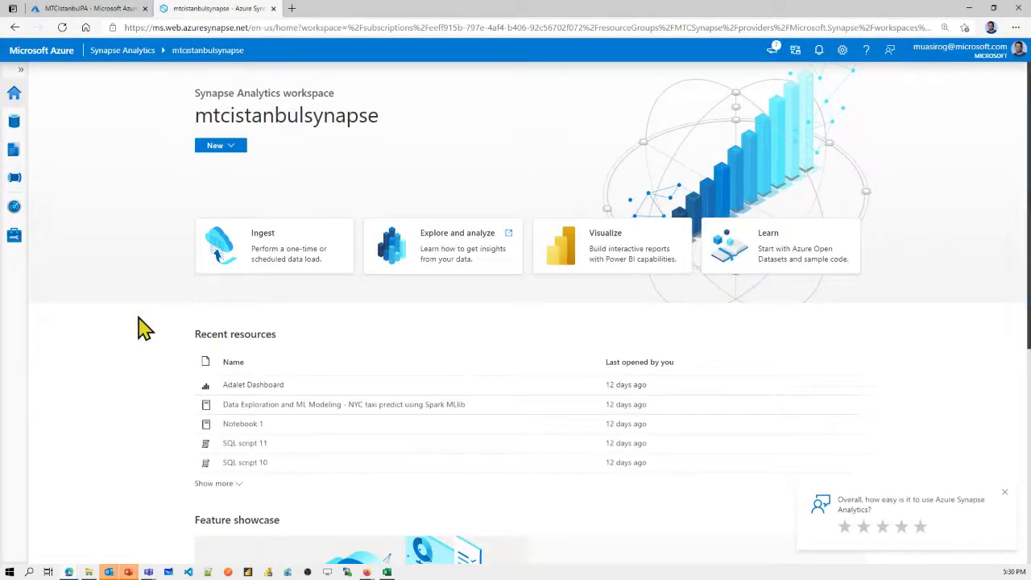
scroll(141, 324, "down", 5)
scroll(141, 324, "up", 5)
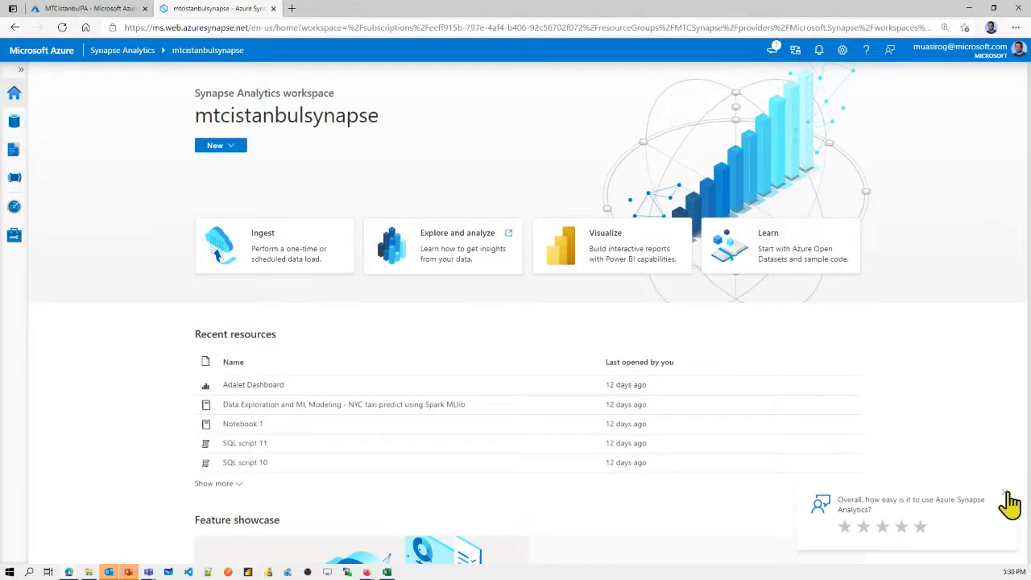
Step: Expand the navigation labels and list the tables of the SQLDatamart database in the workspace data
left_click(19, 71)
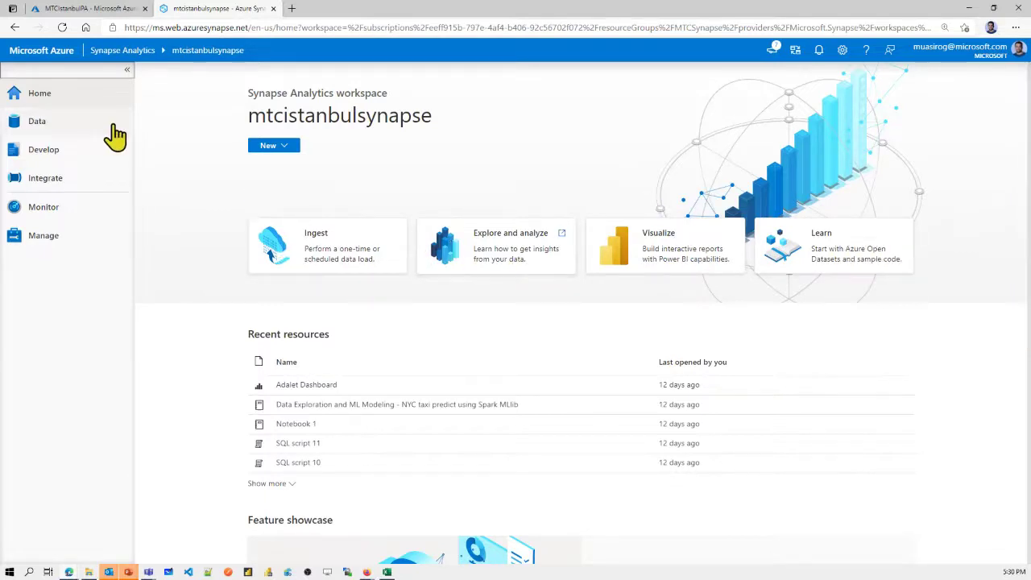
left_click(50, 129)
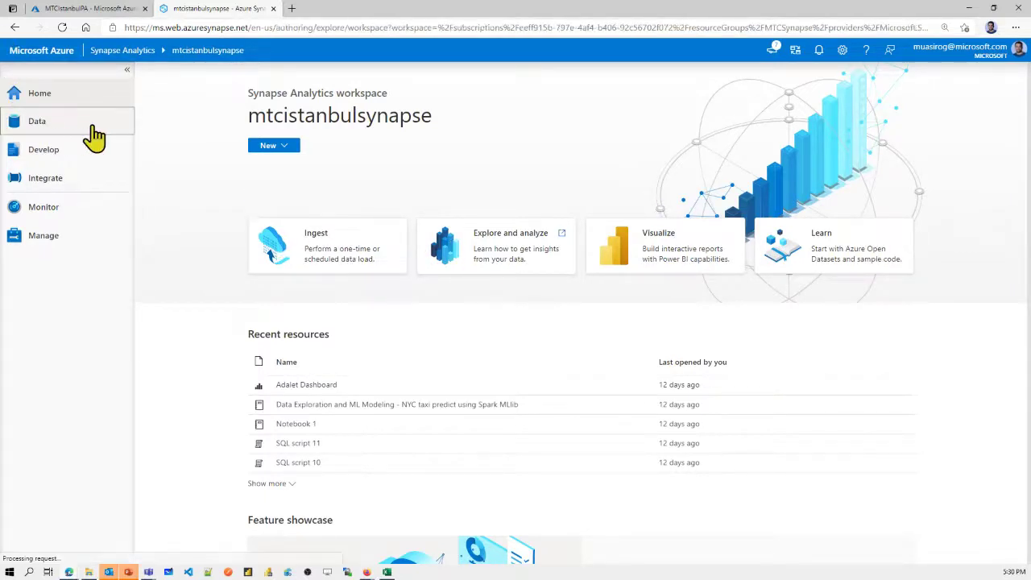
left_click(148, 159)
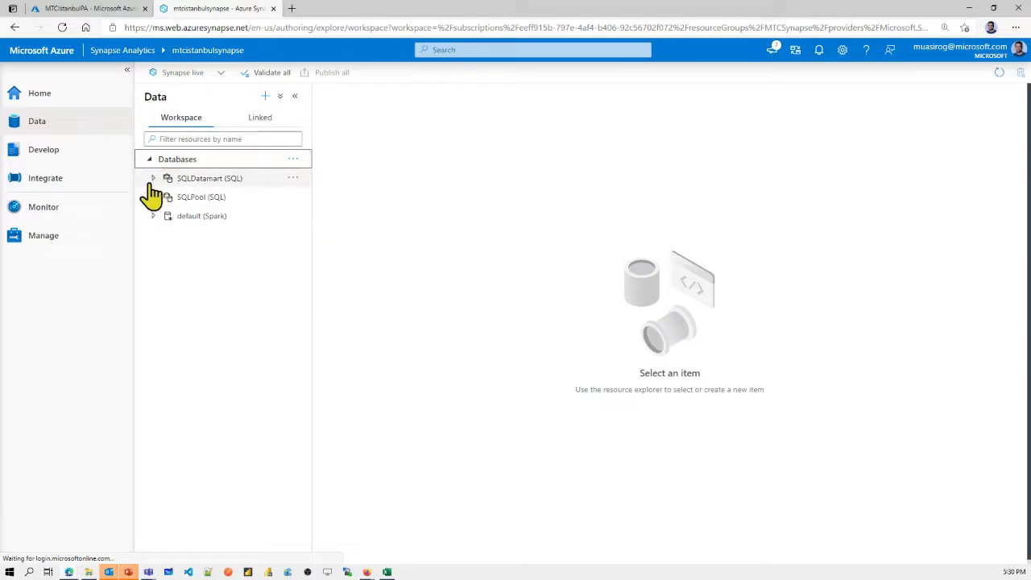
left_click(155, 178)
left_click(165, 197)
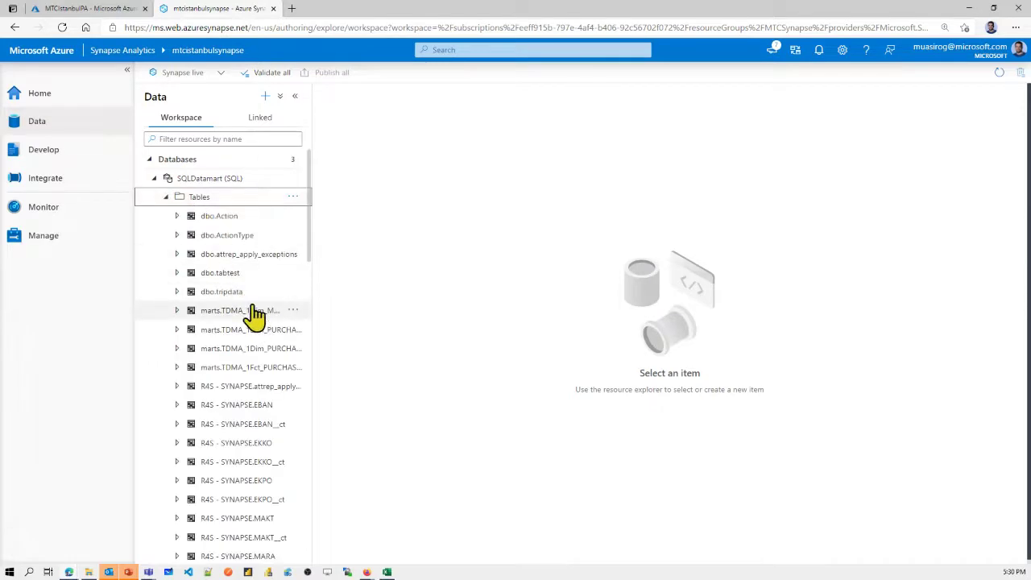
Step: Generate a new SQL script that selects the top 100 rows of the dbo.tripdata table
right_click(225, 294)
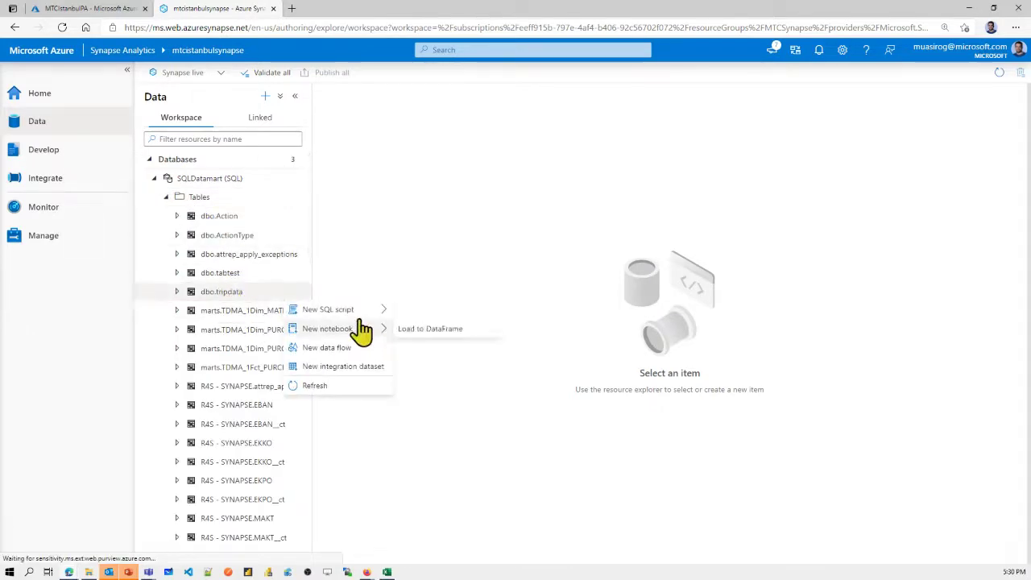
mouse_move(365, 314)
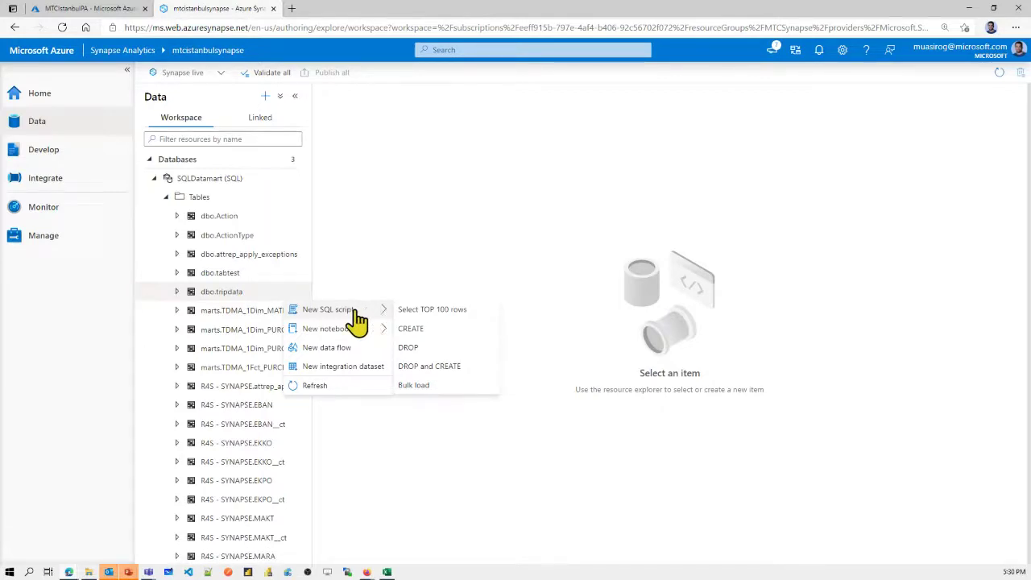
left_click(445, 318)
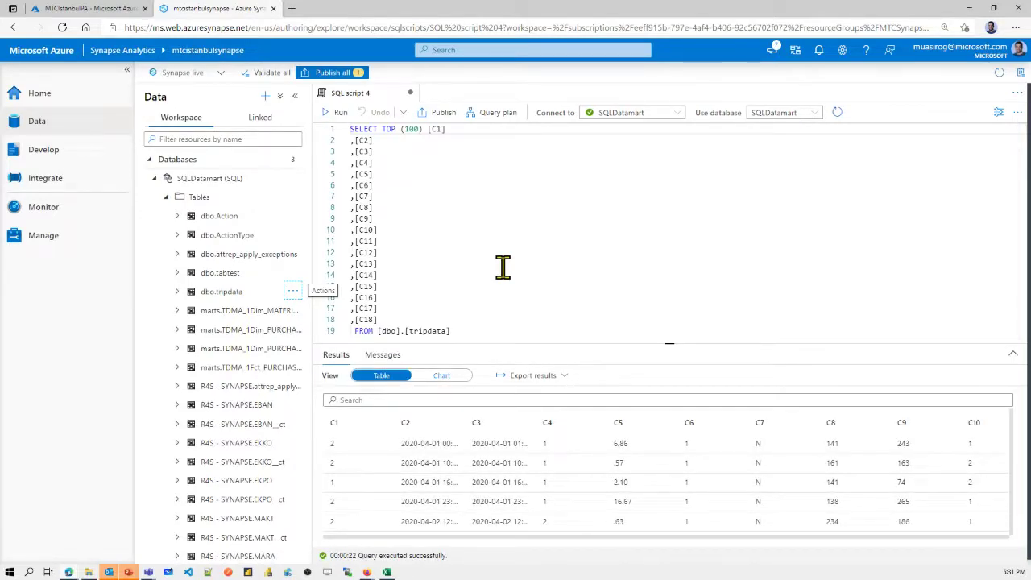
Step: Try to run the tripdata query while connected to SQLPool
left_click(646, 115)
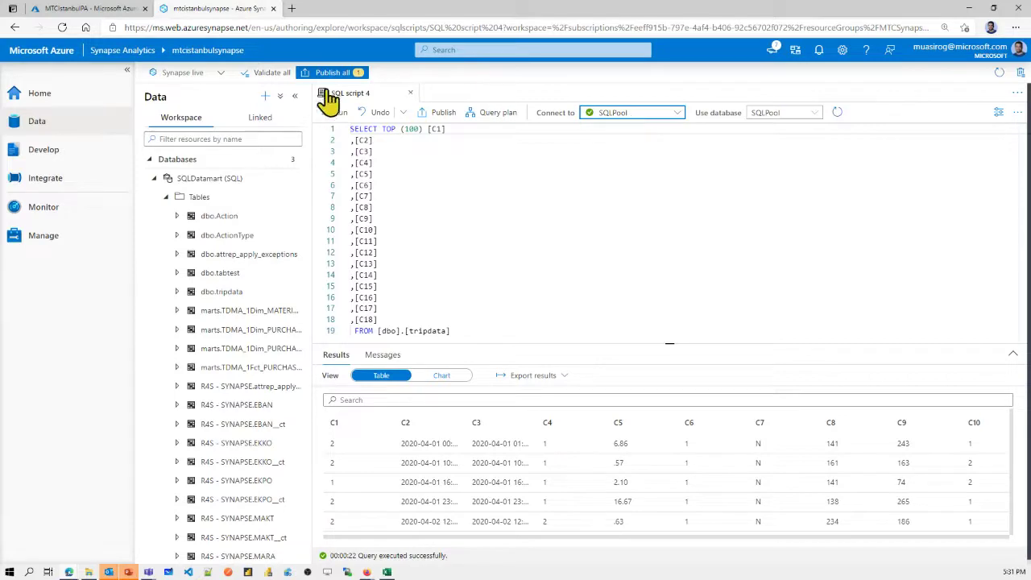
left_click(340, 117)
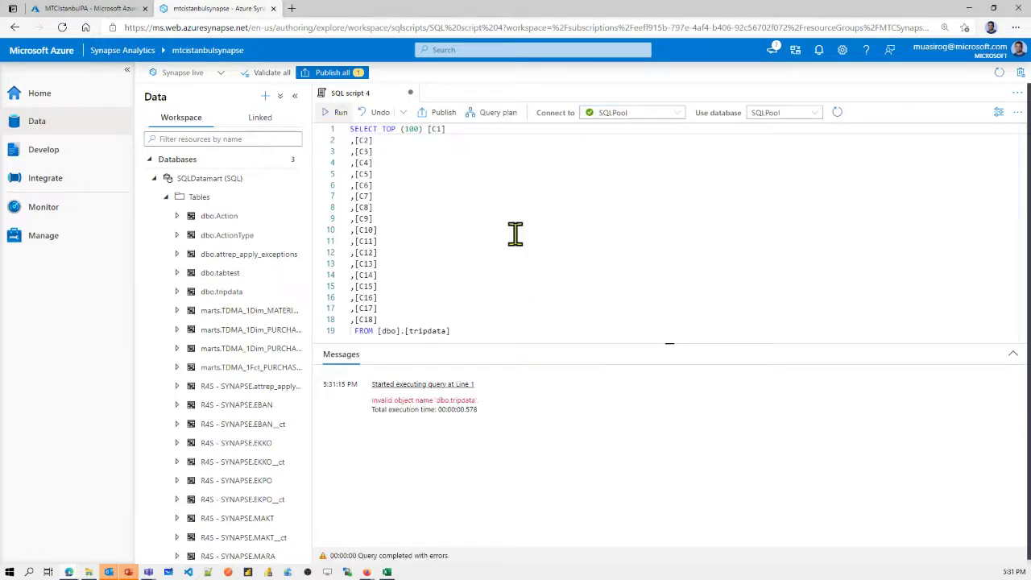
Step: Reconnect the script to SQLDatamart and rerun the tripdata query
left_click(659, 115)
left_click(620, 185)
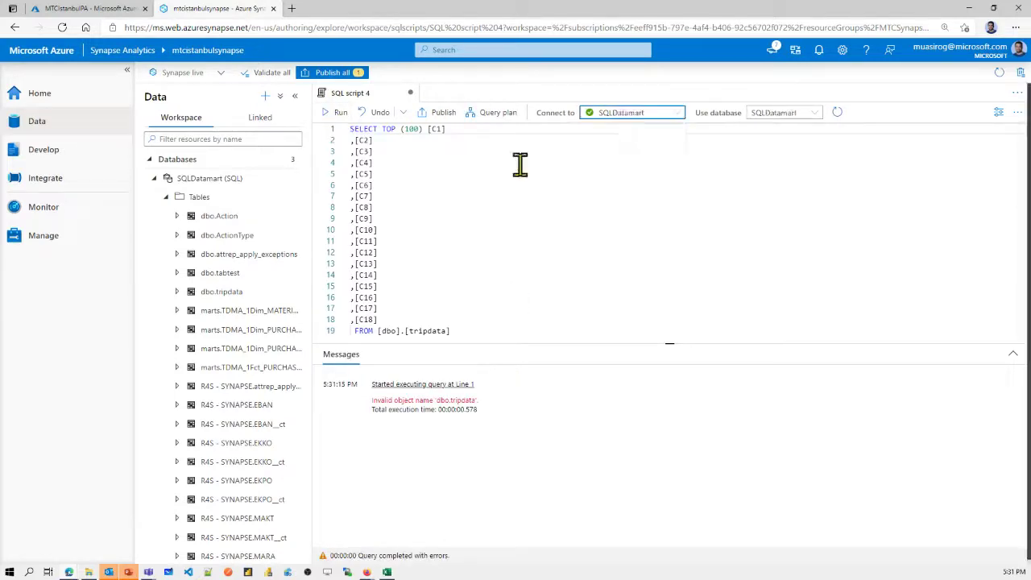
left_click(342, 114)
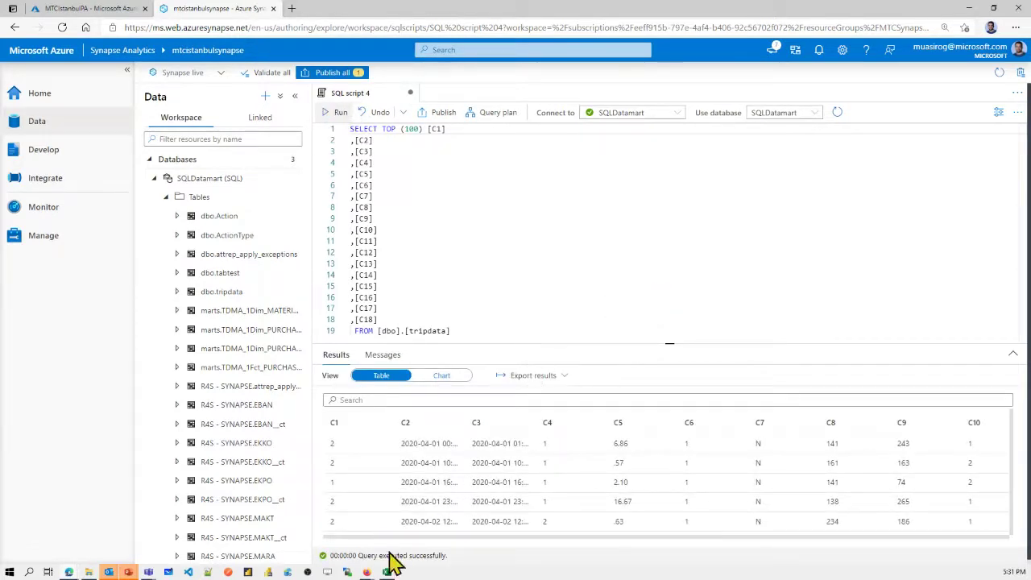
Step: Raise the query's row limit to 1000, run it, and check its execution messages before returning to the results
left_click(413, 129)
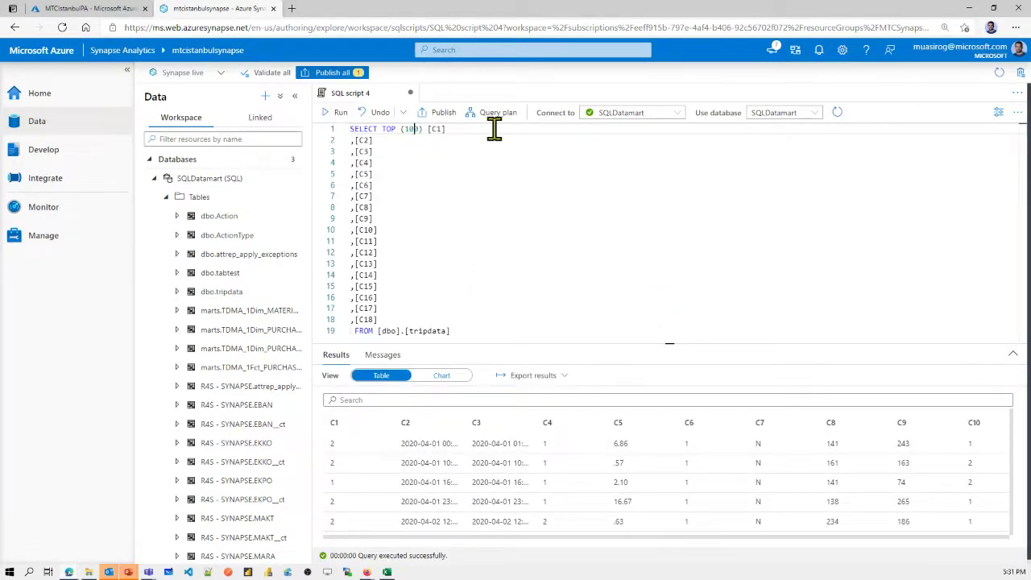
type("0")
left_click(334, 114)
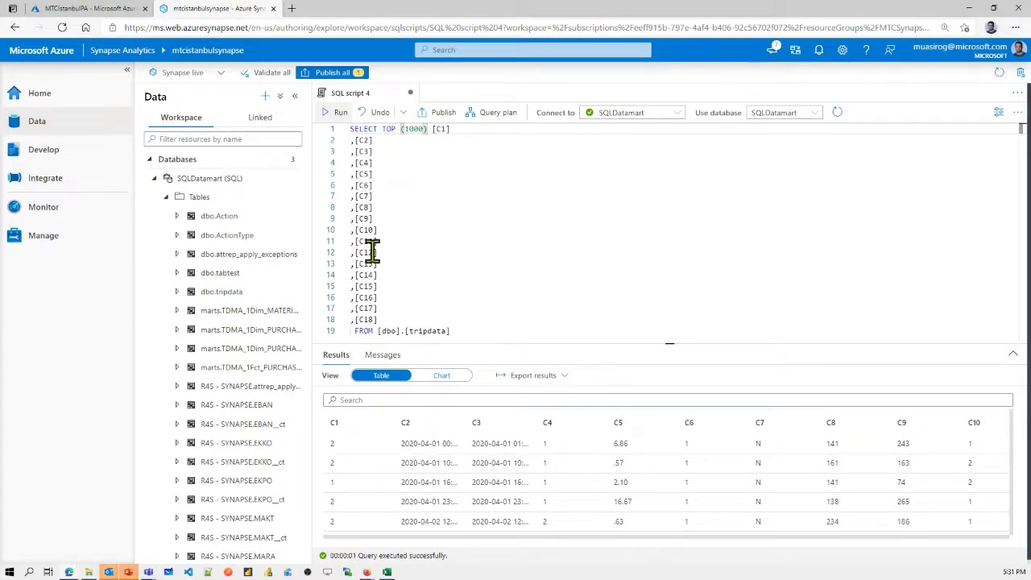
left_click(383, 356)
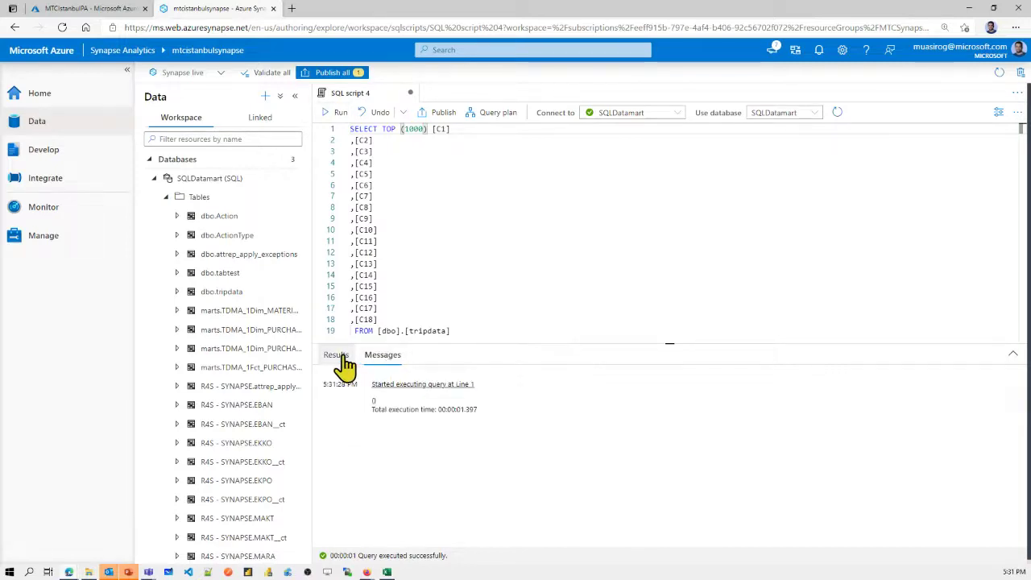
left_click(344, 364)
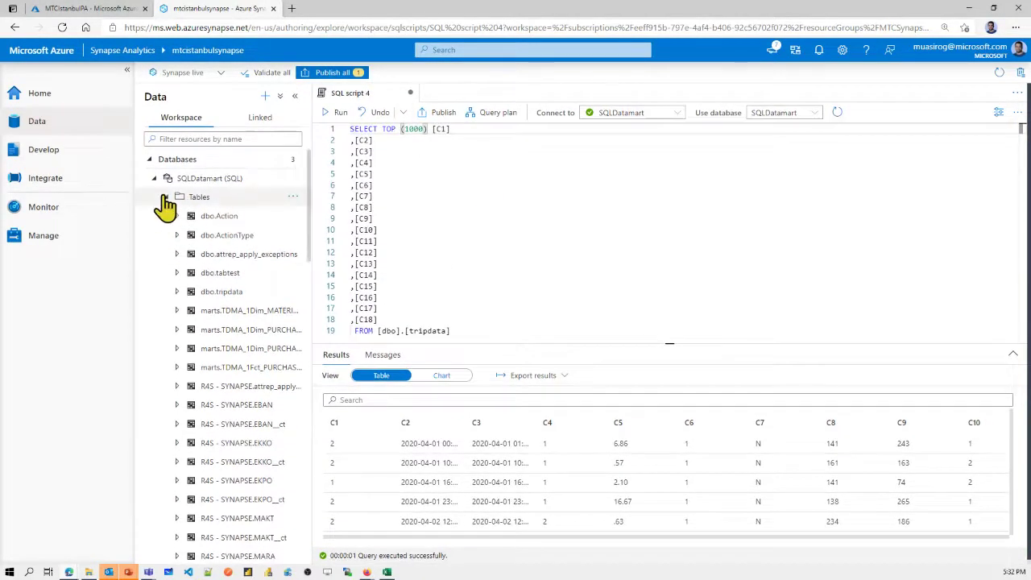
Step: Collapse the SQLDatamart database and list the tables of the SQLPool database
left_click(166, 197)
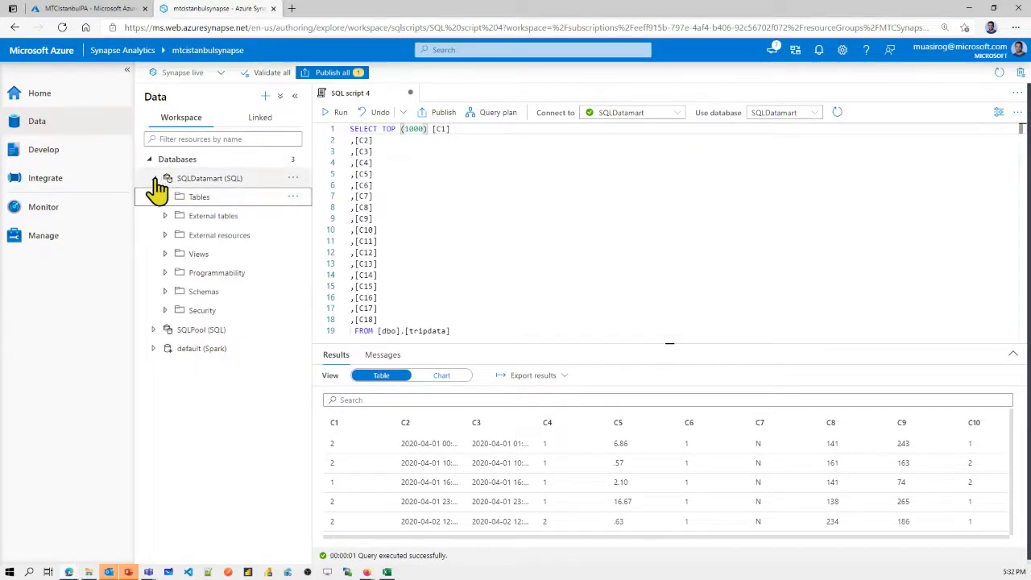
left_click(155, 178)
left_click(154, 197)
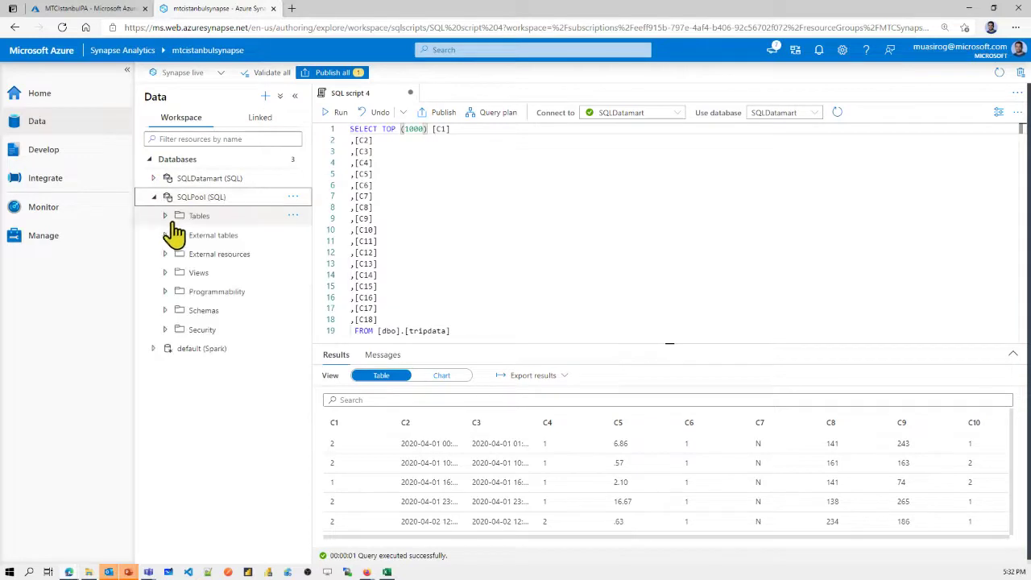
left_click(164, 216)
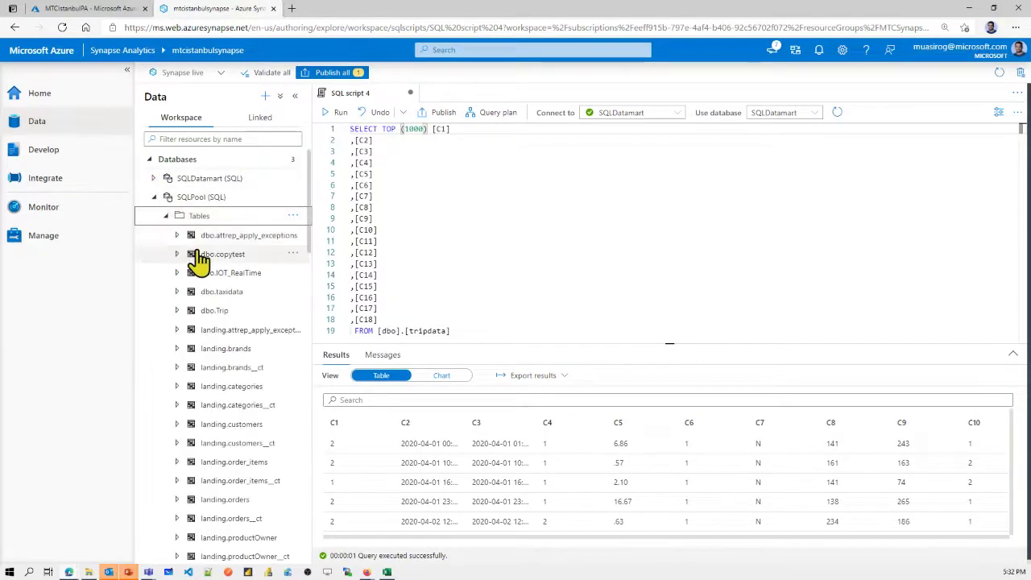
Step: Generate a new SQL script that selects the top 100 rows of SQLPool's dbo.taxidata table
left_click(192, 291)
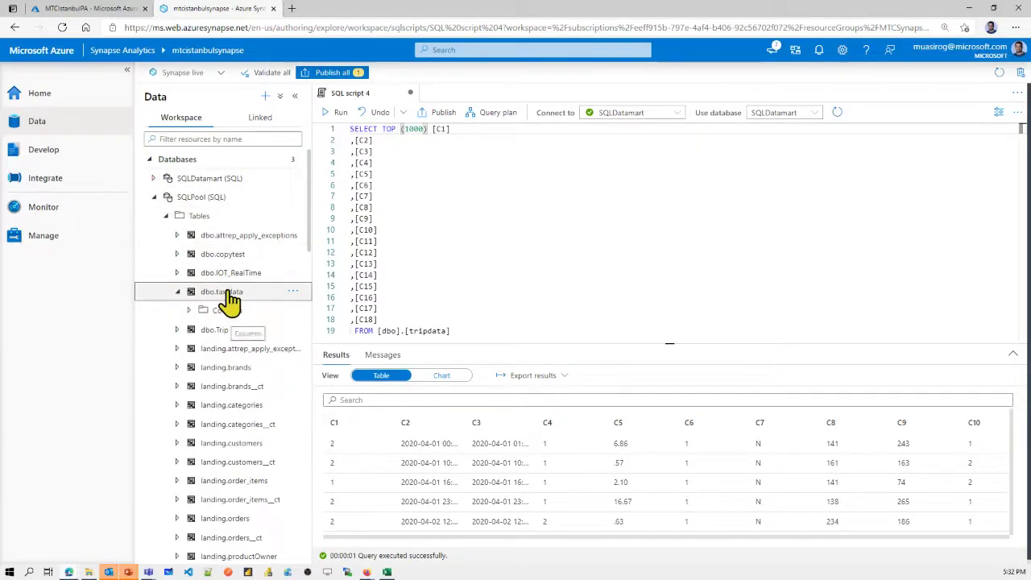
right_click(232, 293)
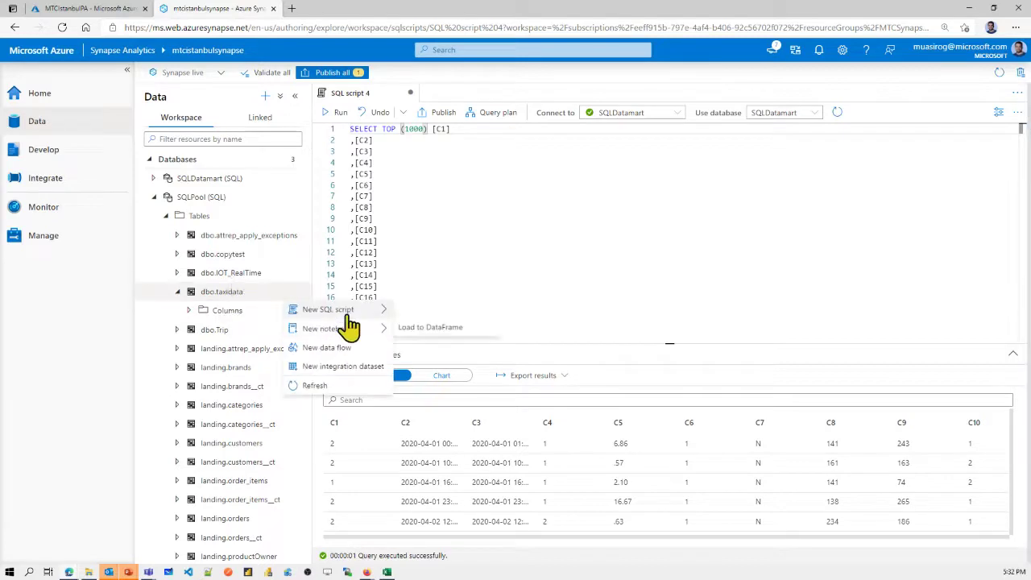
mouse_move(347, 310)
left_click(424, 311)
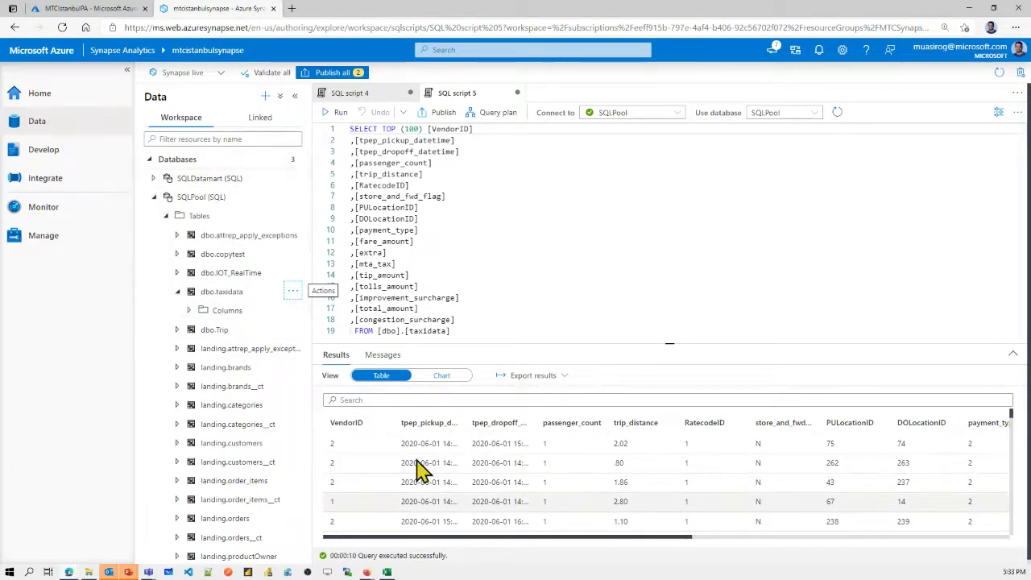
Step: Raise the taxidata query's row limit to 1000, run it, and look through the returned rows
left_click_drag(401, 129, 449, 133)
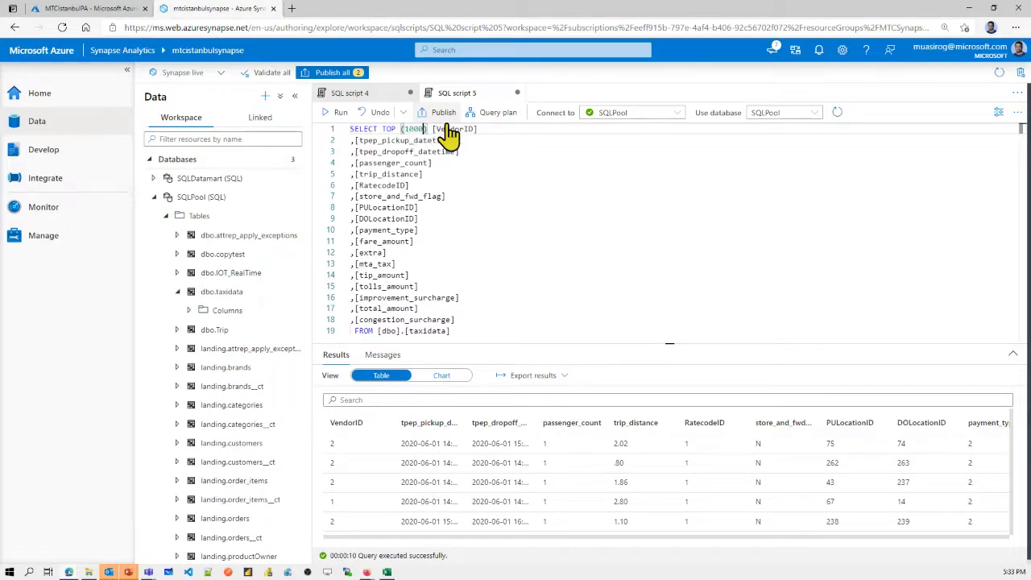
key("ctrl+z")
left_click(341, 112)
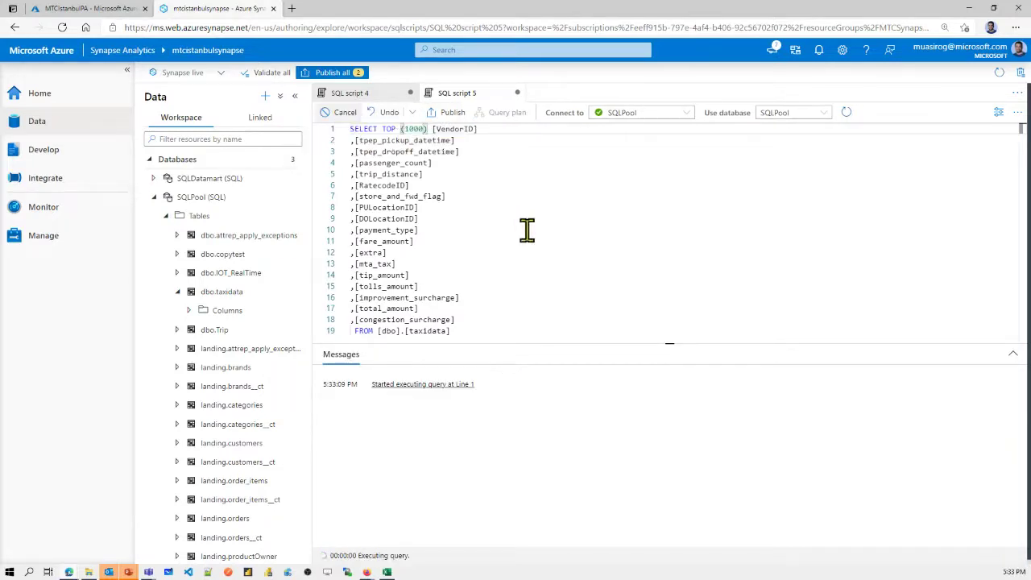
scroll(549, 484, "down", 5)
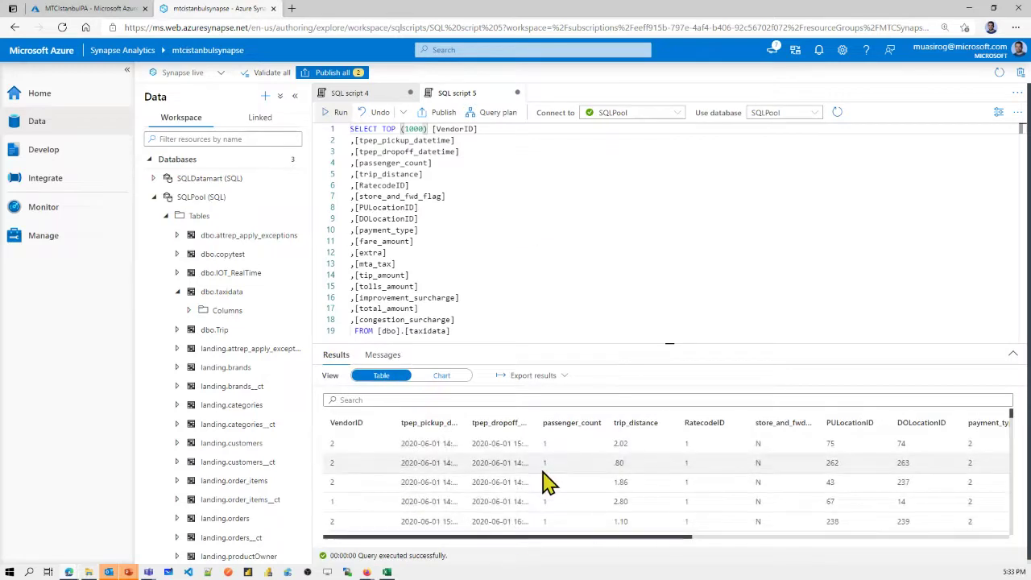
scroll(553, 483, "up", 5)
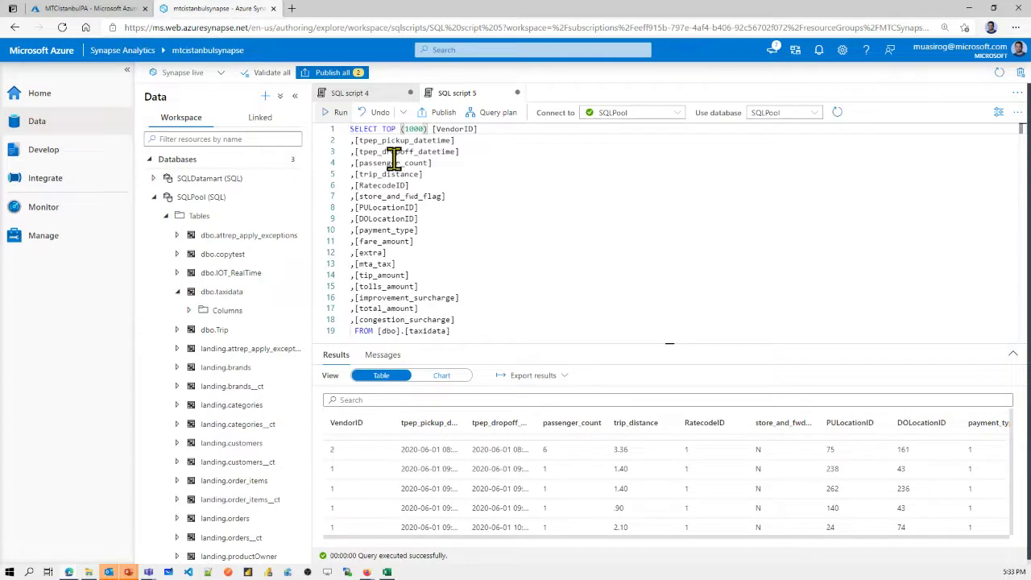
Step: Create a new notebook that loads the dbo.taxidata table into a DataFrame
left_click(178, 291)
left_click(293, 292)
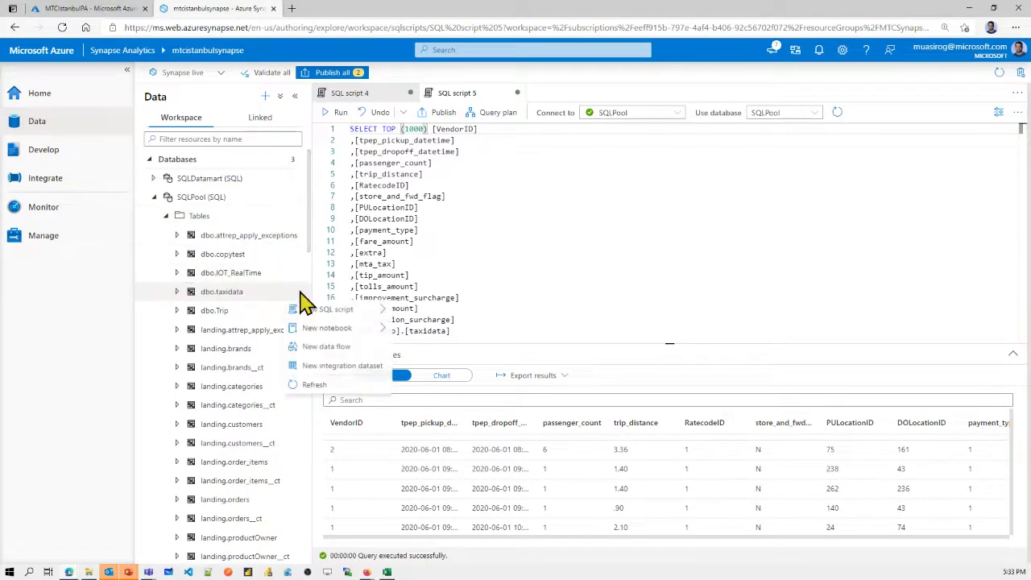
mouse_move(337, 332)
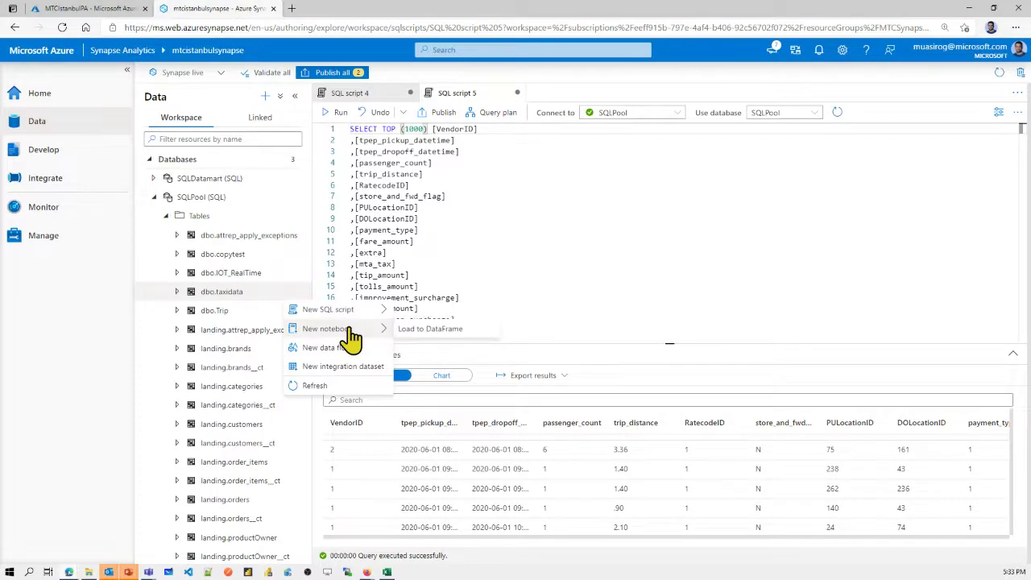
mouse_move(330, 311)
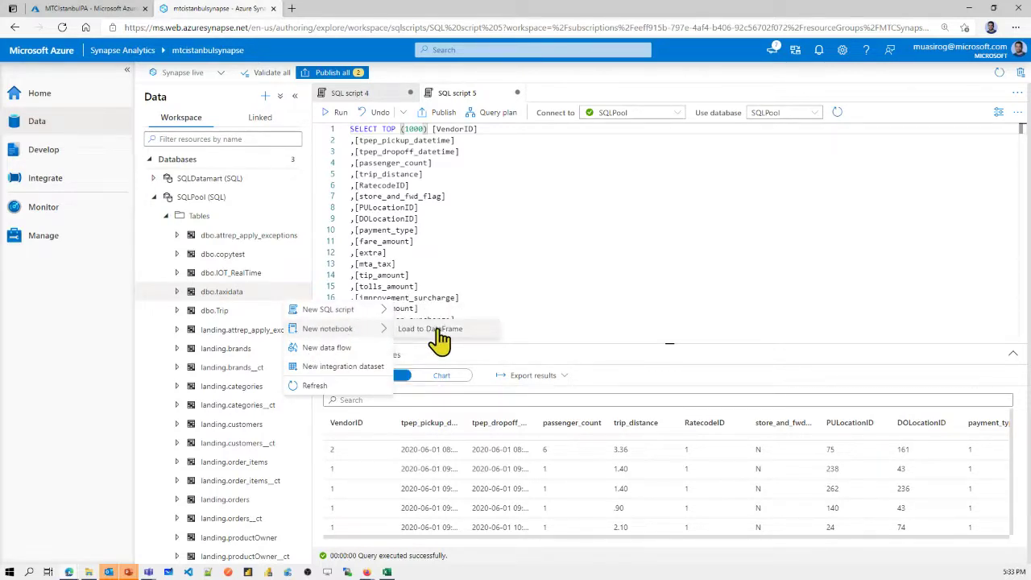
left_click(439, 331)
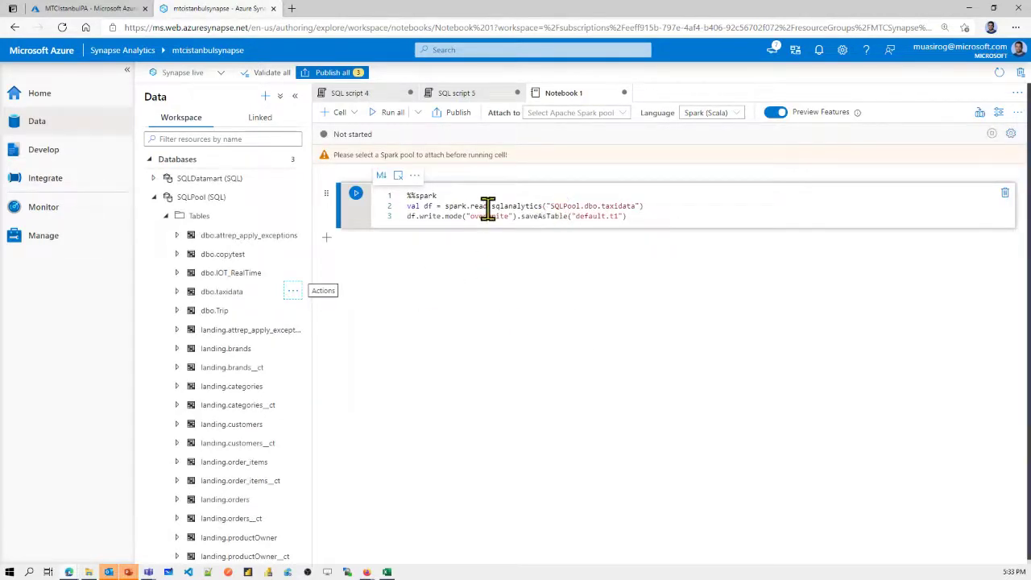
Step: Attach the notebook to ApacheSpartPool, keep Spark (Scala) as its language, and run all cells
left_click(651, 216)
left_click(589, 115)
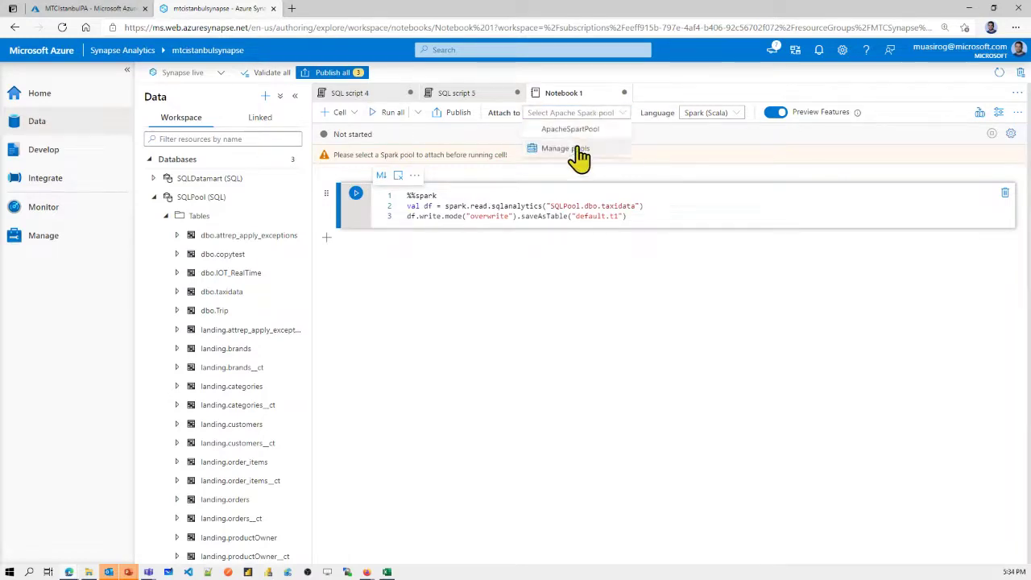
left_click(571, 129)
left_click(691, 115)
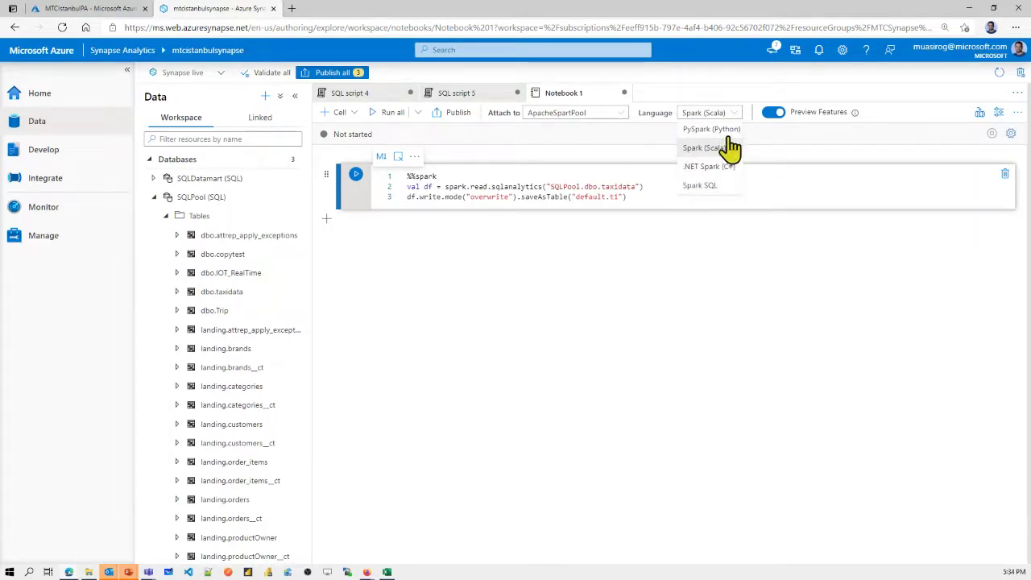
left_click(717, 150)
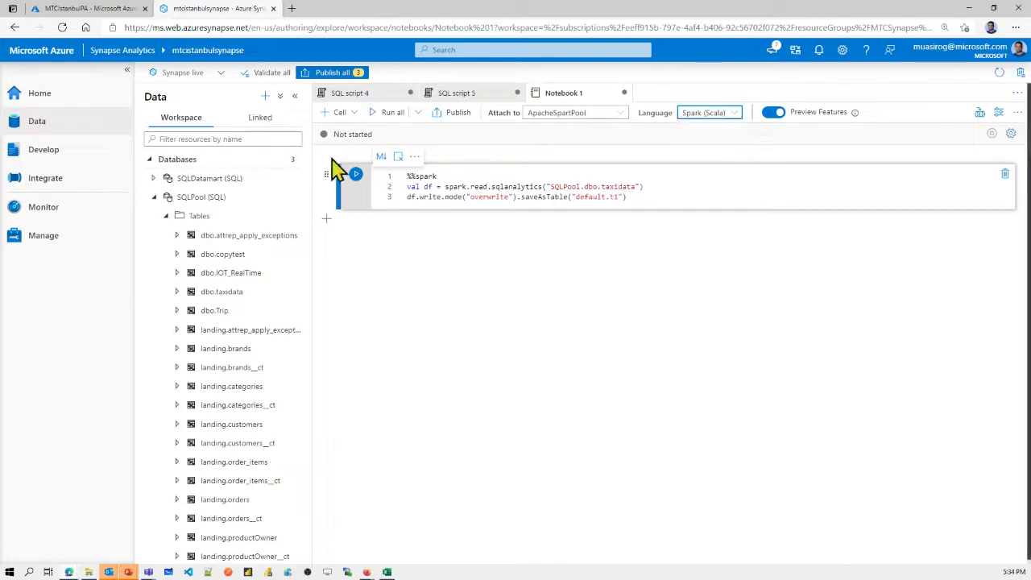
left_click(388, 115)
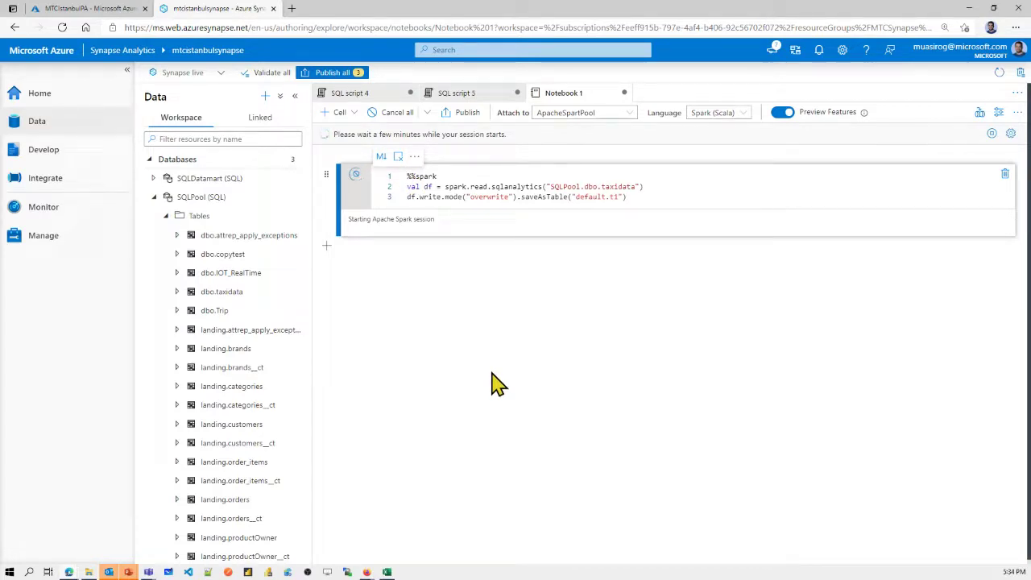
Step: Add an empty code cell below the taxidata cell and delete it again
left_click(326, 245)
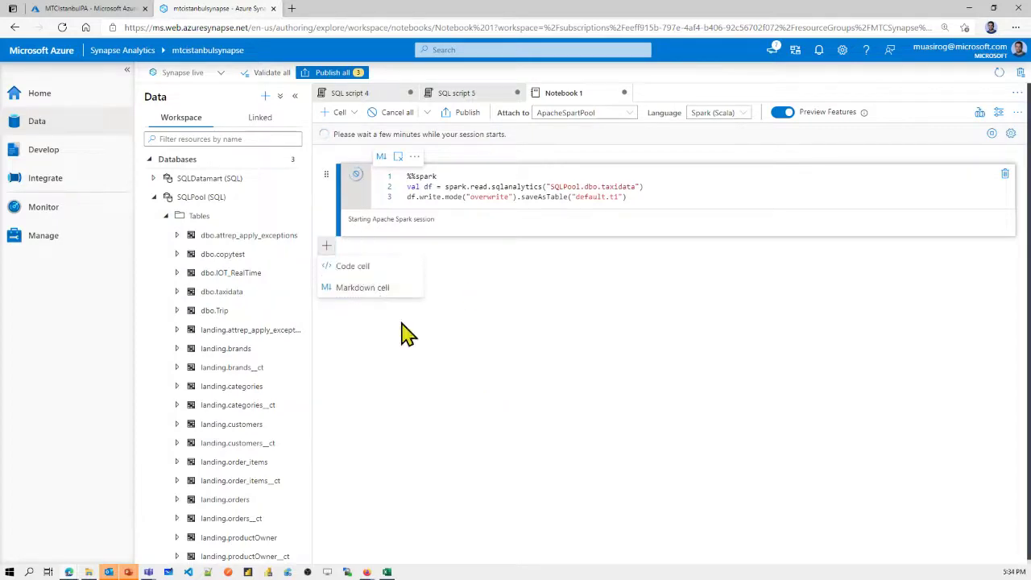
left_click(380, 267)
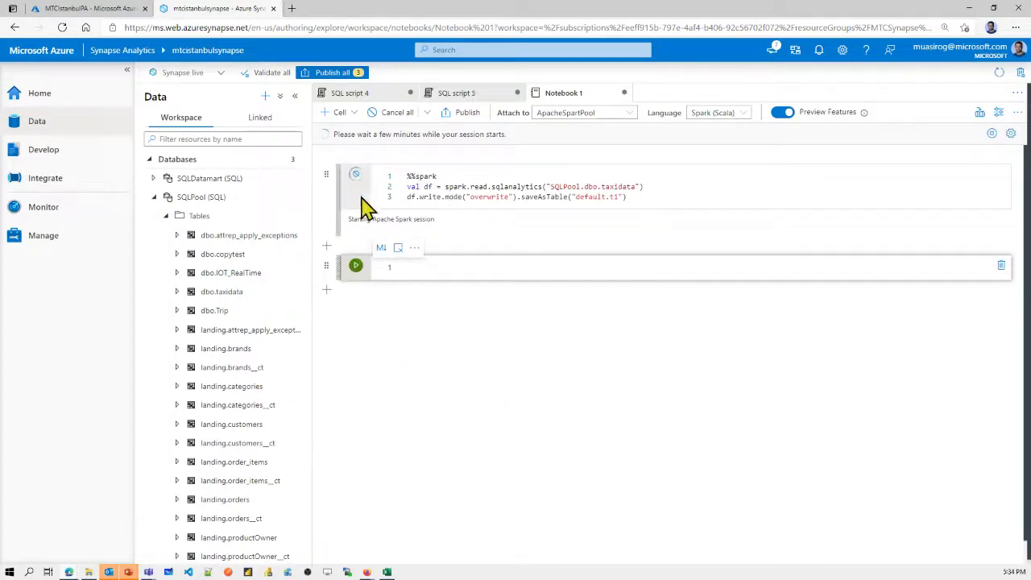
left_click(1002, 266)
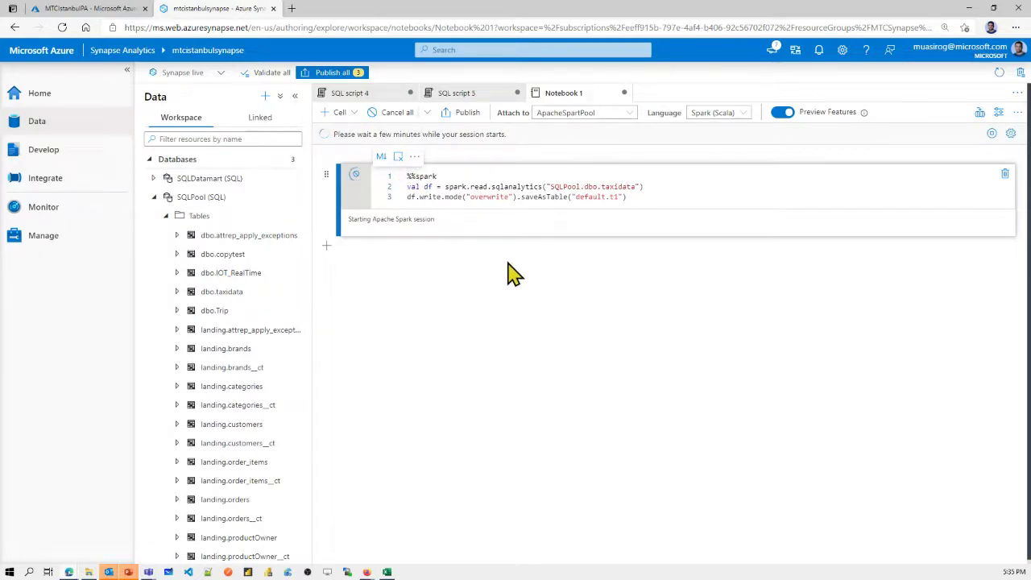
Step: Collapse the SQLPool database and review the taxidata query results in SQL script 5 before returning to Notebook 1
left_click(166, 215)
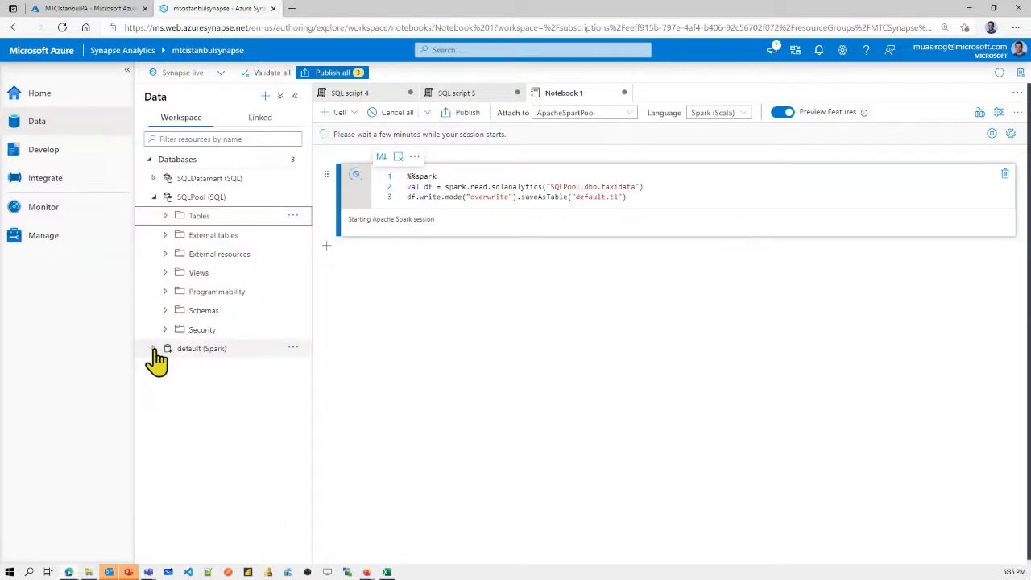
left_click(157, 197)
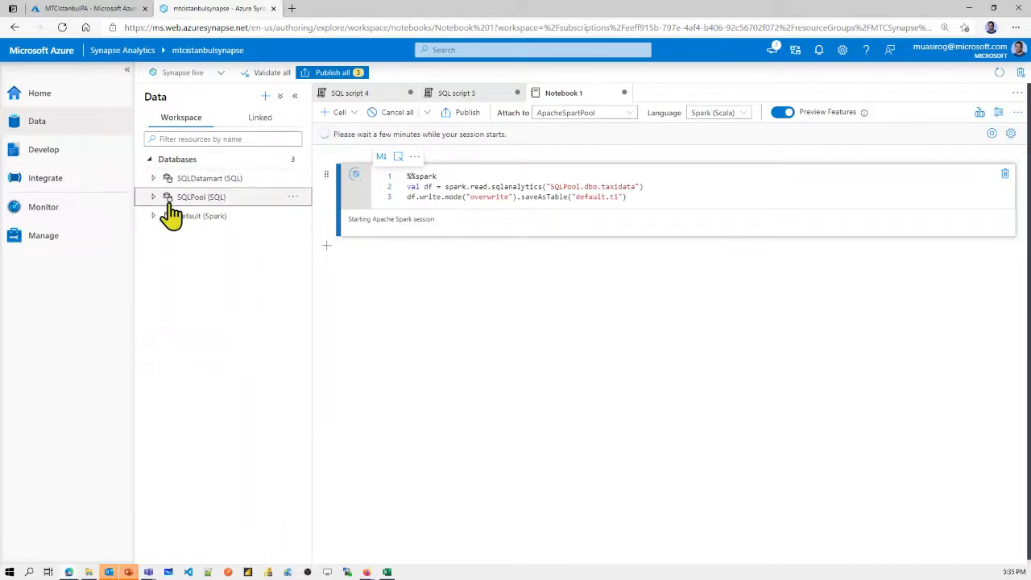
left_click(464, 95)
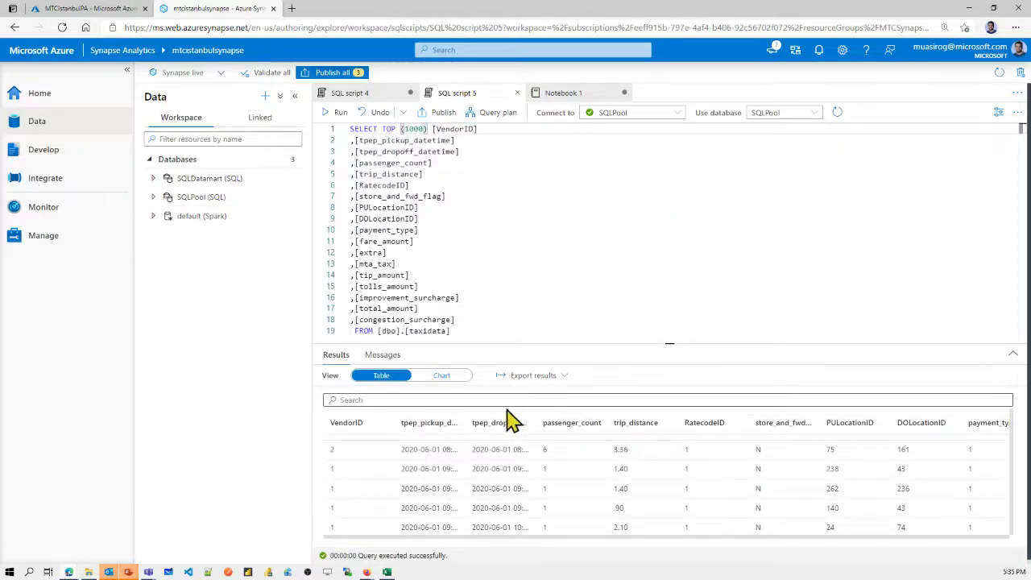
scroll(427, 467, "down", 3)
scroll(423, 467, "down", 5)
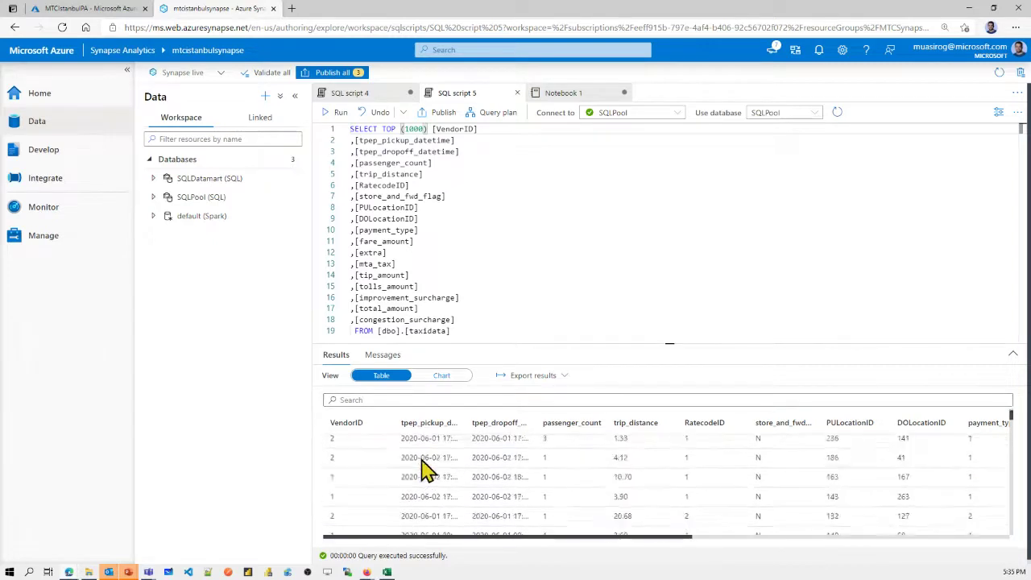
left_click(577, 99)
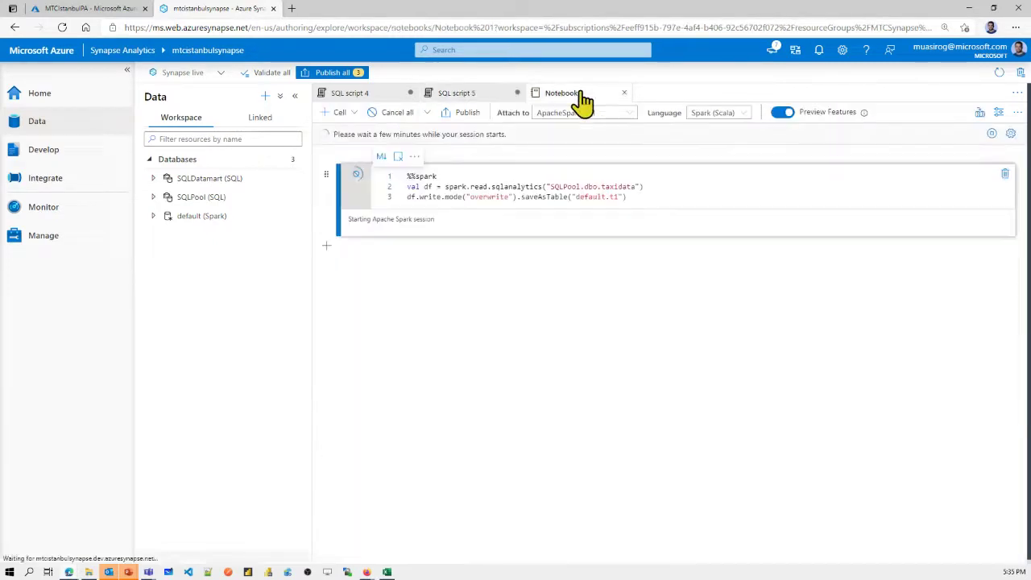
Step: Search the web for "jupiter notebook" in a new browser tab and open the jupyter.org home page
left_click(292, 9)
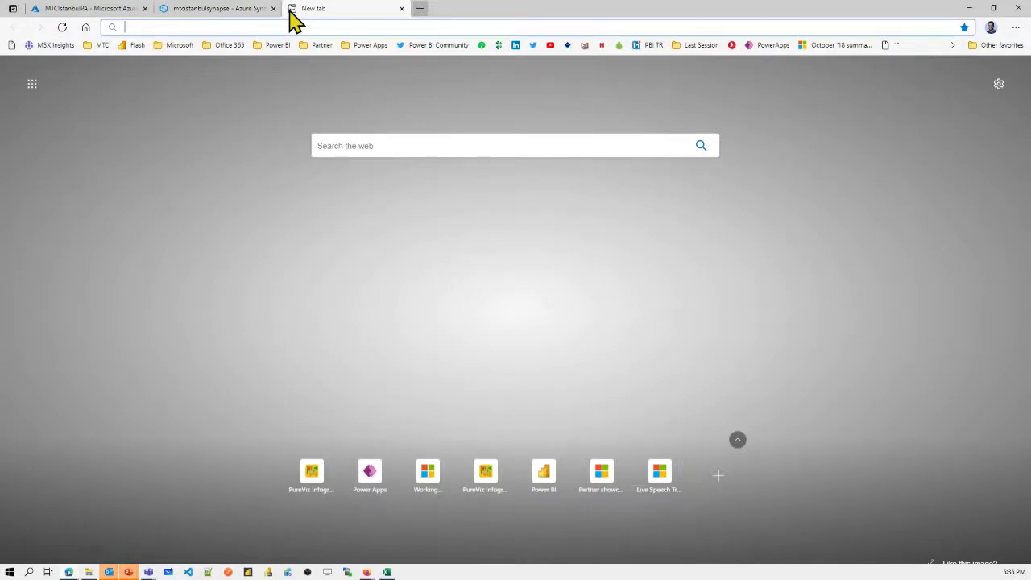
type("jupiter notebook")
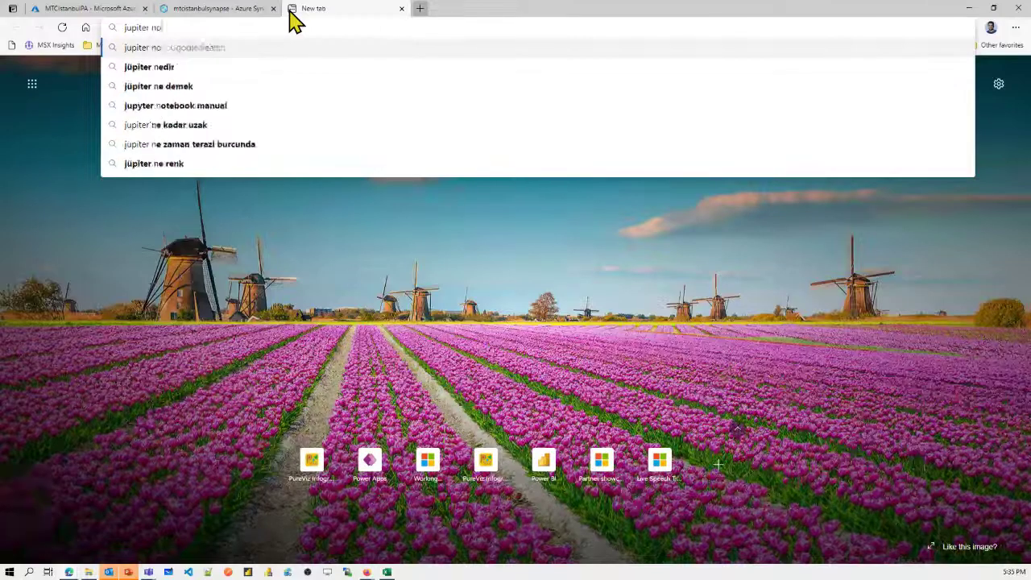
key("Return")
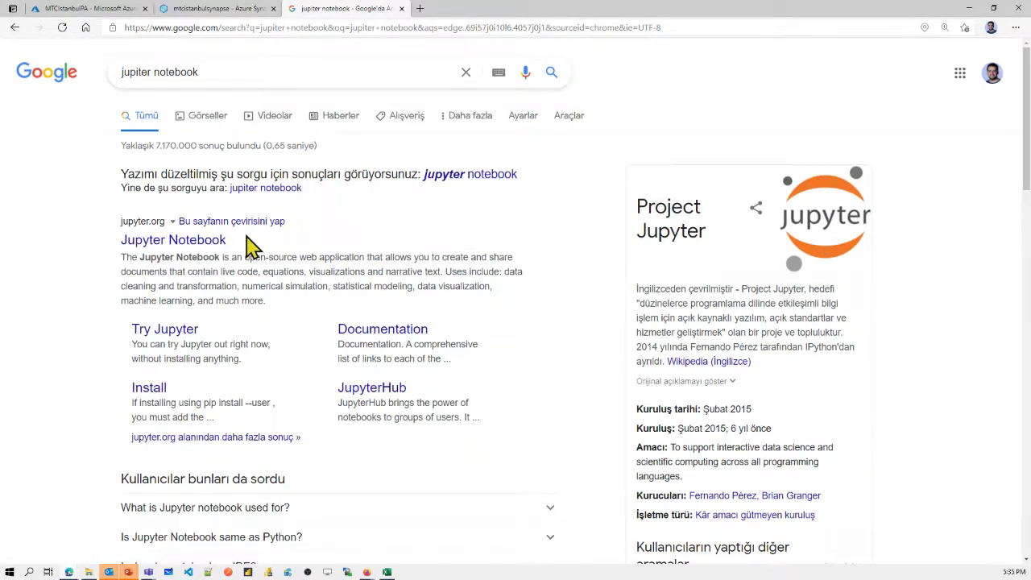
left_click(191, 241)
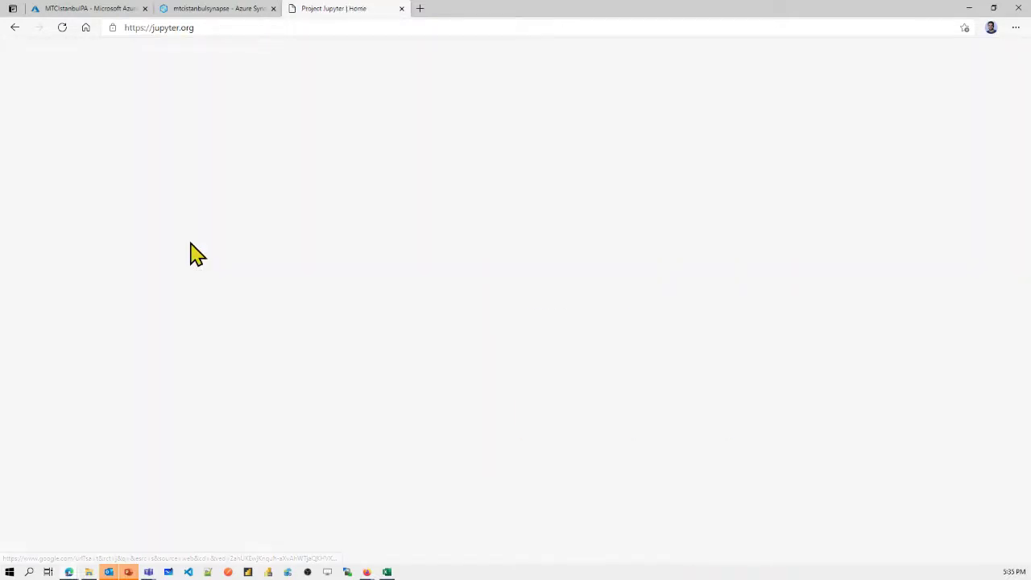
Step: Examine the JupyterLab and Jupyter Notebook sections of the Project Jupyter home page, down to the notebook feature descriptions
scroll(366, 357, "down", 1)
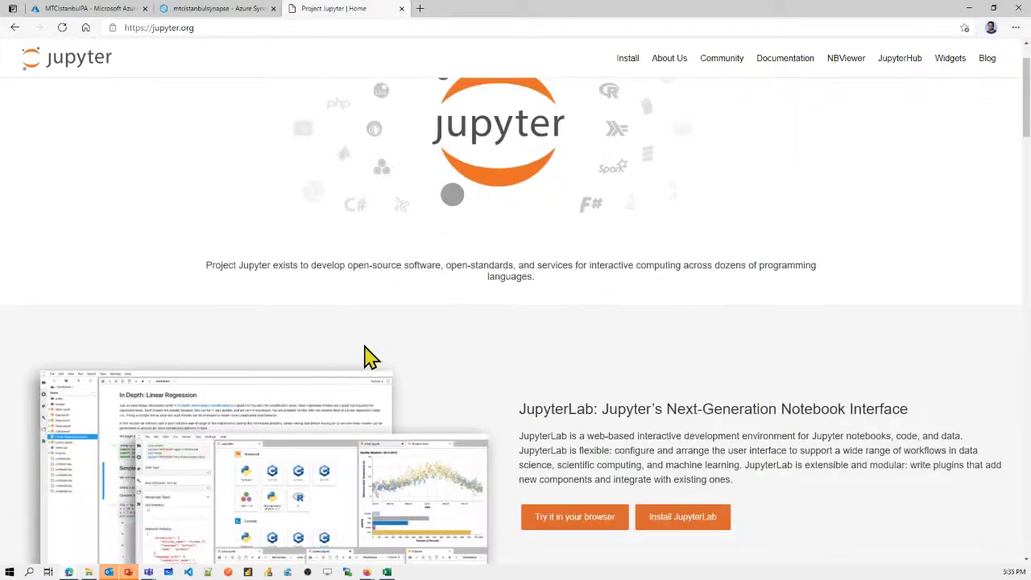
scroll(366, 357, "down", 3)
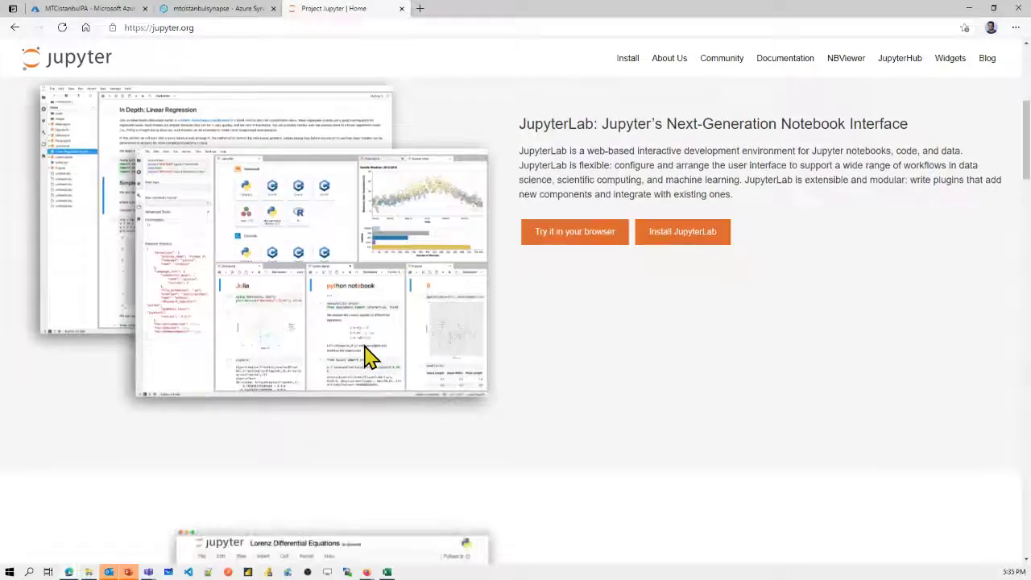
scroll(366, 357, "down", 3)
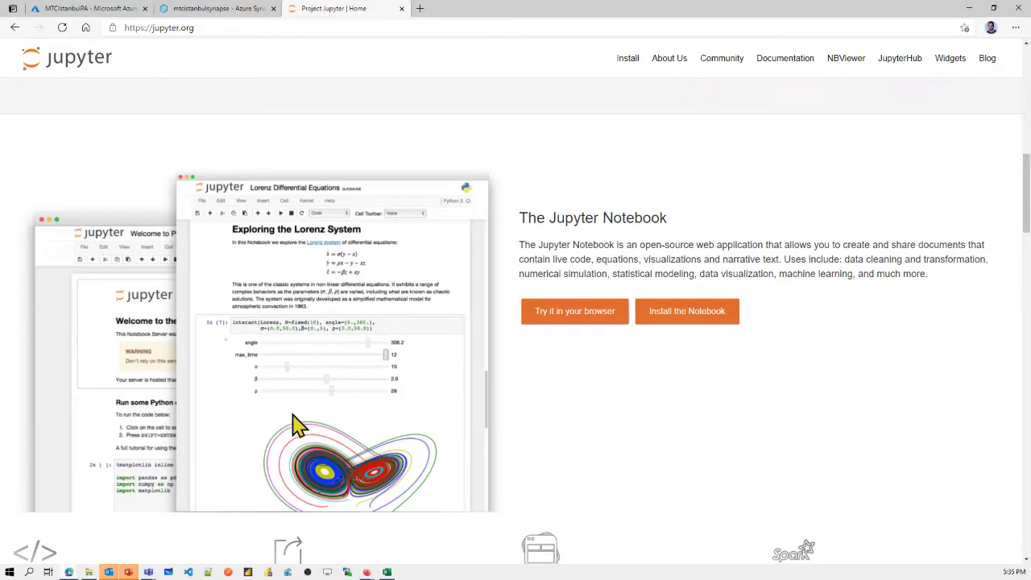
scroll(296, 424, "down", 2)
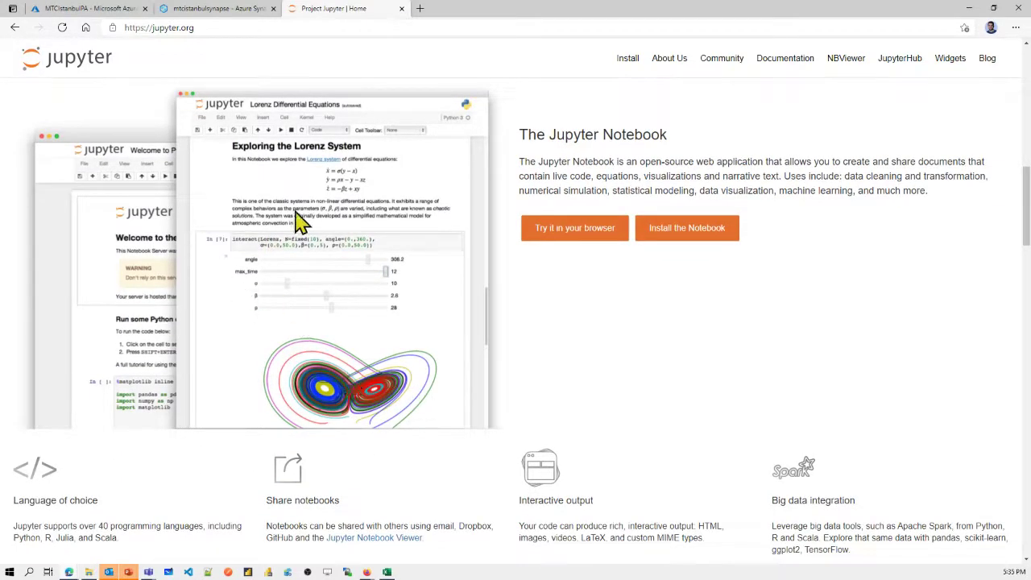
scroll(355, 314, "down", 2)
scroll(358, 322, "down", 2)
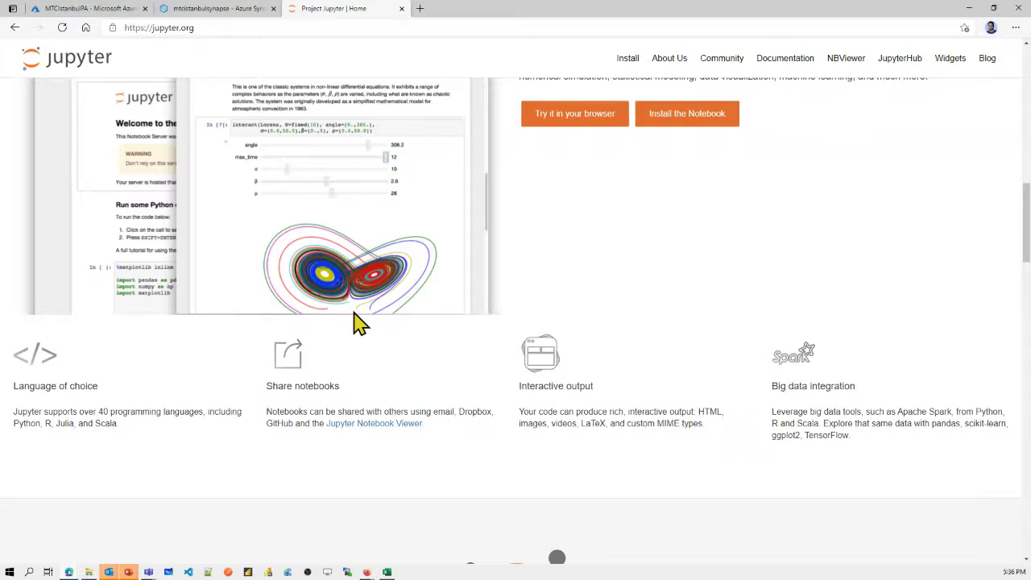
Step: Return to Notebook 1 in the Synapse workspace and add an empty markdown cell below the taxidata cell
scroll(299, 166, "up", 2)
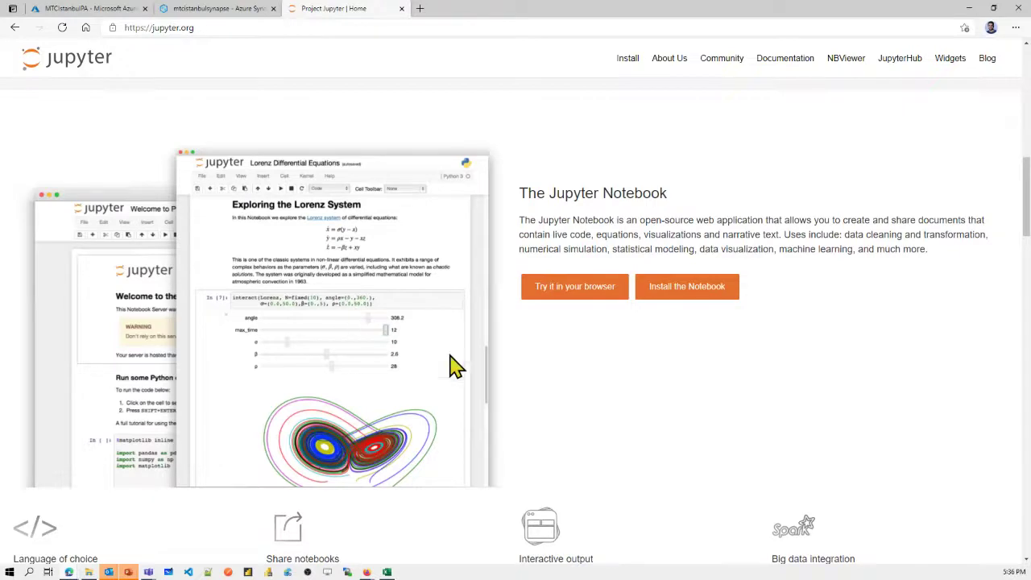
scroll(486, 387, "up", 1)
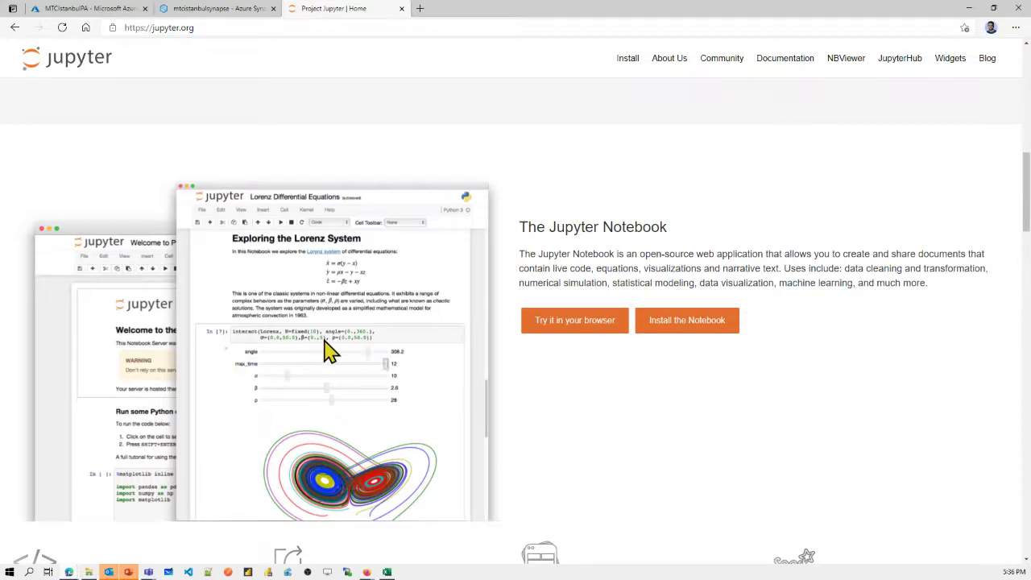
left_click(212, 16)
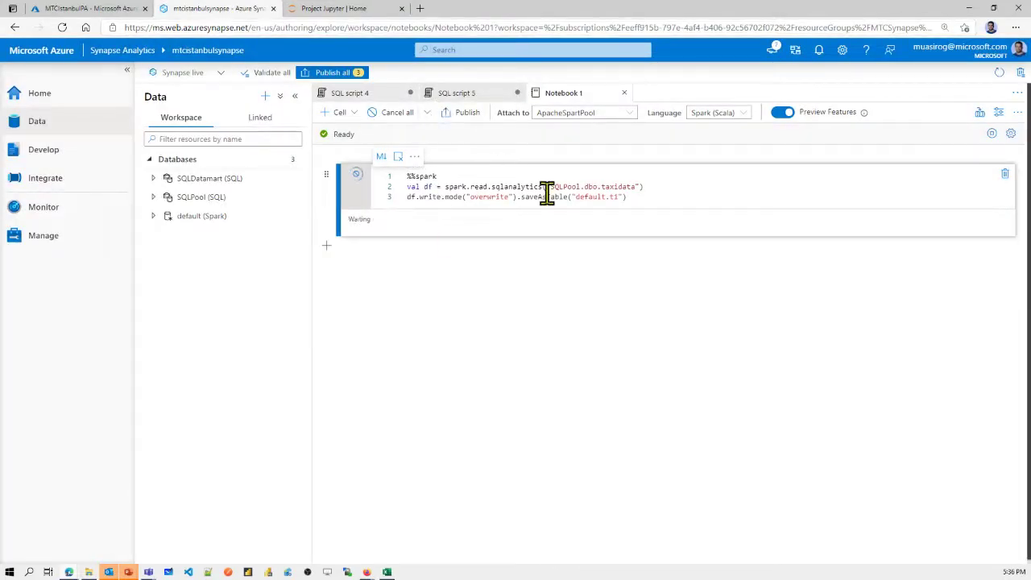
left_click(327, 246)
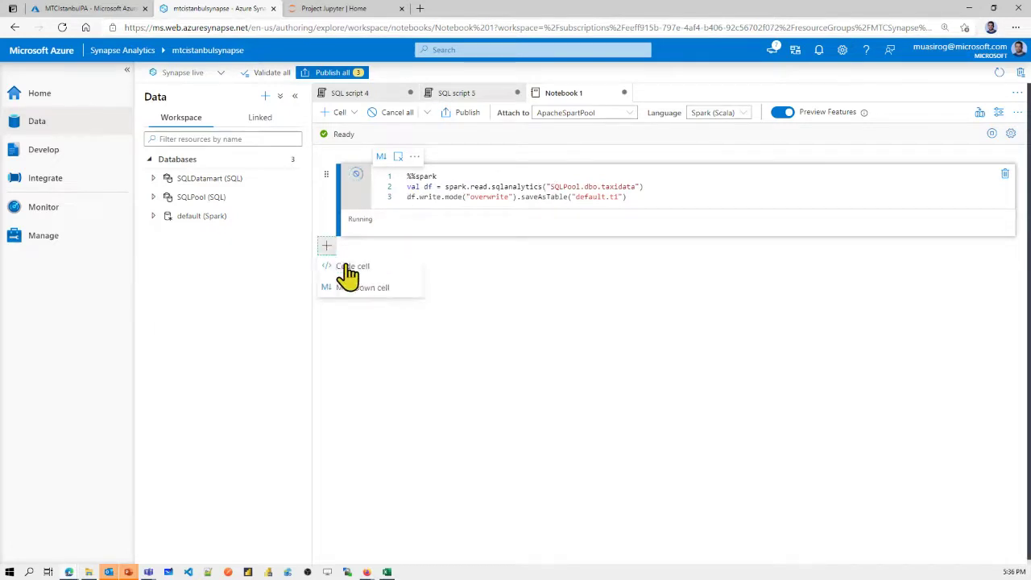
left_click(366, 287)
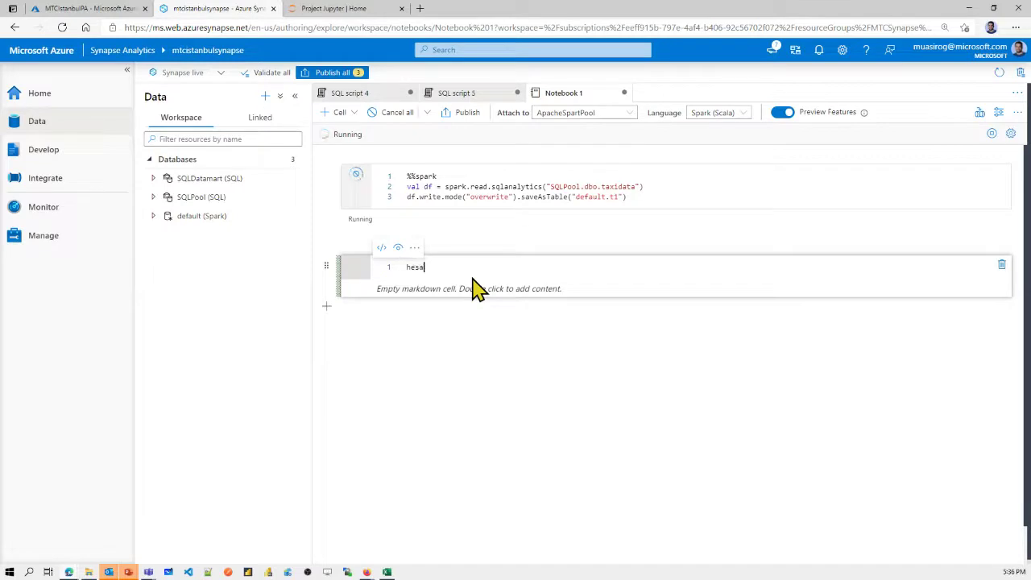
key("BackSpace")
key("BackSpace")
left_click(480, 360)
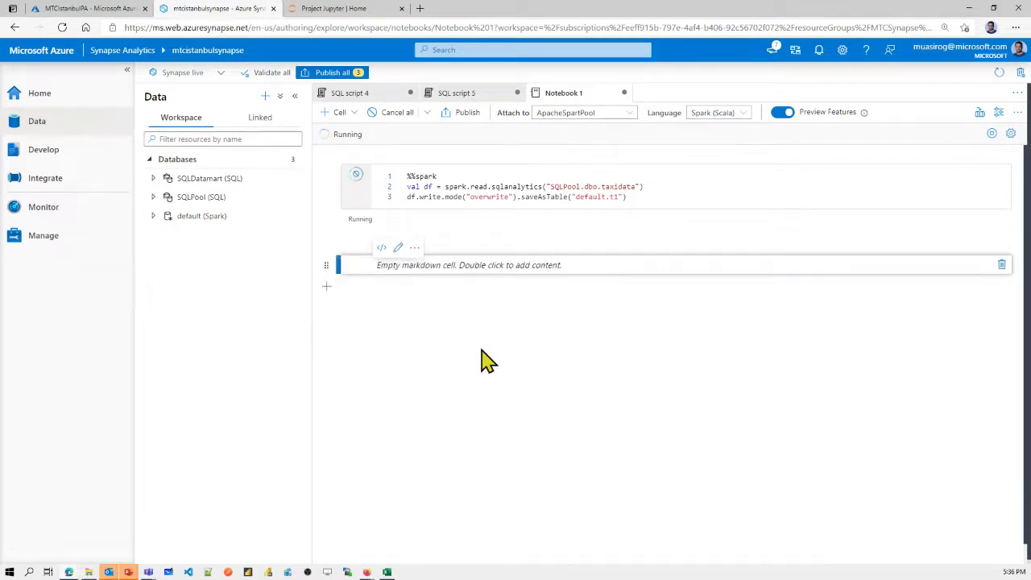
Step: Open the sample gallery from the Data hub, look at its SQL scripts, and display the notebook samples
left_click(267, 97)
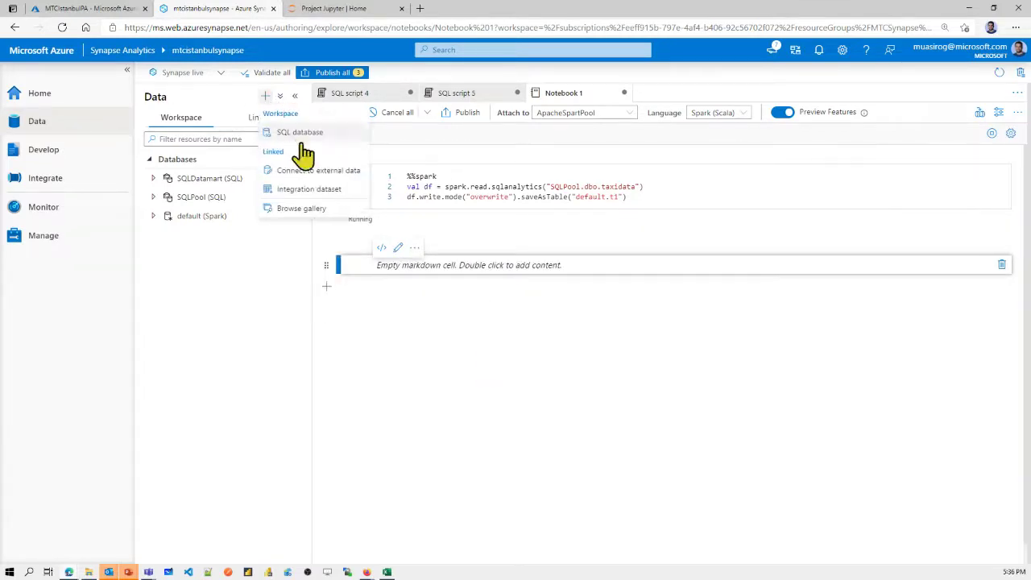
left_click(315, 204)
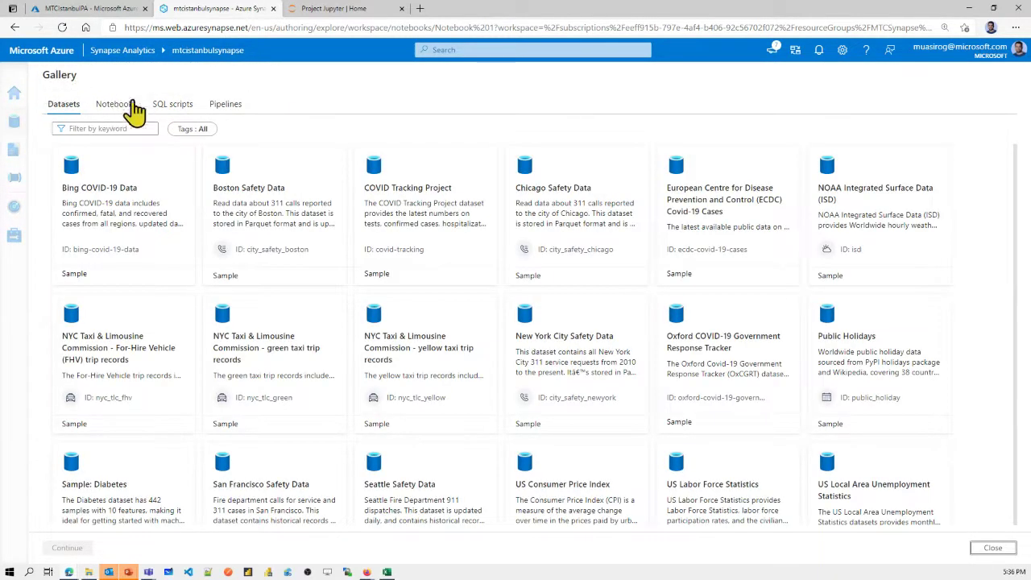
left_click(120, 109)
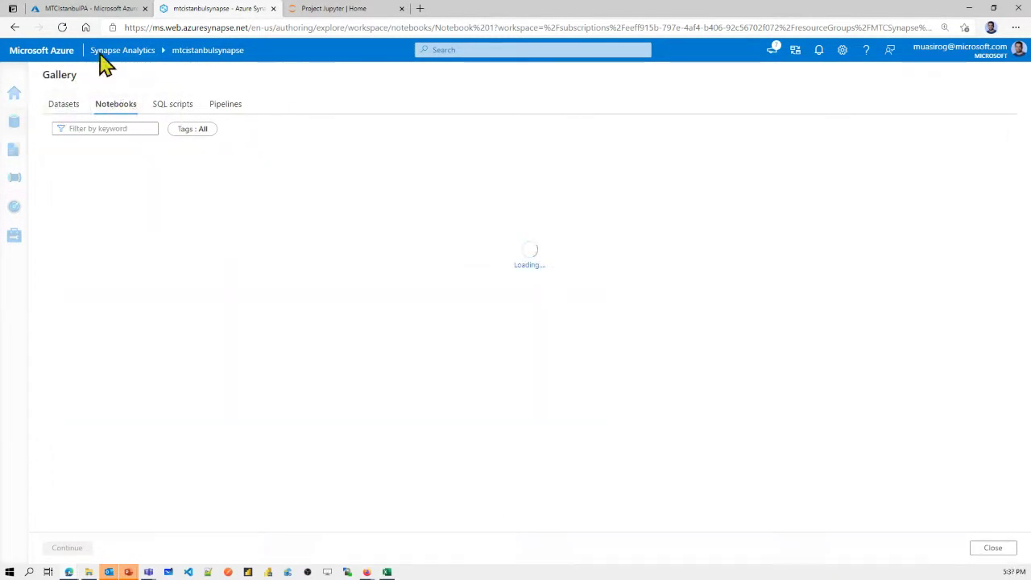
left_click(187, 105)
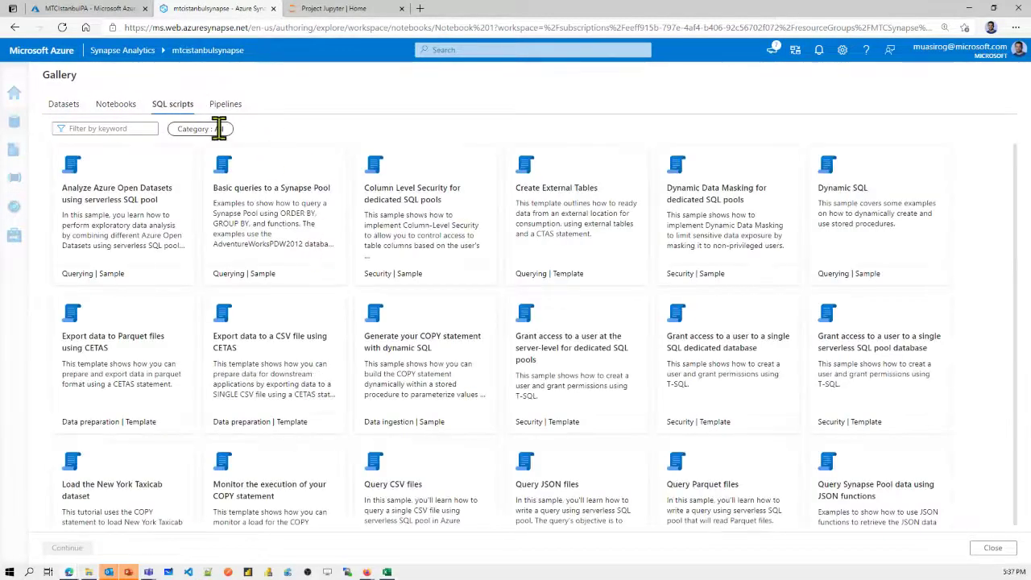
left_click(113, 107)
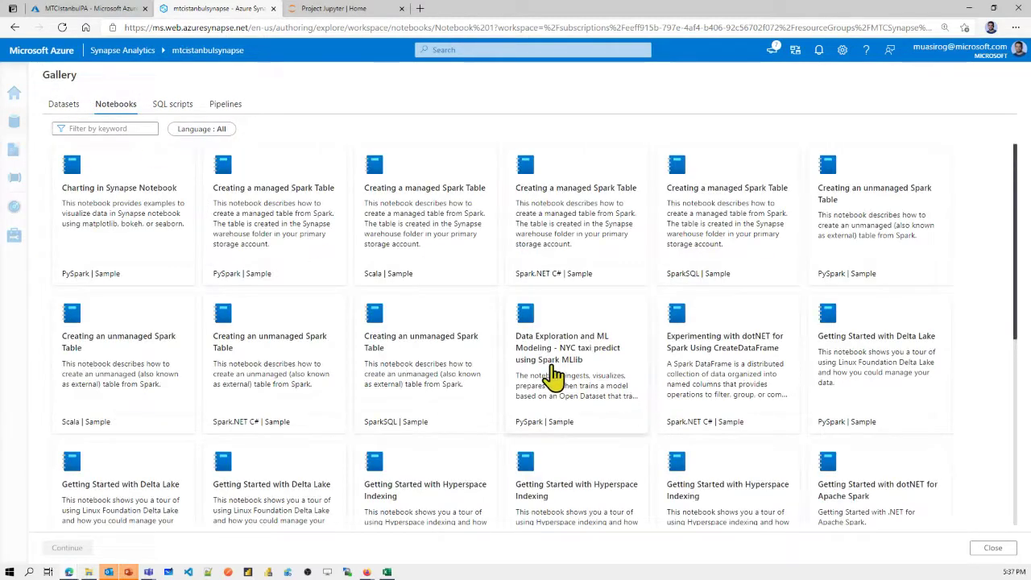
Step: Browse the sample notebooks and preview "Data Exploration and ML Modeling - NYC taxi predict using Spark MLlib"
scroll(510, 385, "down", 4)
scroll(483, 381, "up", 4)
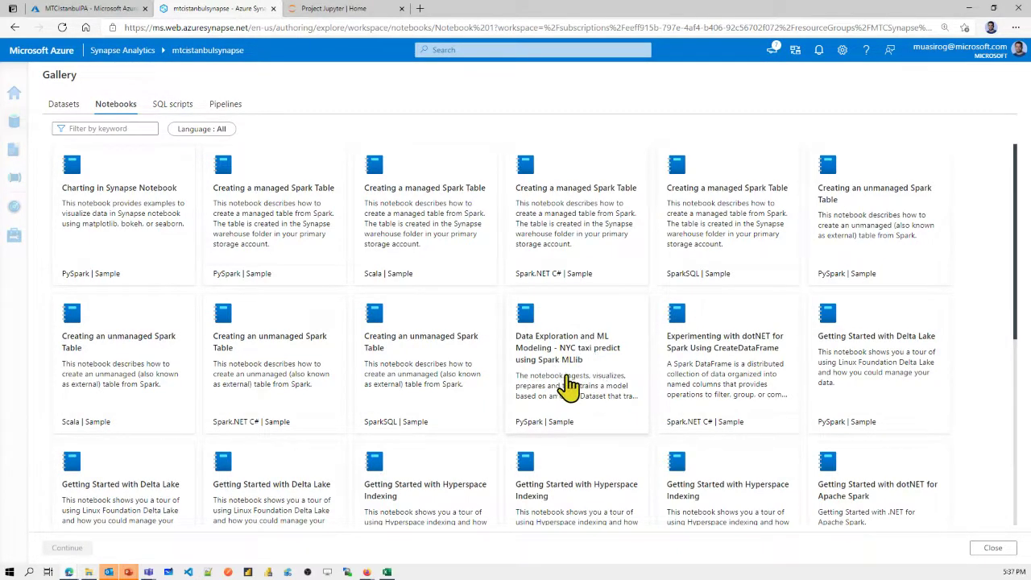
scroll(568, 387, "down", 1)
scroll(568, 389, "down", 2)
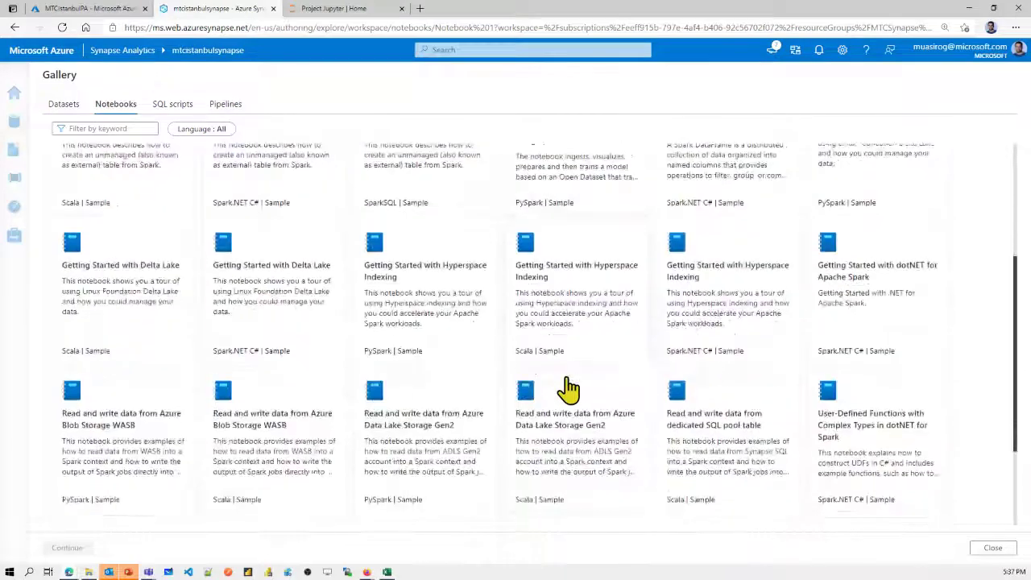
scroll(577, 376, "down", 2)
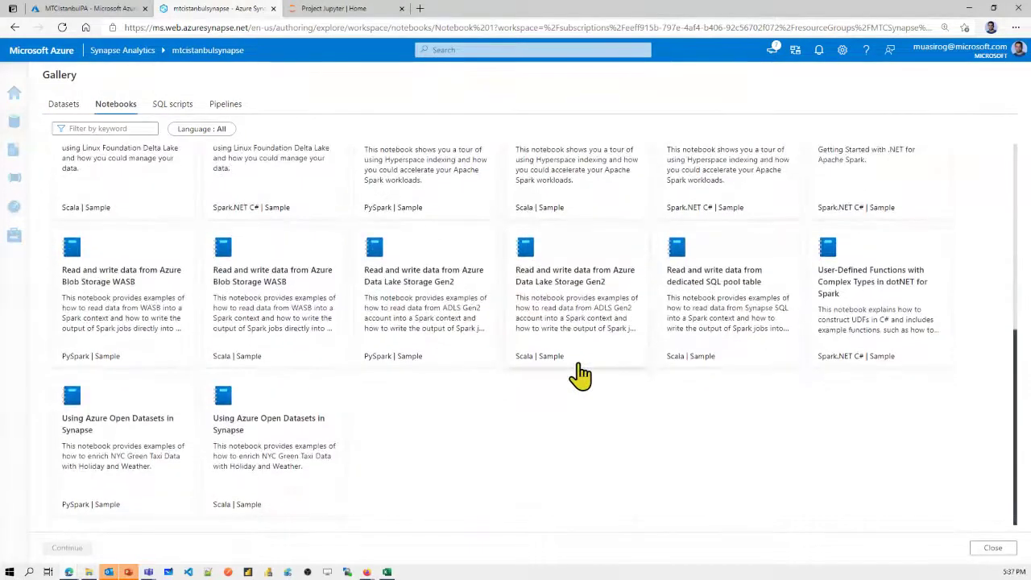
scroll(580, 375, "up", 5)
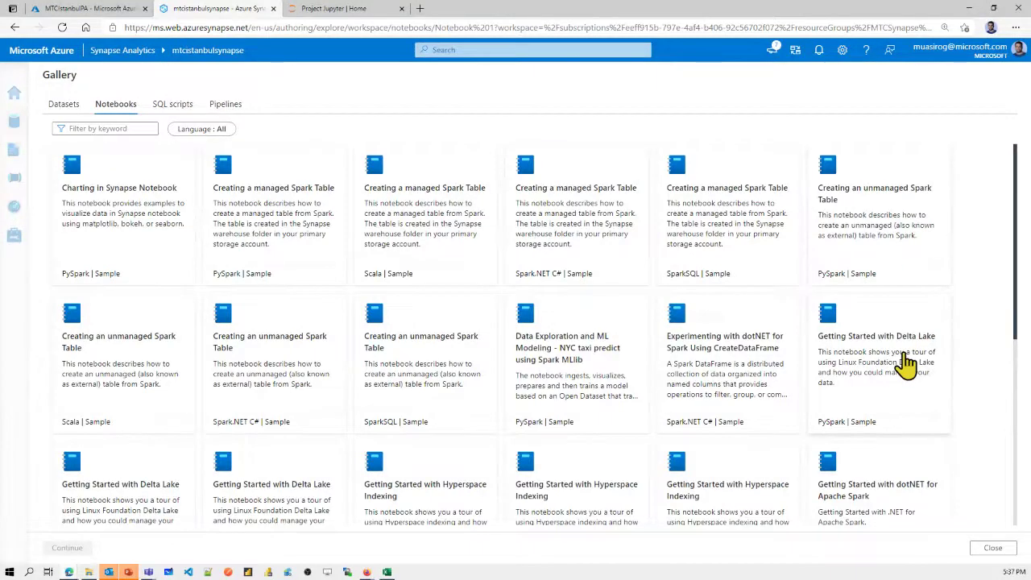
left_click(569, 364)
left_click(67, 548)
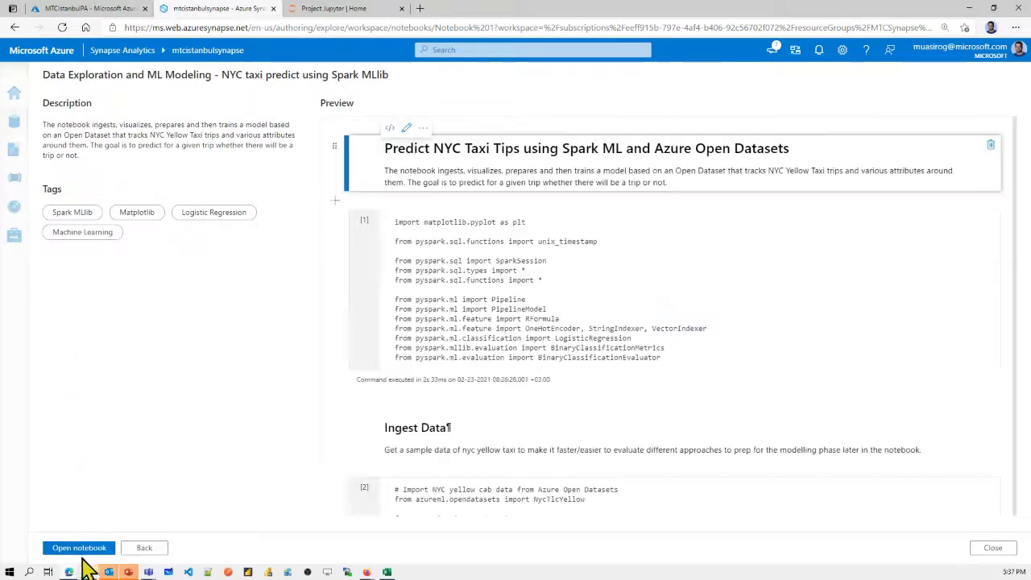
Step: Review the previewed import, Ingest Data and charting cells, and open the sample as a notebook in the workspace
scroll(690, 271, "down", 10)
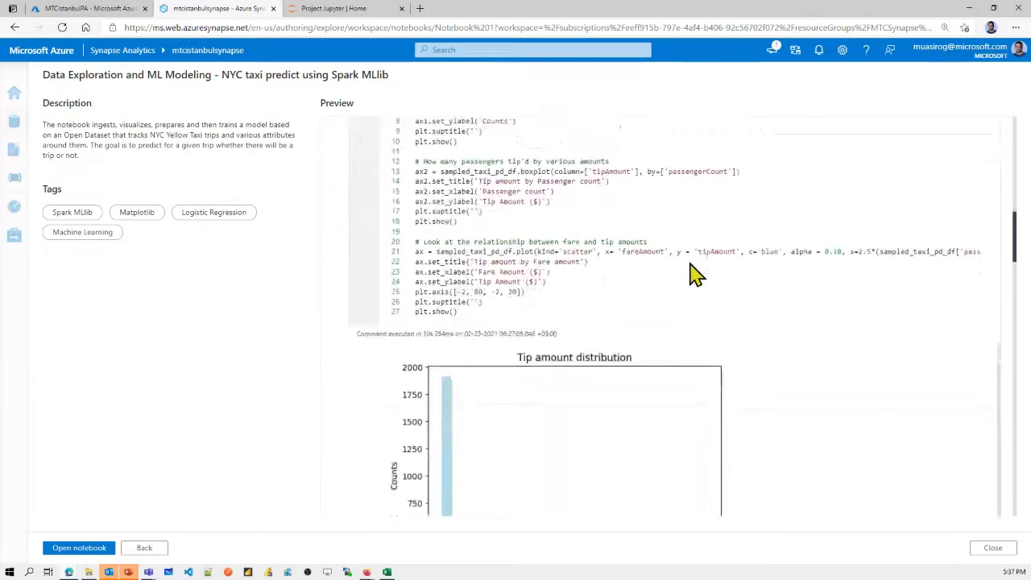
scroll(690, 272, "up", 10)
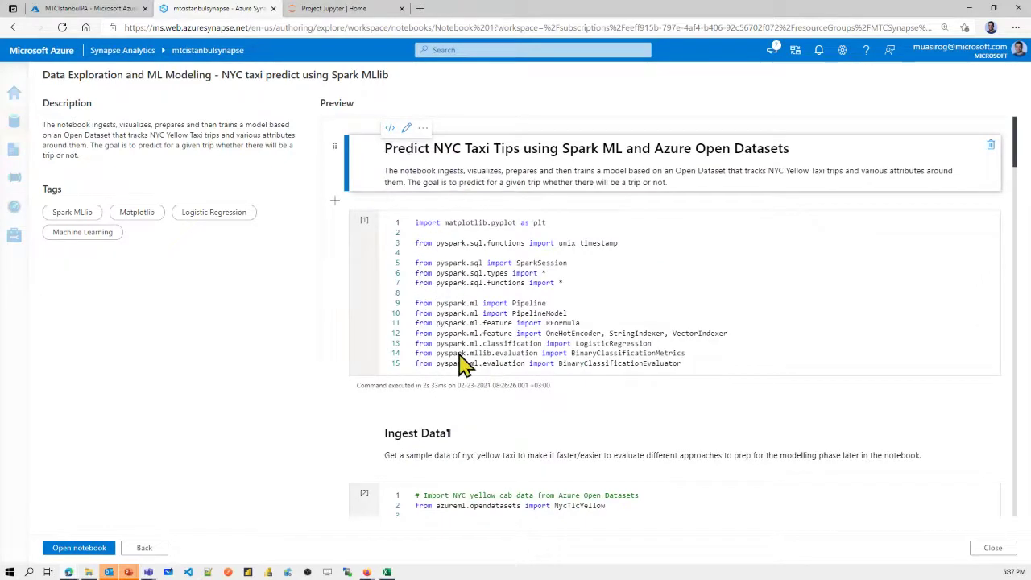
scroll(489, 359, "down", 3)
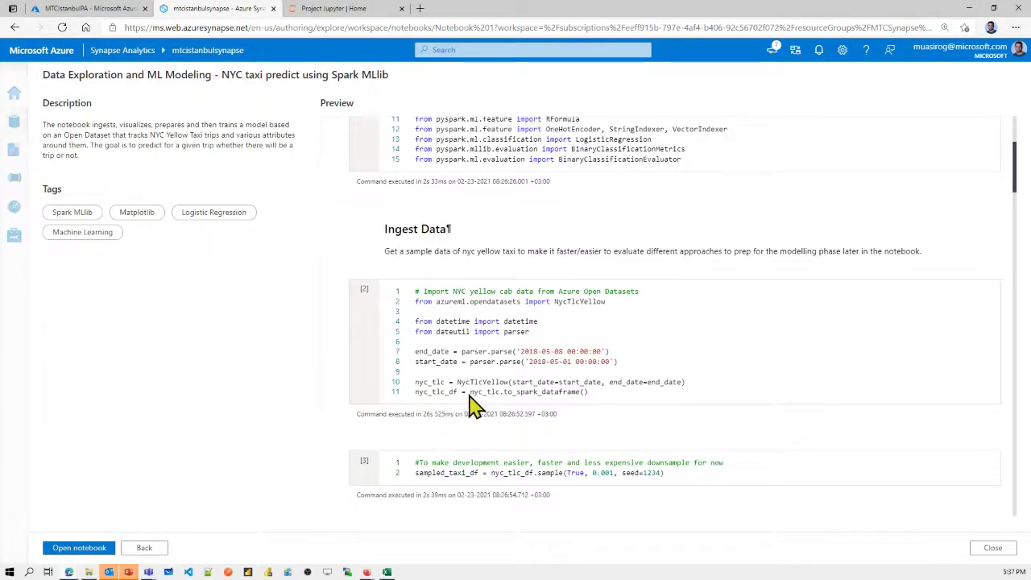
scroll(409, 318, "down", 1)
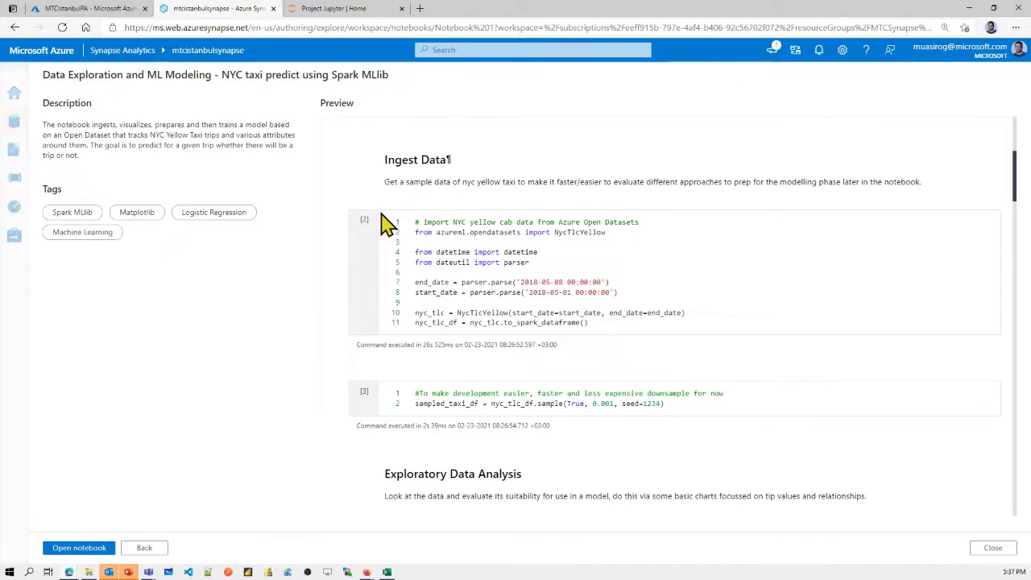
left_click(84, 551)
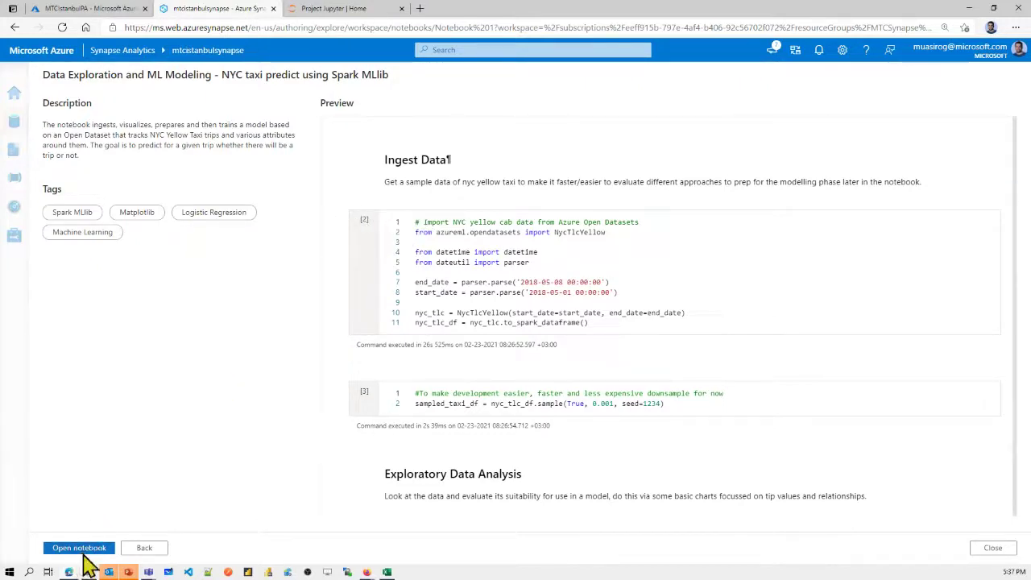
left_click(81, 548)
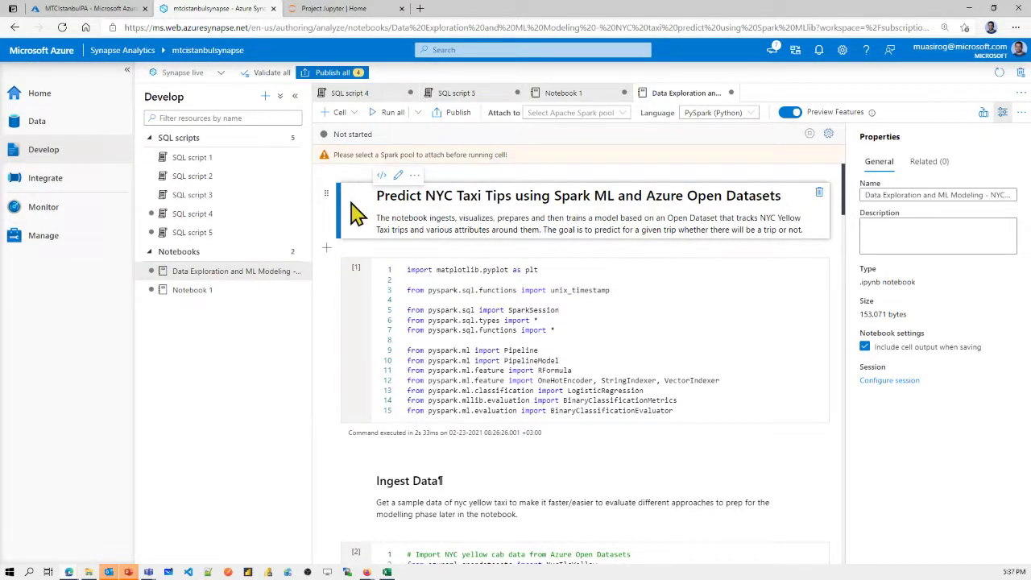
Step: Attach the NYC taxi notebook to the ApacheSpartPool Spark pool and run its first import cell
left_click(363, 316)
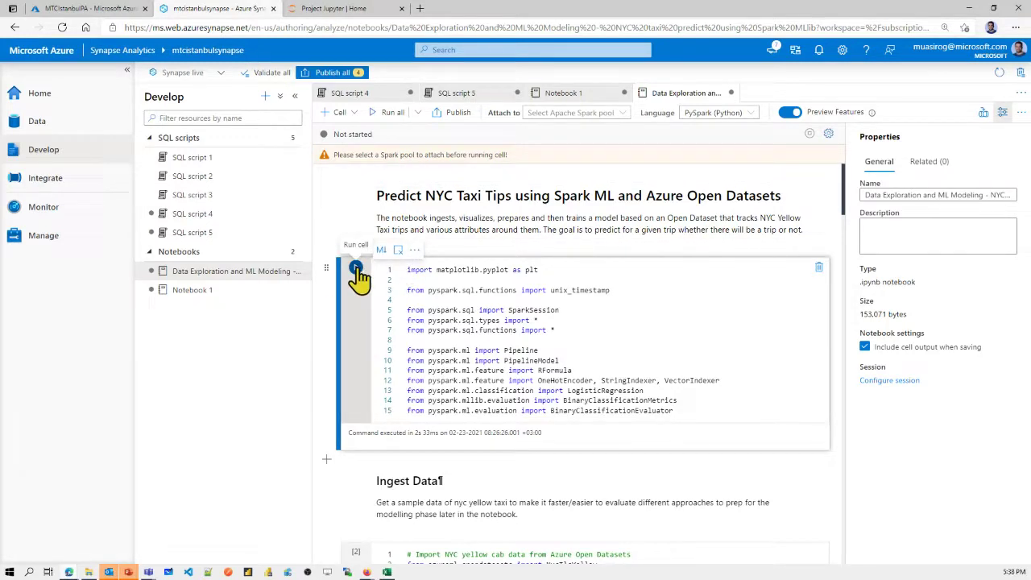
left_click(623, 119)
left_click(573, 129)
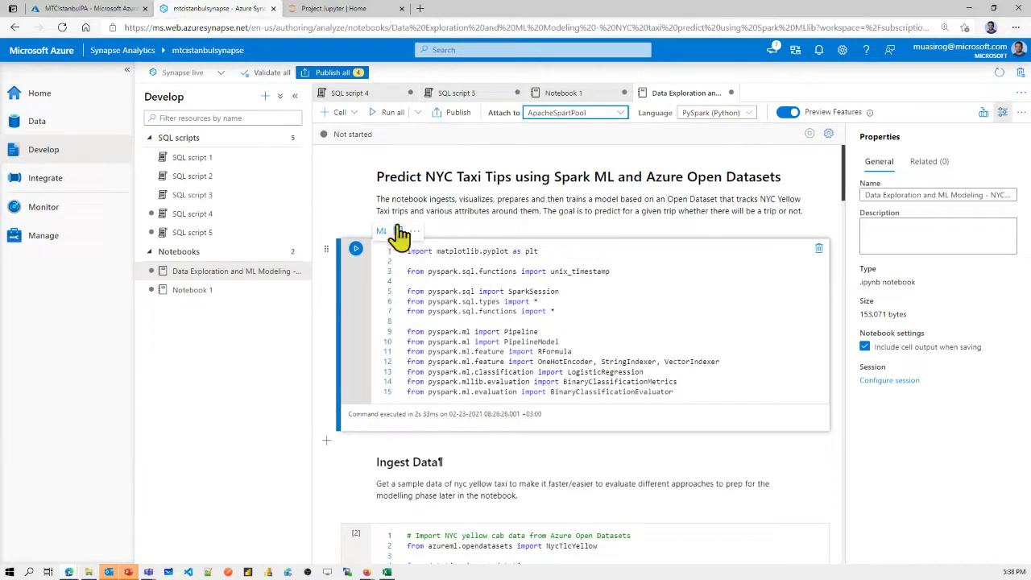
left_click(355, 249)
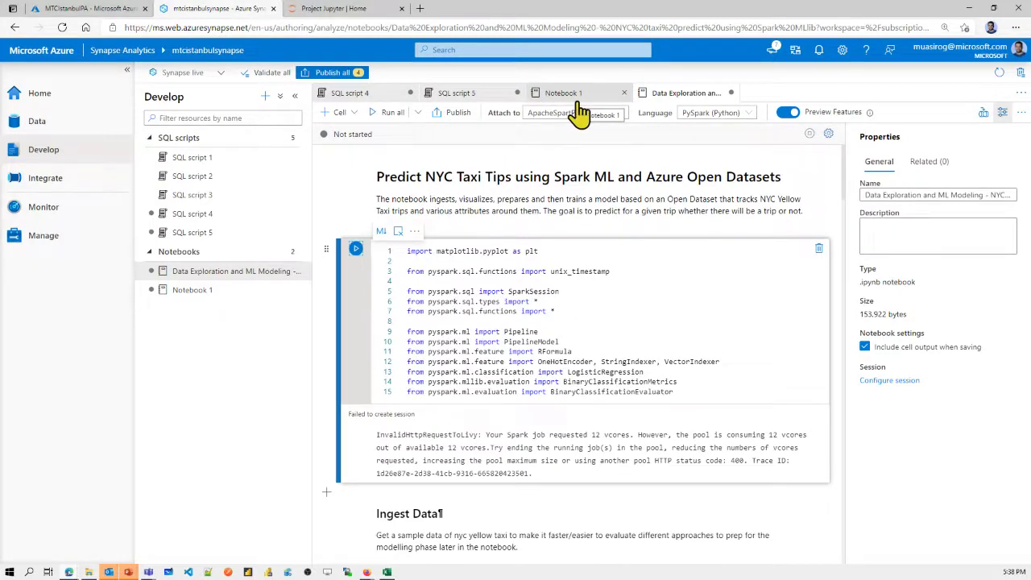
Step: Glance through the NYC taxi notebook and check the taxidata cell's job execution output in Notebook 1
scroll(604, 426, "down", 5)
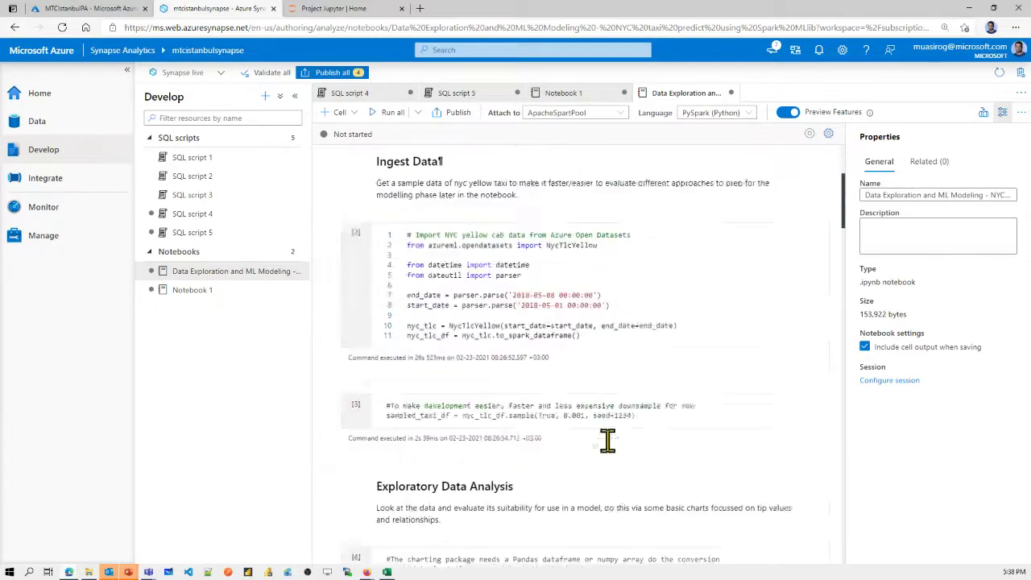
scroll(577, 228, "up", 6)
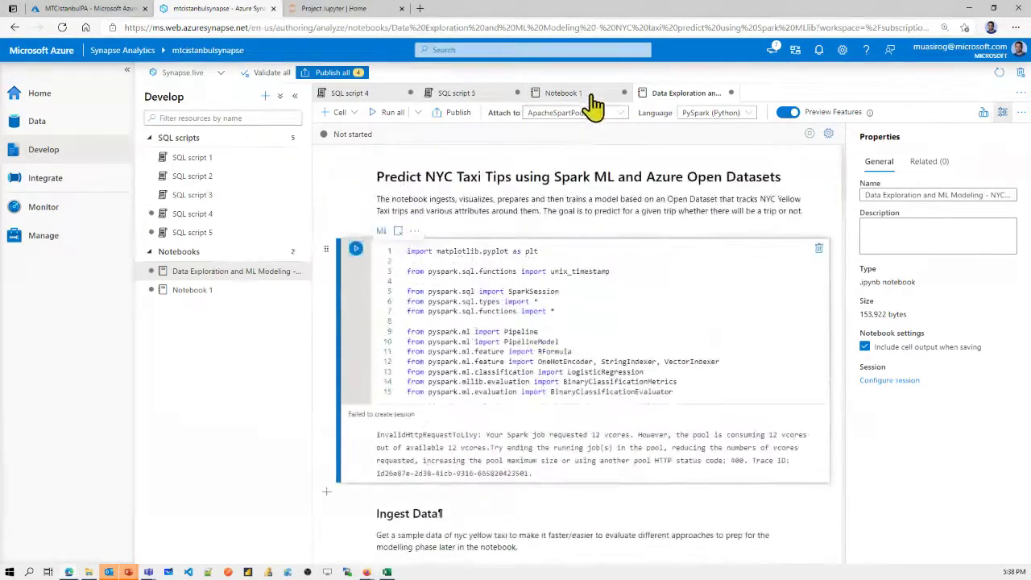
left_click(593, 103)
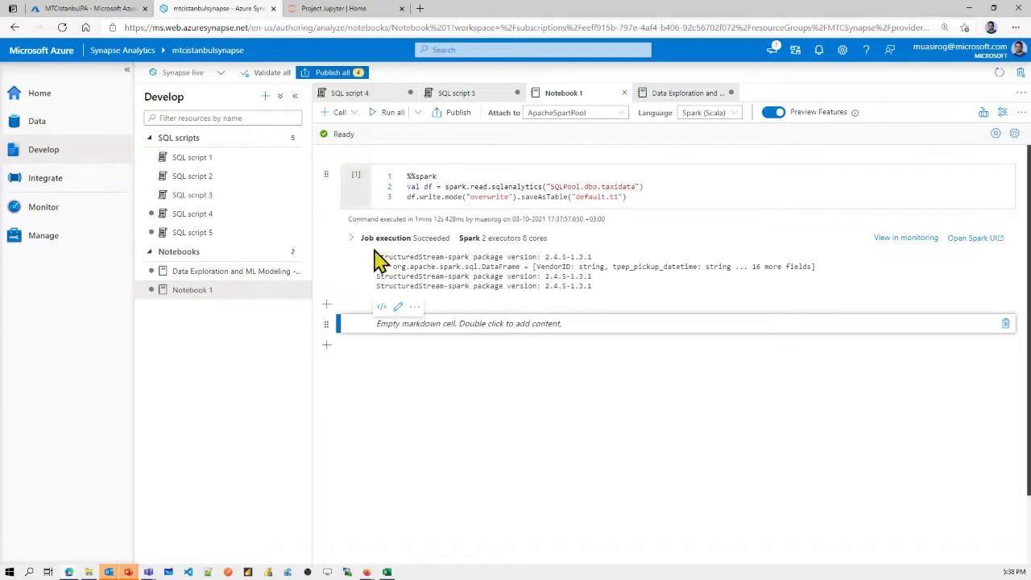
Step: Go back to the NYC taxi notebook and examine its data ingestion code and the tip amount charts under Exploratory Data Analysis
left_click(677, 96)
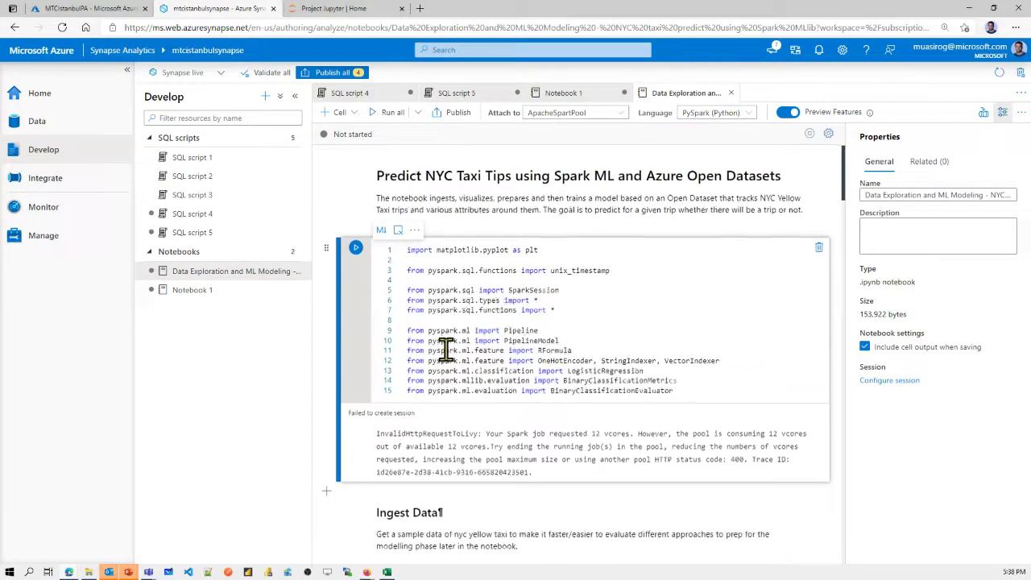
scroll(448, 351, "down", 3)
scroll(491, 282, "up", 3)
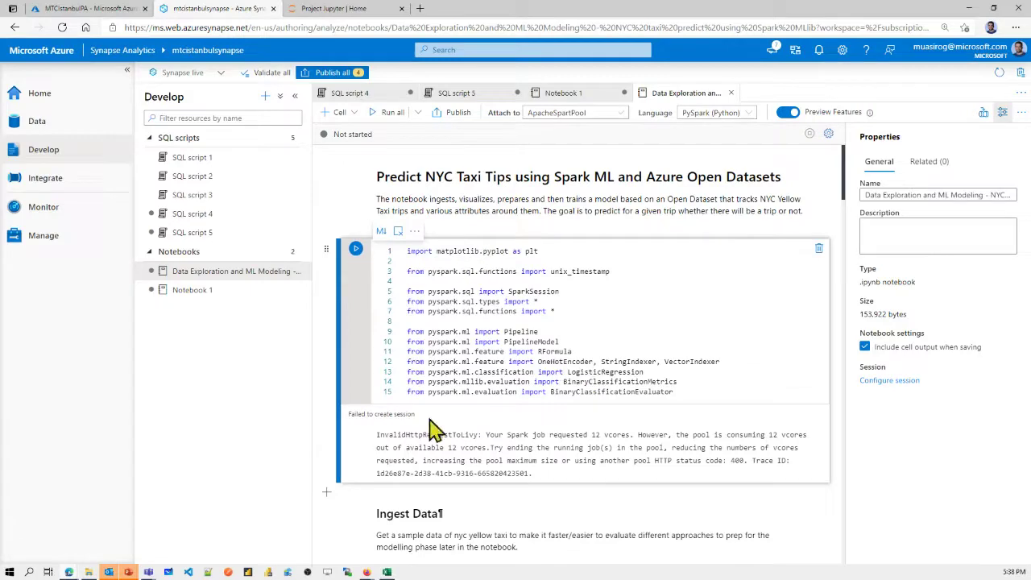
scroll(571, 394, "down", 5)
scroll(484, 344, "down", 1)
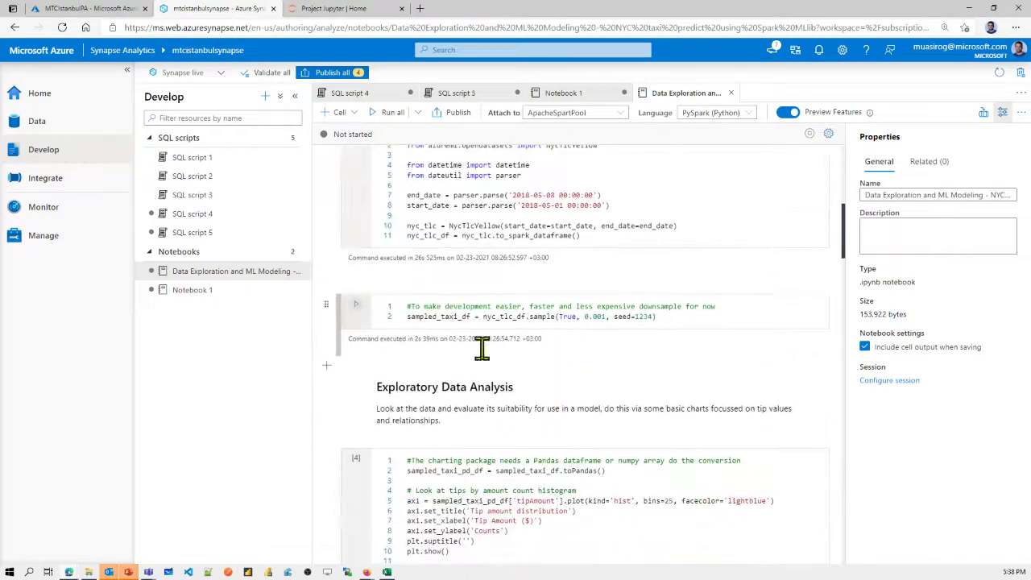
scroll(483, 341, "down", 2)
scroll(481, 346, "down", 4)
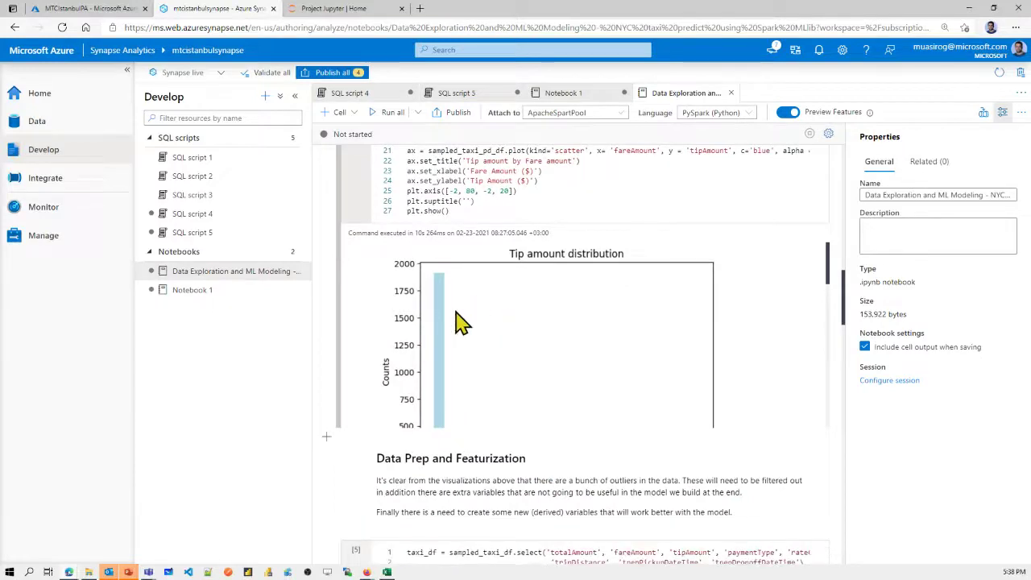
scroll(557, 348, "up", 2)
scroll(561, 353, "down", 3)
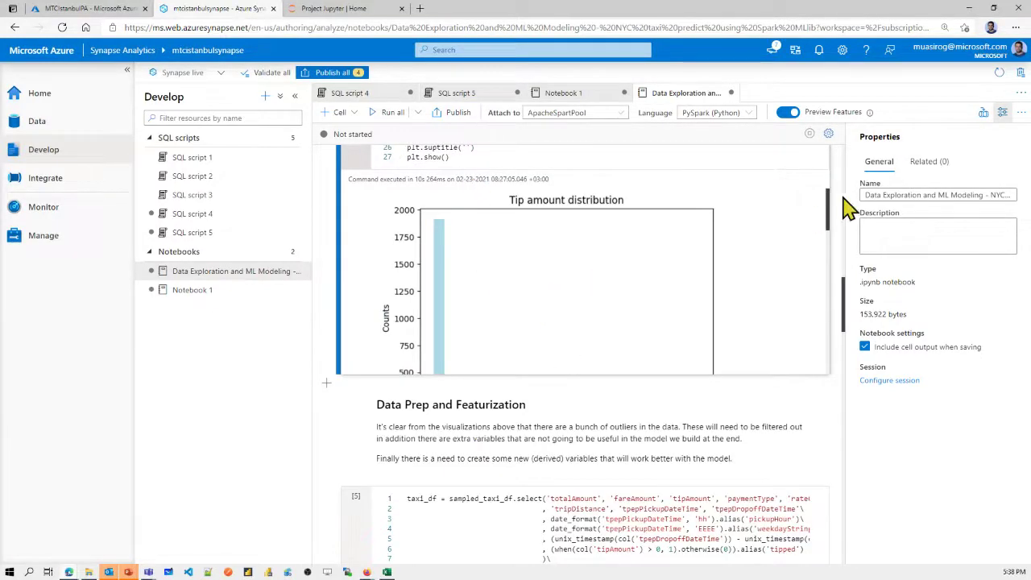
scroll(830, 221, "down", 2)
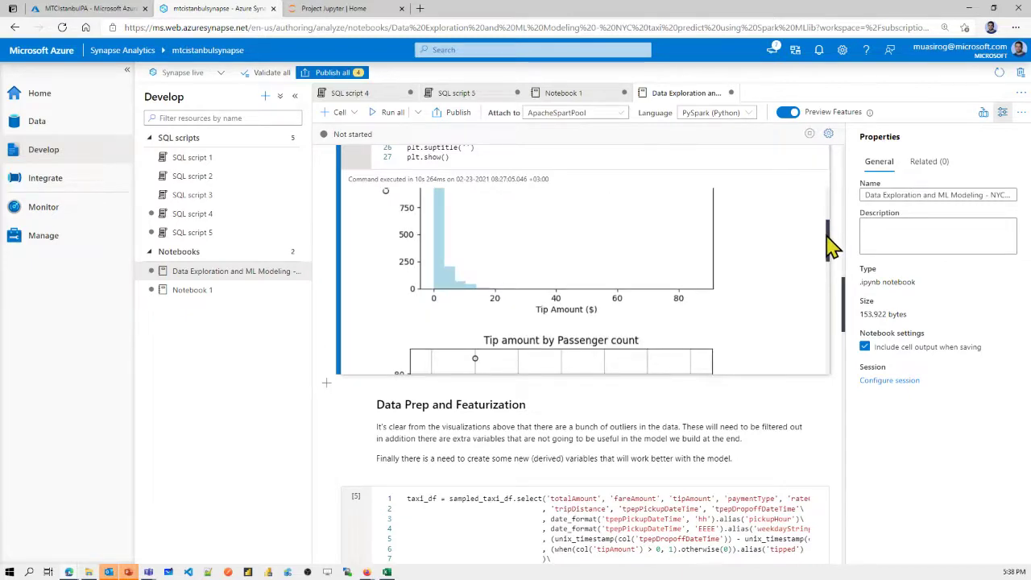
scroll(828, 278, "down", 2)
scroll(828, 298, "down", 2)
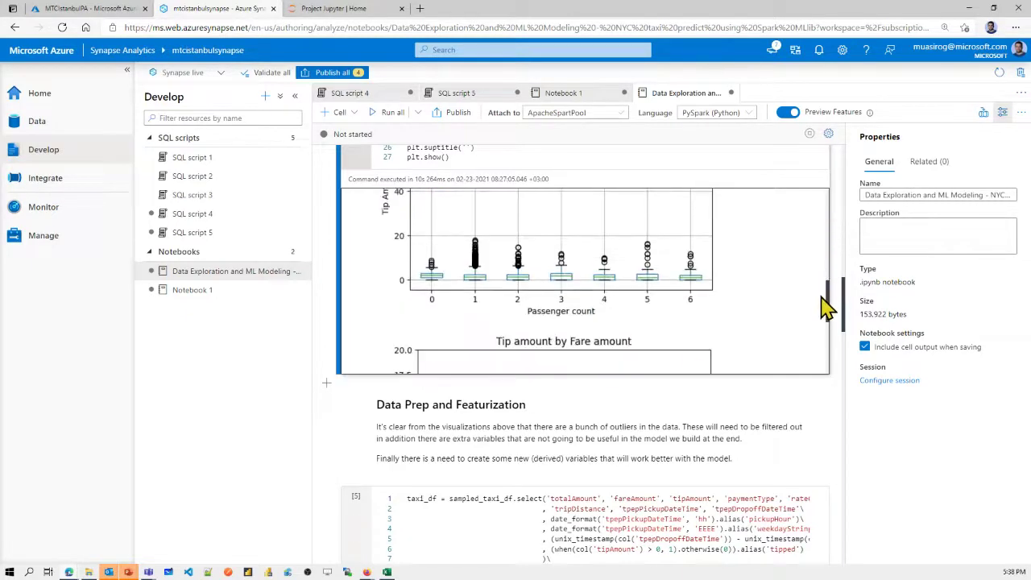
Step: Review the notebook's charting code, tip plots and Data Prep and Featurization section, with a brief look at the Project Jupyter page
scroll(493, 435, "up", 4)
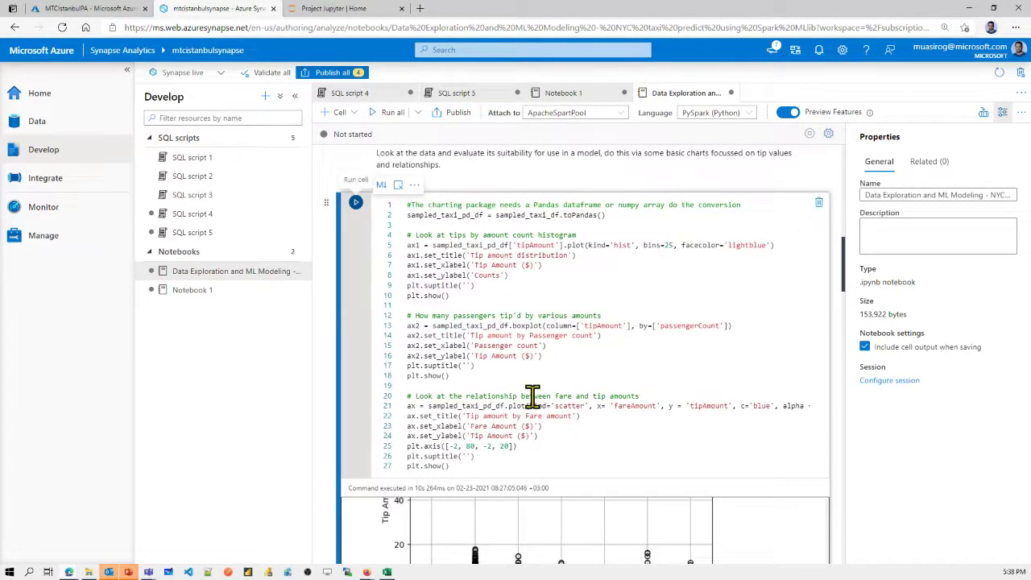
scroll(532, 396, "down", 3)
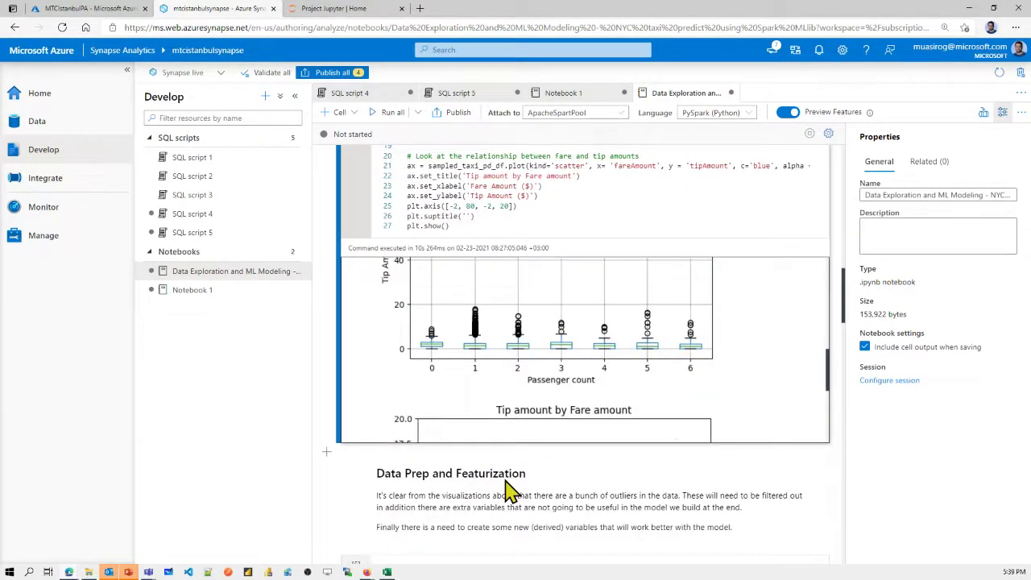
scroll(523, 483, "down", 3)
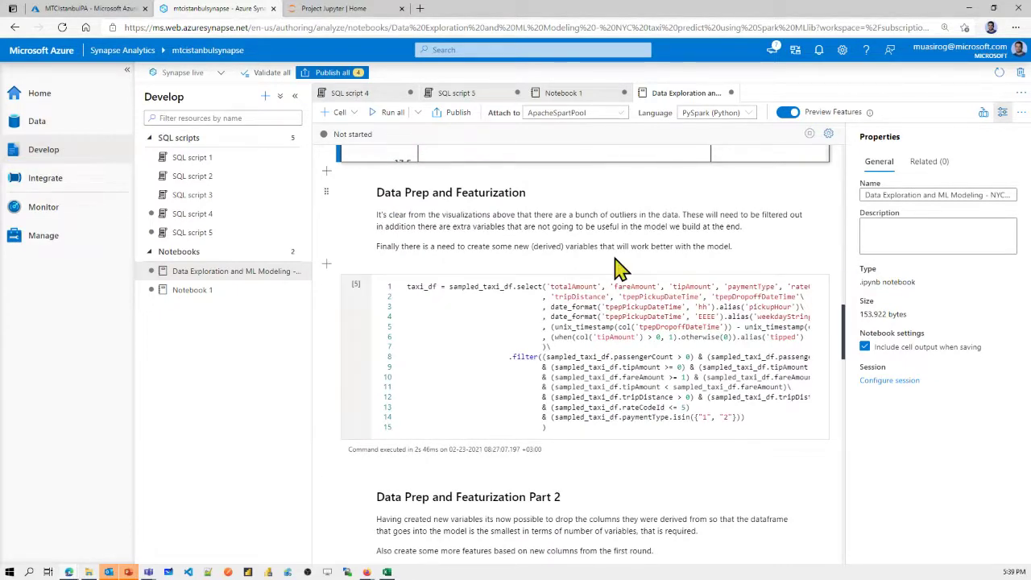
left_click(360, 15)
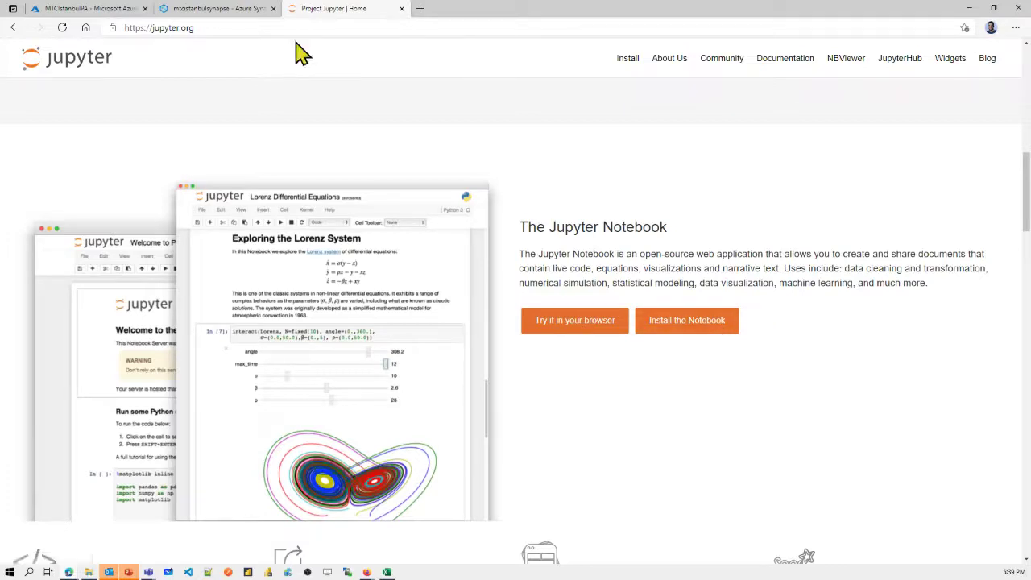
left_click(219, 10)
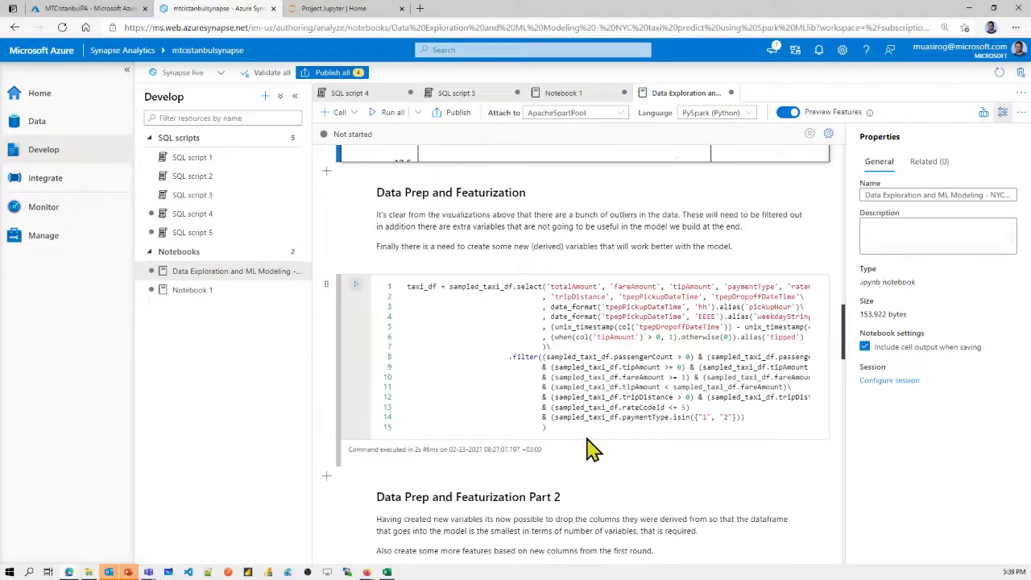
Step: Examine the notebook's encoding, training and testing split, logistic regression training and ROC curve sections
scroll(592, 449, "down", 1)
scroll(592, 449, "down", 4)
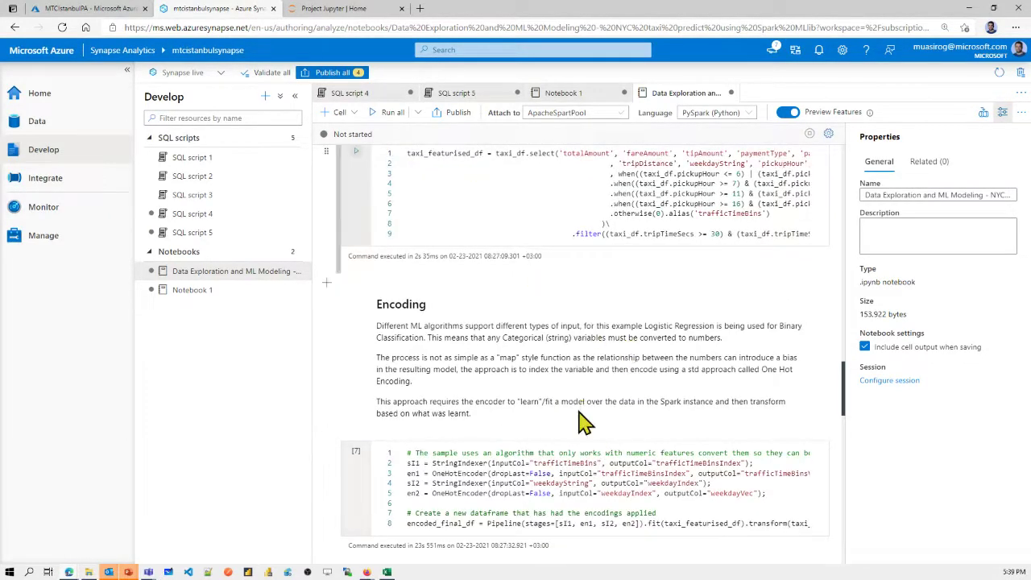
scroll(583, 402, "down", 3)
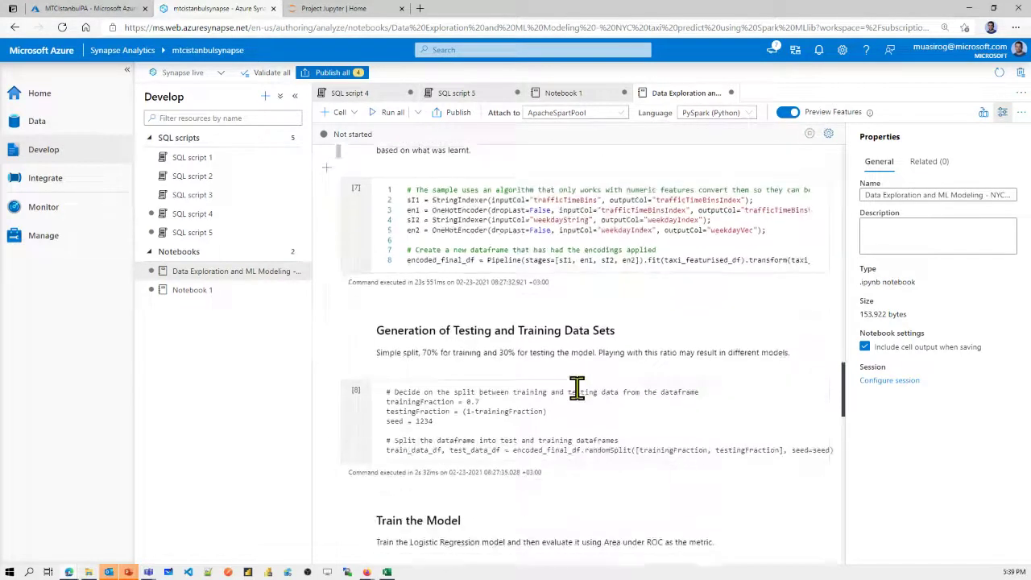
scroll(577, 388, "down", 5)
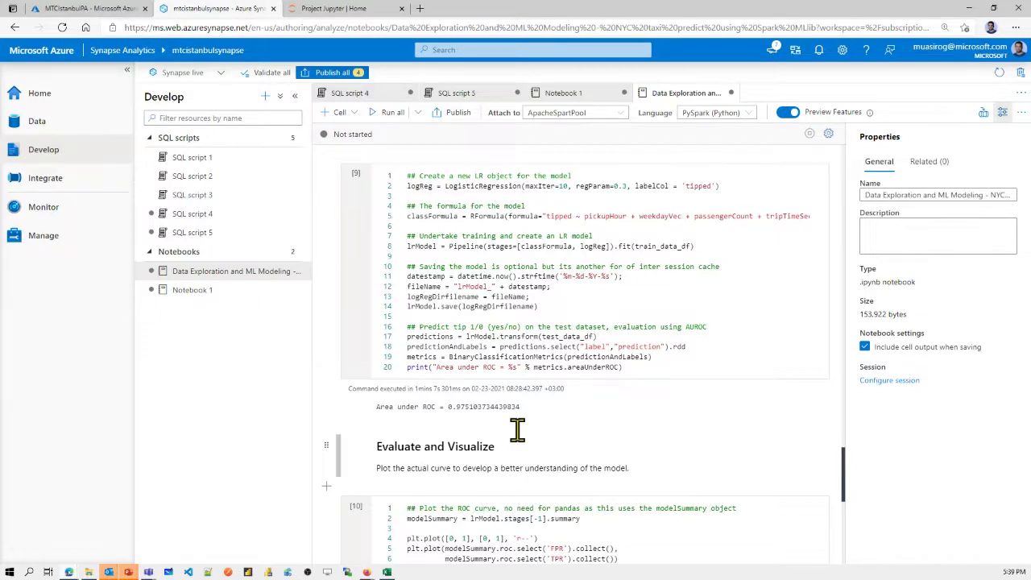
scroll(517, 431, "down", 5)
scroll(846, 481, "down", 2)
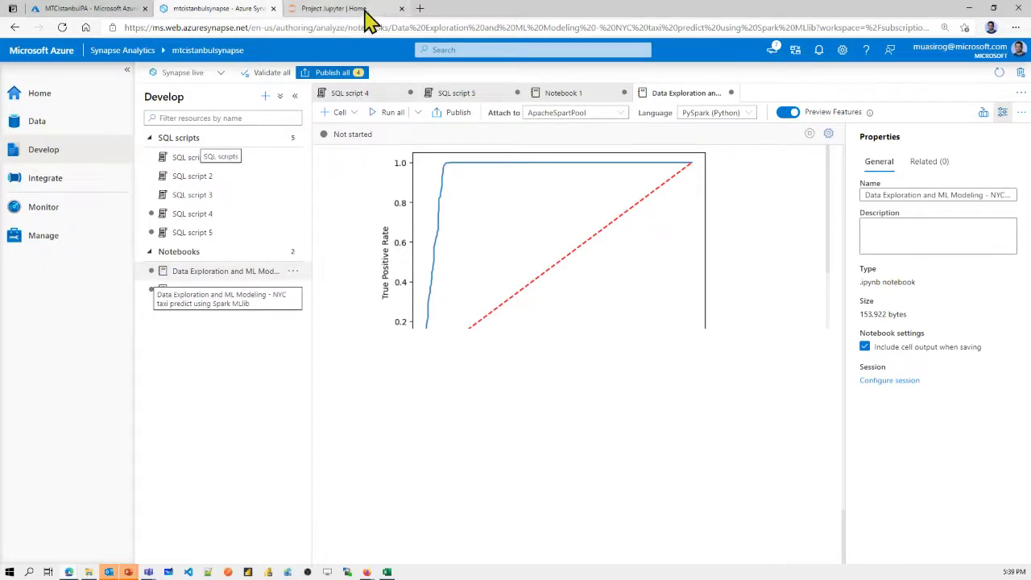
Step: Close the Project Jupyter page and review which resource types can be added in the Develop hub
left_click(402, 8)
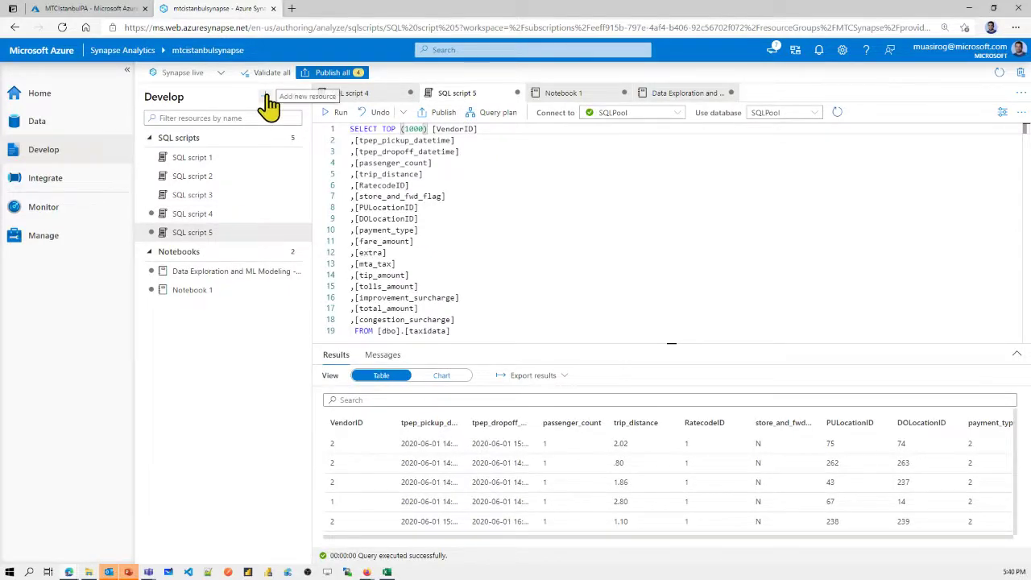
left_click(269, 99)
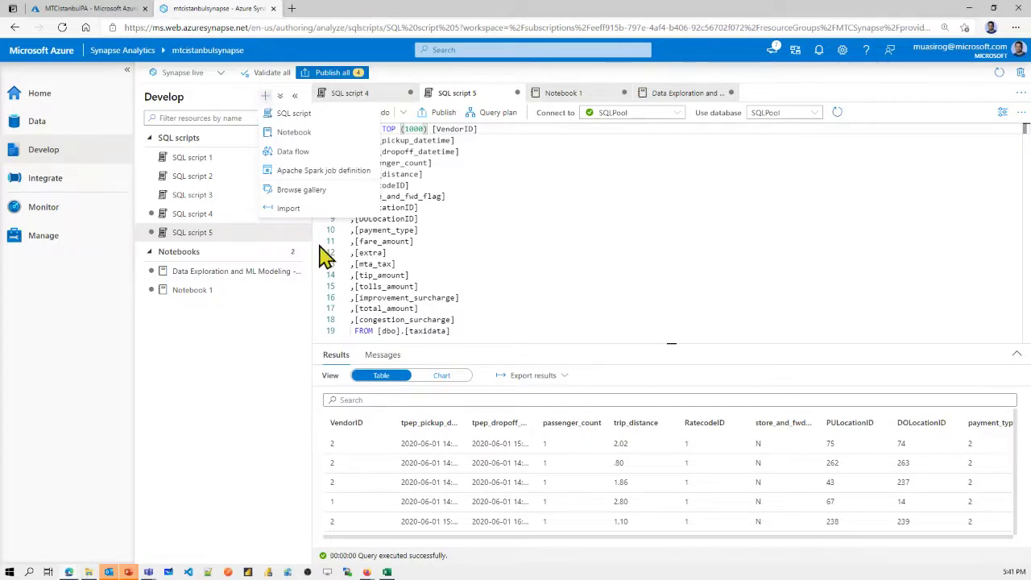
left_click(267, 96)
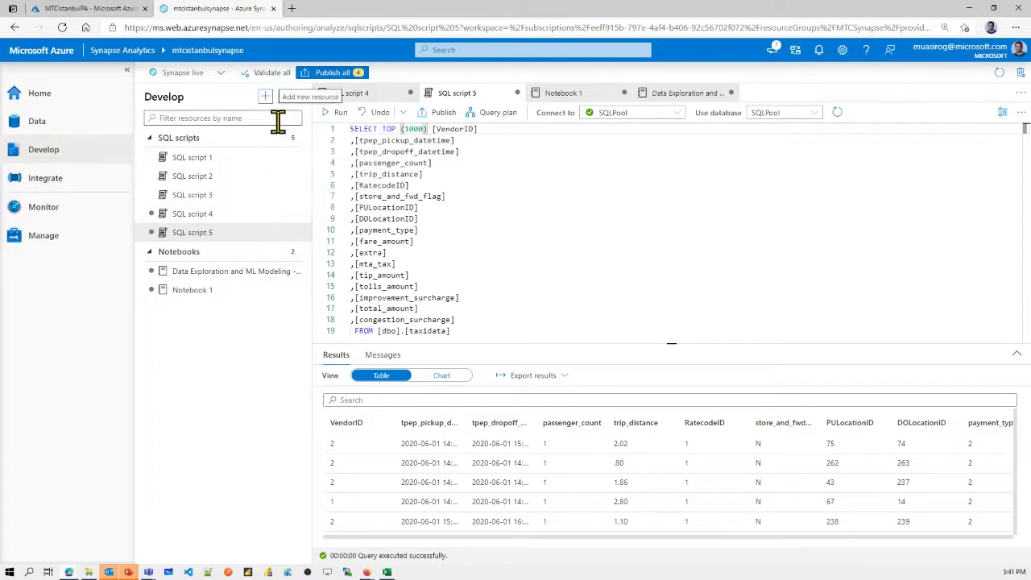
Step: Open the gallery from the Develop hub and browse its sample SQL scripts
left_click(266, 97)
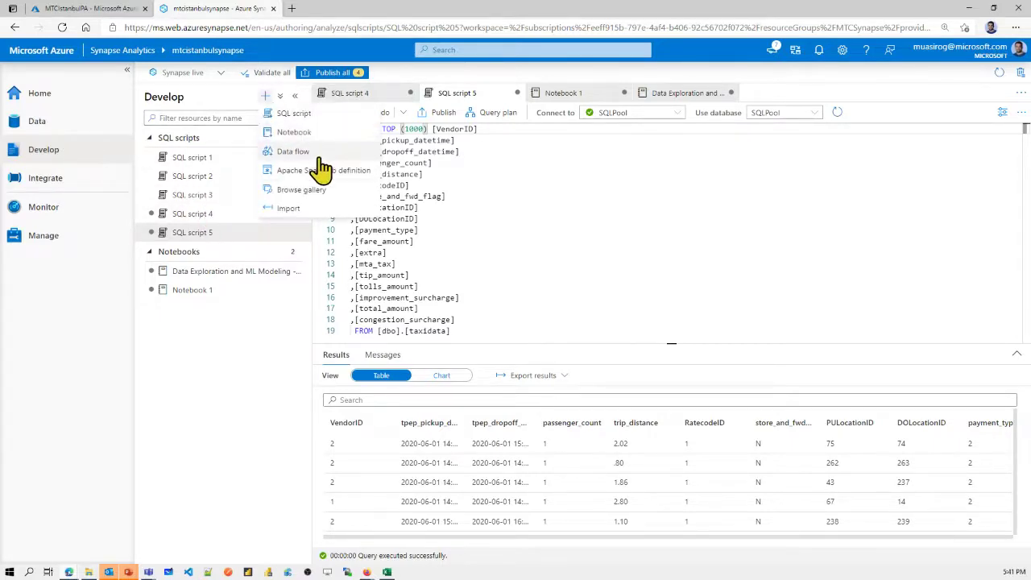
left_click(310, 193)
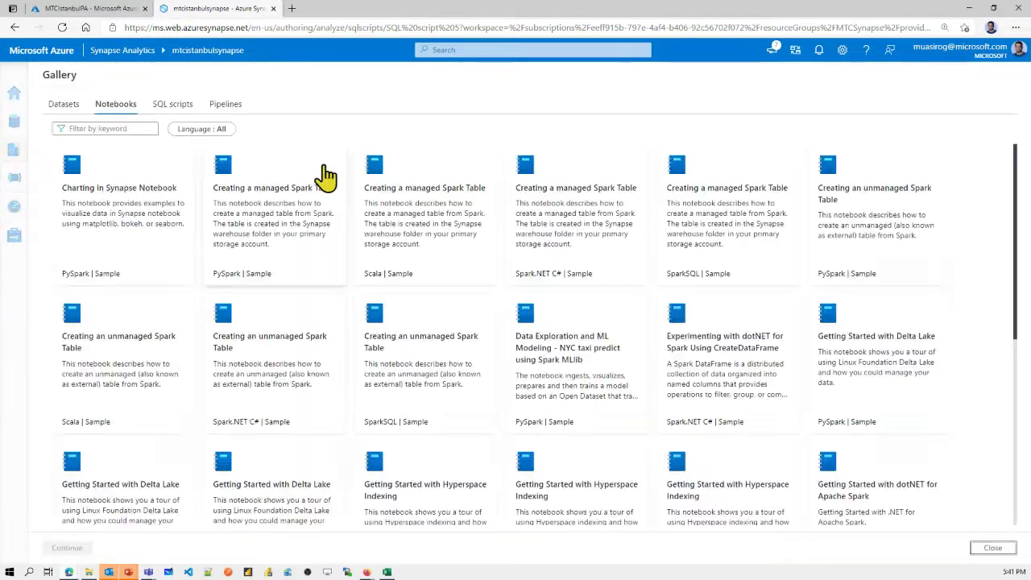
left_click(172, 107)
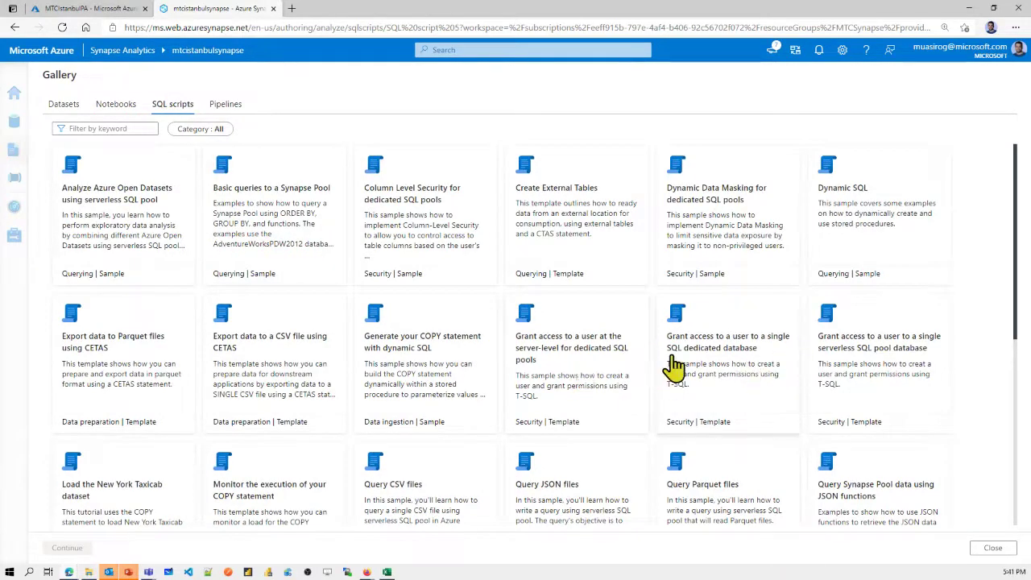
scroll(674, 366, "down", 4)
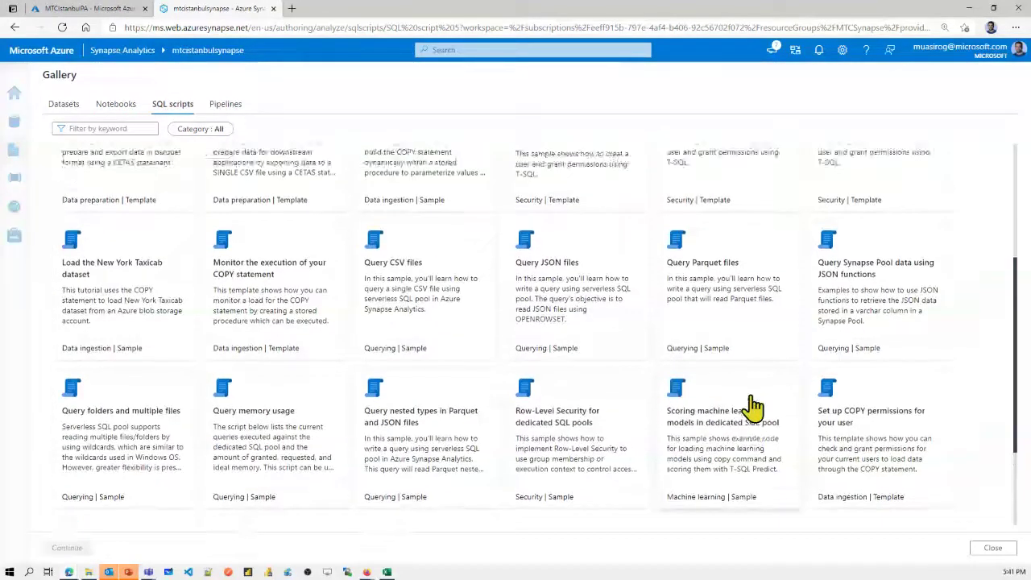
scroll(748, 410, "up", 4)
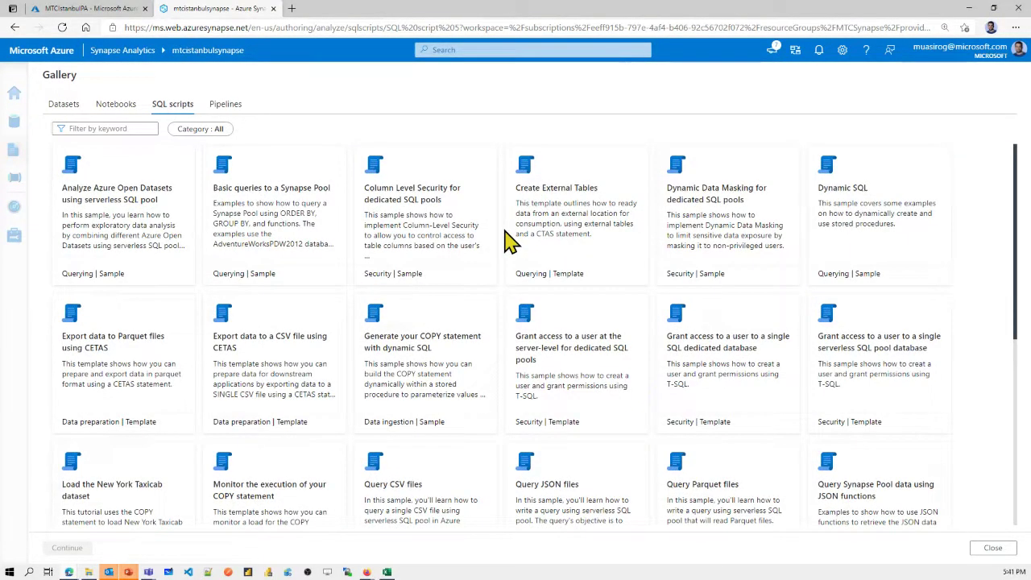
Step: Choose the Create External Tables template among the gallery's SQL scripts and open its preview
left_click(287, 223)
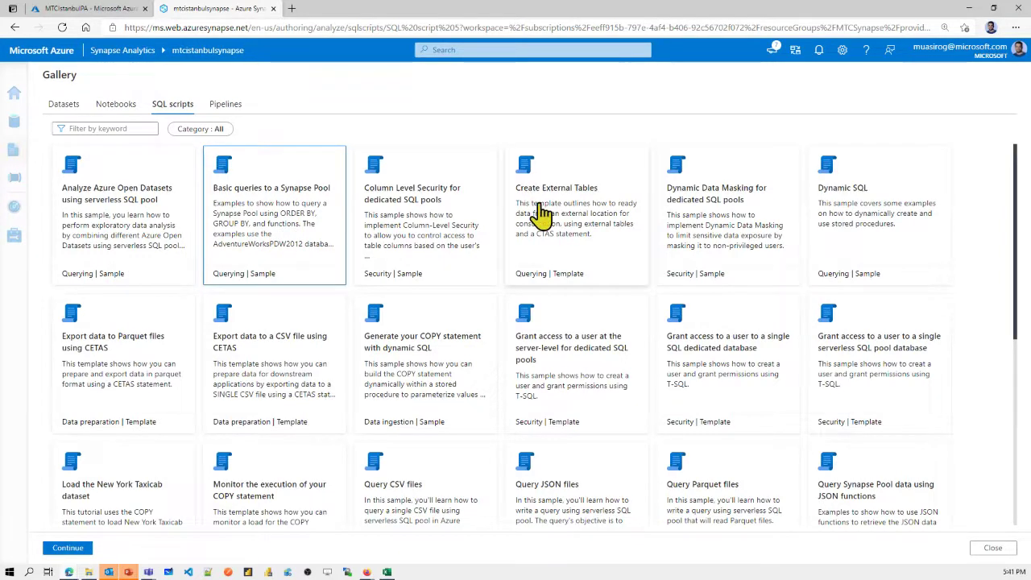
left_click(634, 225)
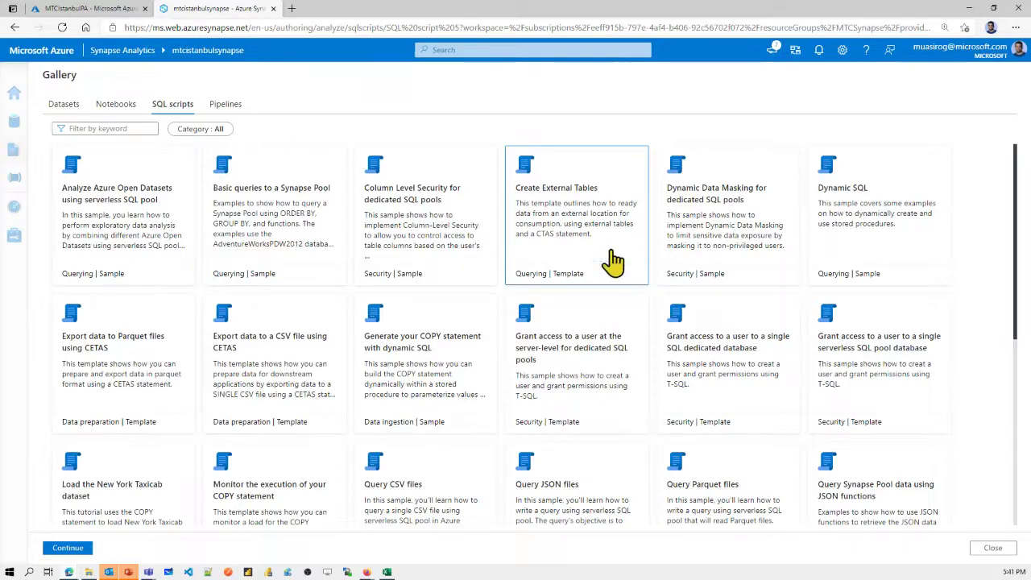
left_click(68, 548)
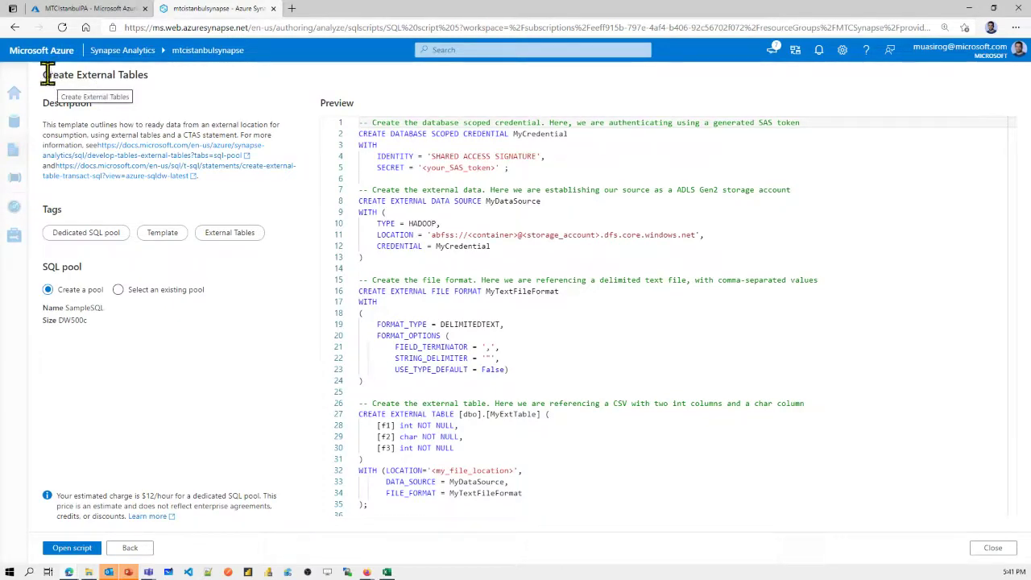
Step: Examine the Create External Tables script, including its HADOOP data source type, and return to the gallery
left_click_drag(47, 75, 146, 72)
triple_click(122, 74)
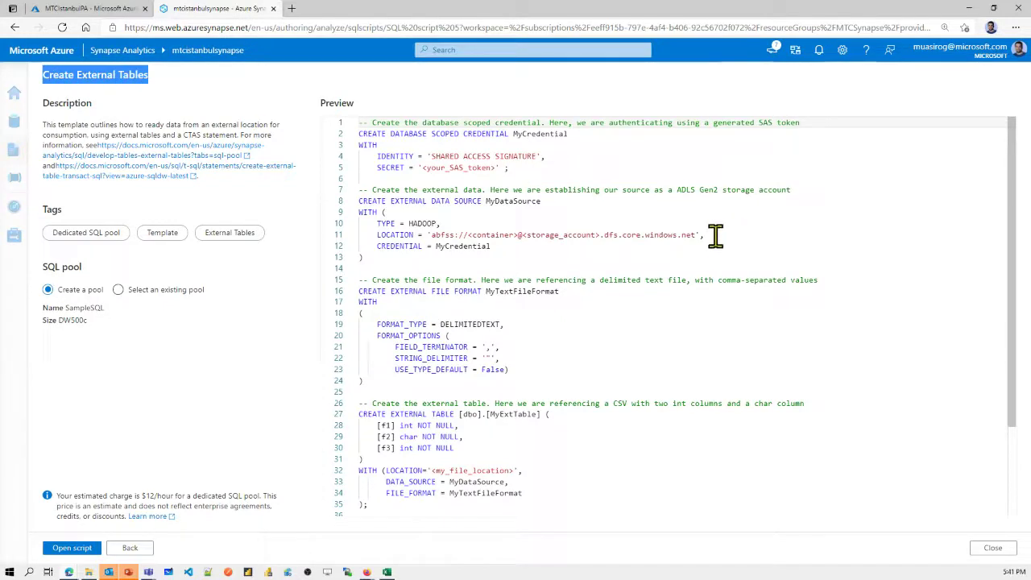
double_click(416, 223)
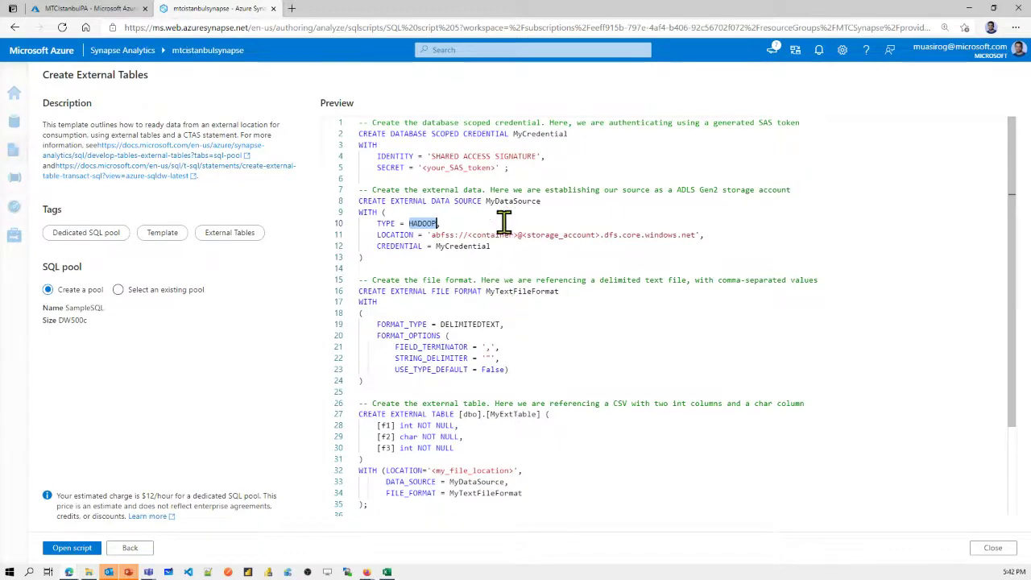
scroll(503, 221, "down", 3)
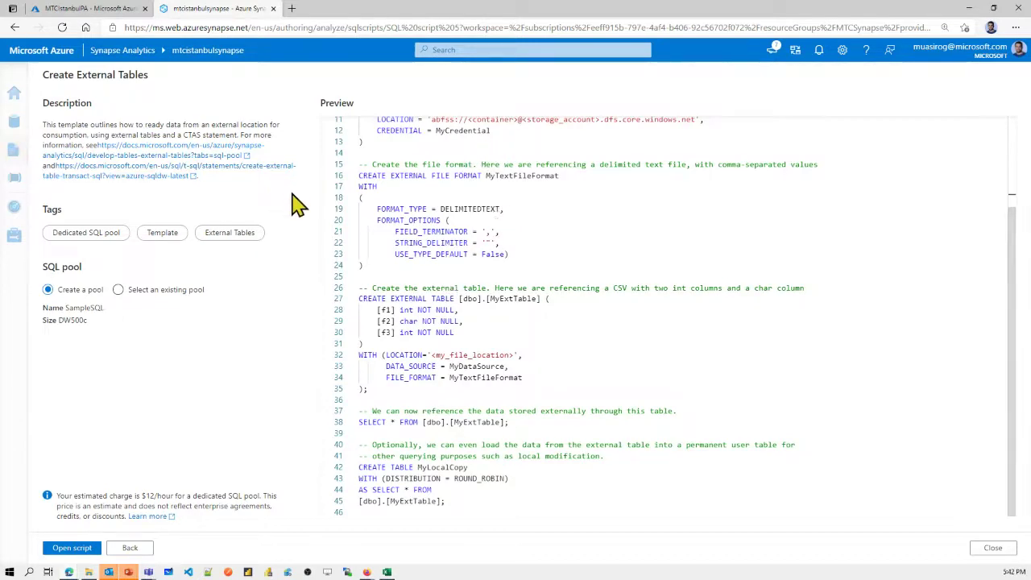
scroll(371, 270, "up", 3)
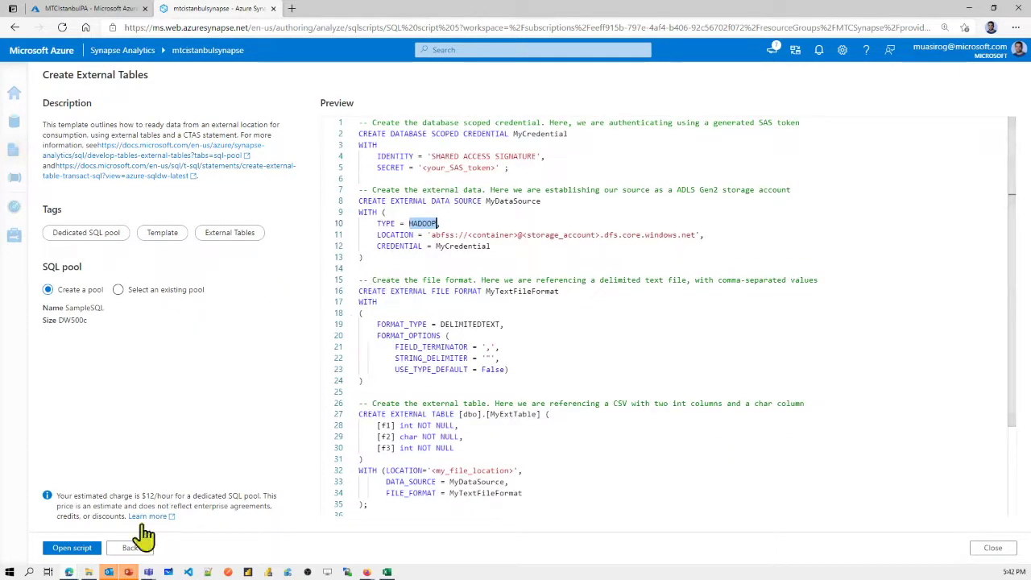
left_click(131, 548)
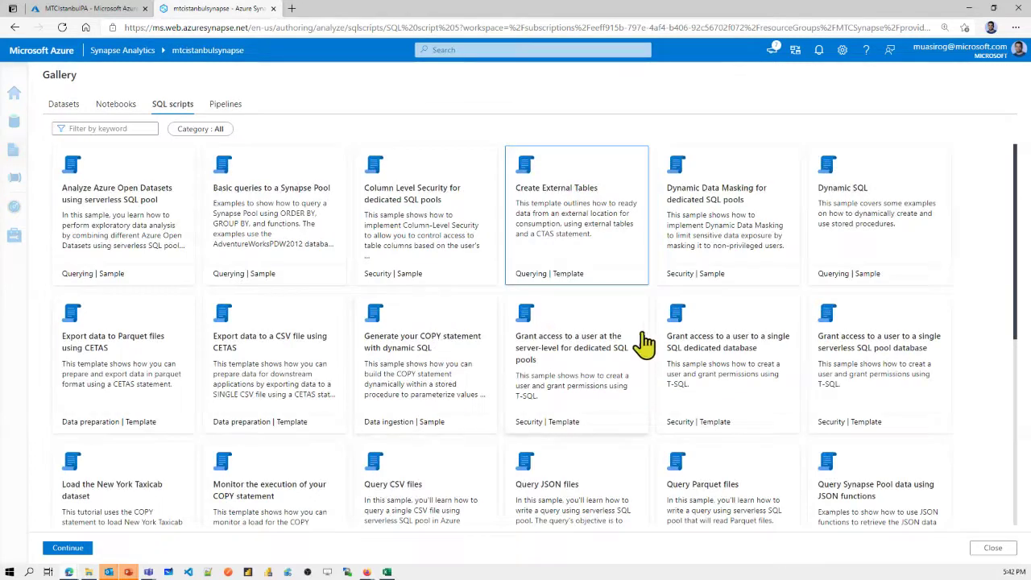
Step: Browse the remaining SQL script samples, such as Query CSV files, and close the gallery
left_click(441, 470)
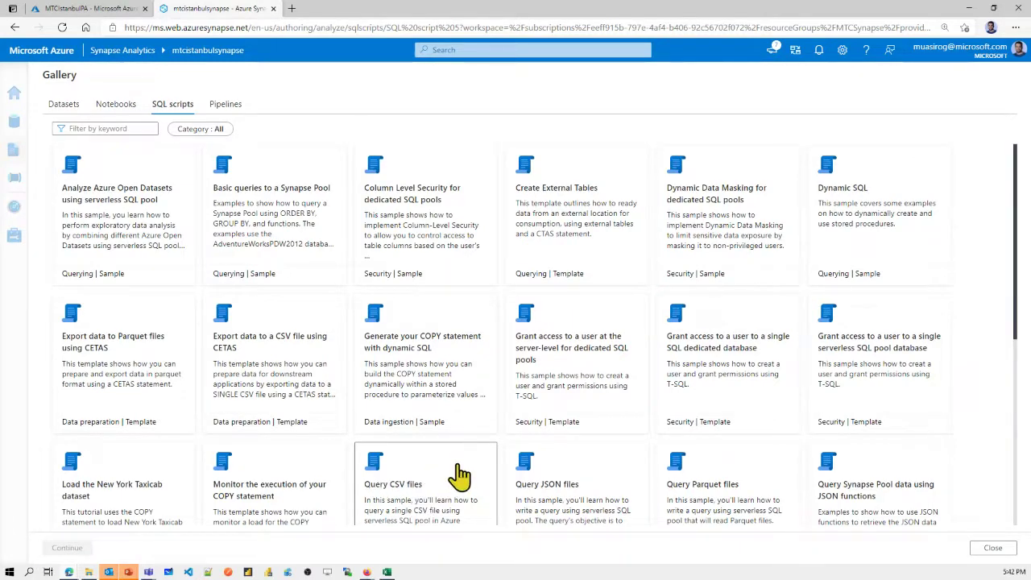
scroll(455, 475, "down", 3)
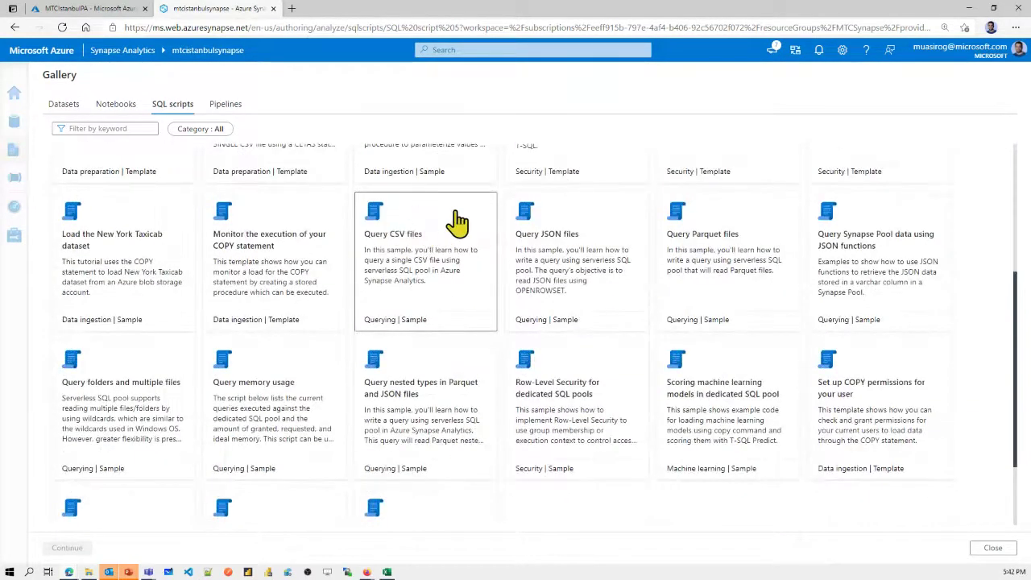
scroll(449, 238, "up", 3)
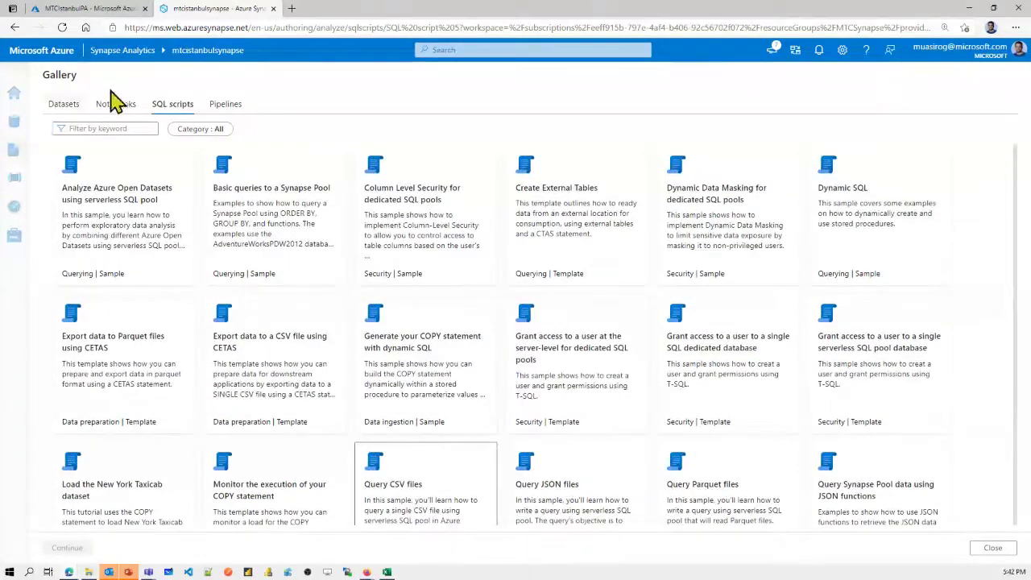
scroll(298, 418, "down", 5)
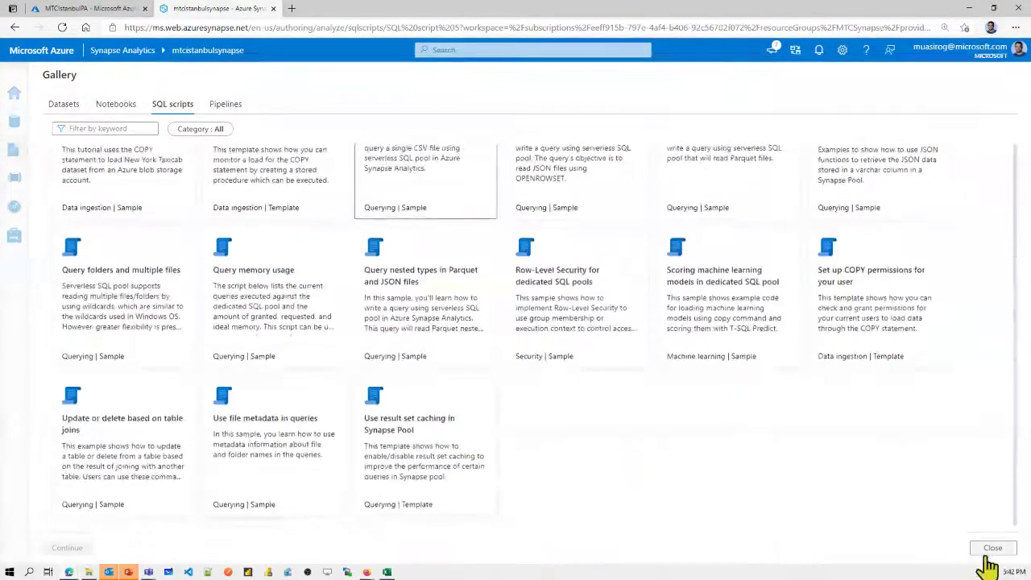
left_click(994, 548)
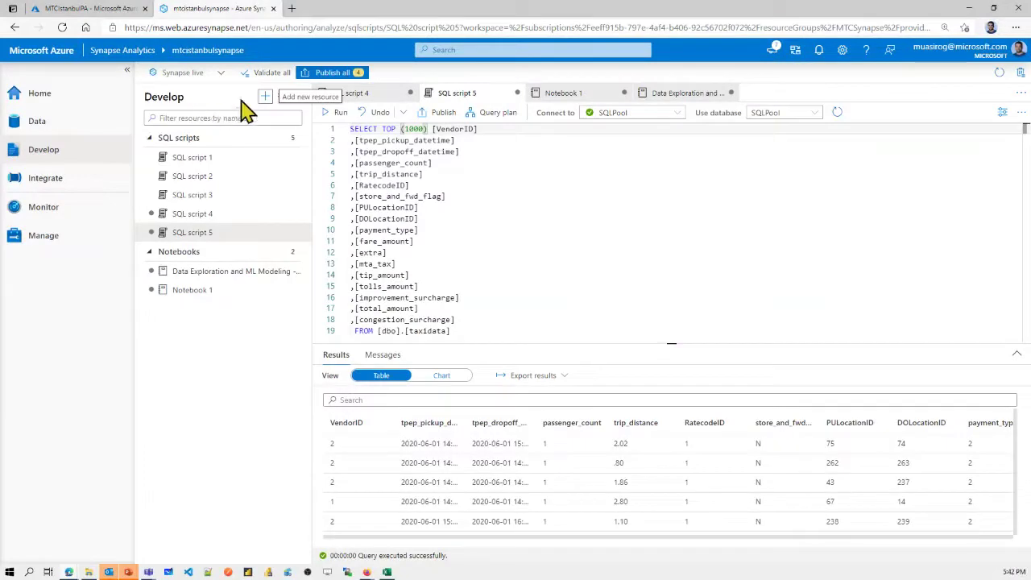
Step: Show the linked data sources and expand Azure Blob Storage, Azure Data Lake Storage Gen2 and Integration datasets
left_click(265, 96)
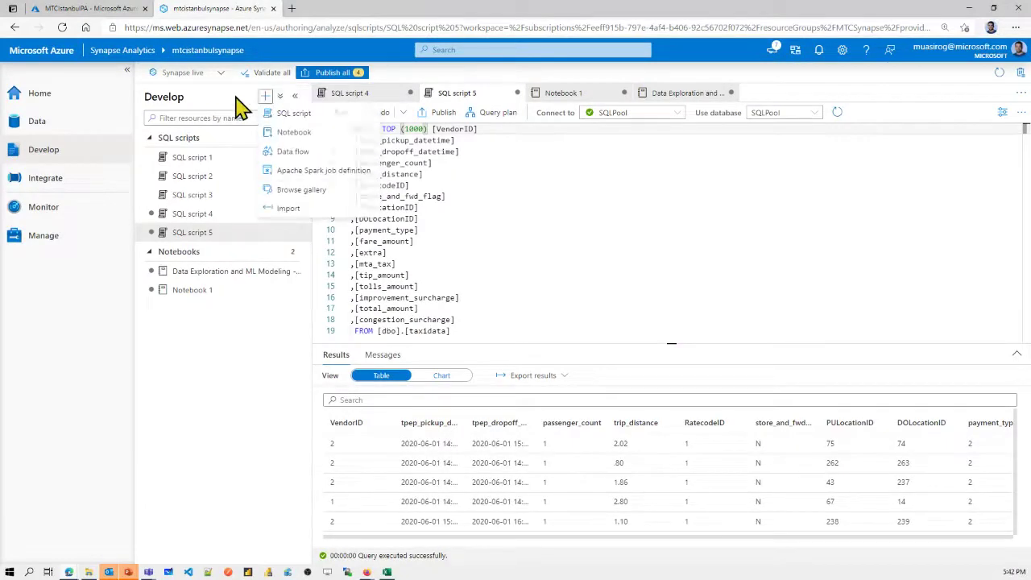
left_click(61, 122)
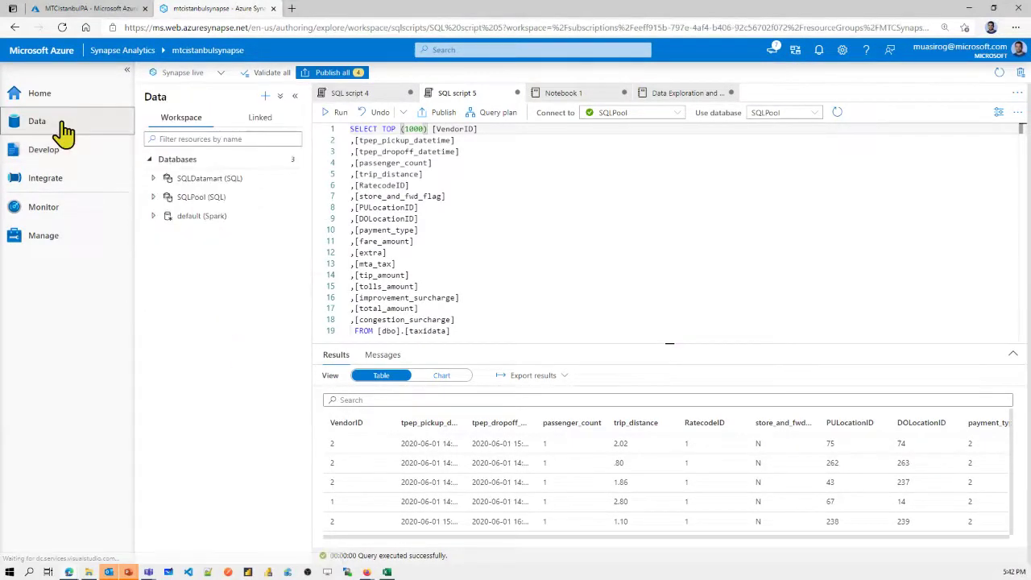
left_click(261, 117)
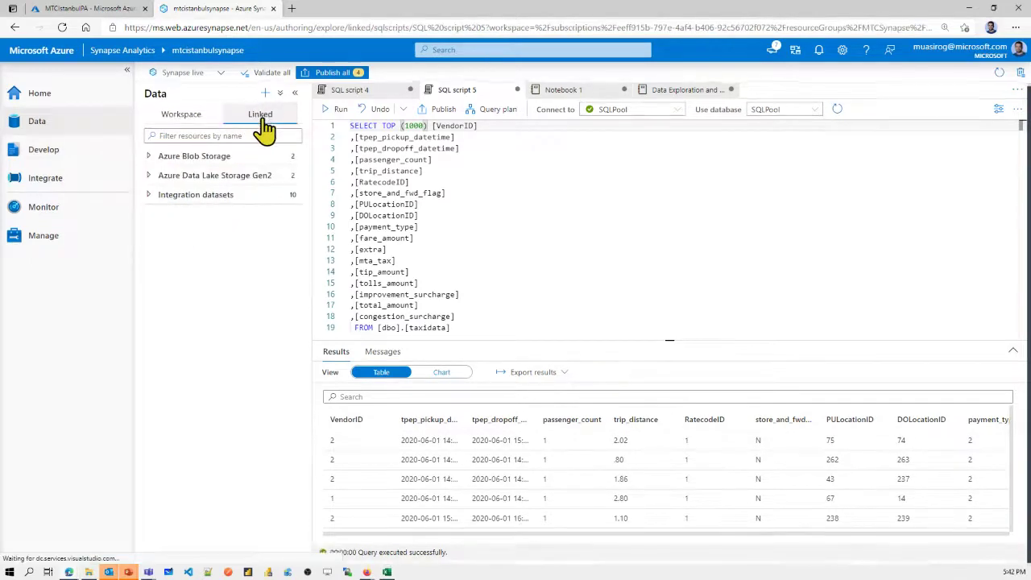
left_click(219, 156)
left_click(208, 212)
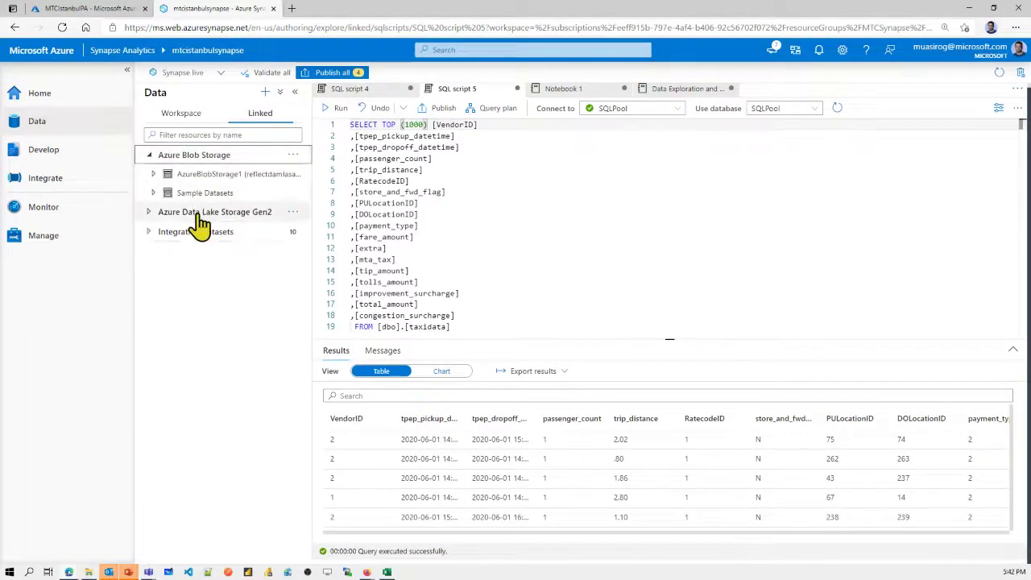
left_click(199, 270)
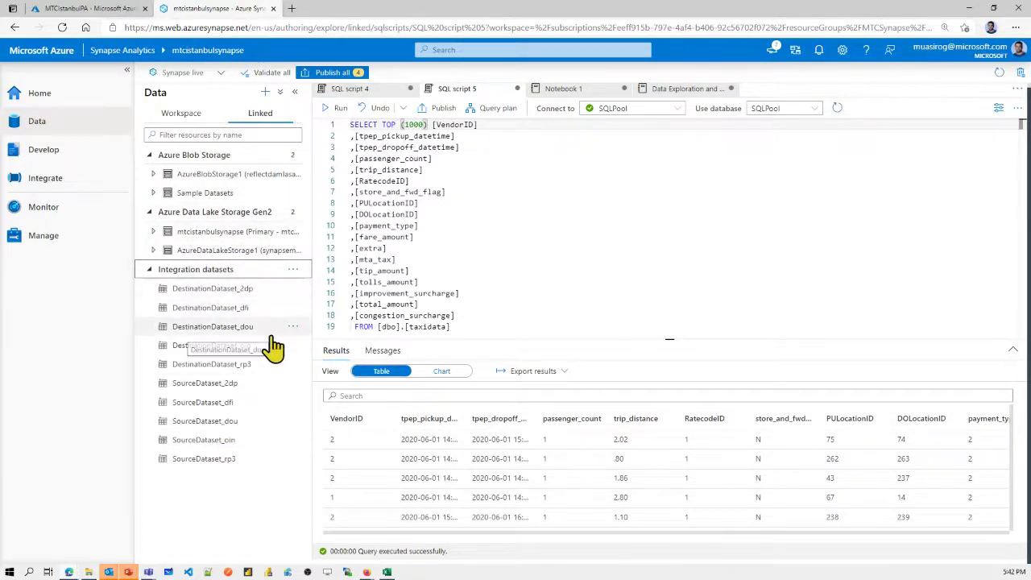
Step: Open the container under AzureDataLakeStorage1 and create a Select TOP 100 rows SQL script from yellow_tripdata_2020-04.csv
left_click(200, 253)
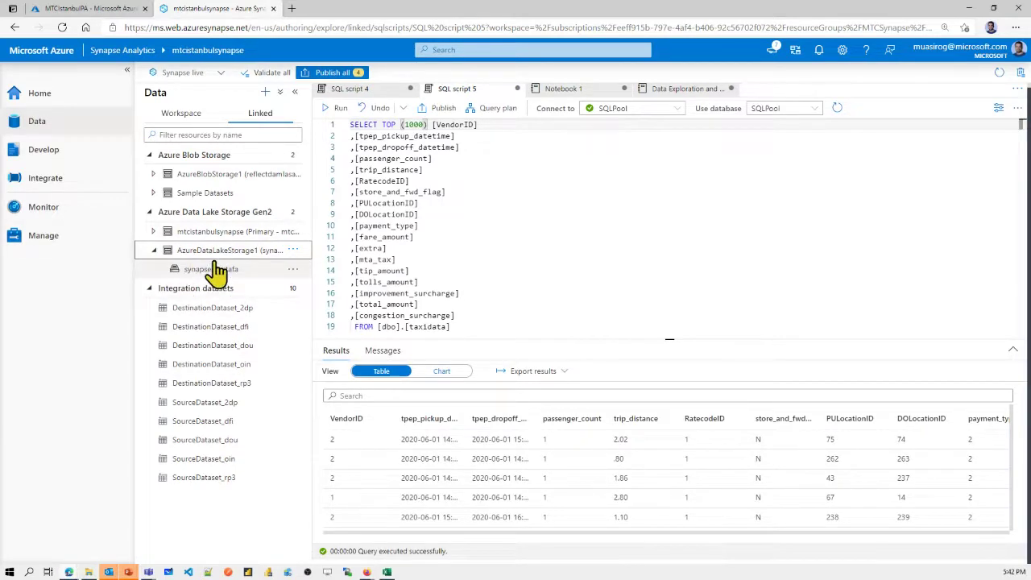
left_click(213, 269)
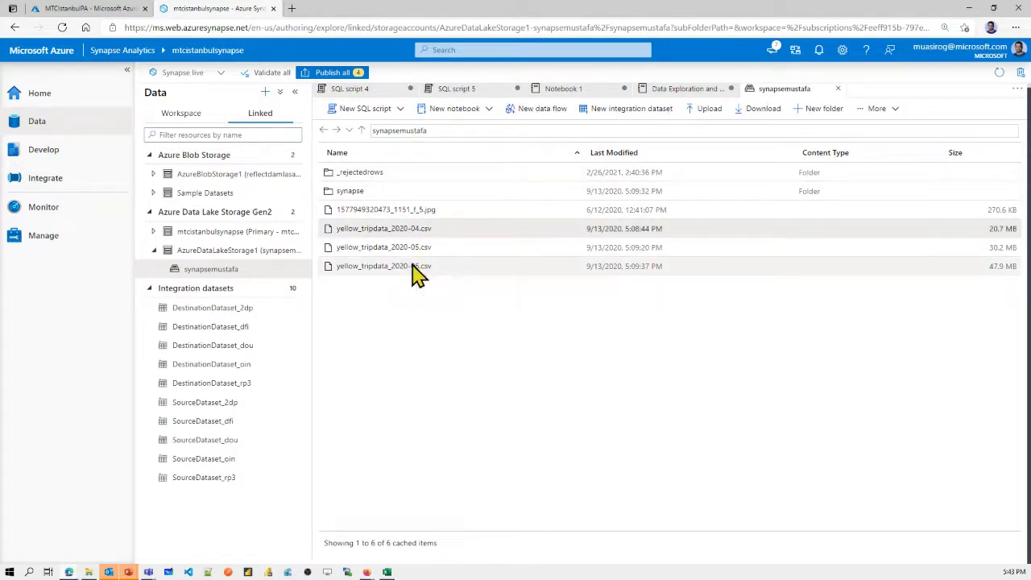
left_click(411, 231)
right_click(405, 230)
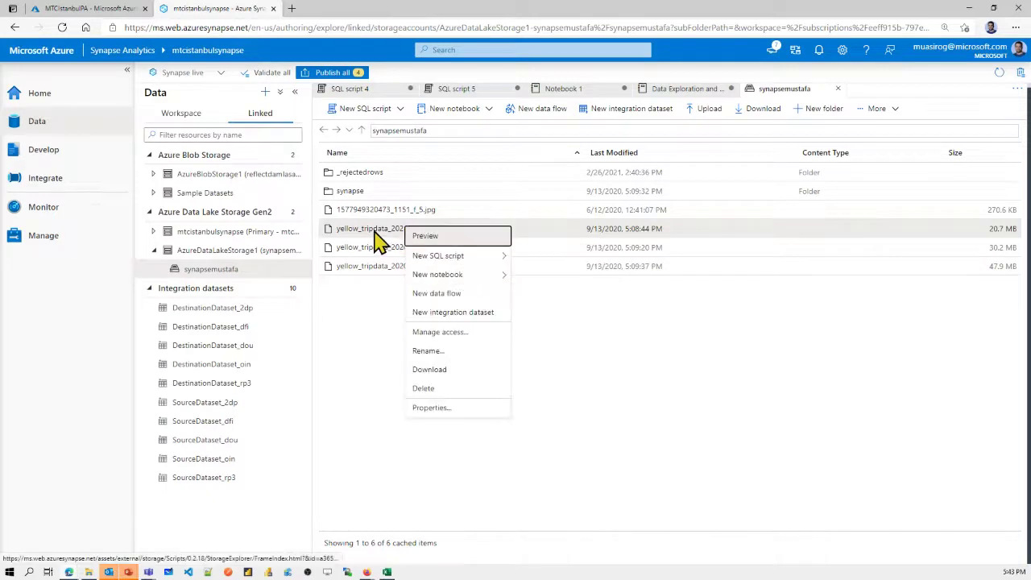
mouse_move(488, 258)
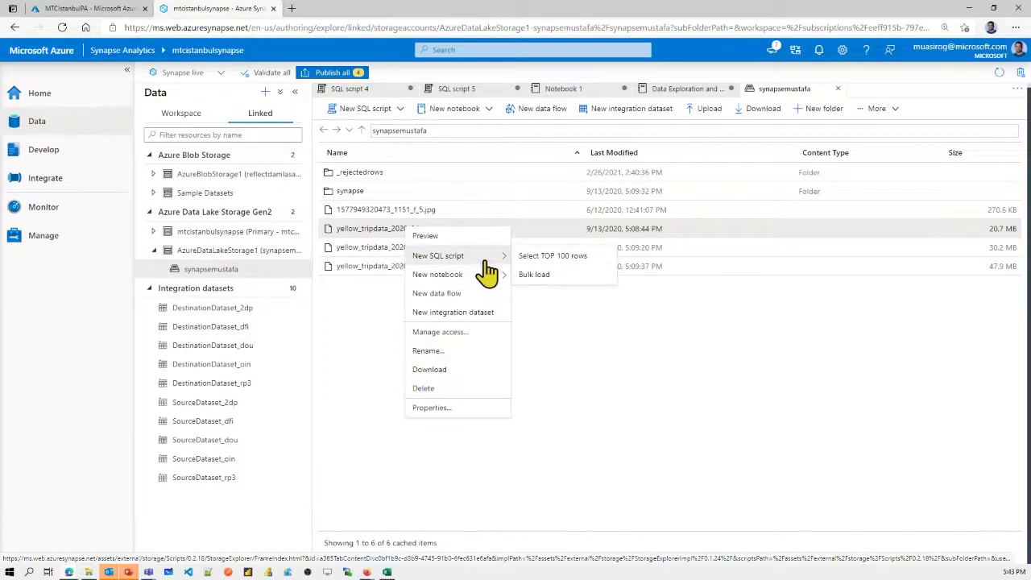
left_click(581, 256)
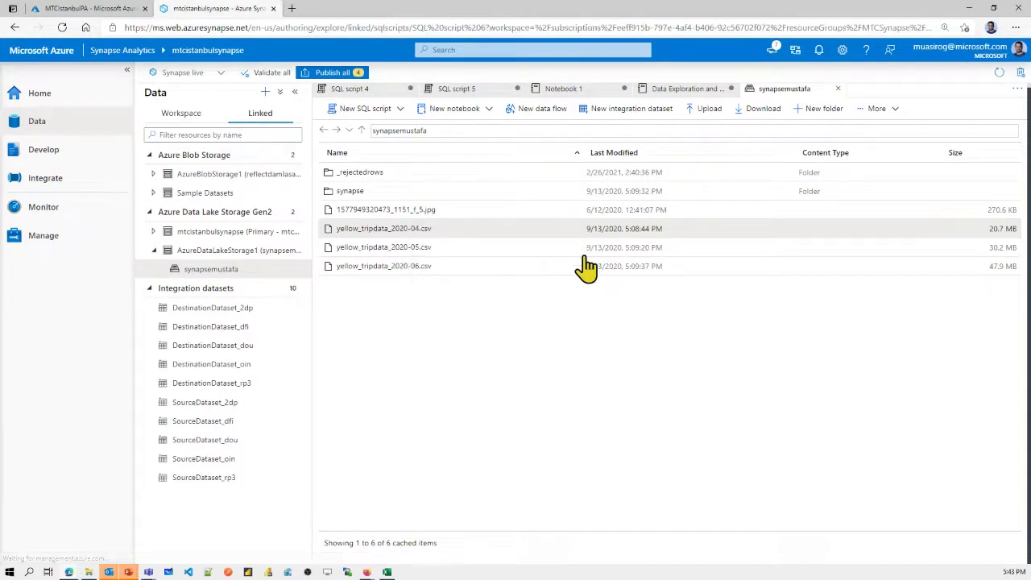
left_click_drag(492, 247, 156, 69)
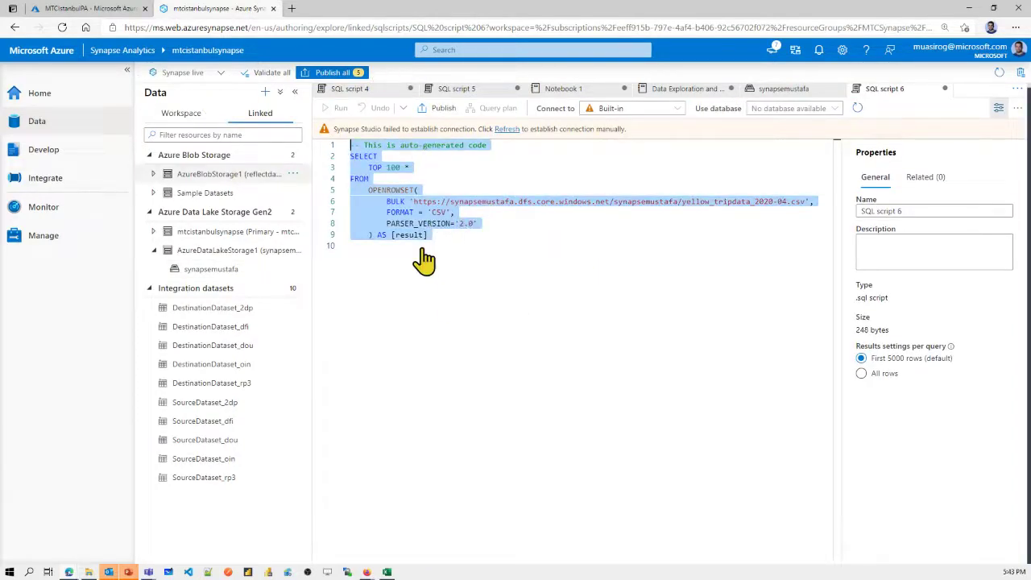
left_click(466, 250)
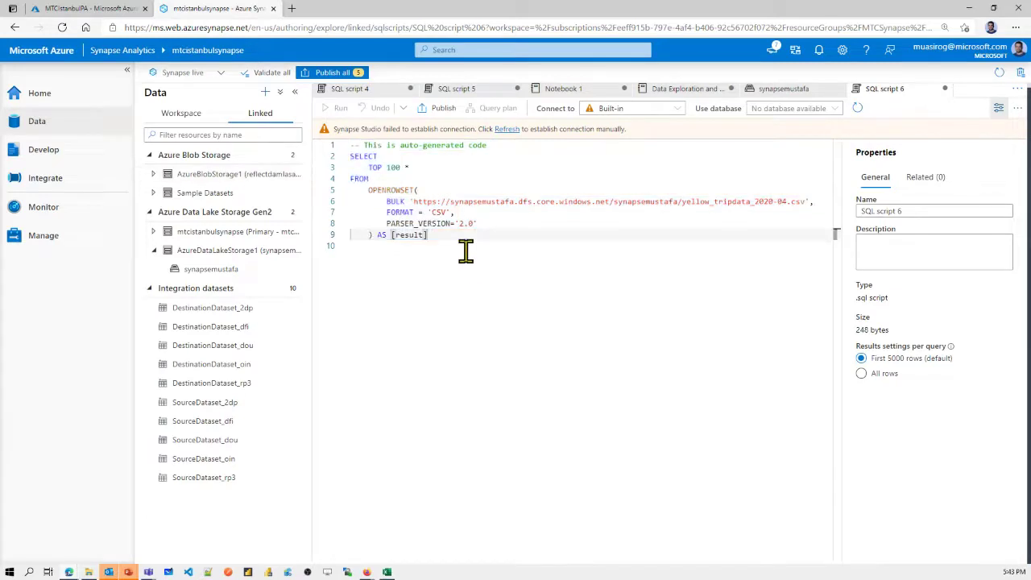
Step: Connect the new script to the Built-in serverless pool, refreshing the connection, and run the query
left_click(659, 110)
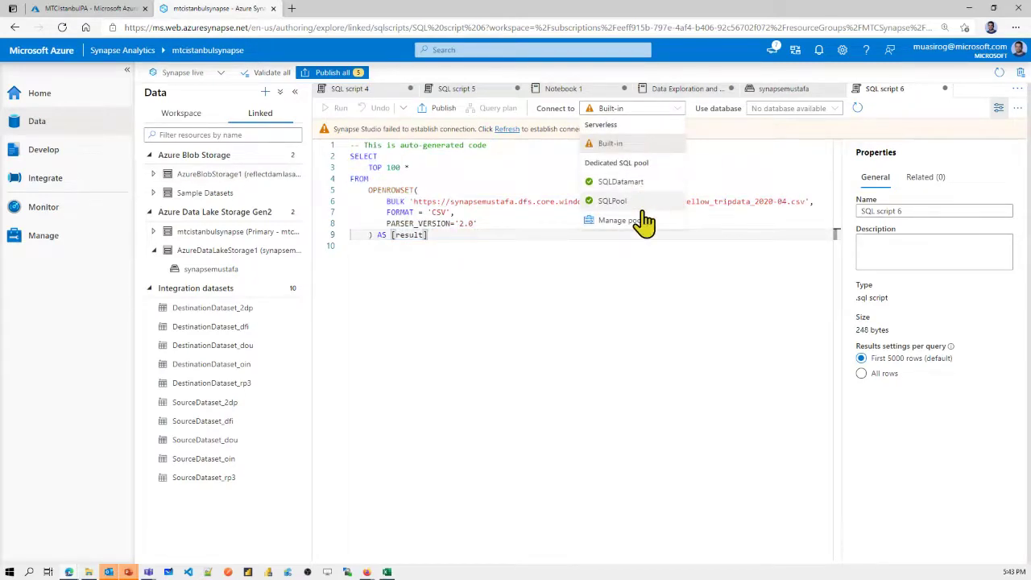
left_click(624, 145)
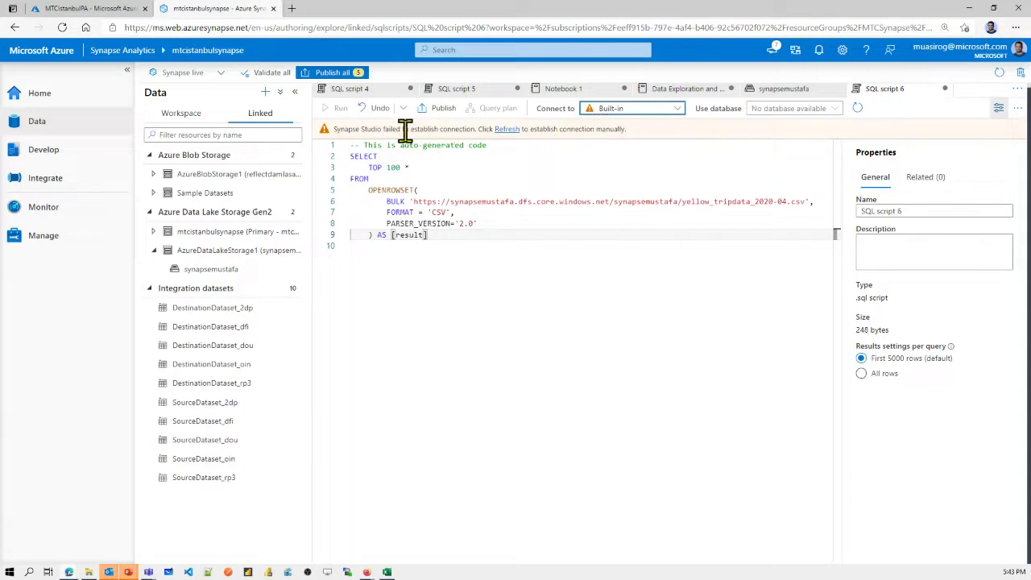
left_click(506, 129)
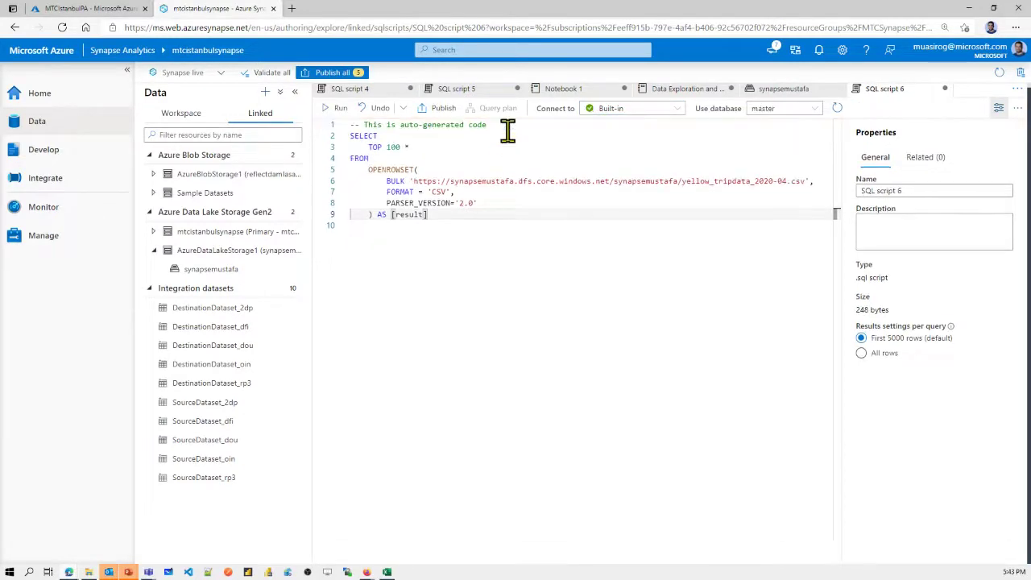
left_click(334, 110)
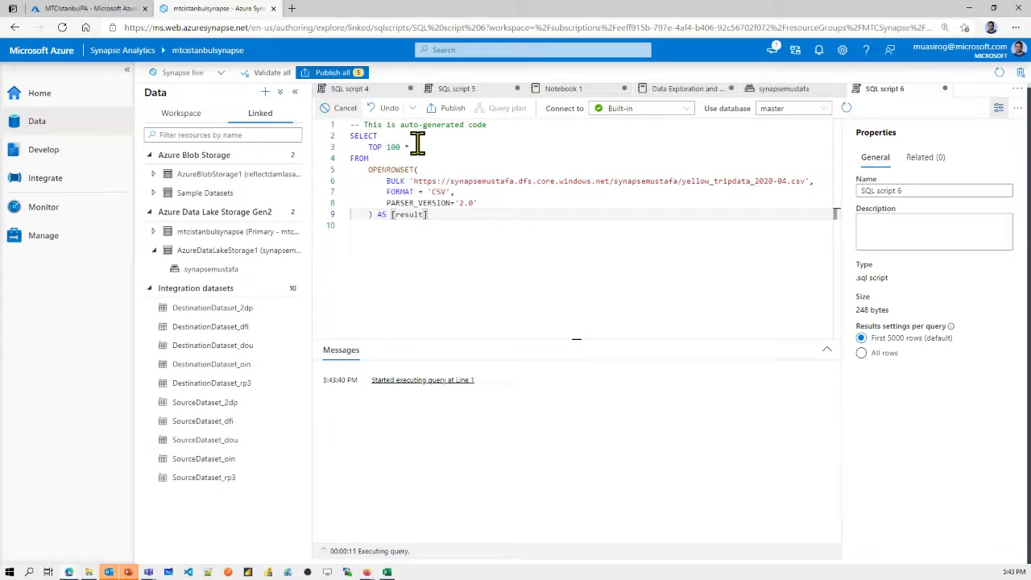
Step: Review the available SQL pools, the query's result table and the auto-generated OPENROWSET code
left_click(630, 114)
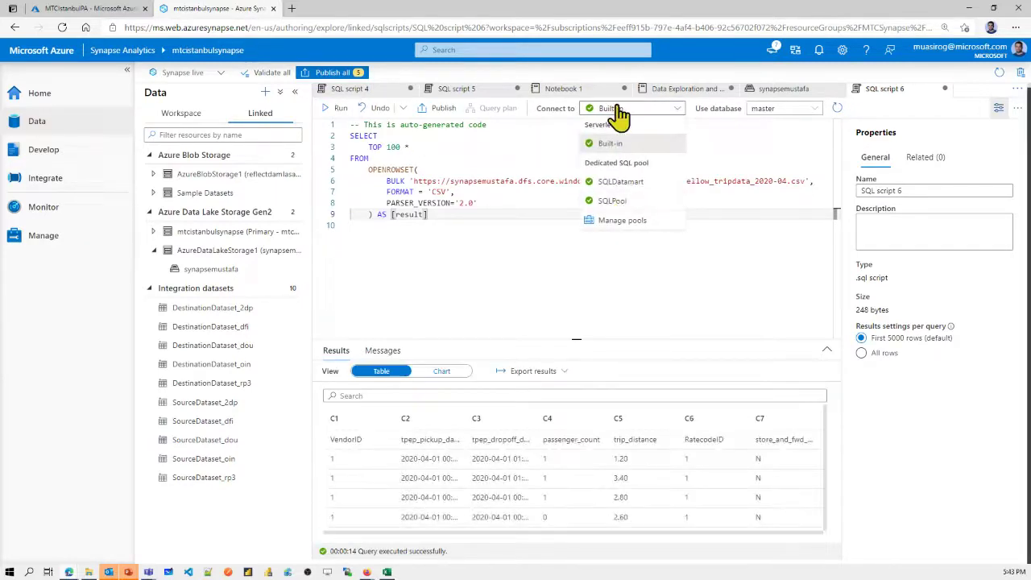
left_click(619, 115)
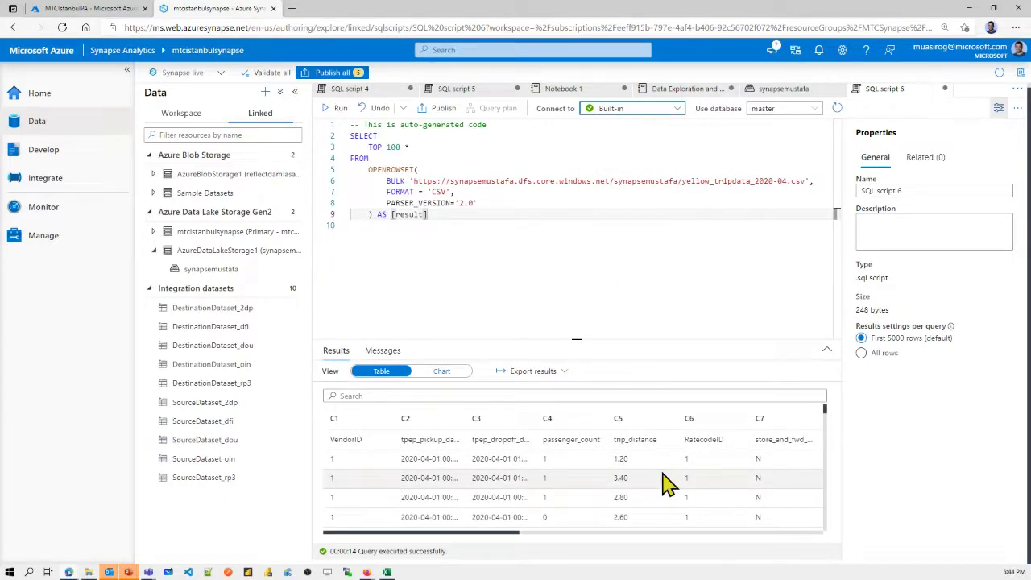
left_click(477, 535)
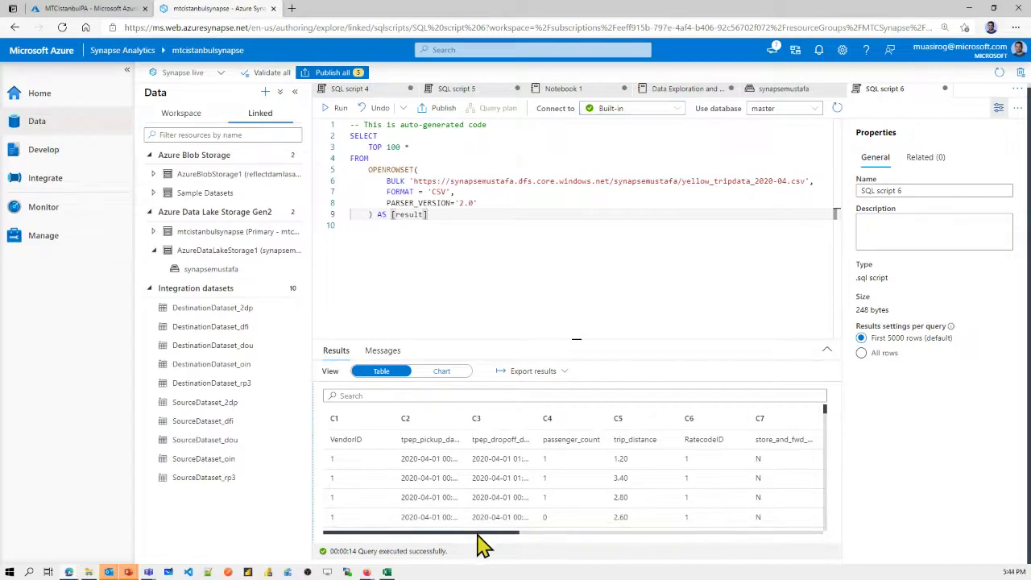
left_click_drag(477, 536, 300, 497)
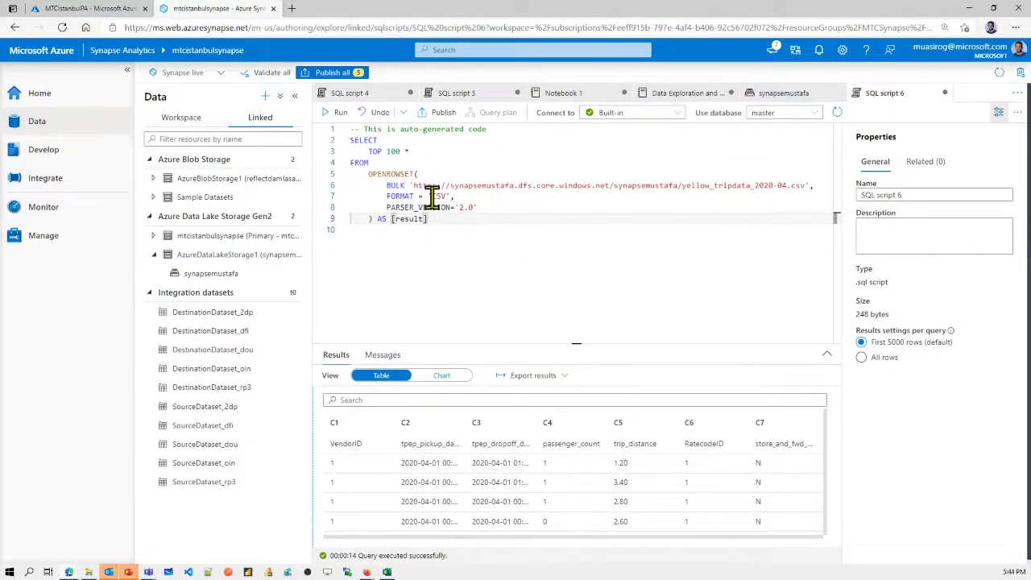
left_click_drag(458, 230, 242, 46)
left_click(483, 230)
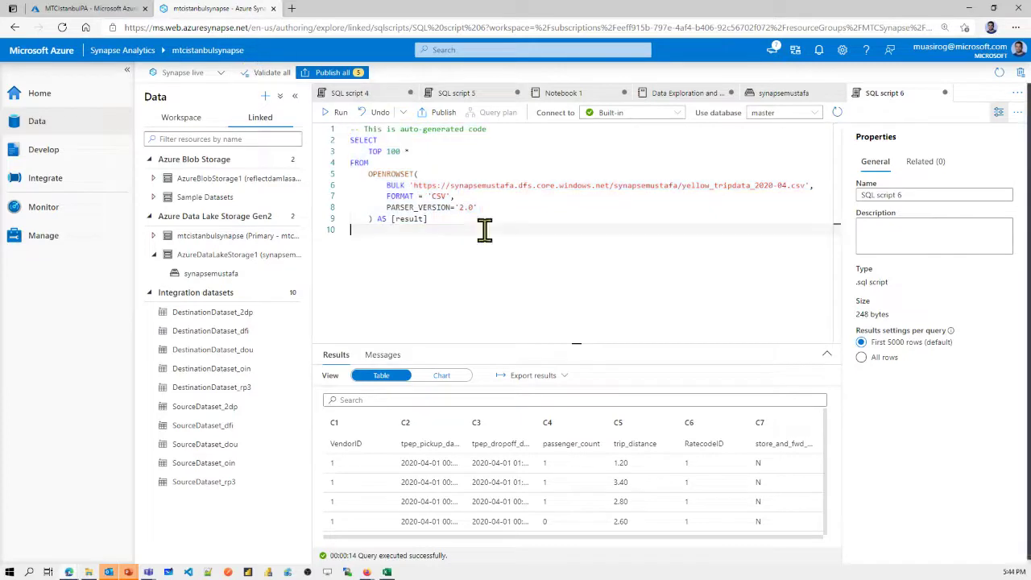
Step: Return to the storage container, select the three yellow_tripdata CSV files and start a Bulk load SQL script for them
left_click(804, 93)
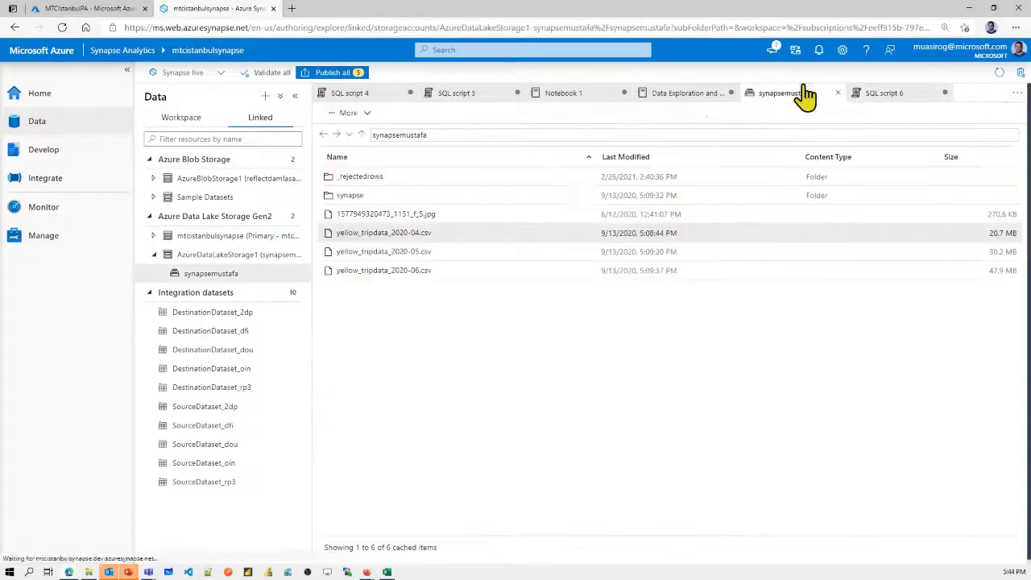
left_click(394, 273, "shift")
right_click(396, 276)
mouse_move(406, 284)
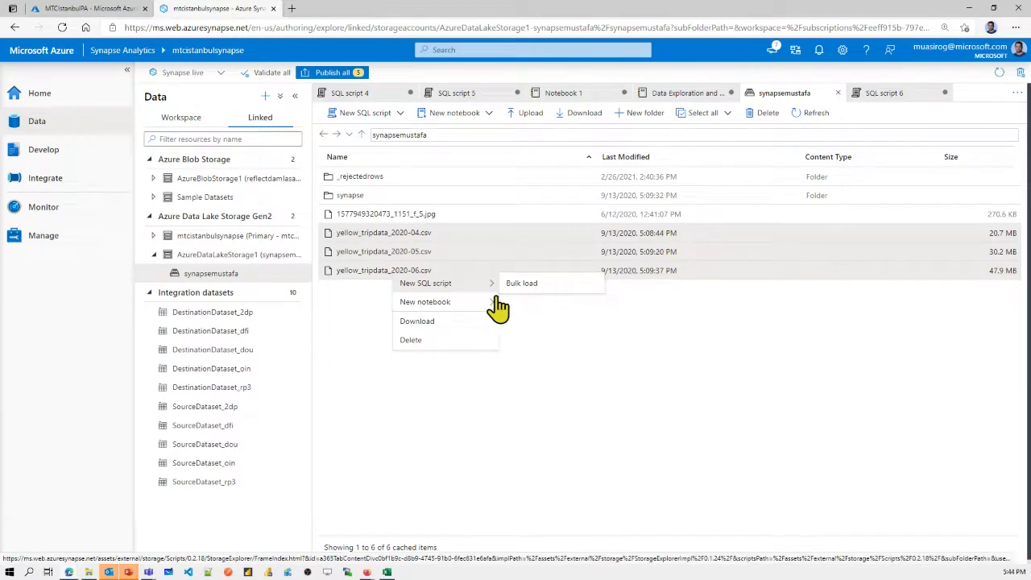
mouse_move(488, 308)
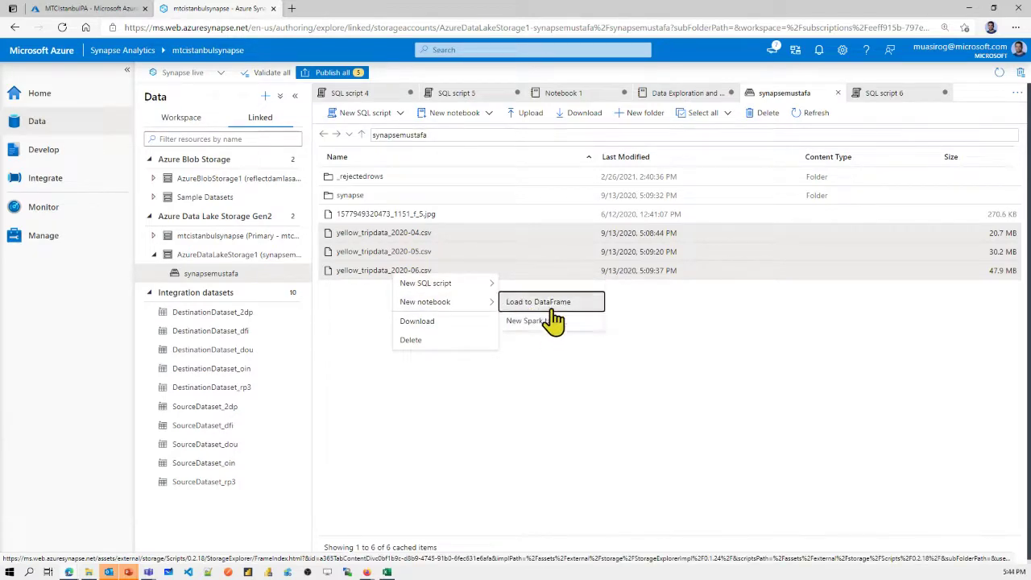
left_click(528, 283)
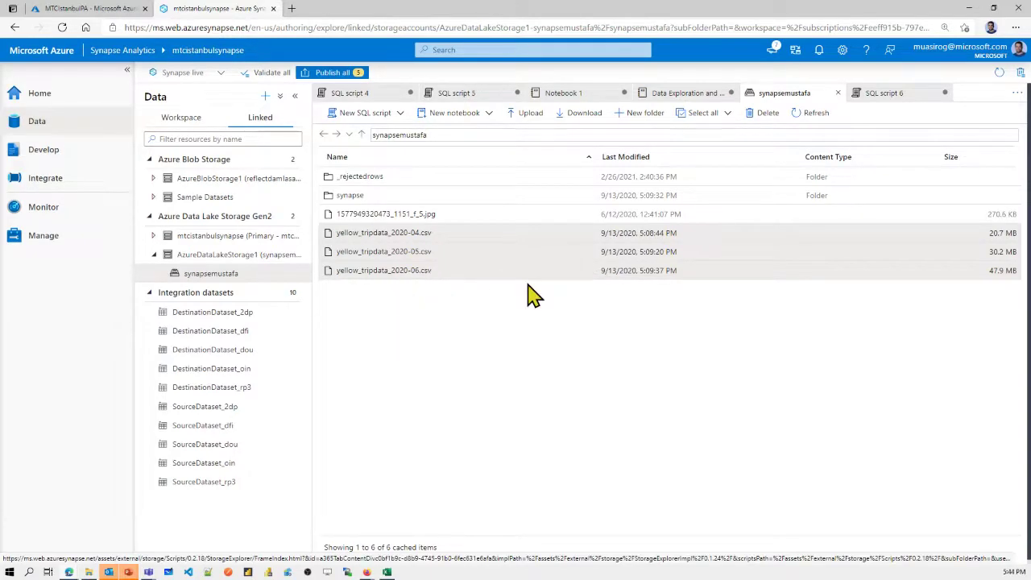
Step: Set the bulk load's file type to Text format, keep the other source and error settings, and continue to the target settings
left_click(761, 178)
left_click(761, 192)
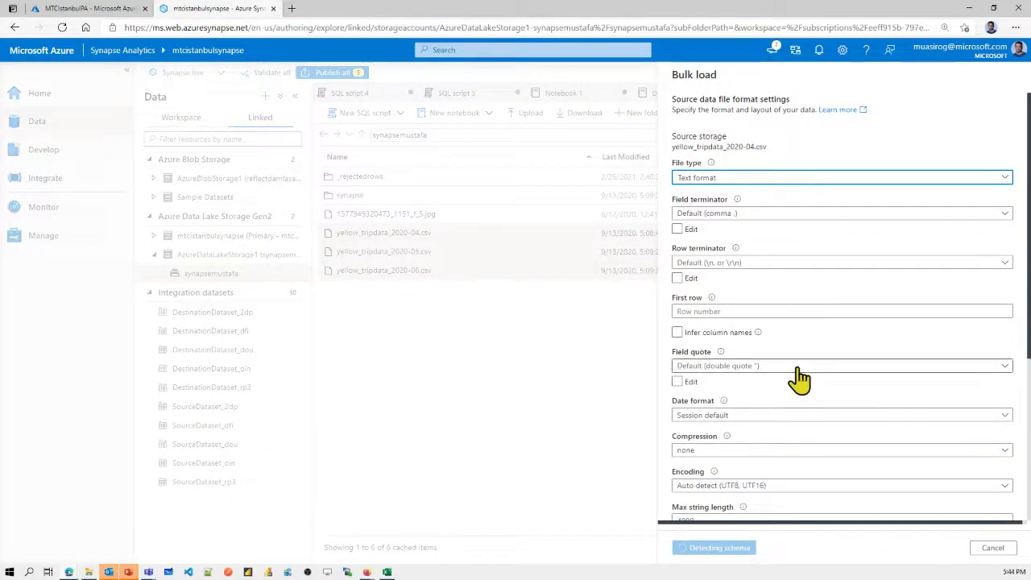
scroll(798, 375, "down", 3)
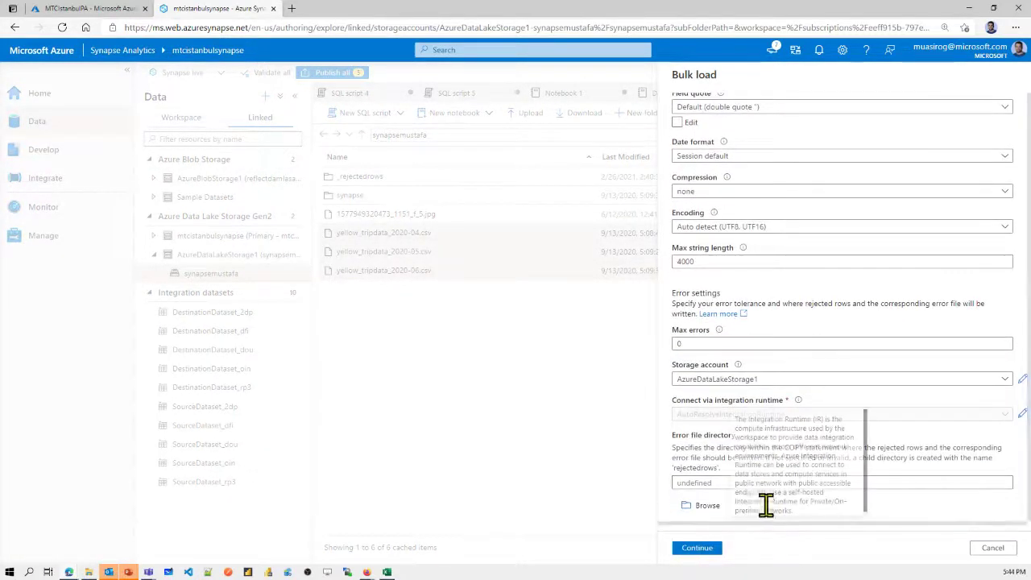
scroll(791, 266, "up", 3)
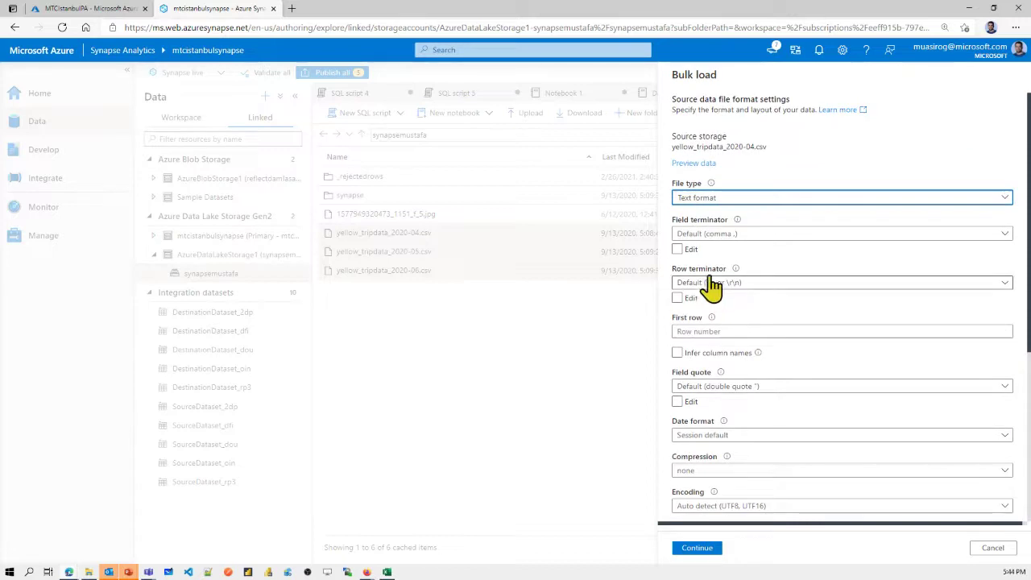
scroll(803, 282, "down", 5)
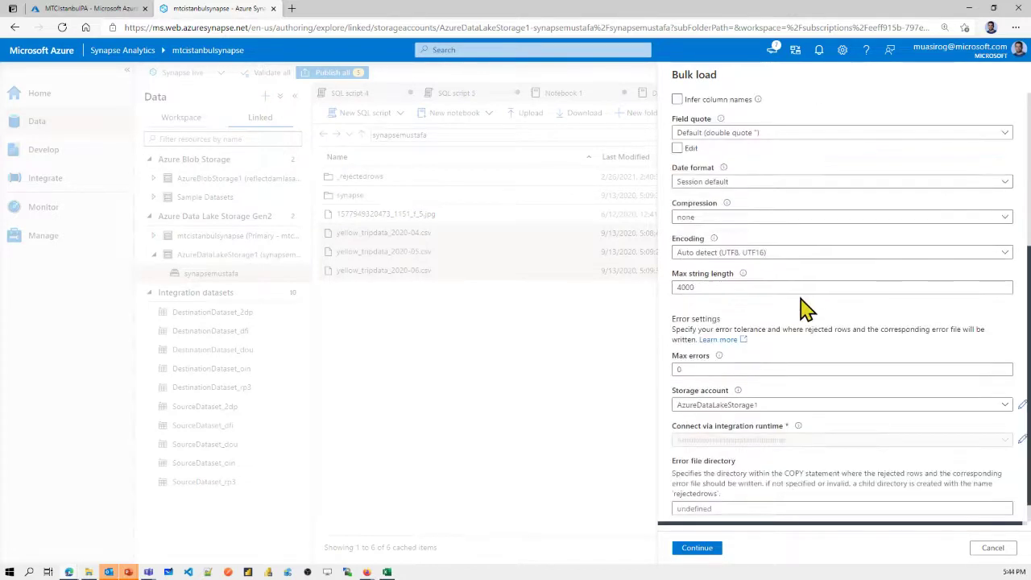
left_click(701, 548)
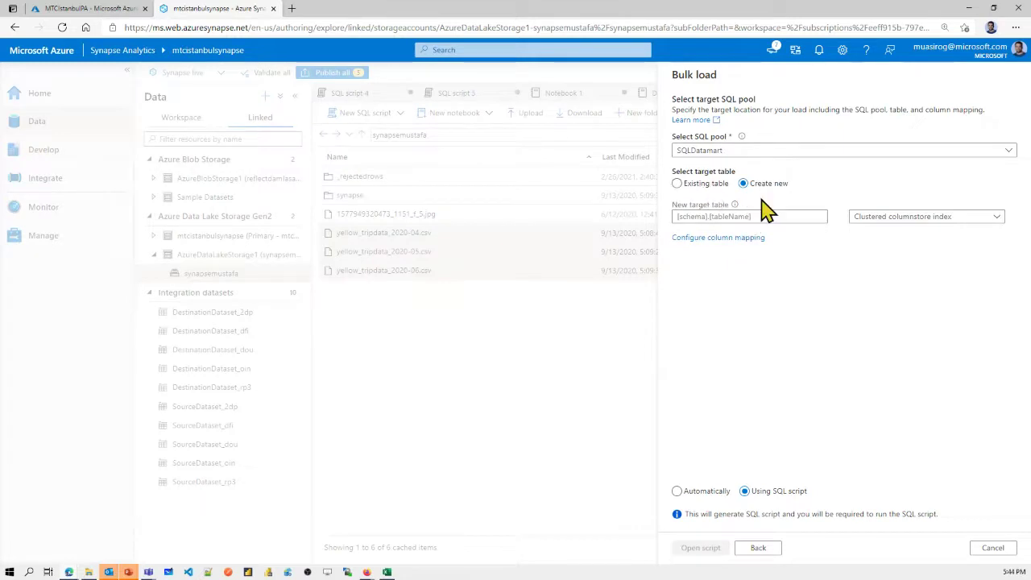
Step: Keep Clustered columnstore index for the new target table and name it webinartest
left_click(951, 219)
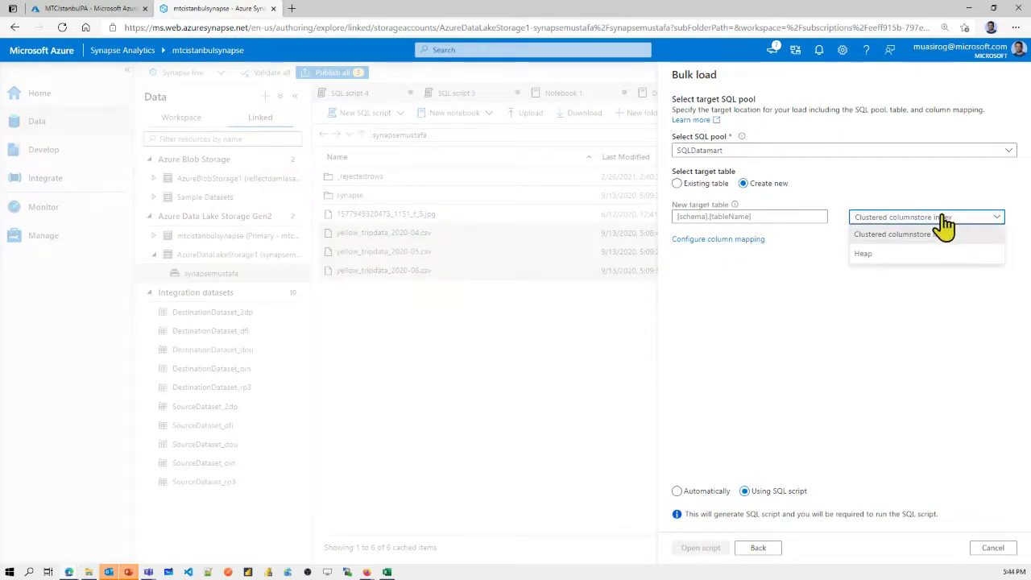
left_click(888, 216)
left_click(891, 228)
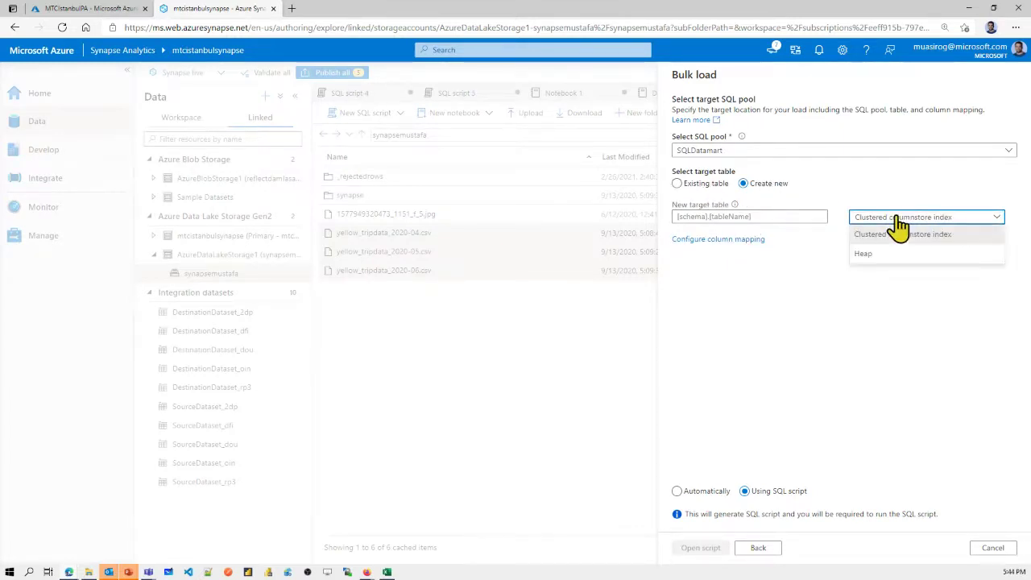
left_click(893, 231)
left_click(783, 215)
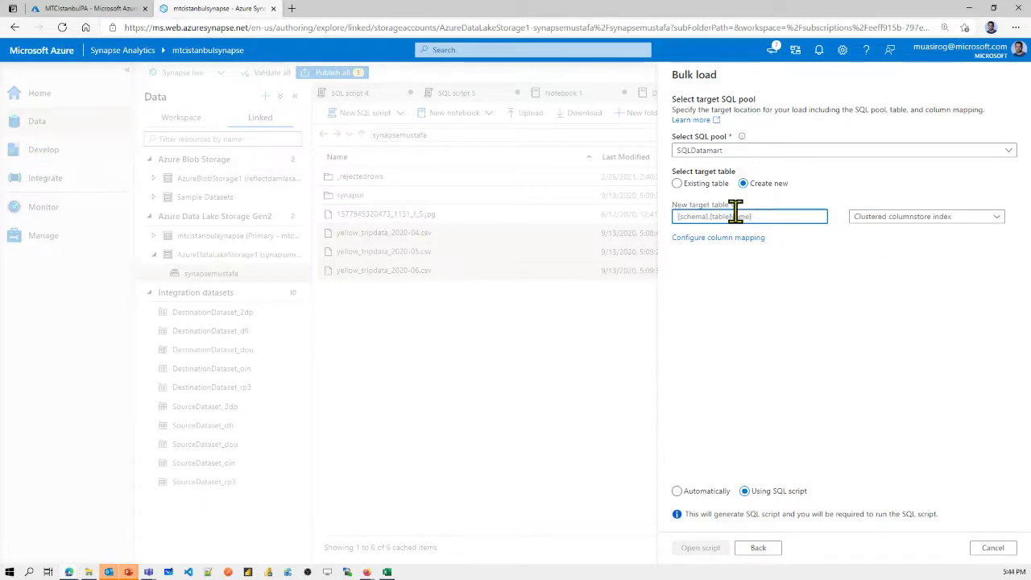
type("webinartest")
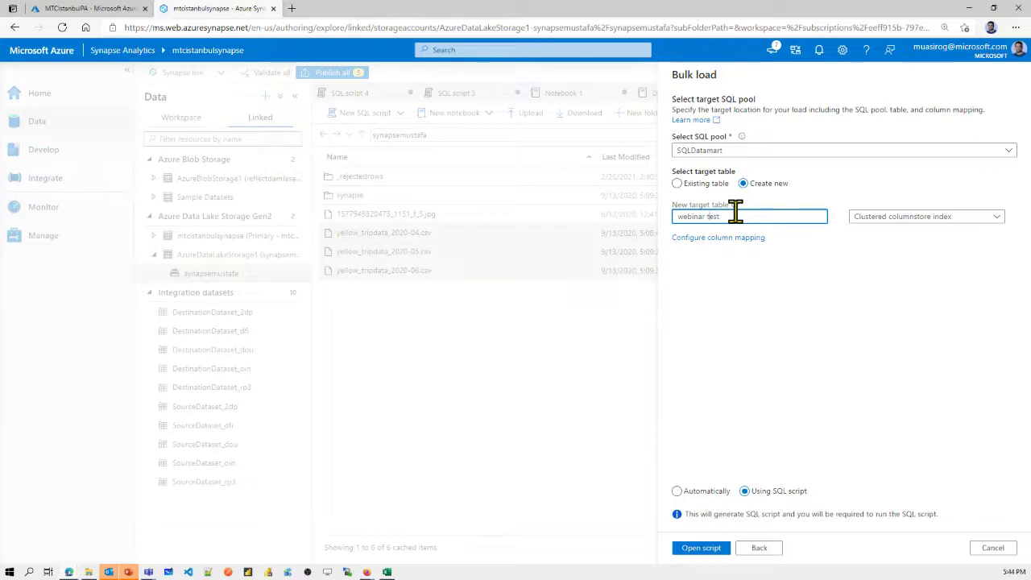
left_click(788, 326)
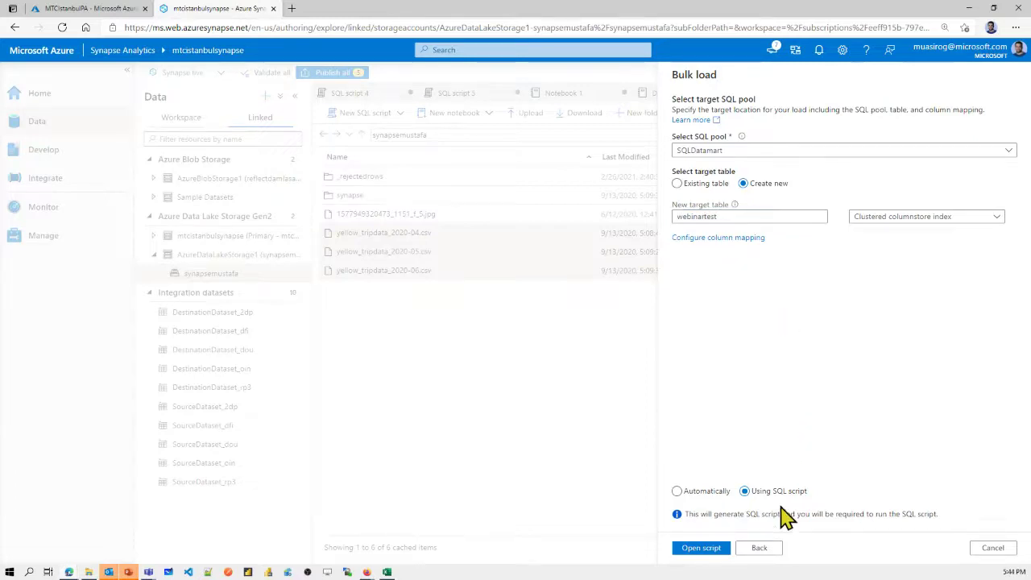
Step: Check the column mapping without changing it, and open the bulk load SQL script for webinartest to review its code
left_click(733, 239)
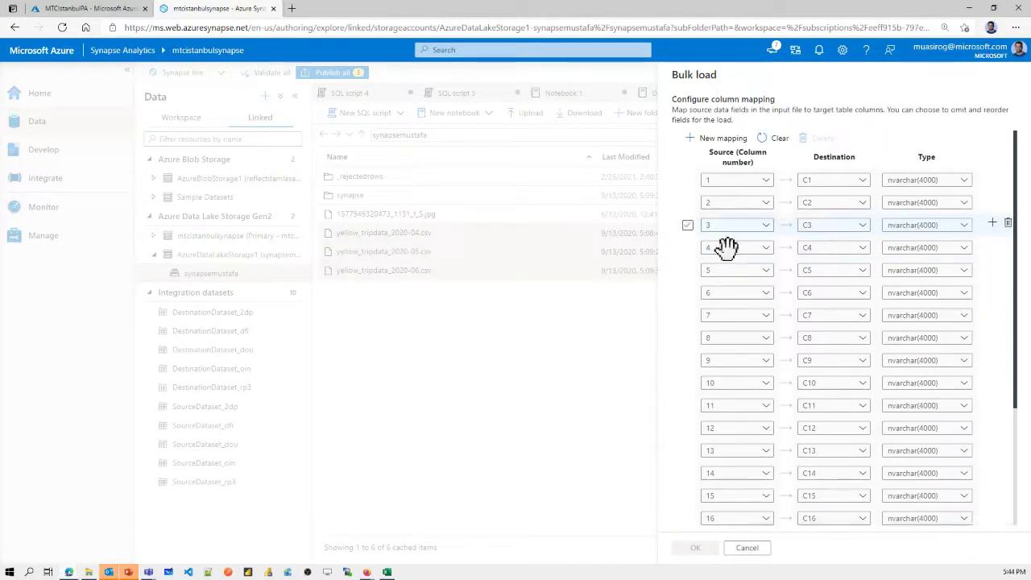
left_click(746, 547)
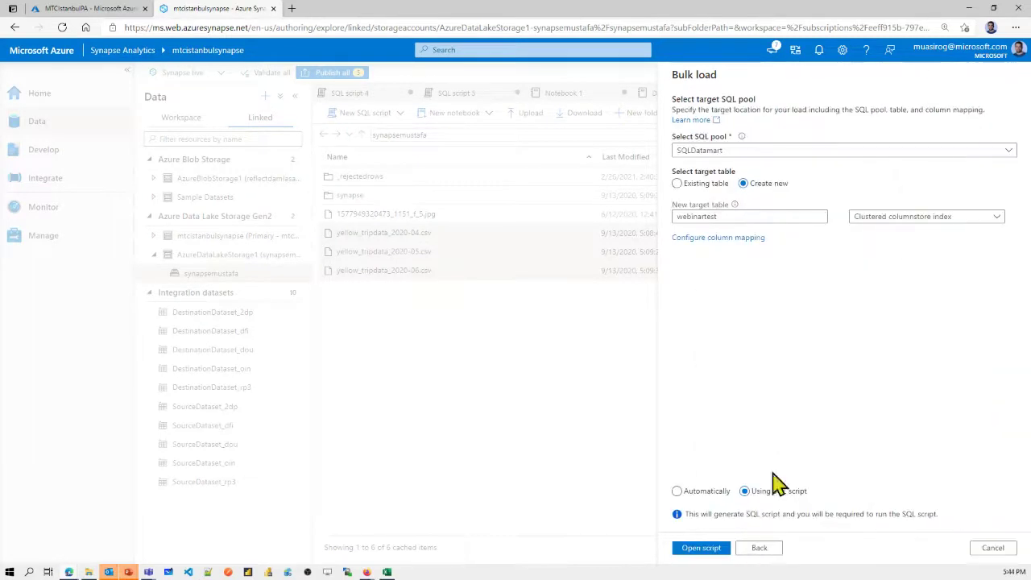
left_click(701, 548)
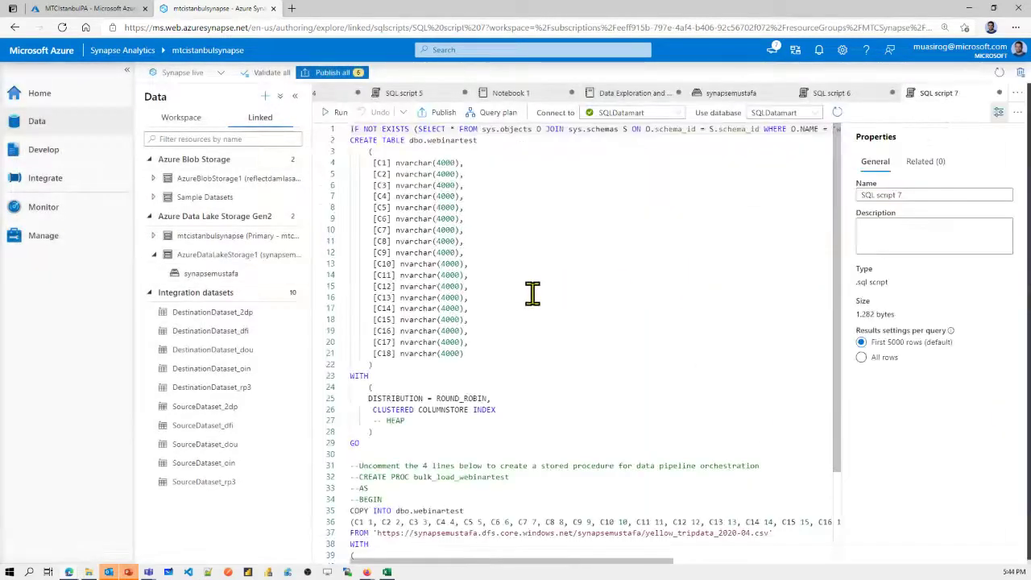
scroll(532, 293, "down", 3)
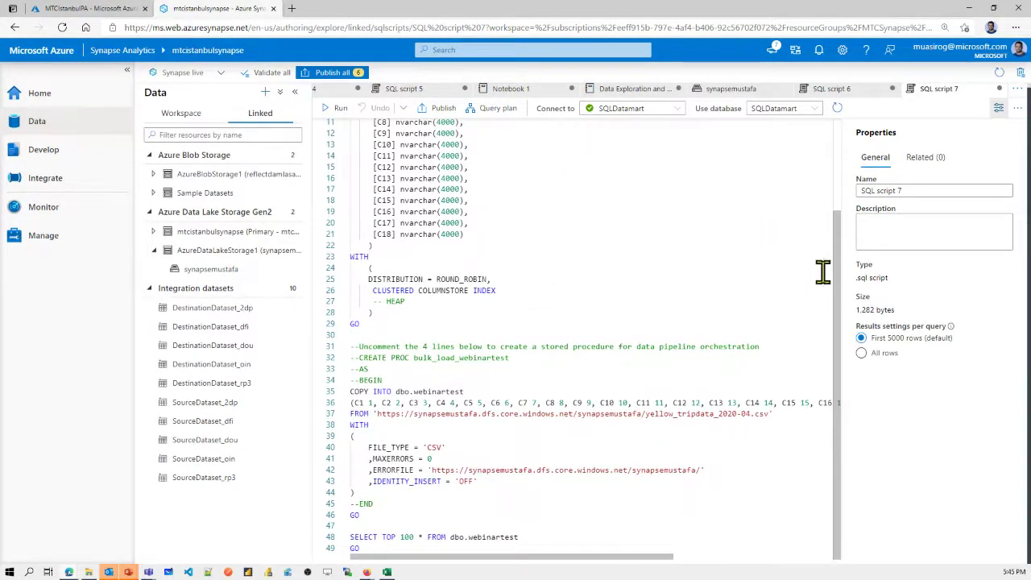
scroll(823, 272, "up", 3)
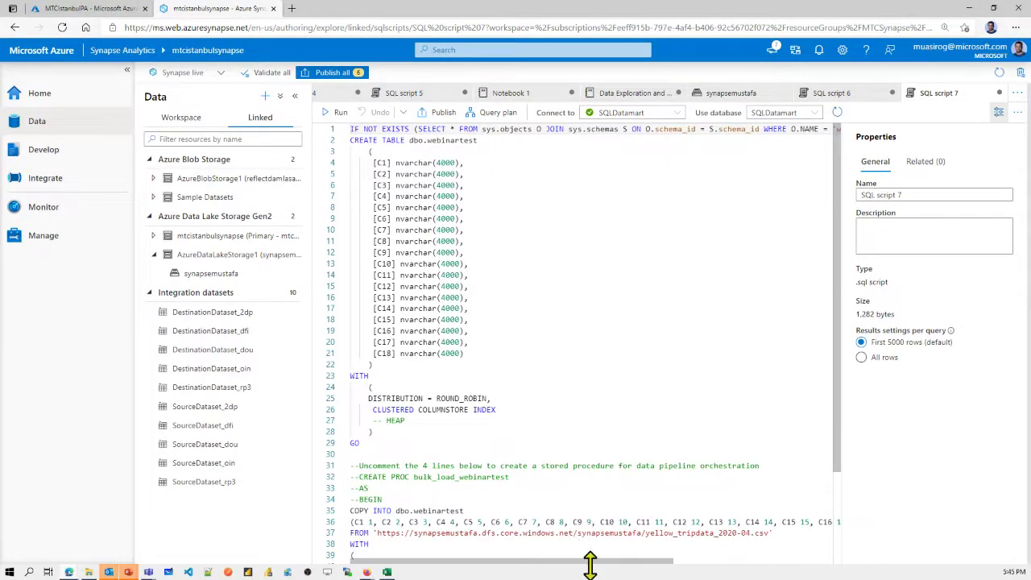
Step: Review the webinartest bulk load script to its end, run it against SQLDatamart and look through the returned rows
left_click_drag(604, 564, 557, 476)
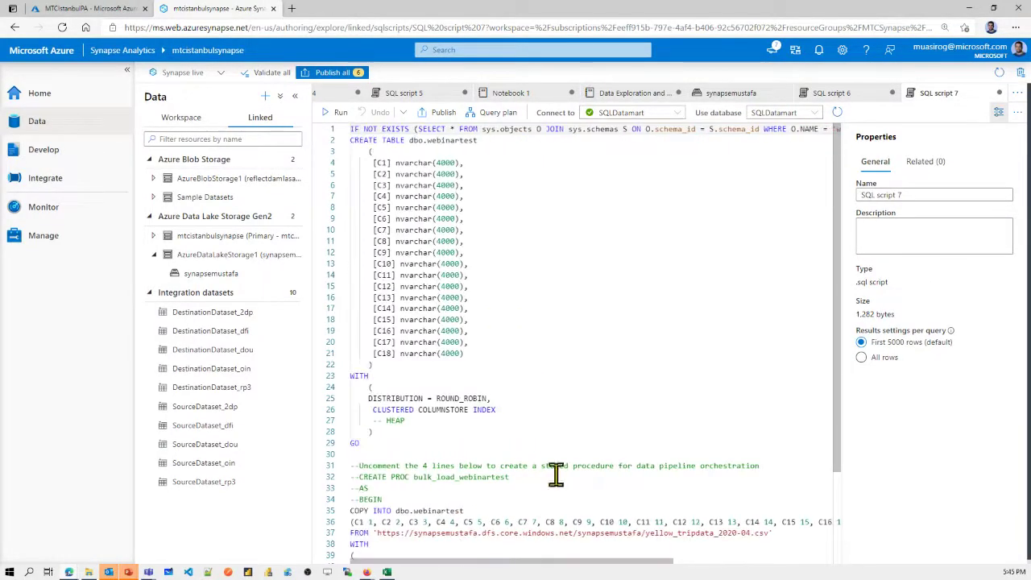
scroll(633, 320, "down", 3)
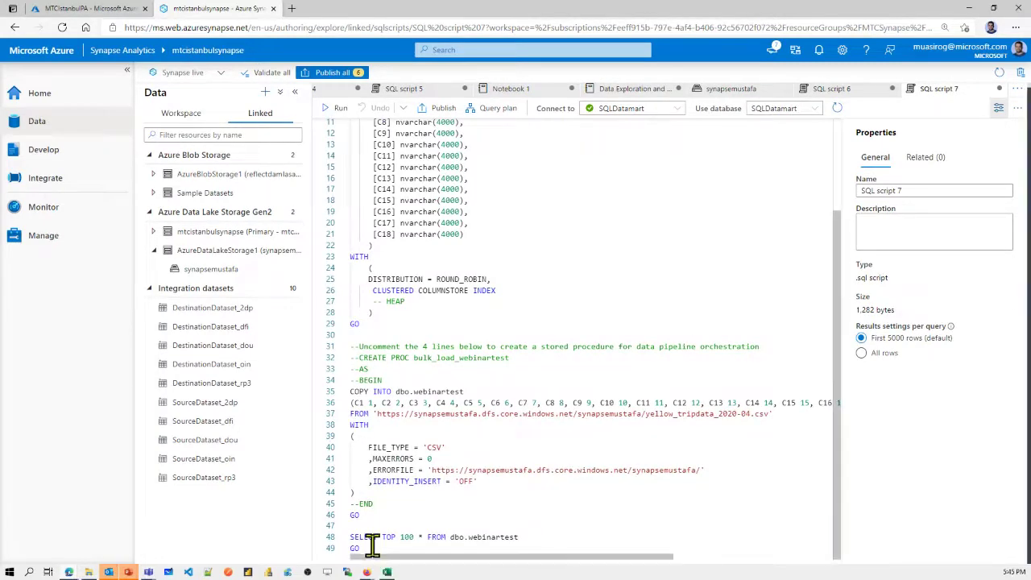
scroll(411, 435, "up", 5)
left_click(333, 112)
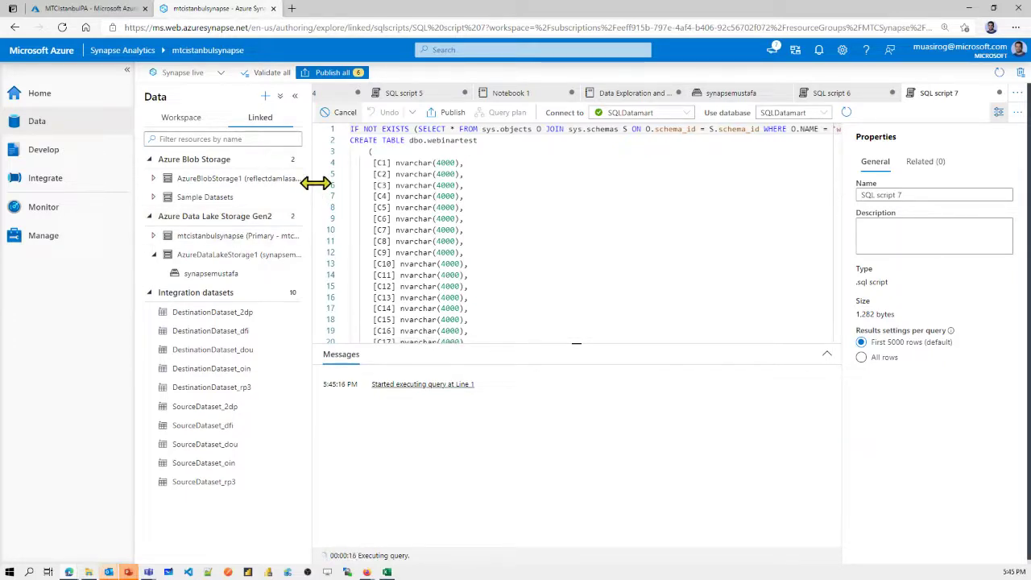
scroll(520, 258, "down", 10)
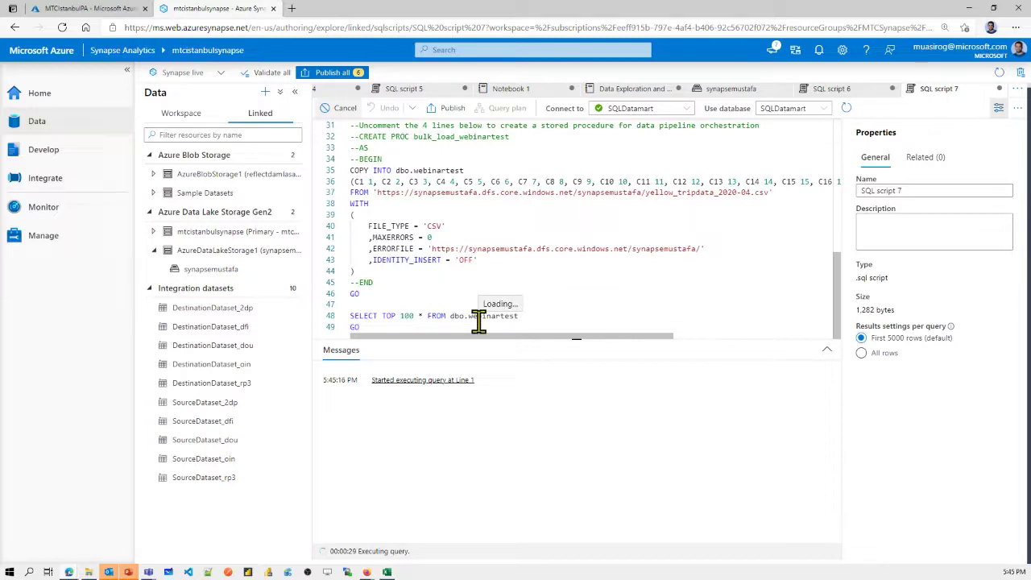
scroll(515, 290, "up", 10)
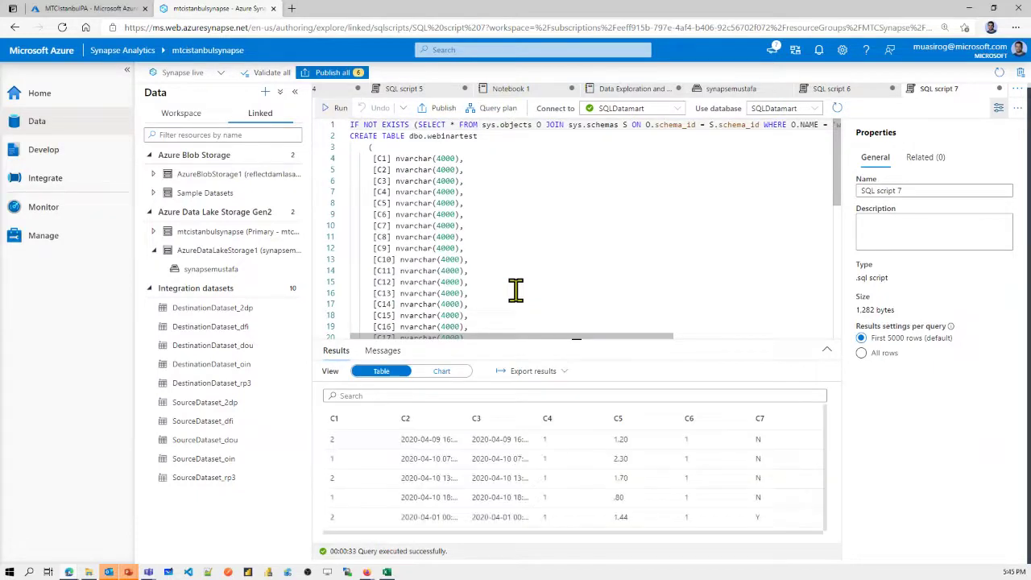
scroll(505, 454, "down", 5)
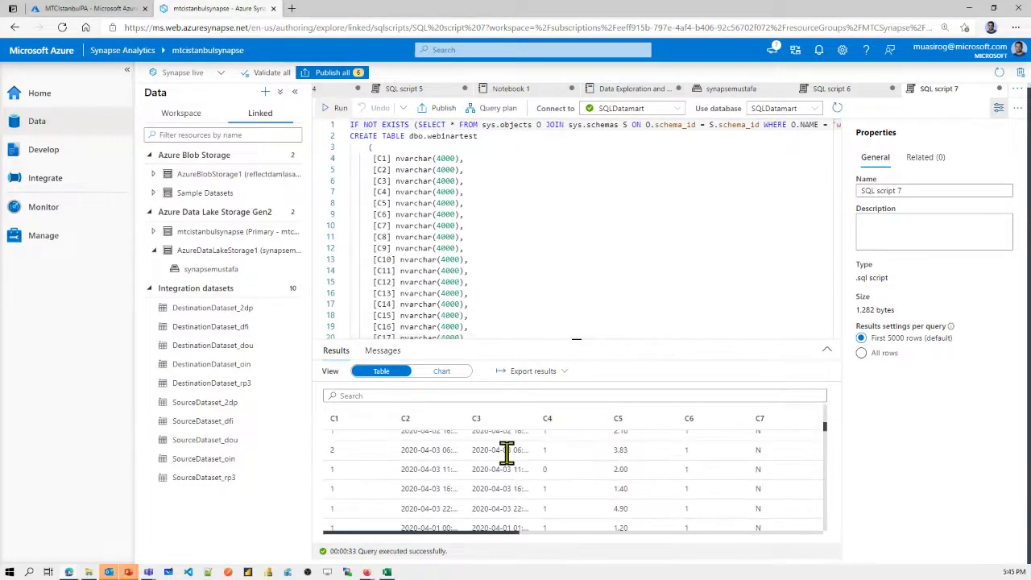
Step: Browse the workspace databases and examine the tables listed under SQLDatamart
left_click(181, 118)
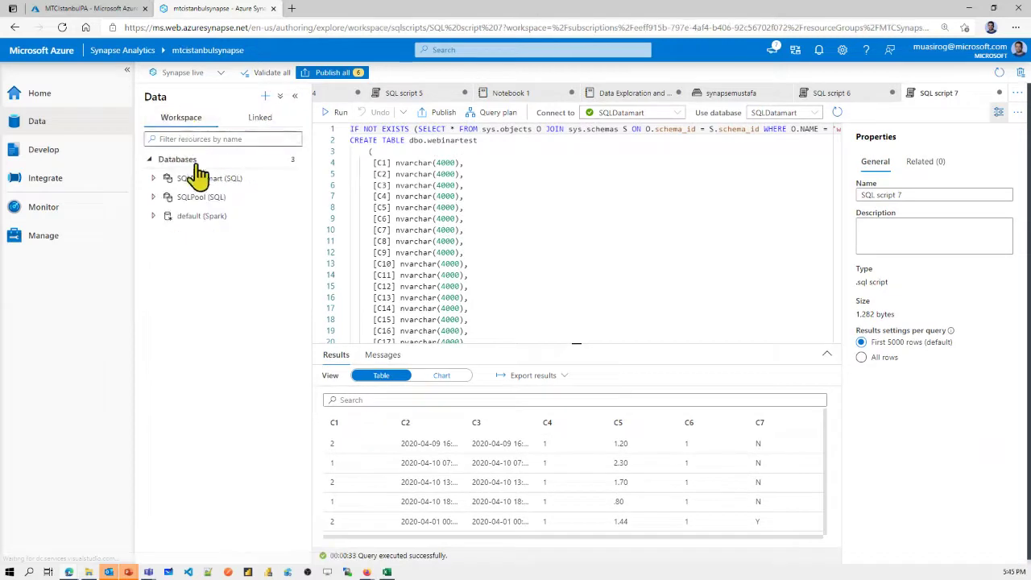
left_click(202, 202)
left_click(202, 216)
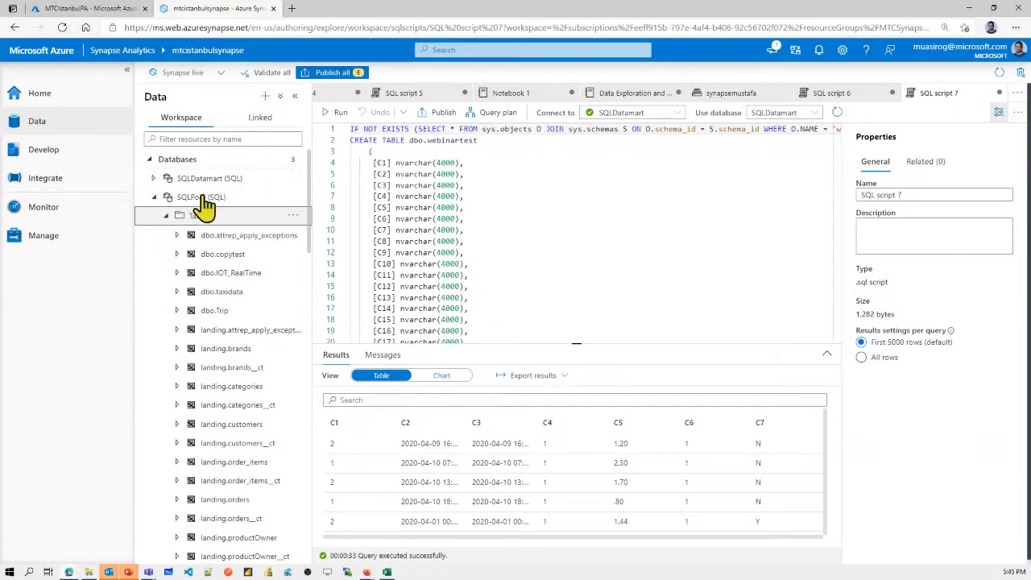
left_click(209, 180)
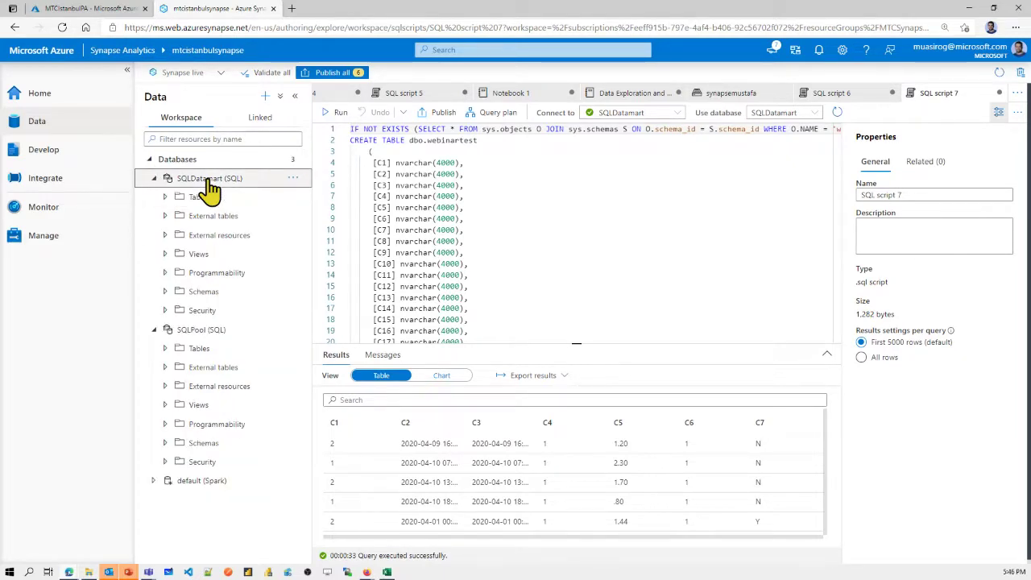
left_click(207, 198)
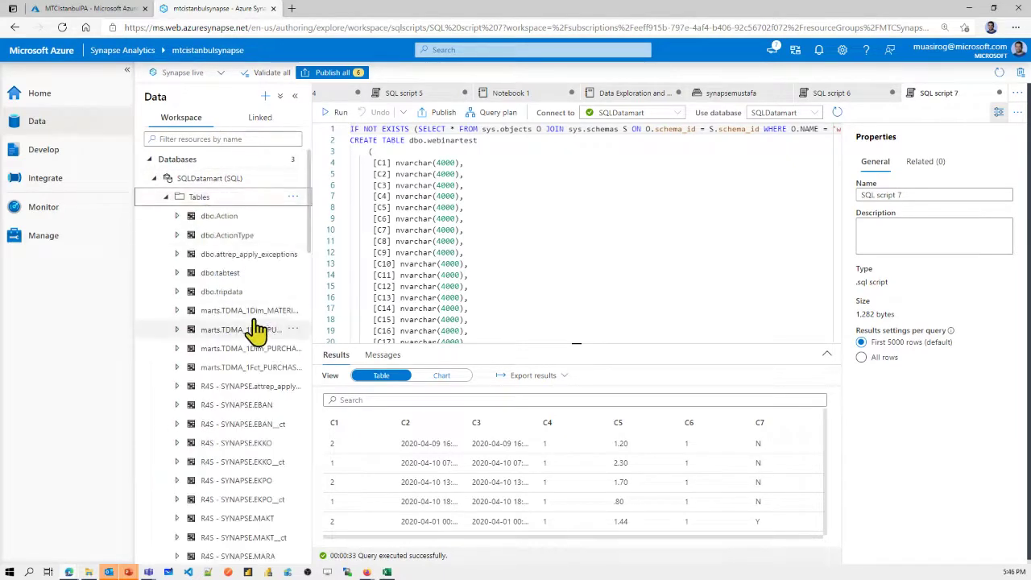
scroll(253, 323, "down", 10)
scroll(254, 322, "up", 3)
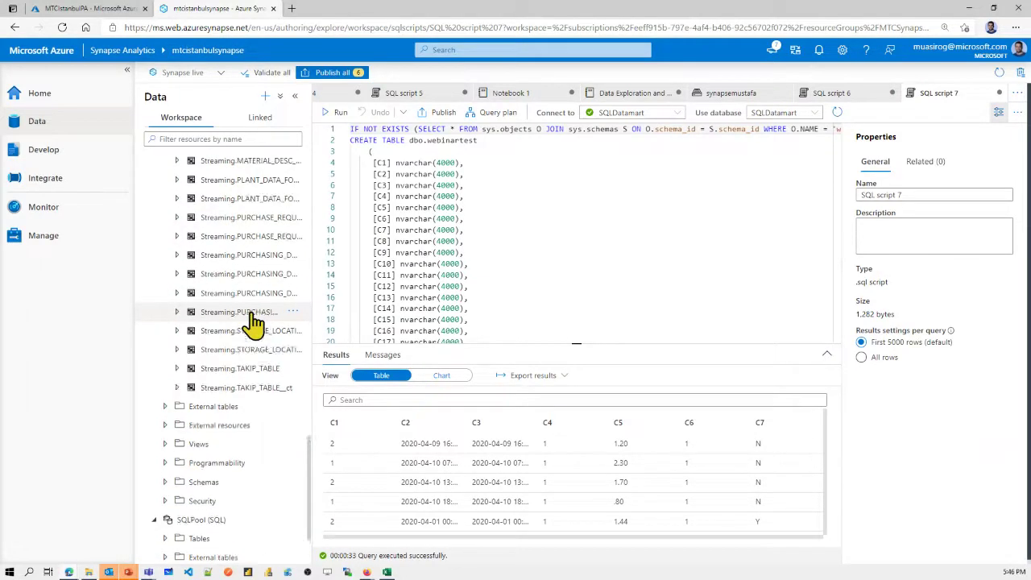
scroll(254, 322, "up", 5)
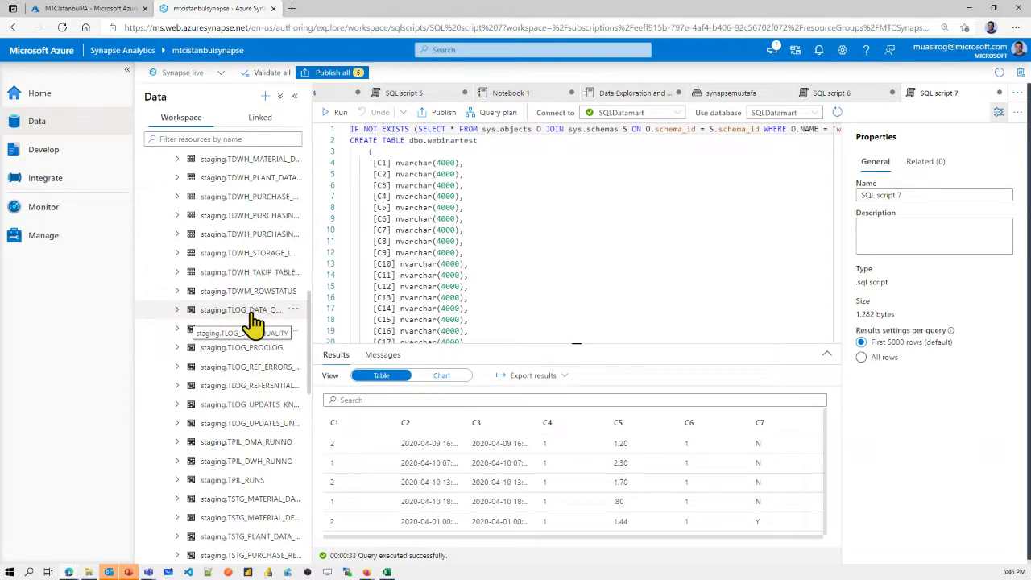
scroll(253, 322, "up", 10)
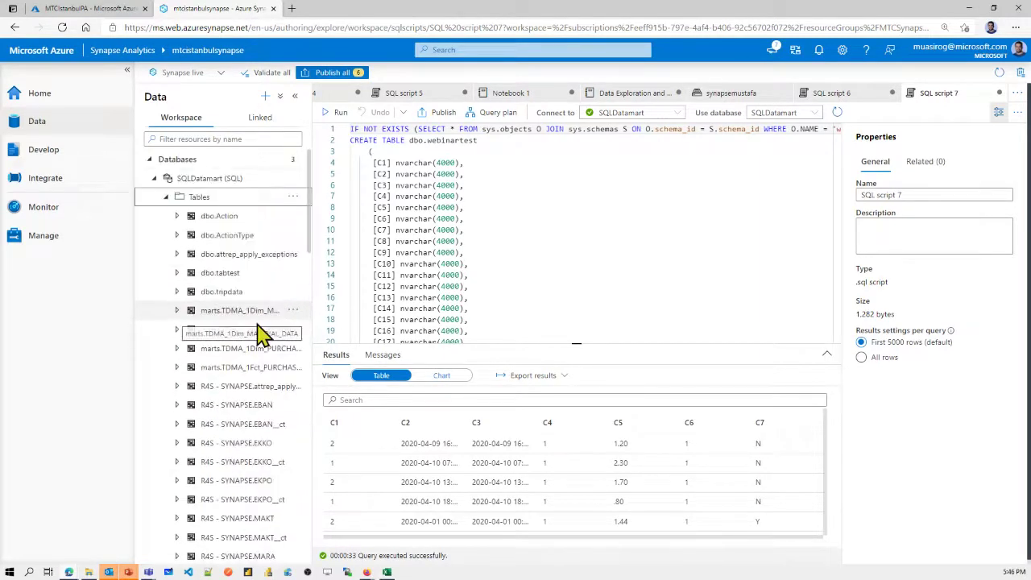
Step: Refresh the SQLDatamart table list and check the actions offered for dbo.webinartest
left_click(294, 202)
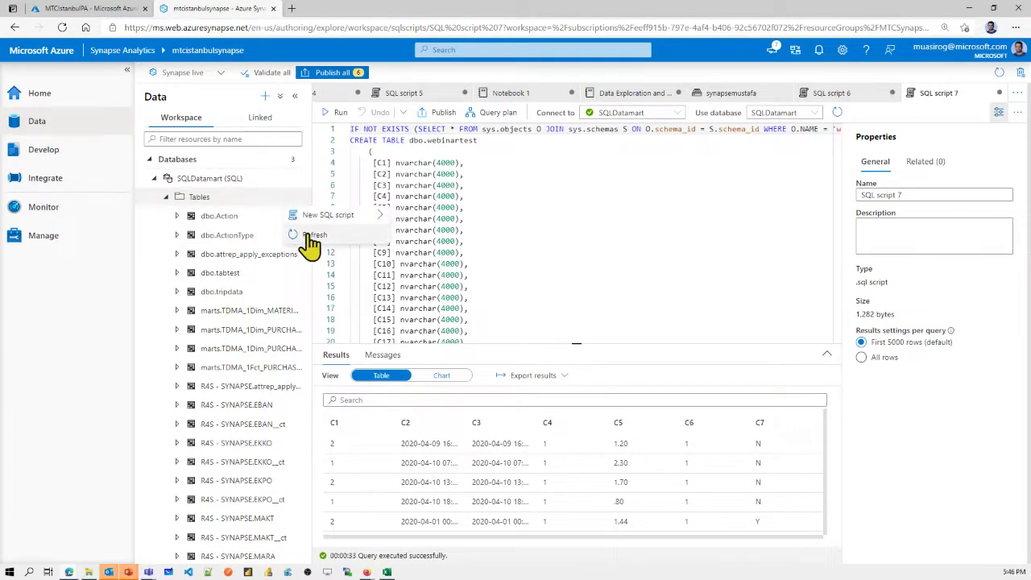
left_click(305, 235)
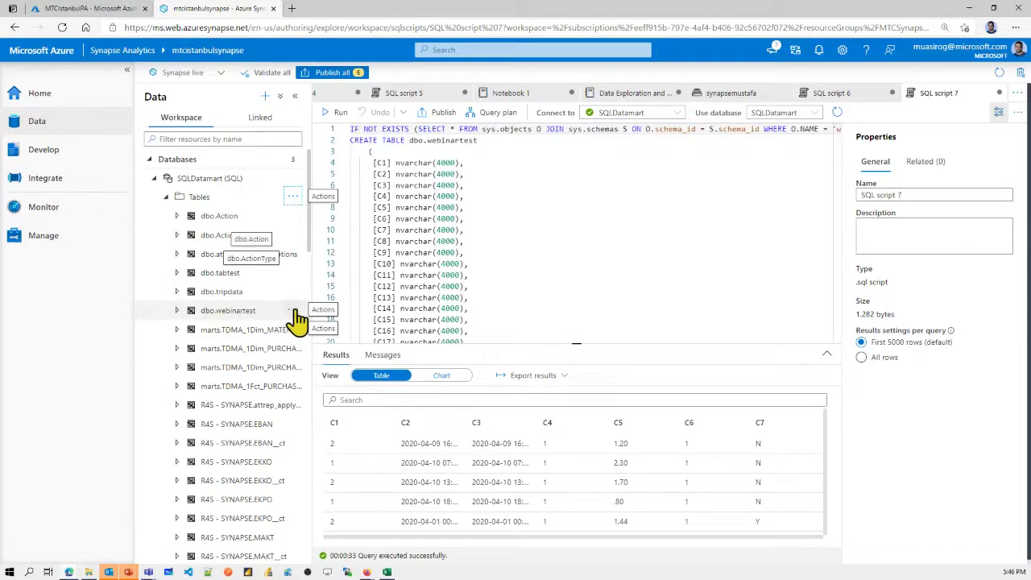
left_click(294, 311)
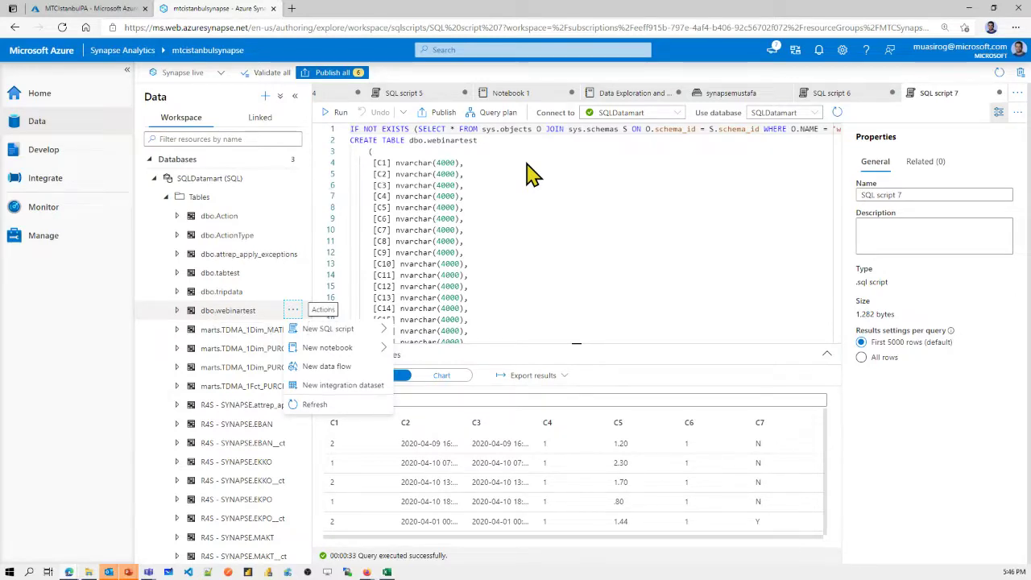
left_click(154, 178)
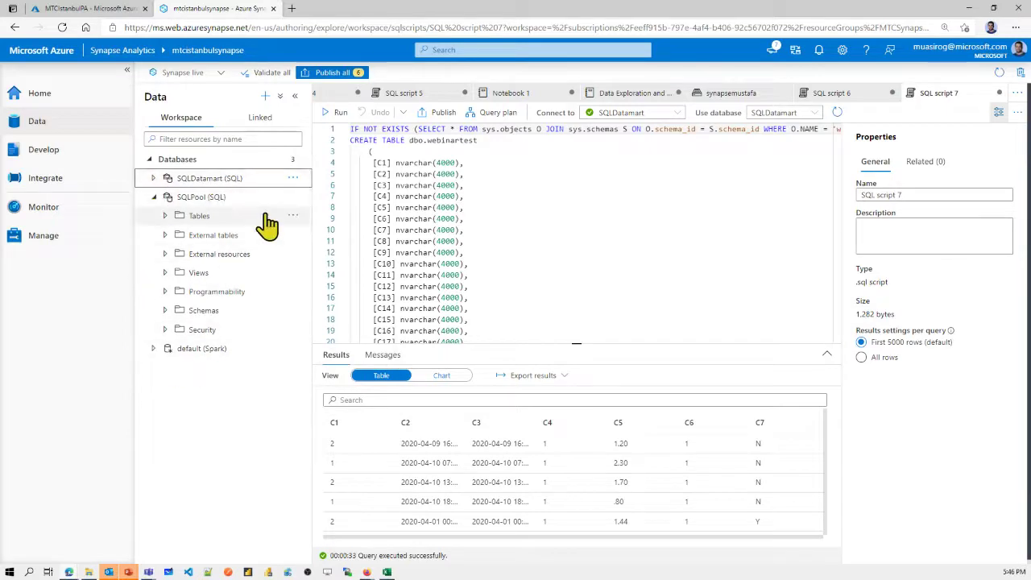
Step: Add the Bing COVID-19 Data sample dataset from the gallery to the linked data
left_click(256, 119)
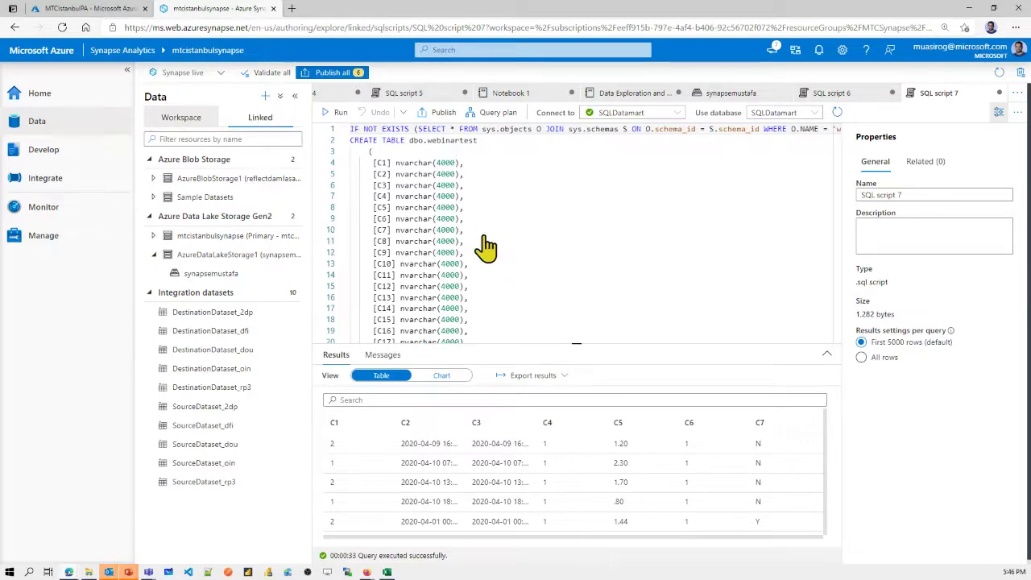
left_click(265, 95)
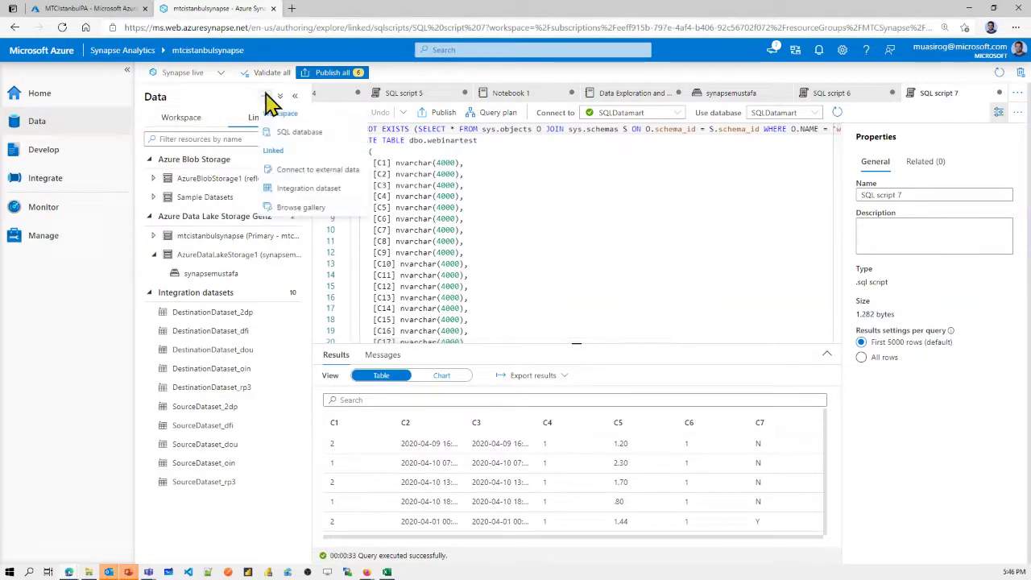
left_click(338, 211)
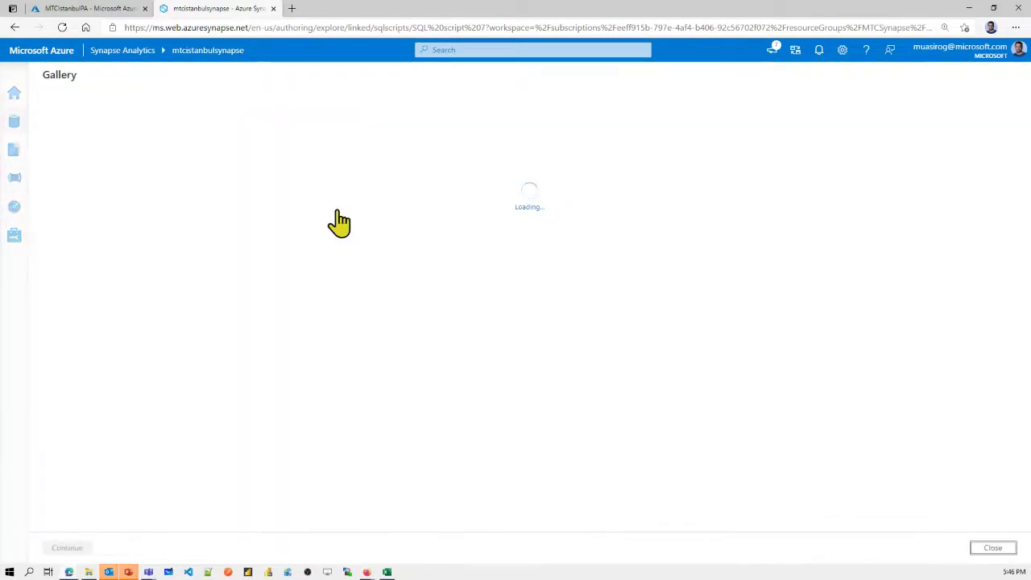
left_click(113, 205)
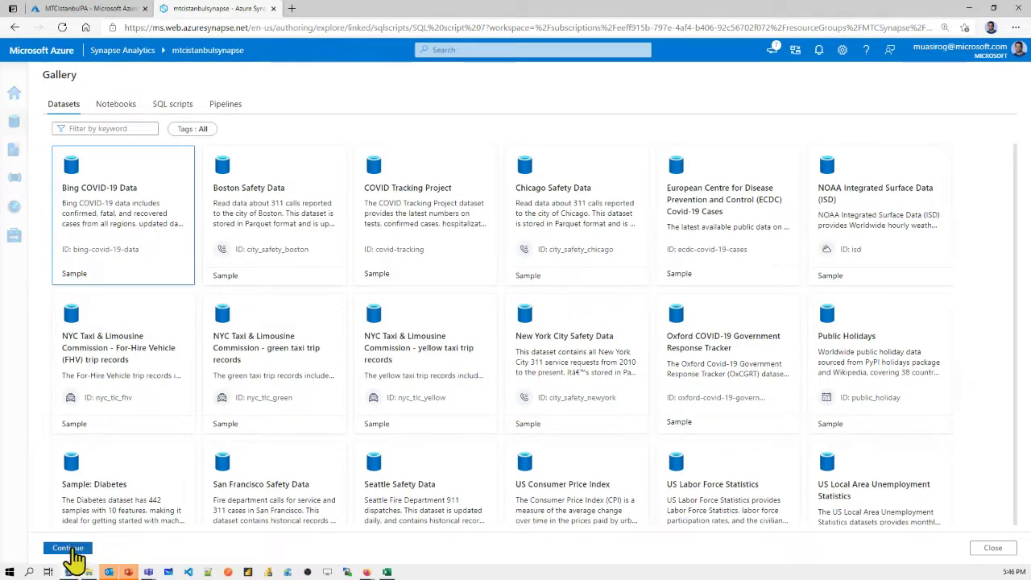
left_click(68, 549)
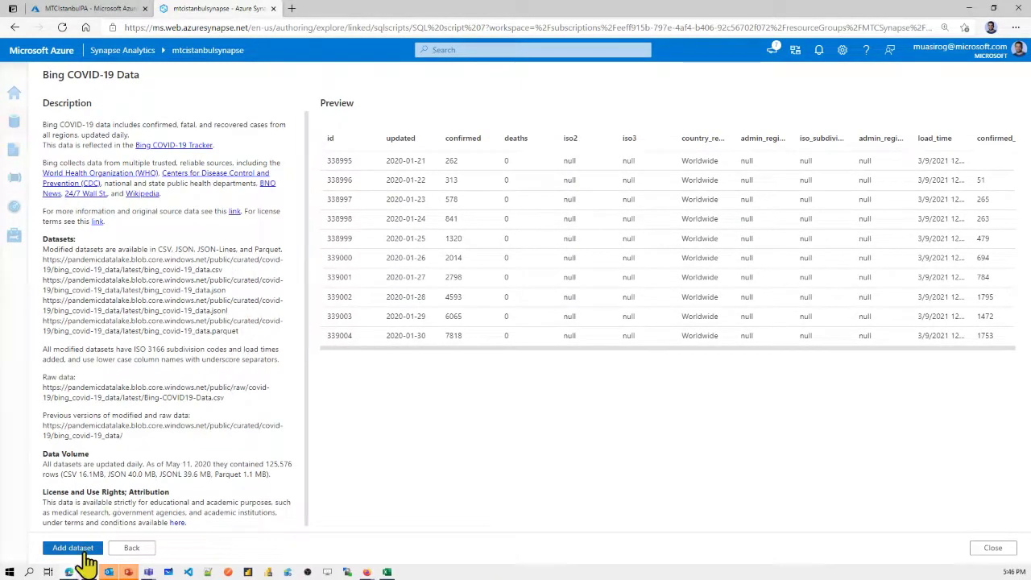
left_click(84, 548)
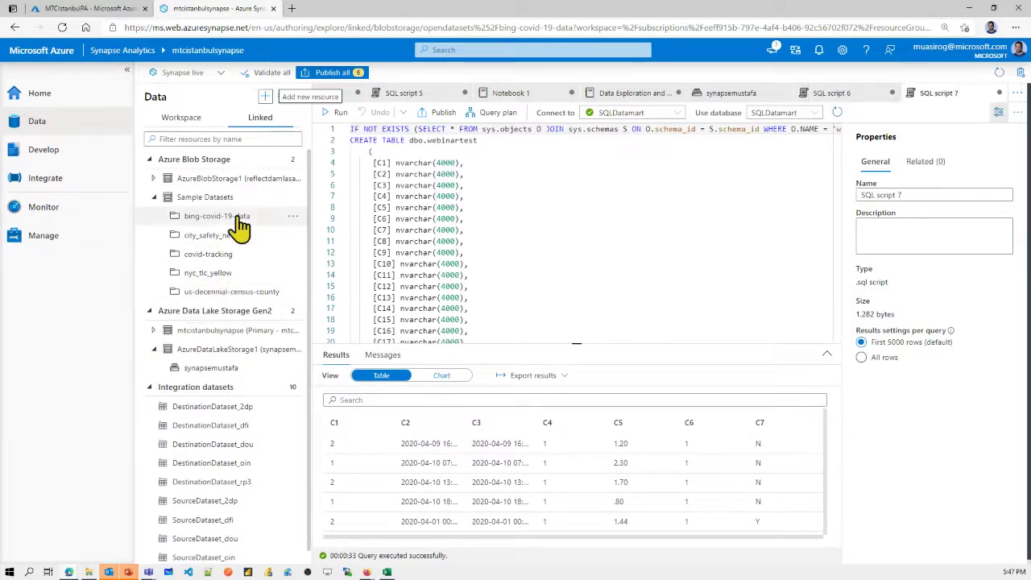
Step: Check the script and notebook options for bing-covid-19-data and view the dataset's properties
left_click(292, 216)
mouse_move(344, 242)
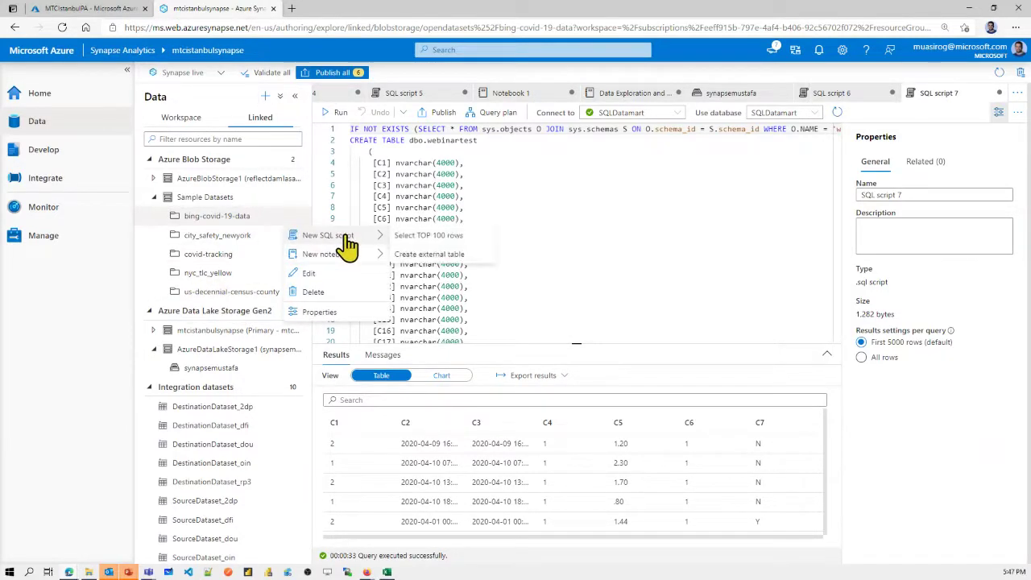
left_click(319, 312)
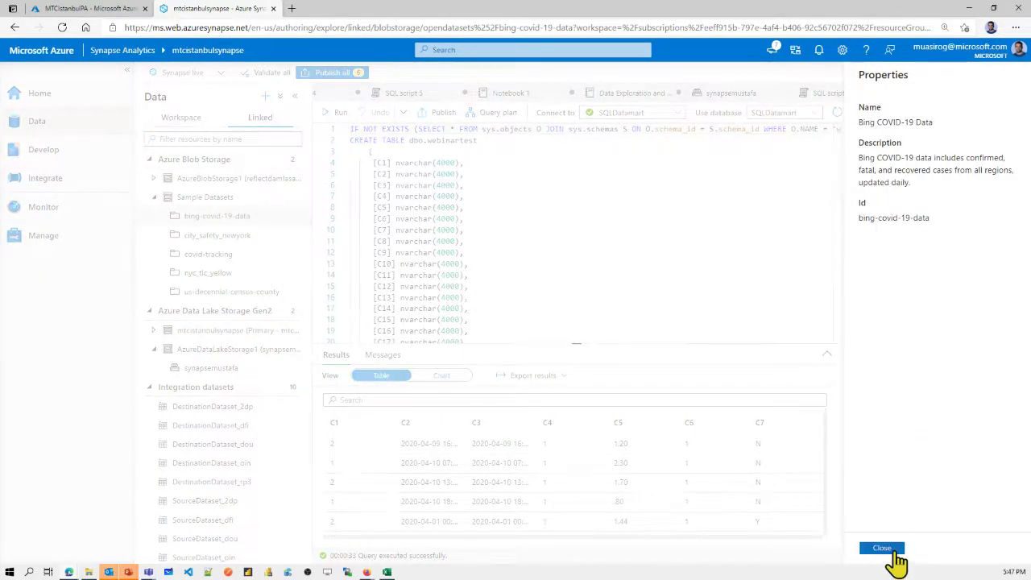
left_click(894, 554)
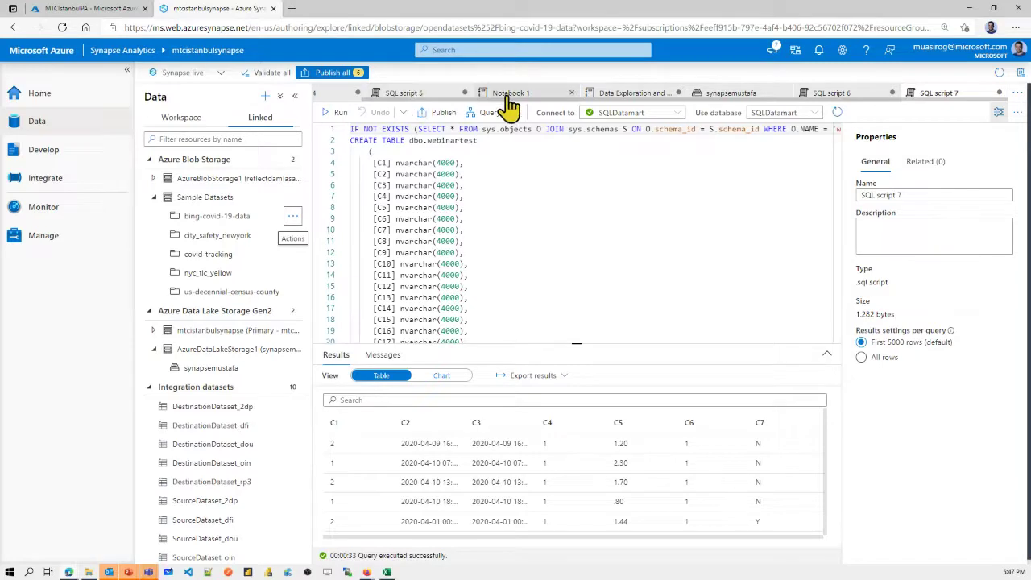
Step: Create a new data flow among the development resources and add a first source to it, dismissing the guided tips
left_click(50, 157)
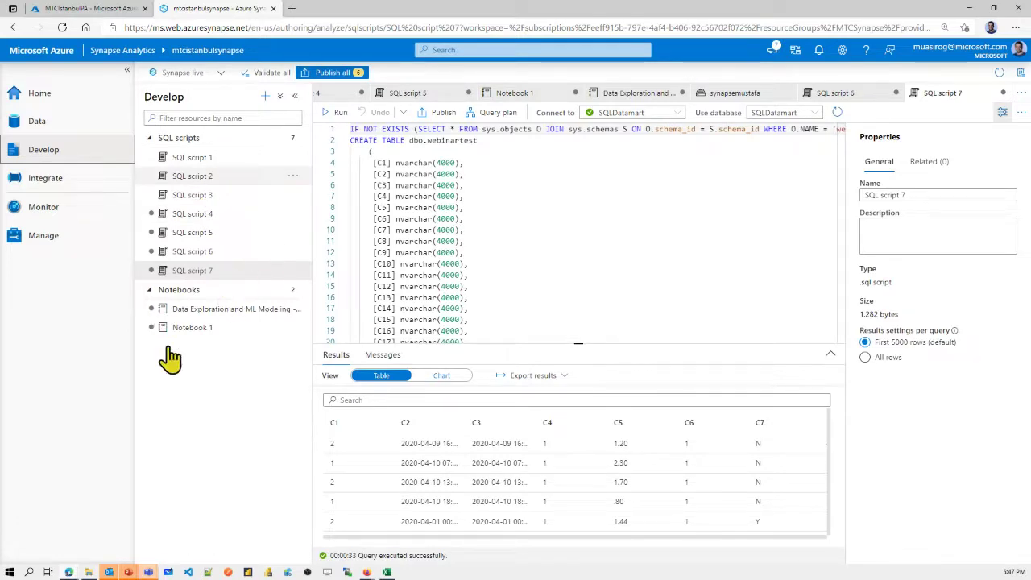
left_click(266, 97)
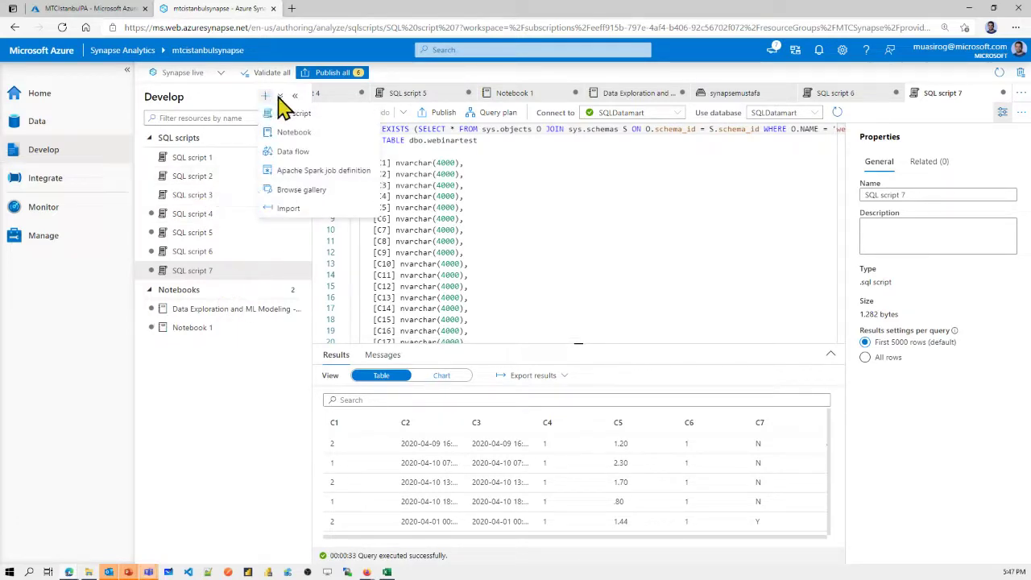
left_click(288, 159)
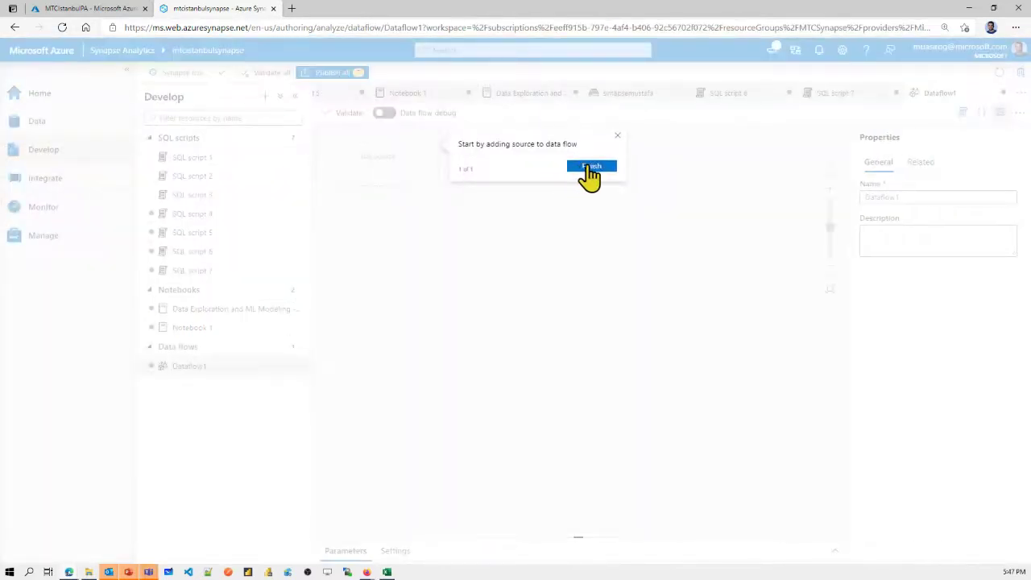
left_click(590, 169)
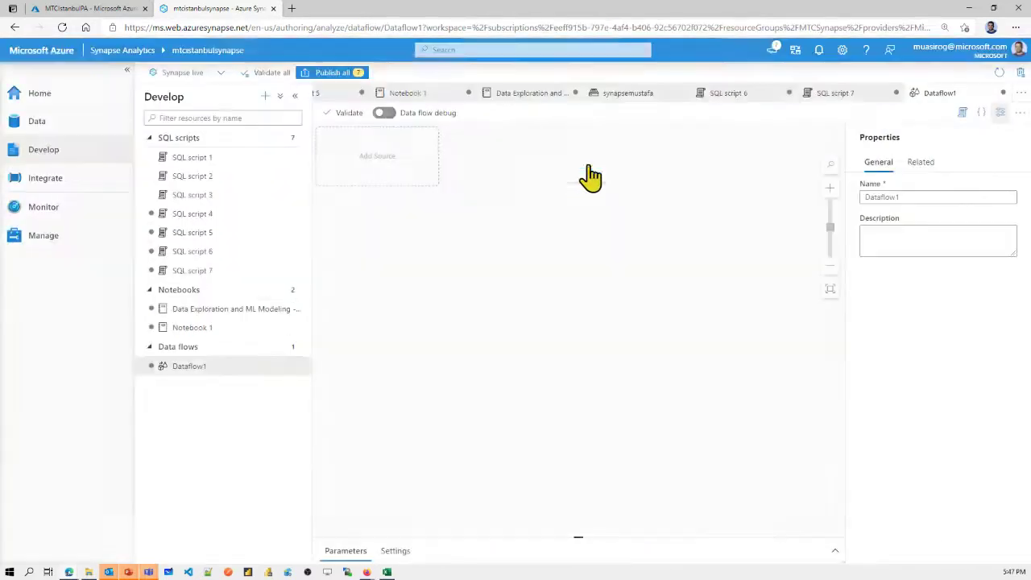
left_click(385, 177)
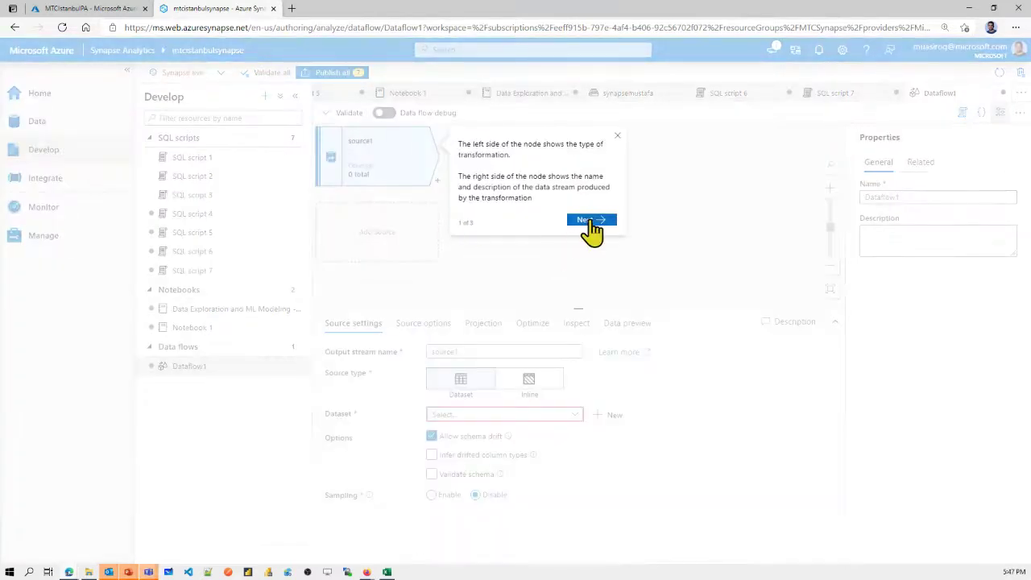
left_click(588, 219)
left_click(617, 137)
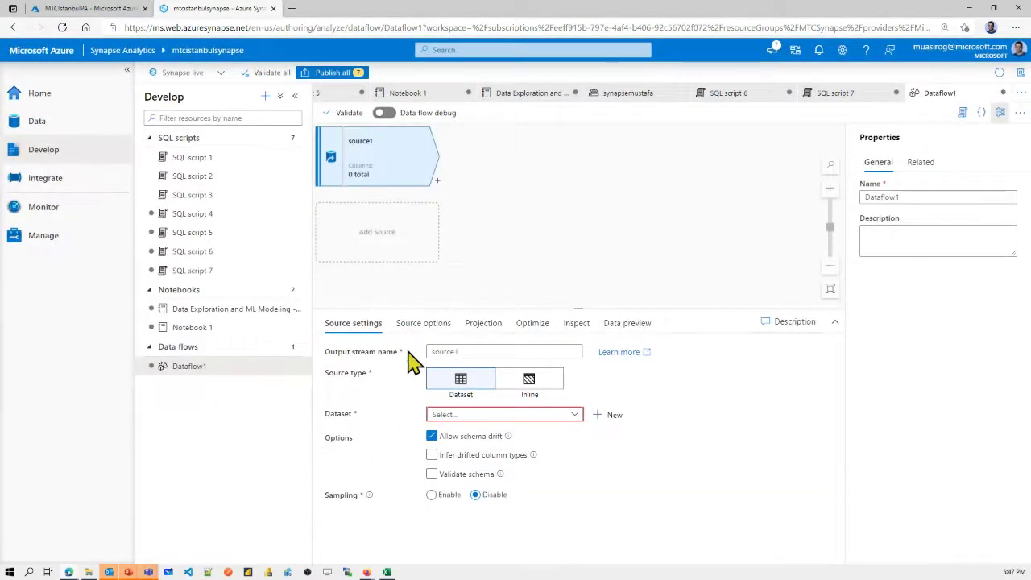
Step: Check the existing datasets available for the data flow source and start a new integration dataset for it
left_click(573, 416)
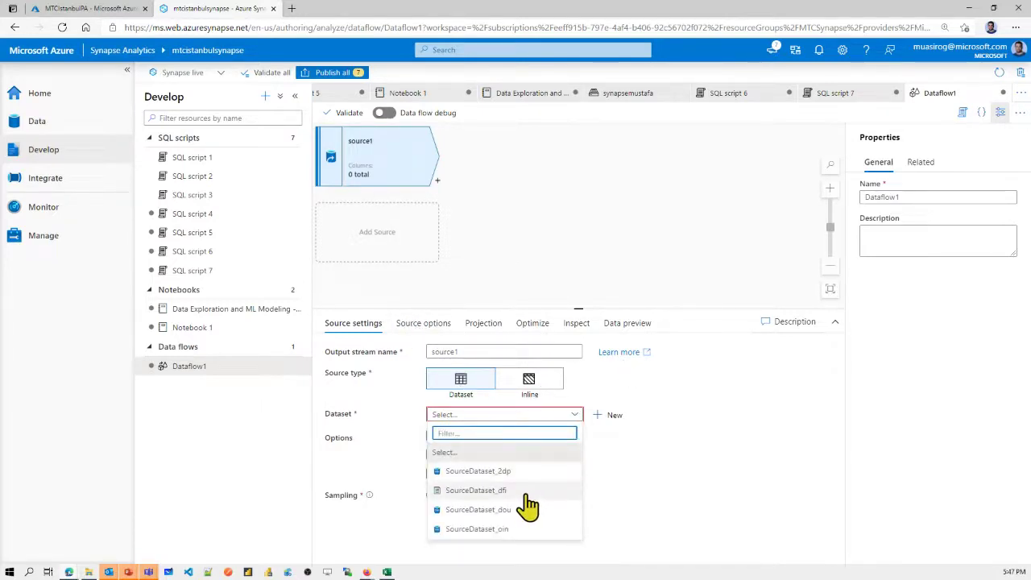
left_click(612, 417)
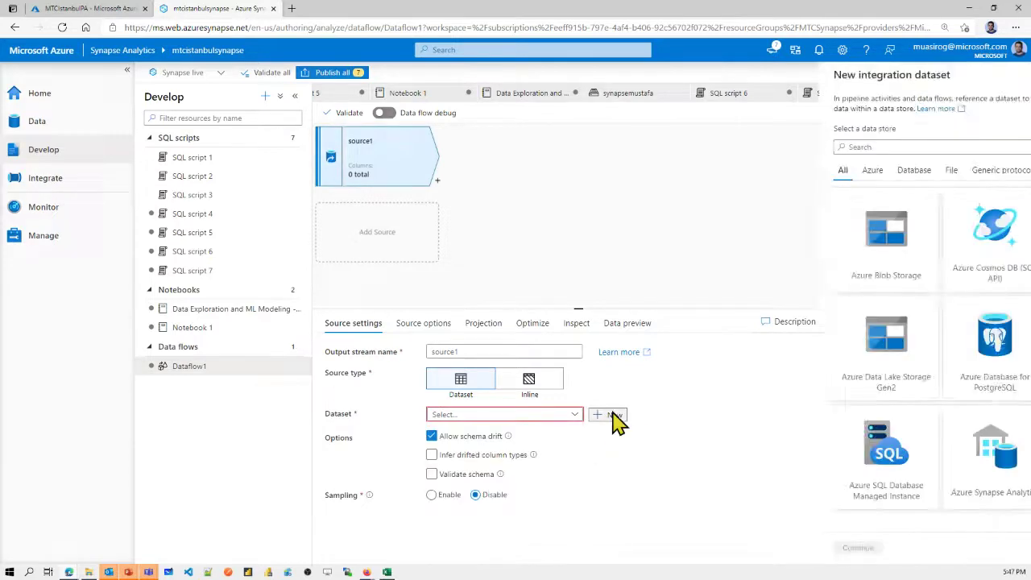
Step: Try to create an Azure Synapse Analytics dataset for source1 using the linked service mtcistanbulsynapse-WorkspaceDefaultSqlServer
scroll(767, 327, "down", 5)
scroll(771, 326, "down", 15)
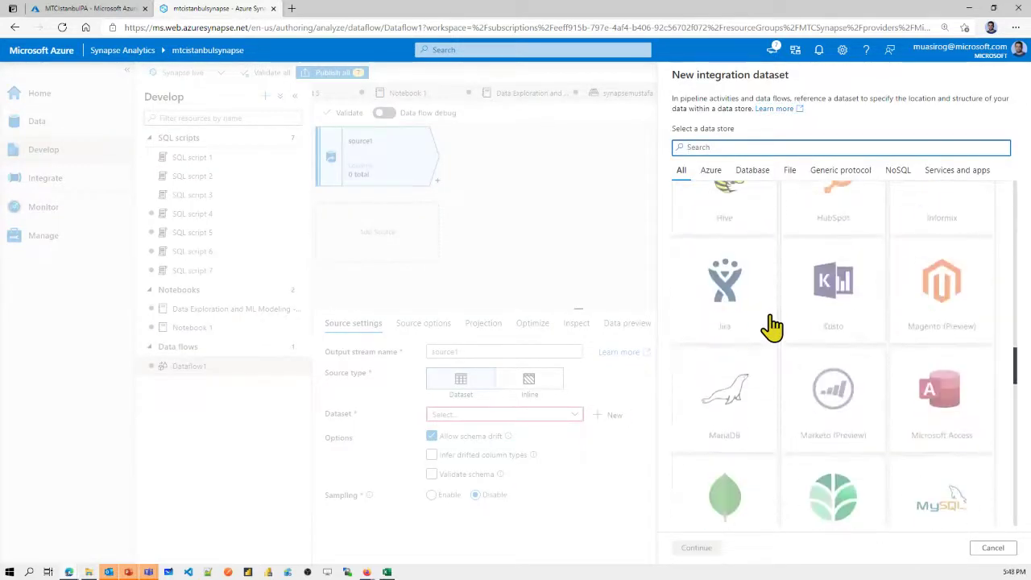
scroll(771, 326, "up", 15)
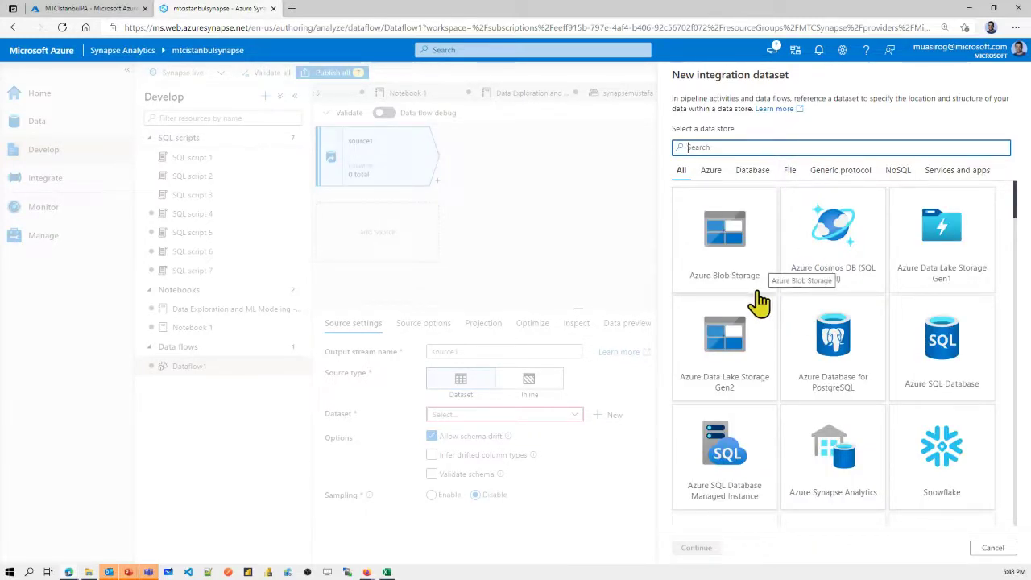
scroll(913, 342, "down", 5)
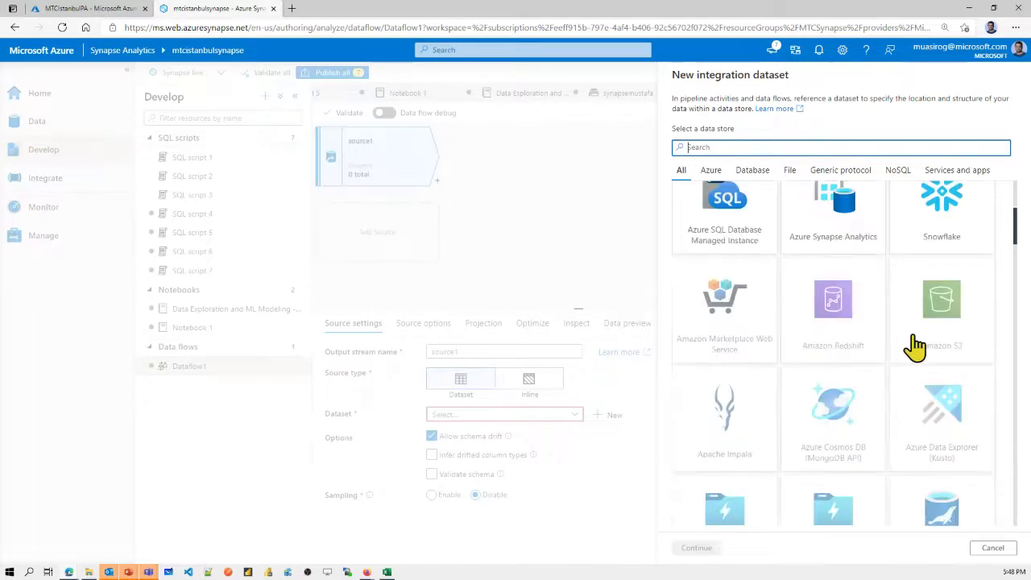
scroll(917, 344, "up", 5)
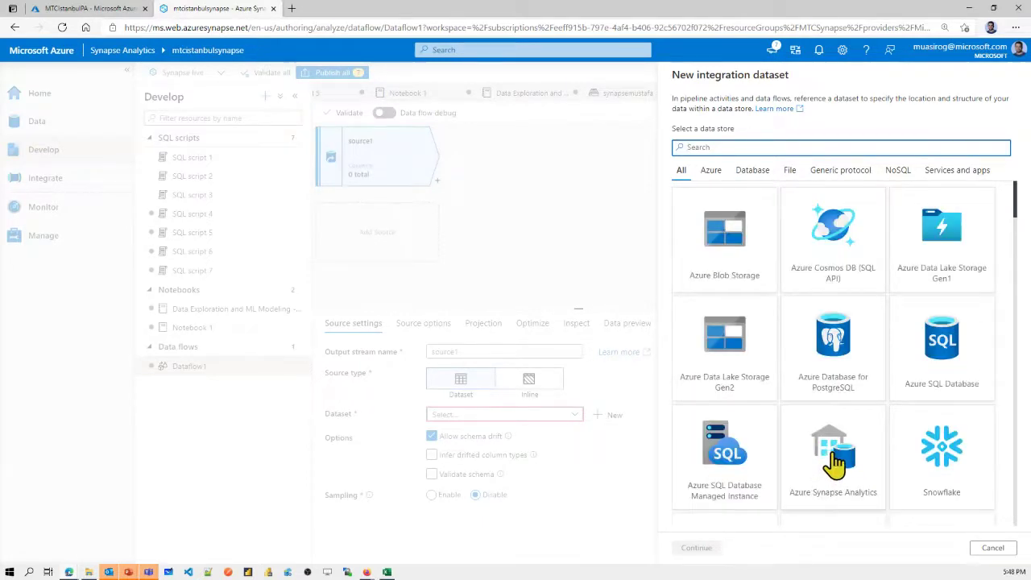
left_click(835, 463)
left_click(694, 547)
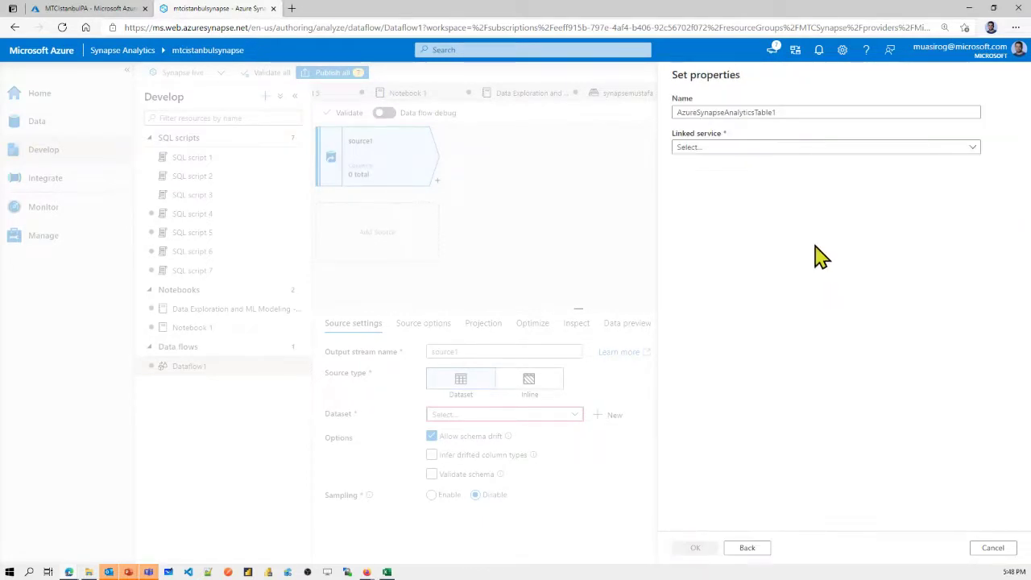
left_click(726, 147)
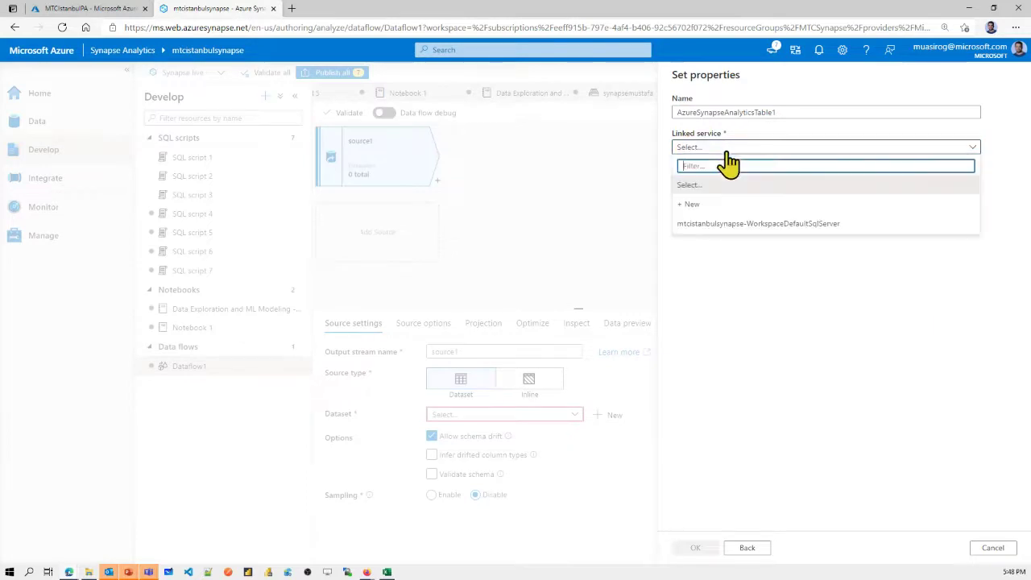
left_click(729, 225)
Step: Try to choose a table for the Synapse Analytics dataset and refresh the table list, returning to the data store selection
left_click(747, 218)
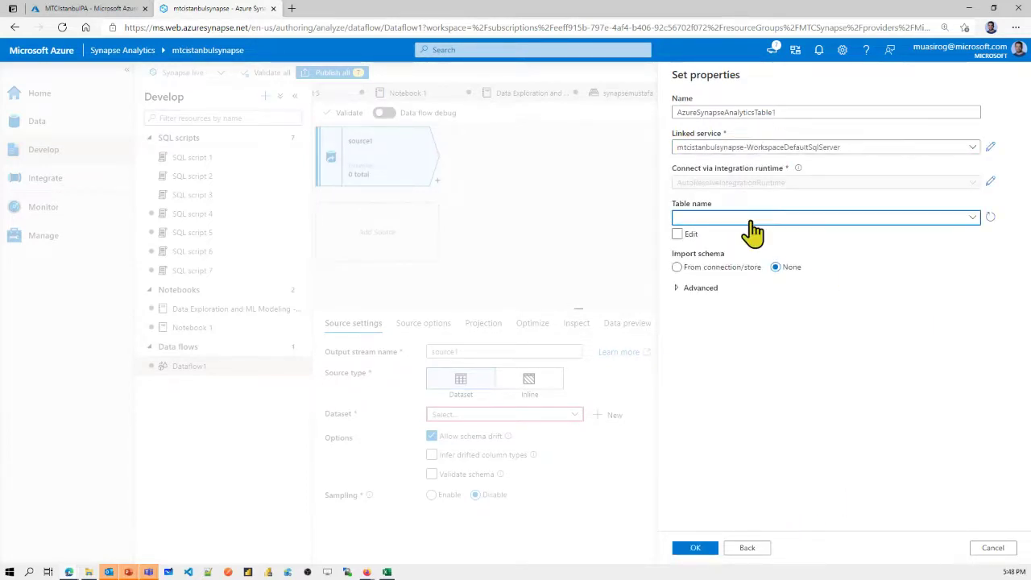
left_click(708, 238)
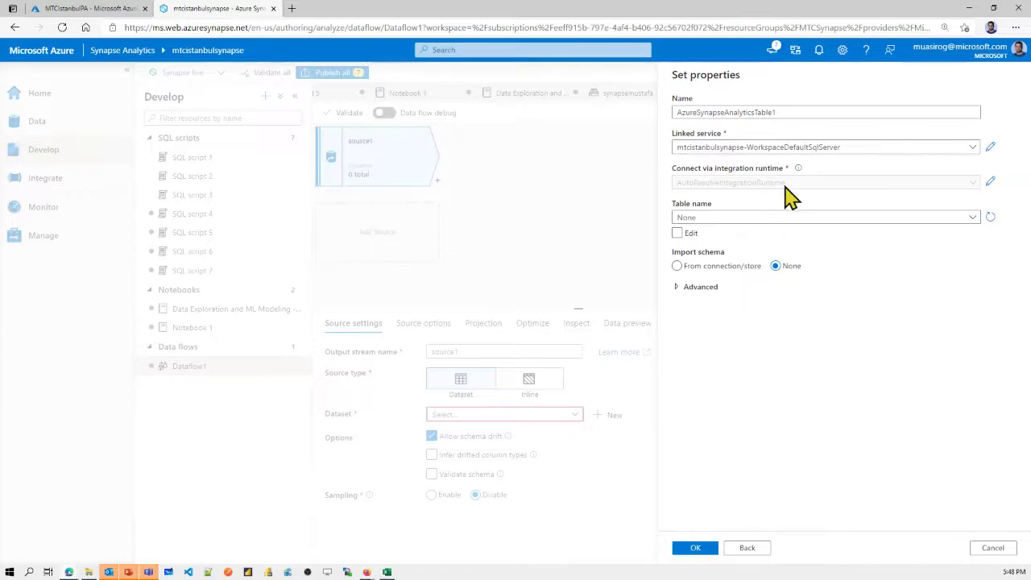
left_click(852, 160)
left_click(765, 219)
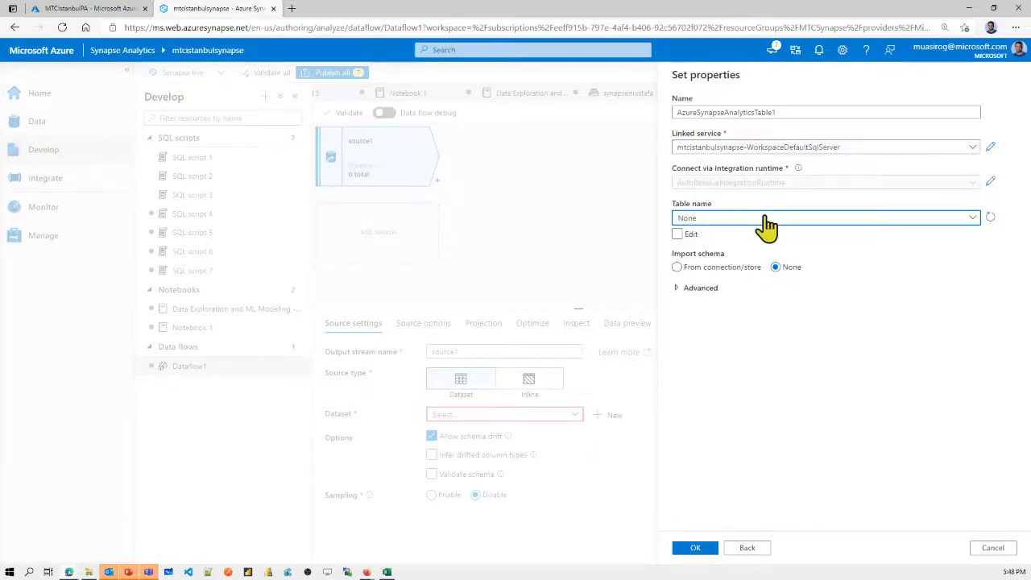
left_click(972, 218)
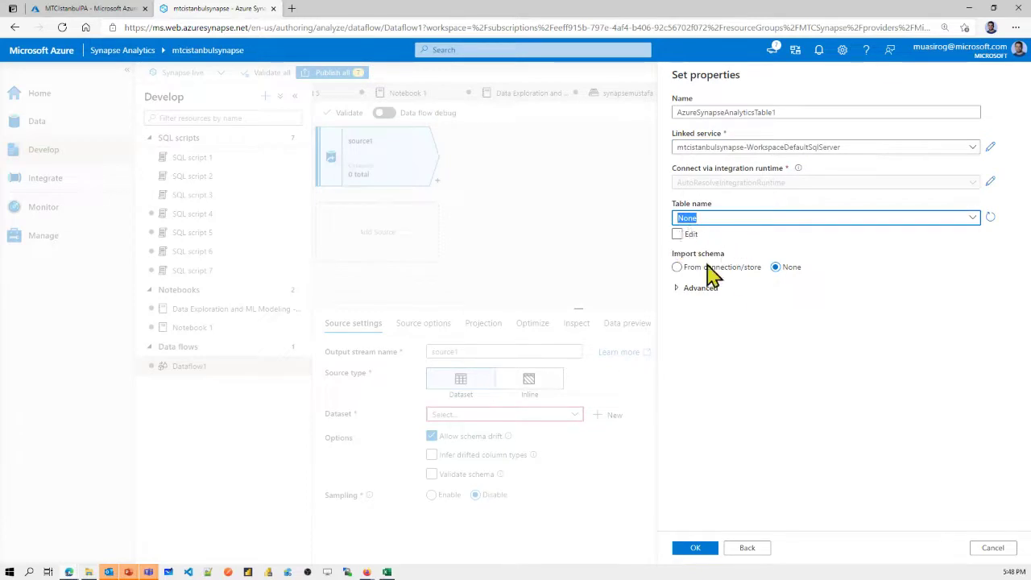
left_click(830, 318)
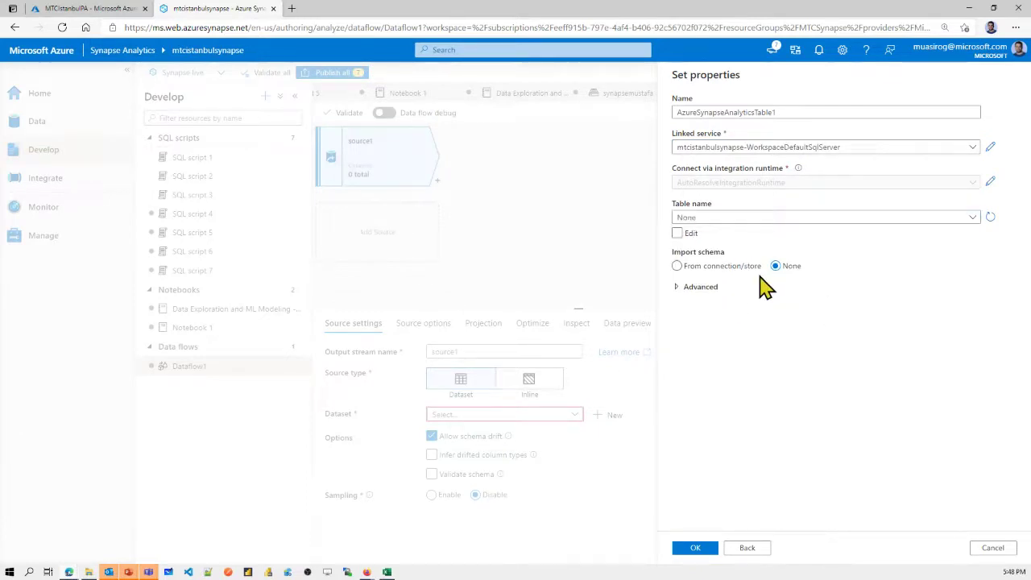
left_click(712, 213)
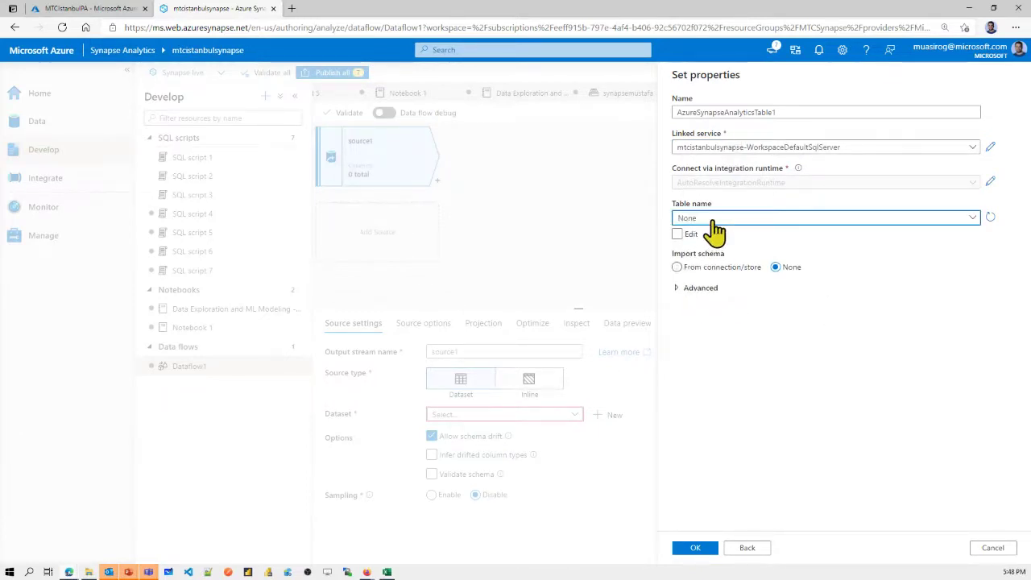
left_click(992, 218)
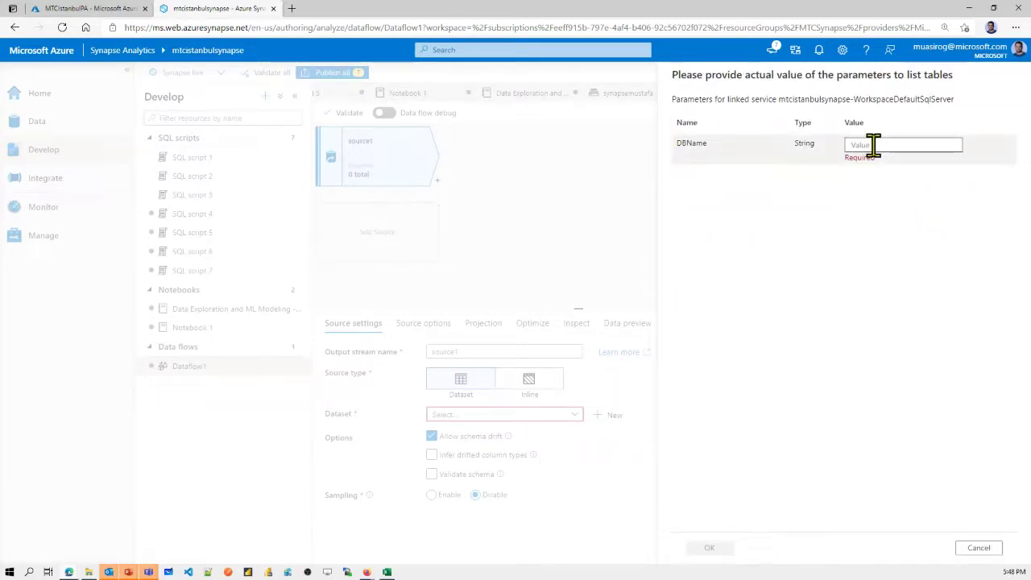
left_click(974, 549)
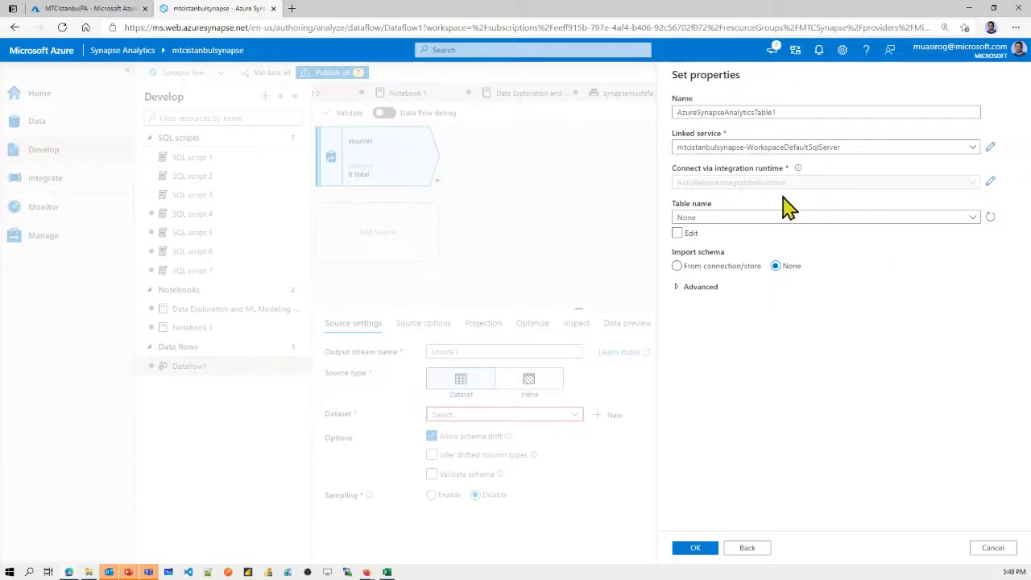
left_click(869, 152)
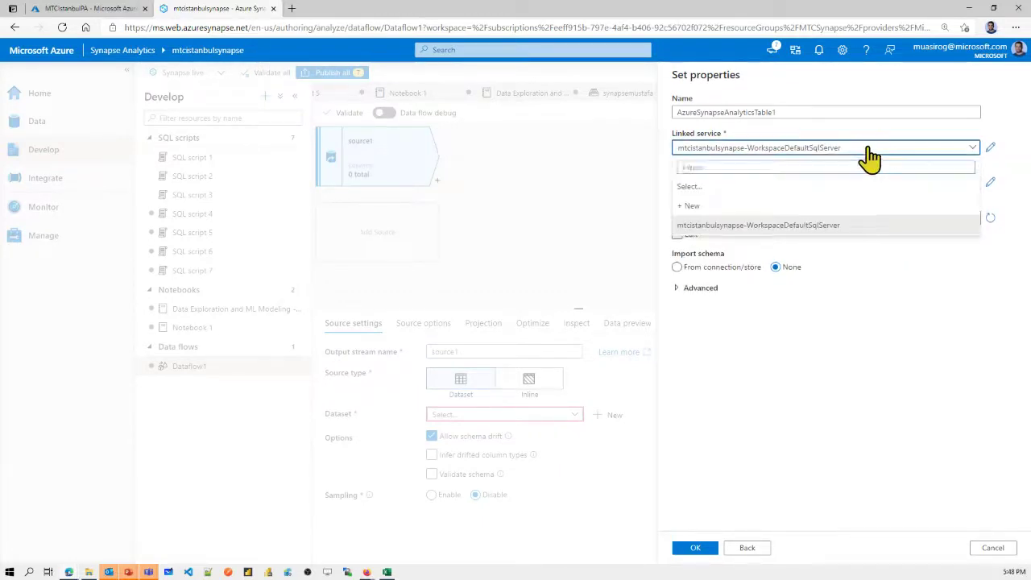
left_click(870, 151)
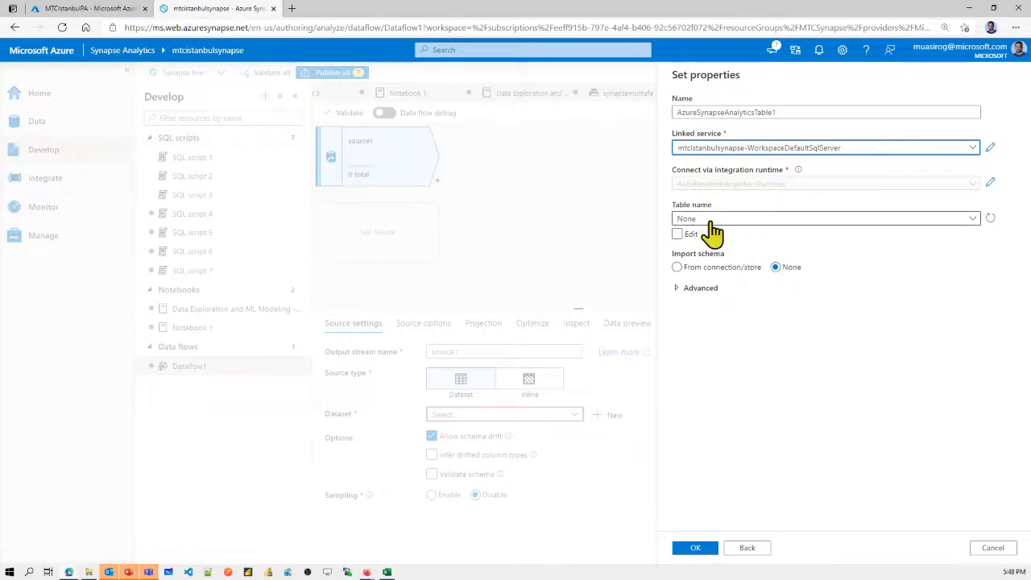
left_click(749, 547)
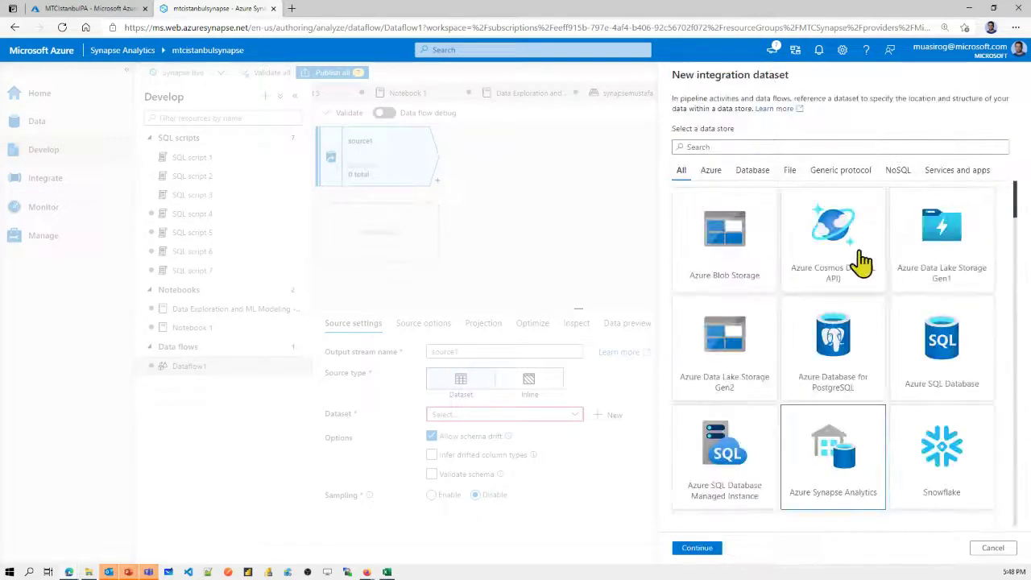
Step: Try to create a DelimitedText dataset on Azure Data Lake Storage Gen1, and cancel the new dataset
left_click(930, 224)
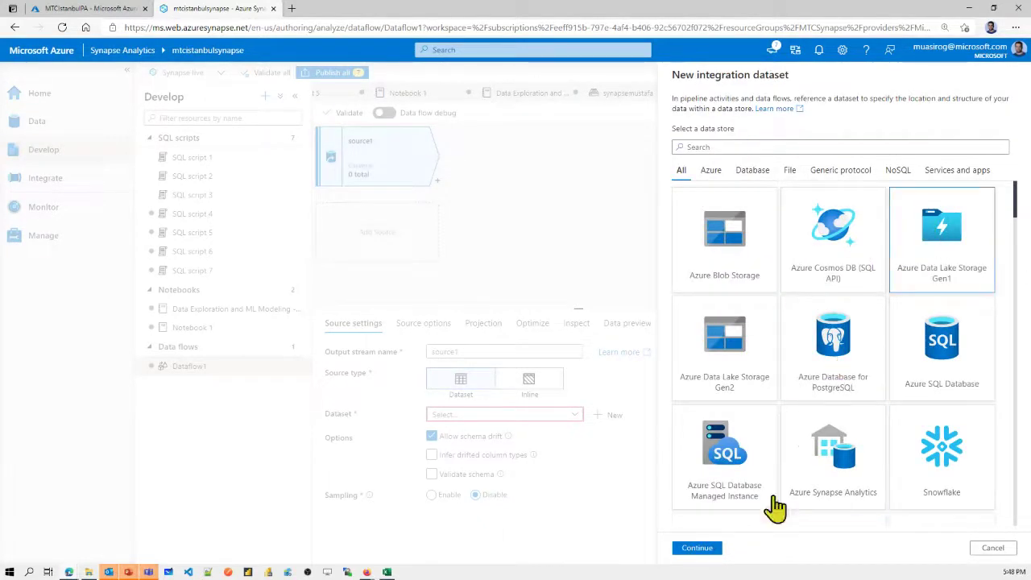
left_click(697, 549)
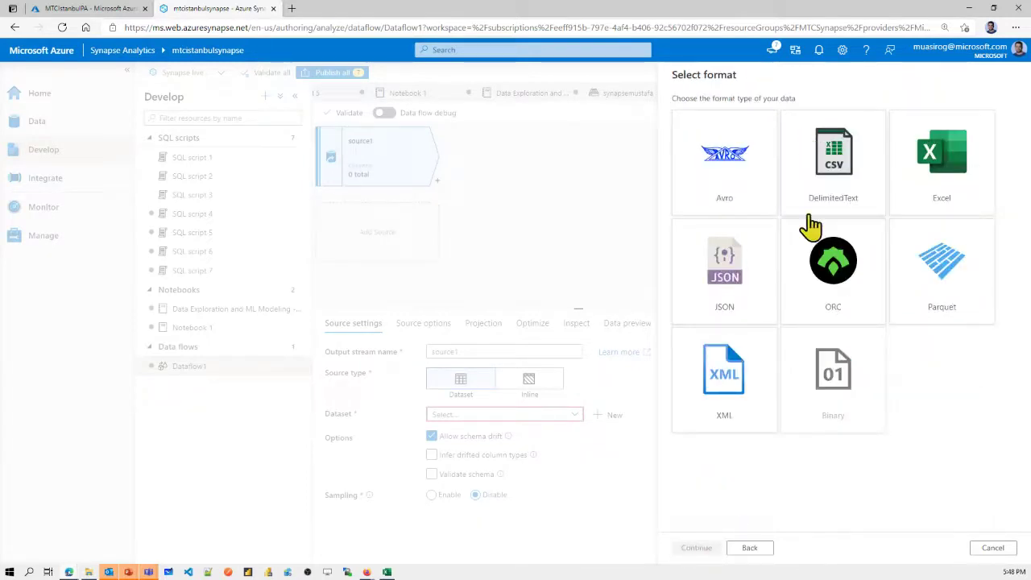
left_click(742, 548)
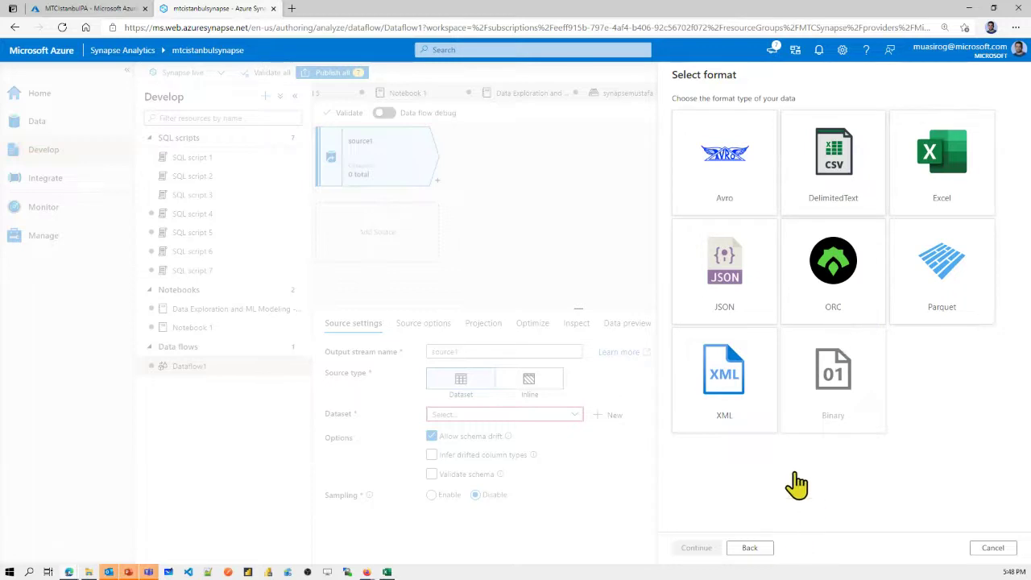
left_click(836, 184)
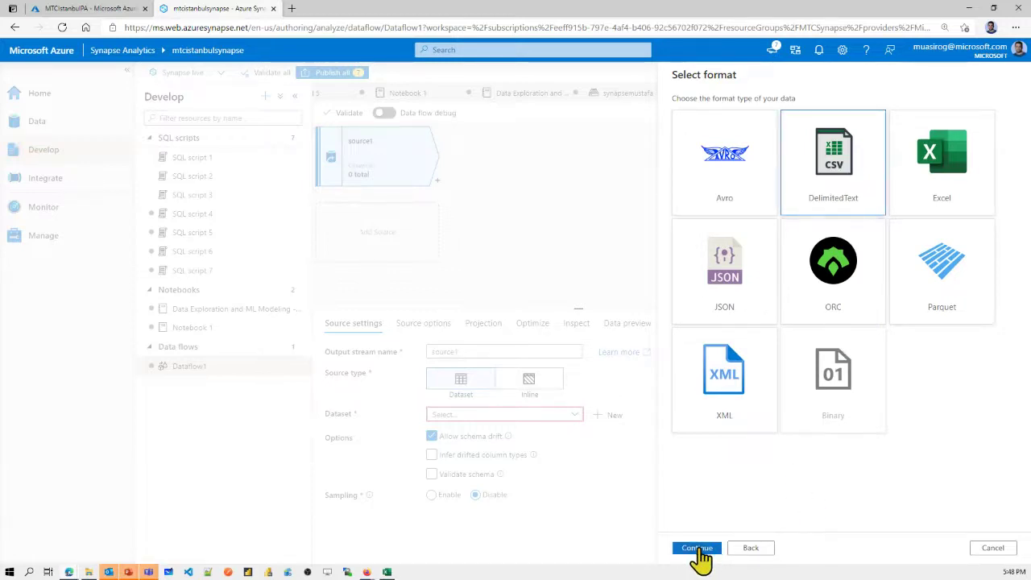
left_click(698, 549)
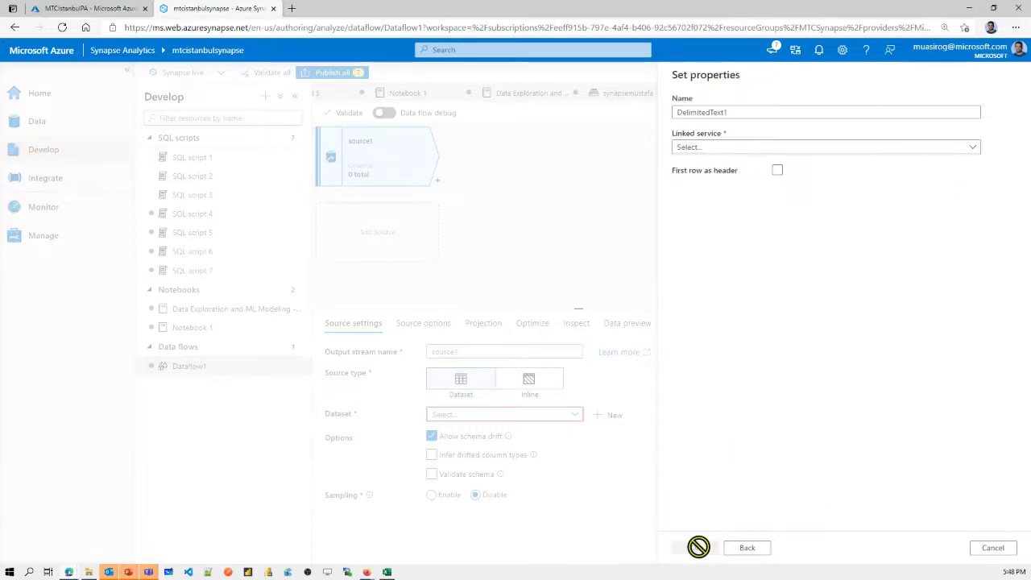
left_click(741, 150)
left_click(713, 187)
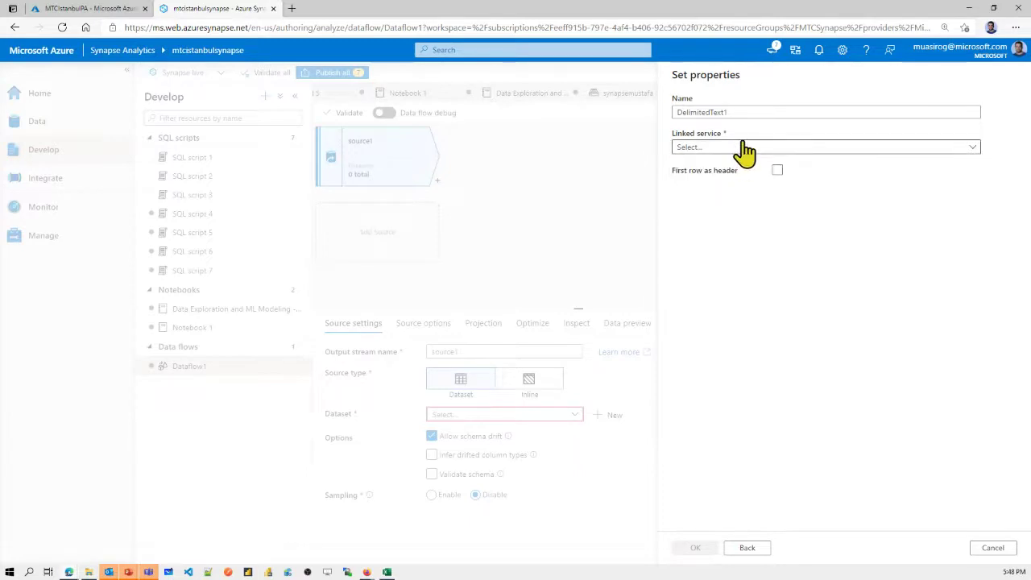
left_click(990, 549)
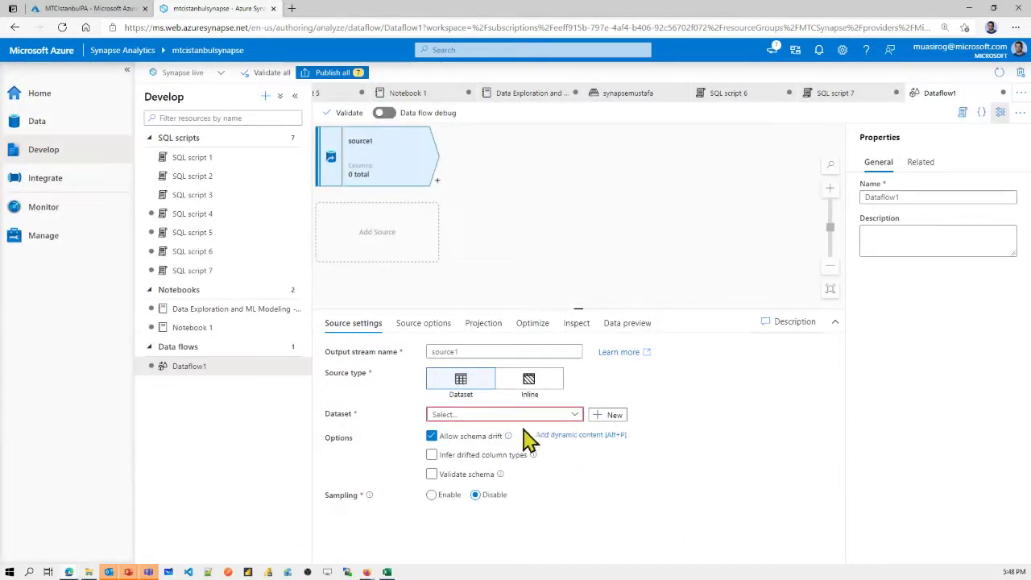
Step: Assign the existing dataset SourceDataset_dfi to source1 in the data flow
left_click(530, 416)
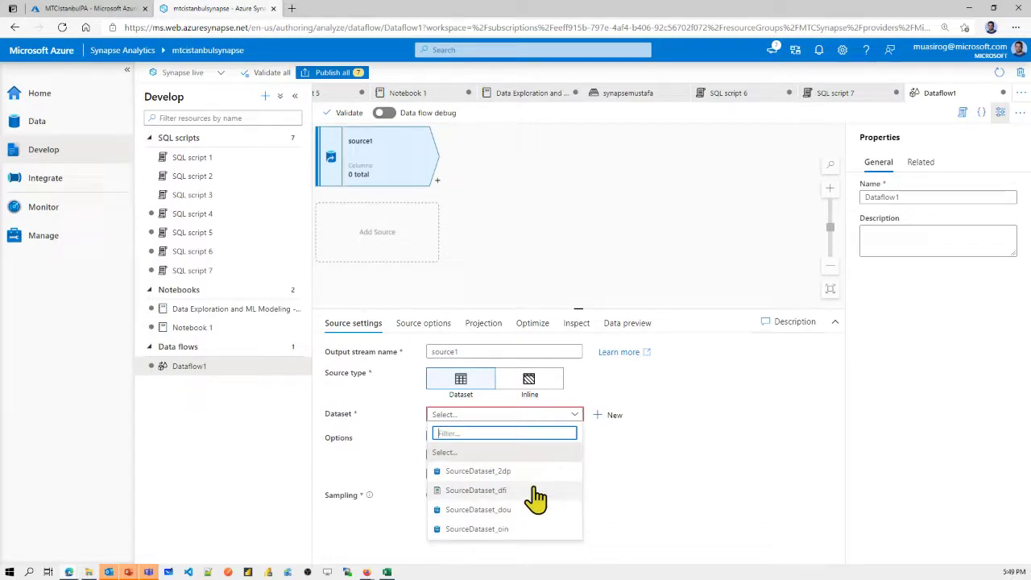
left_click(536, 491)
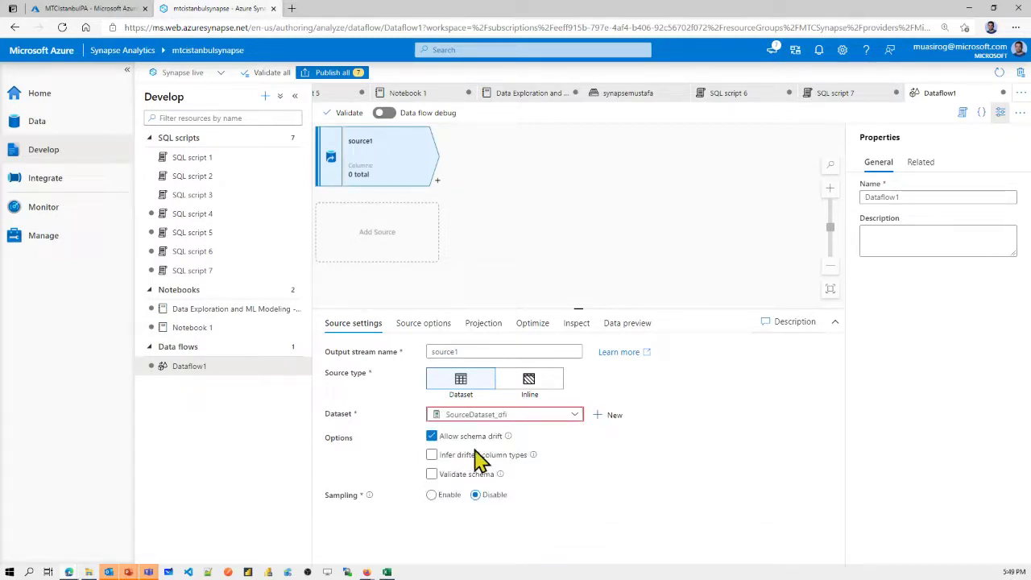
Step: Review source1's source options and the column types in its projection, returning to its source settings
left_click(430, 331)
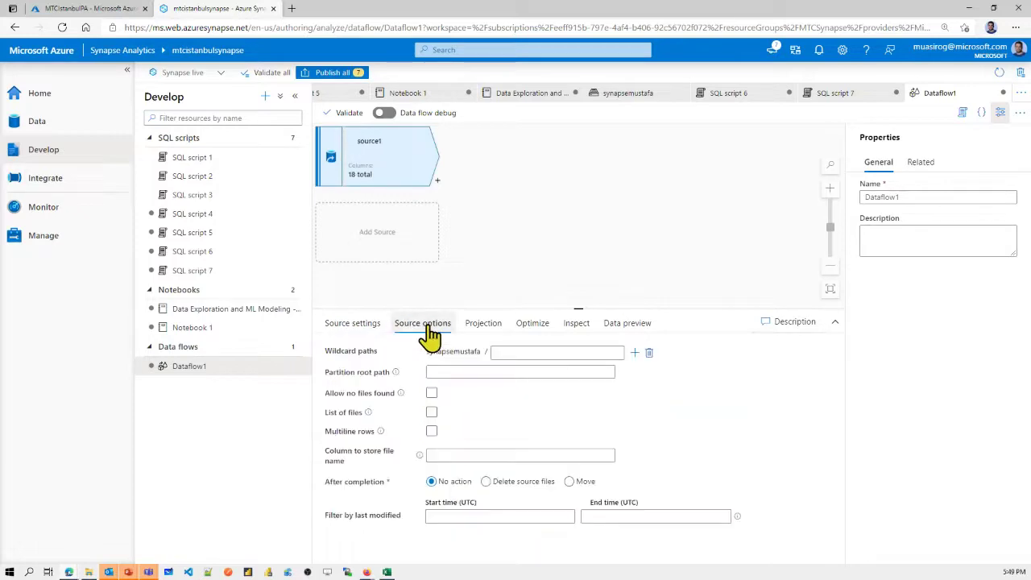
left_click(487, 326)
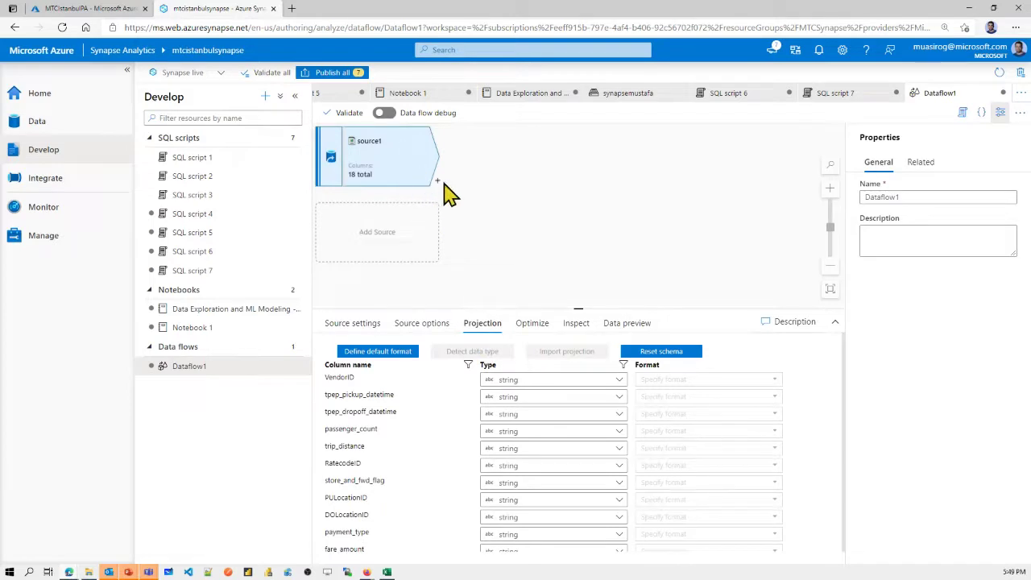
left_click_drag(559, 408, 427, 331)
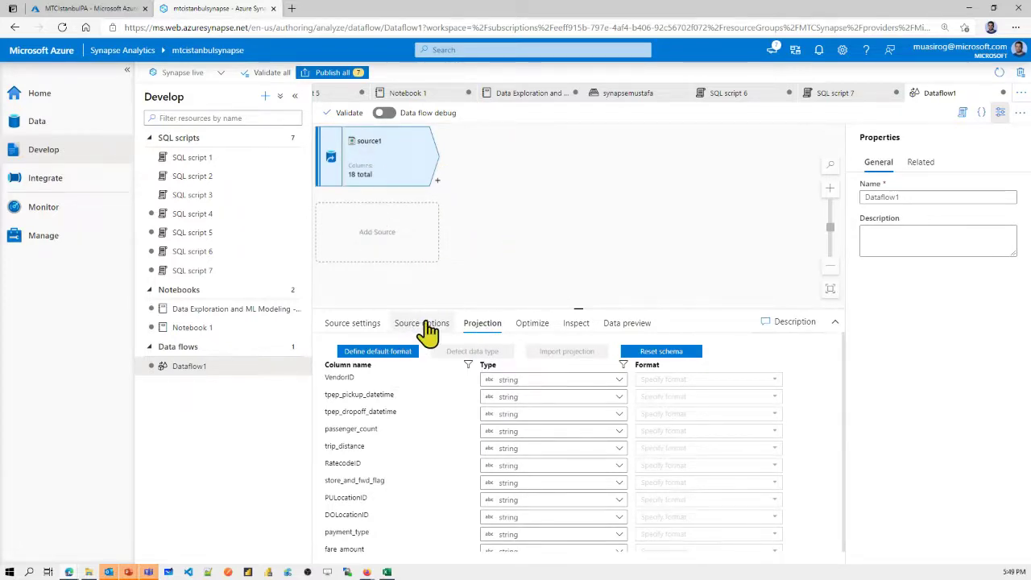
left_click(409, 332)
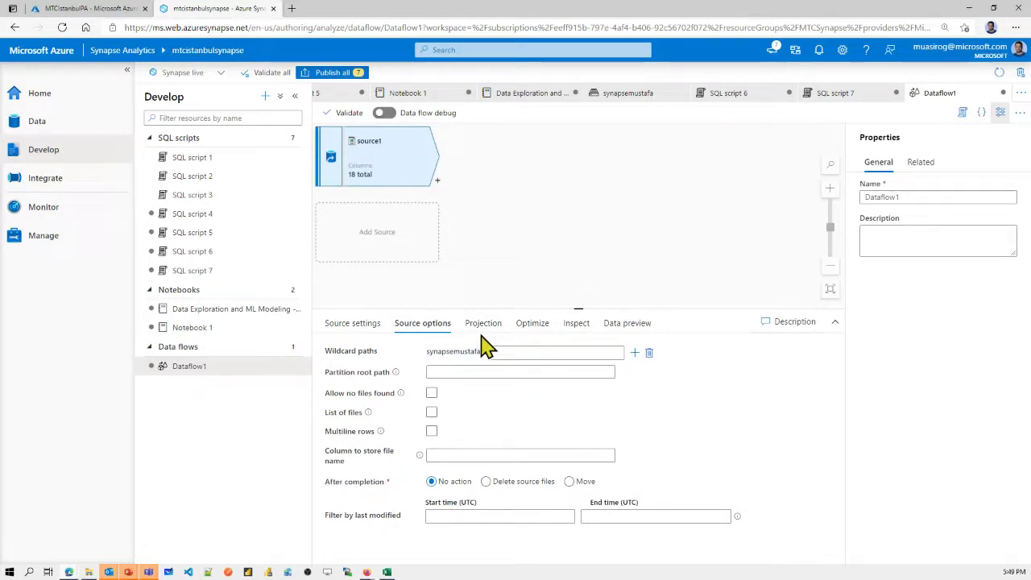
left_click_drag(456, 338, 434, 342)
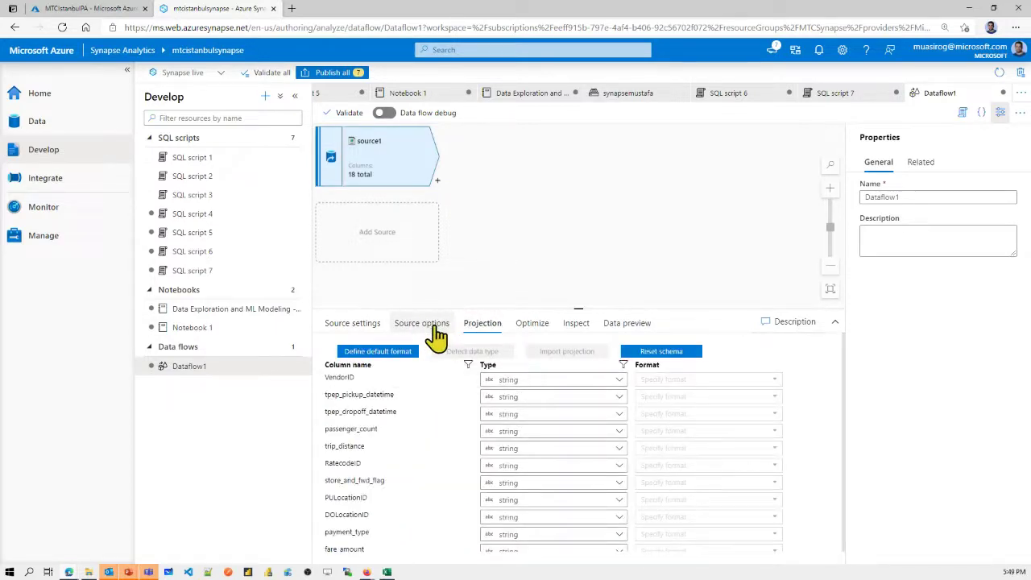
left_click(427, 325)
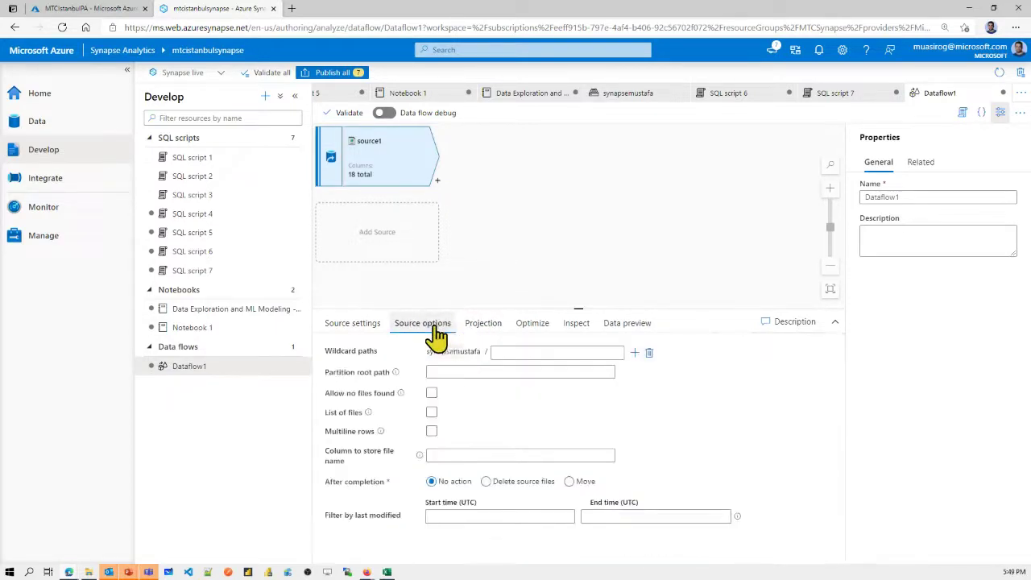
left_click(355, 330)
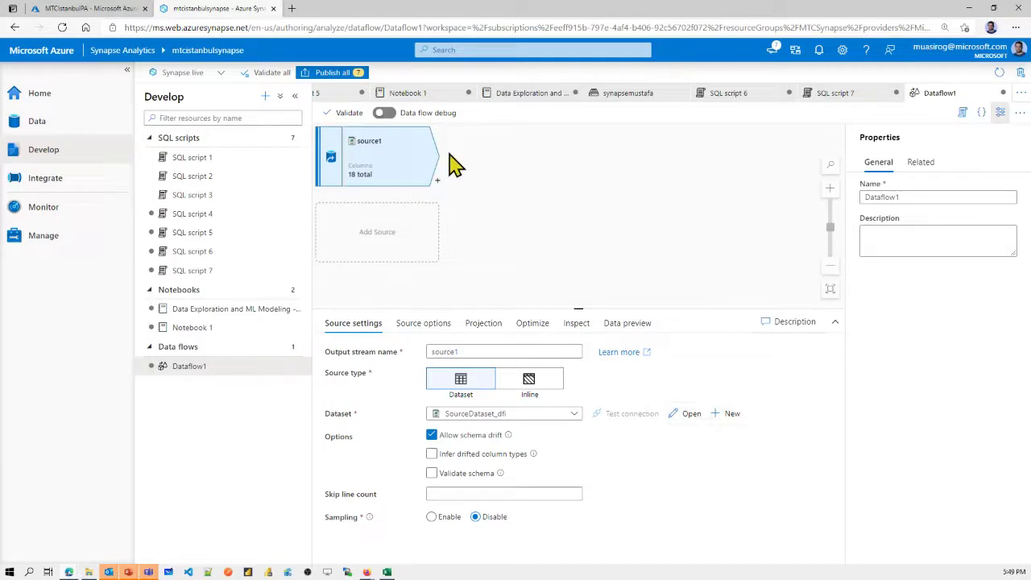
Step: Add a second source to the data flow and assign the existing dataset SourceDataset_2dp to it
left_click(393, 238)
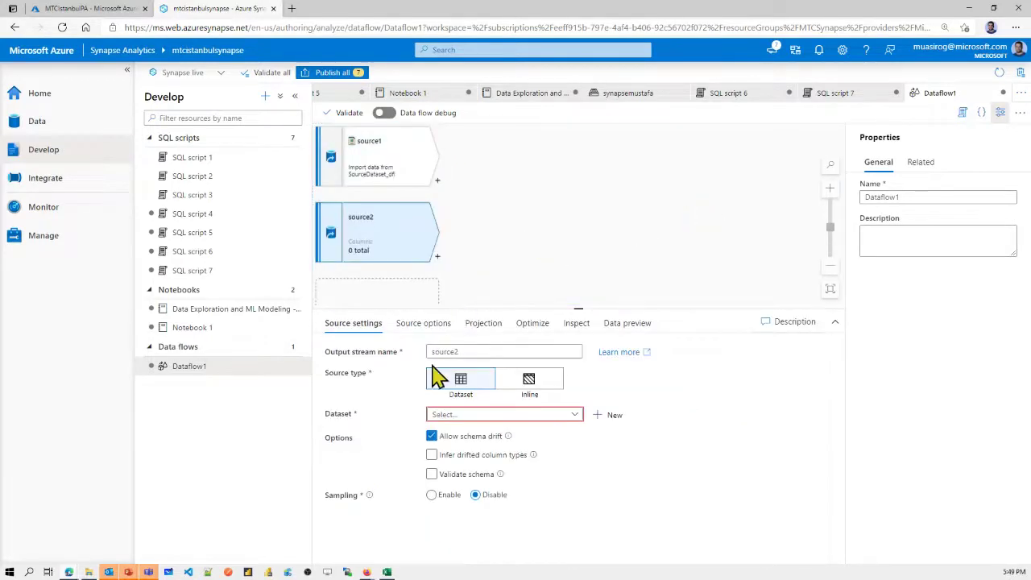
left_click(565, 414)
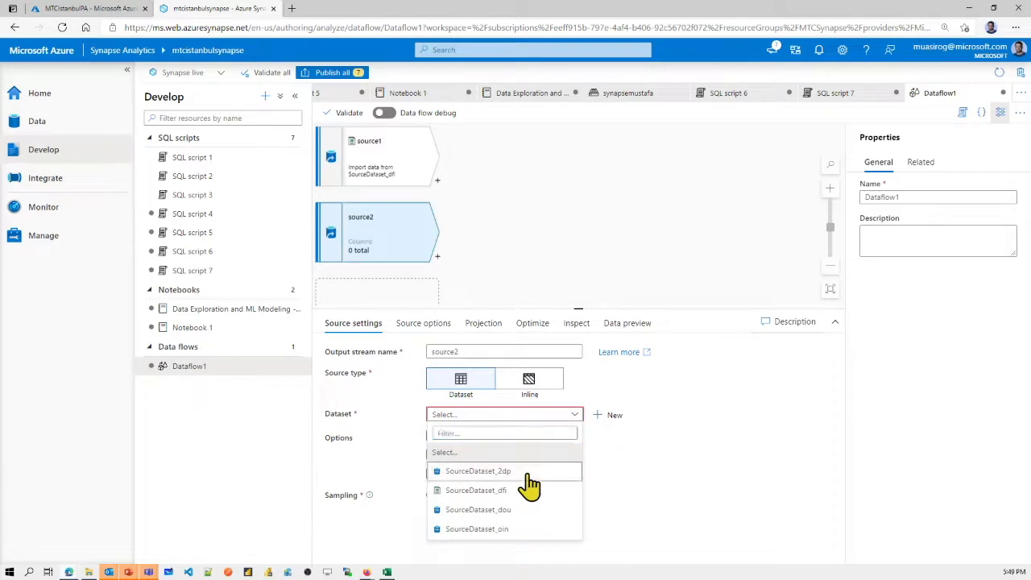
left_click(532, 472)
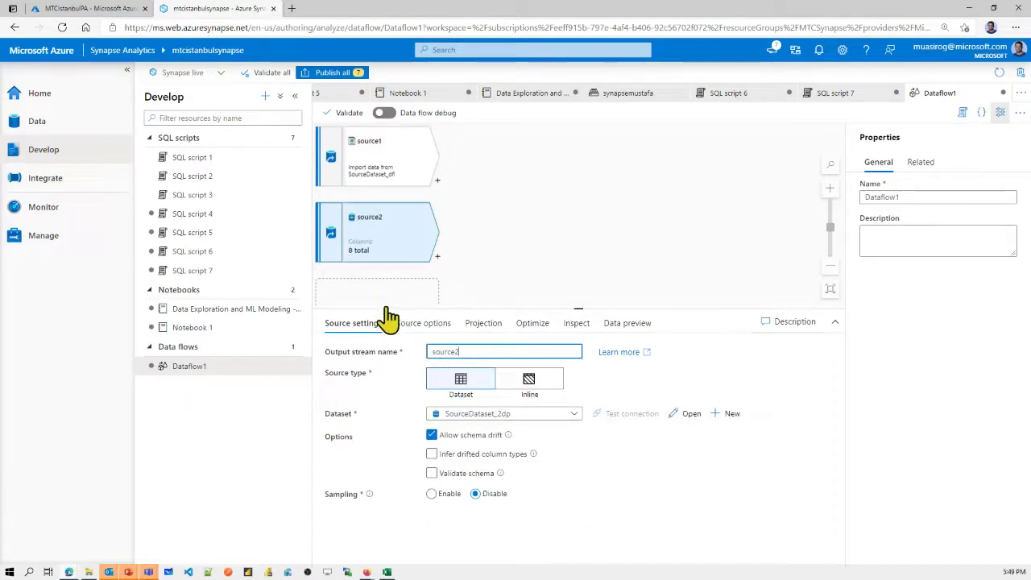
Step: Review source2's source options, trying the Query and Stored procedure input types before returning to Table
left_click(413, 324)
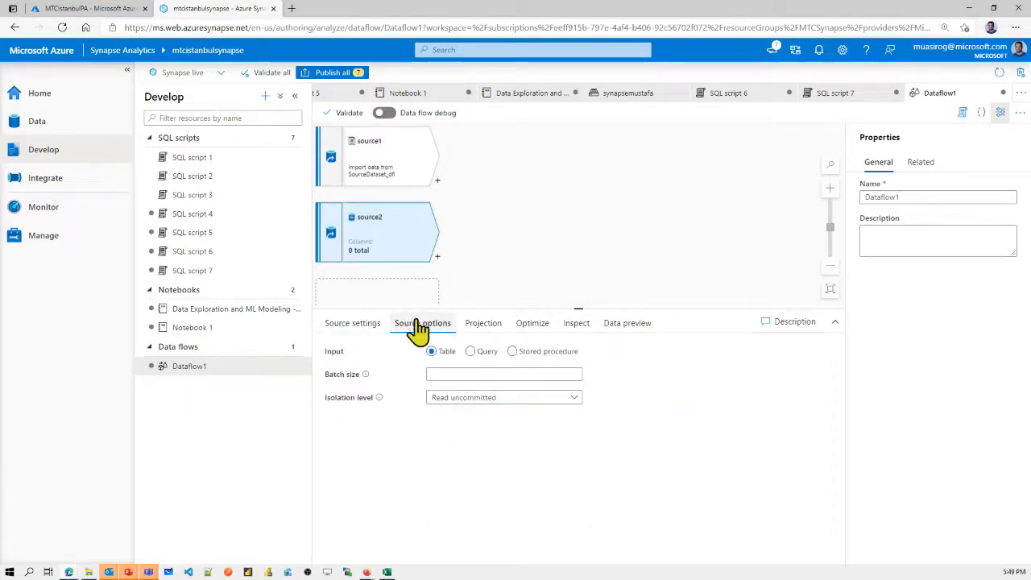
left_click(378, 174)
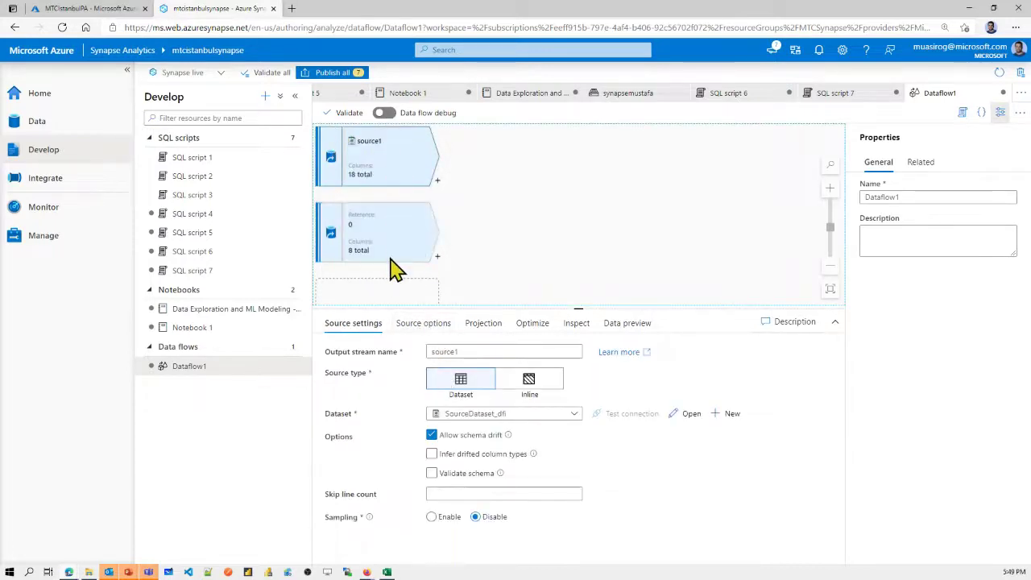
left_click(392, 233)
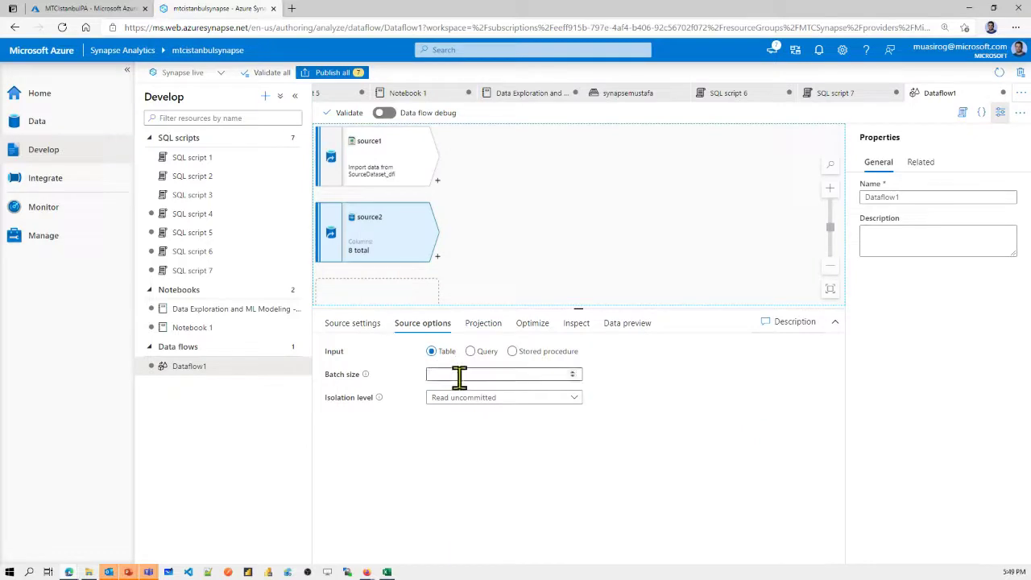
left_click(470, 351)
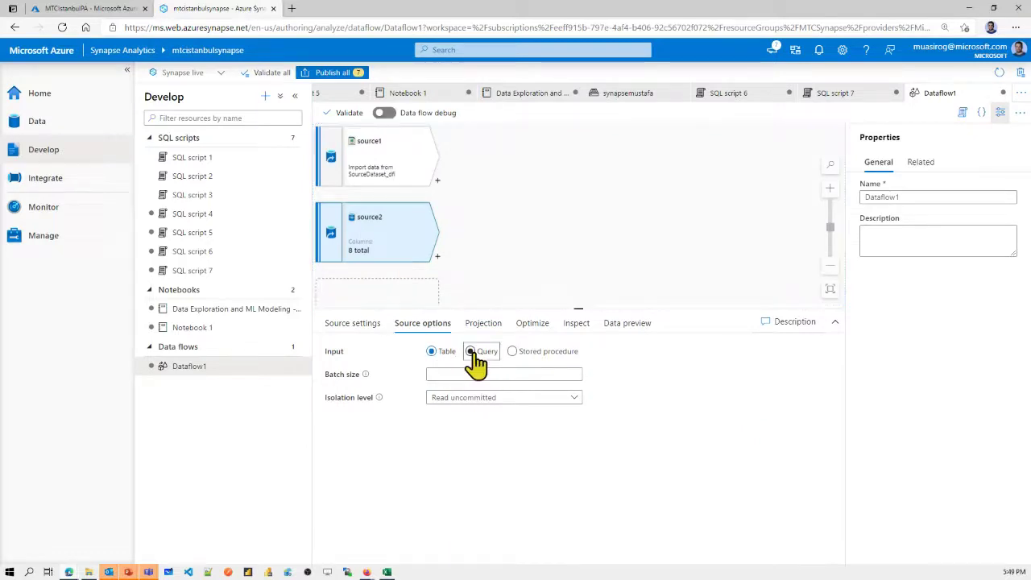
left_click(543, 354)
left_click(439, 353)
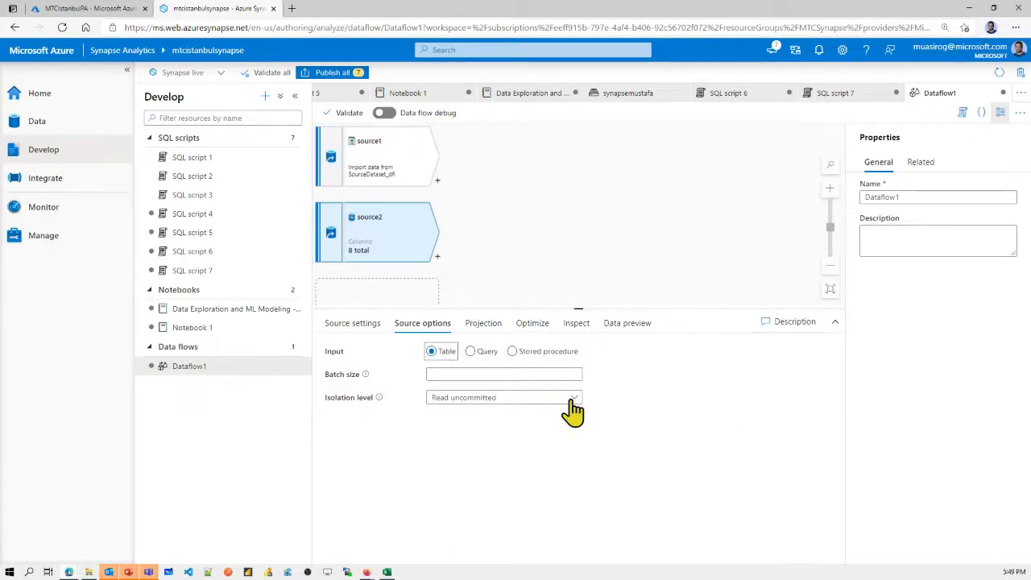
Step: Examine source2's projected column types, its batch size option and its source settings, returning to the projection
left_click(483, 324)
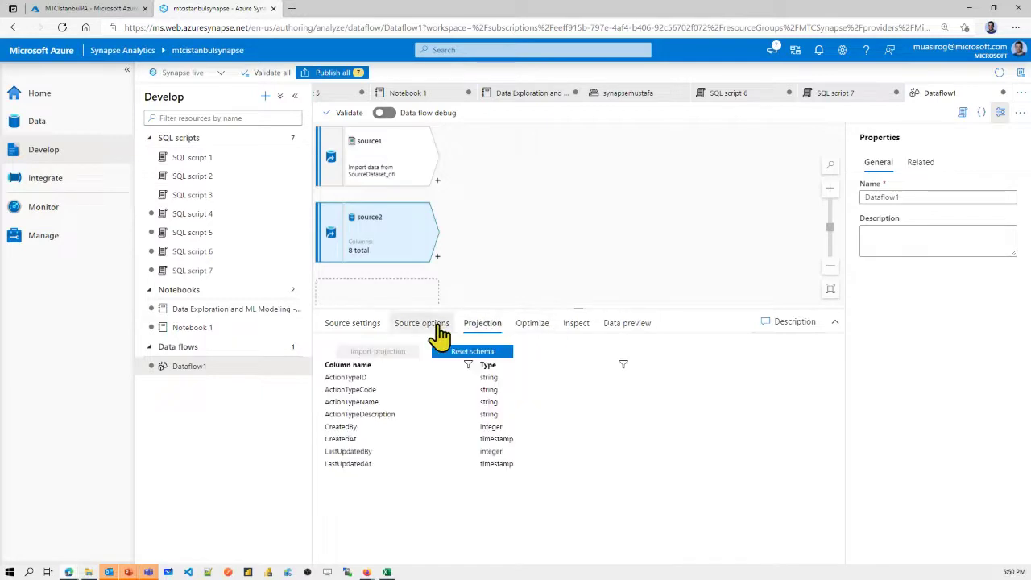
left_click(423, 323)
left_click(534, 374)
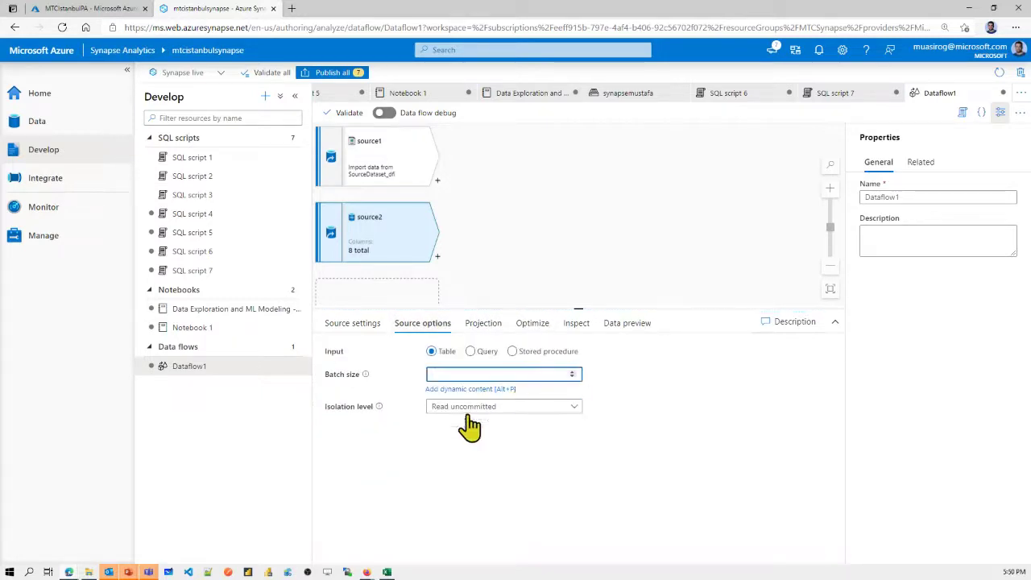
left_click(347, 326)
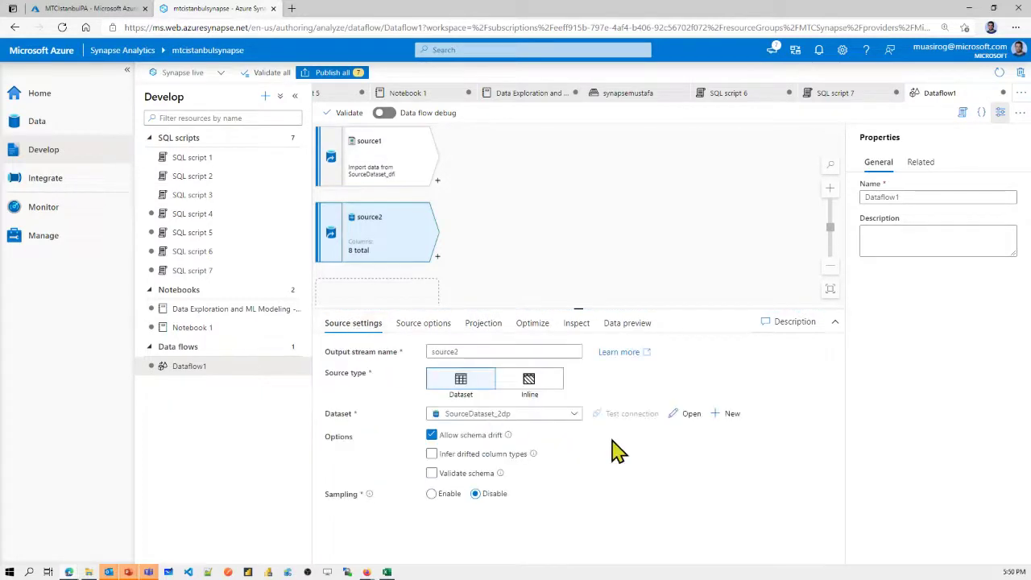
left_click(475, 326)
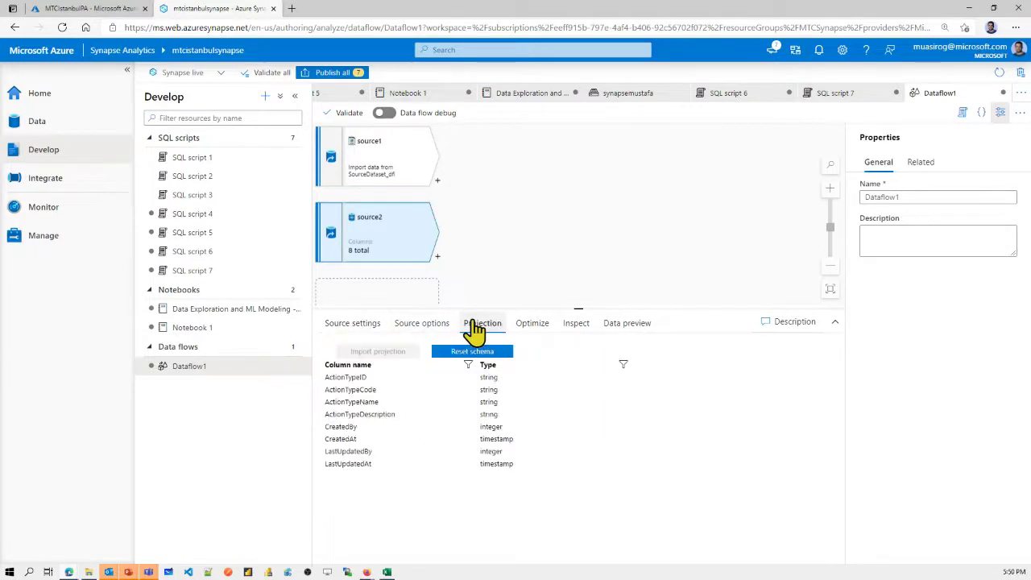
left_click(617, 387)
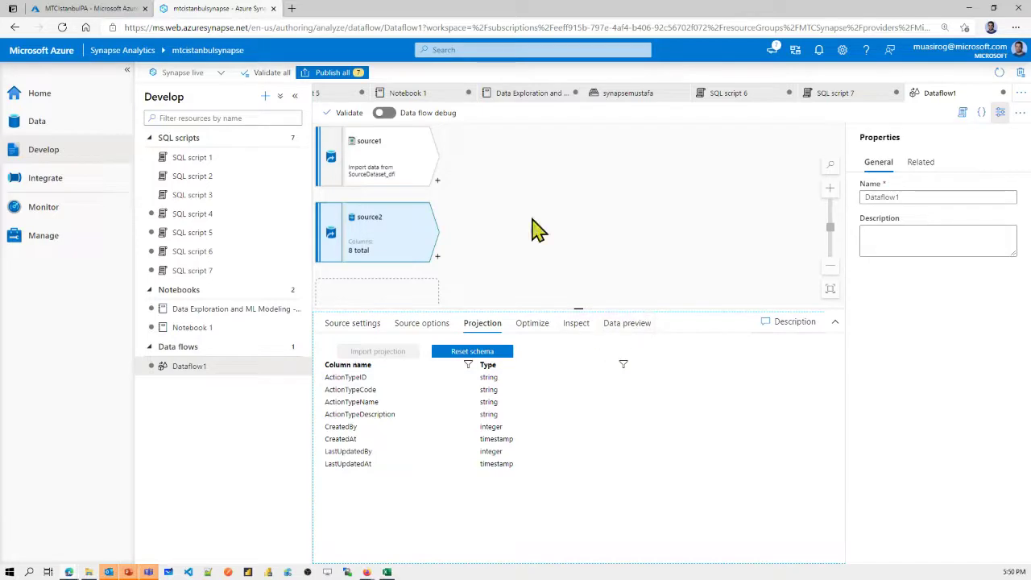
Step: Look through the available transformations for source2 and append a Union transformation
left_click(437, 257)
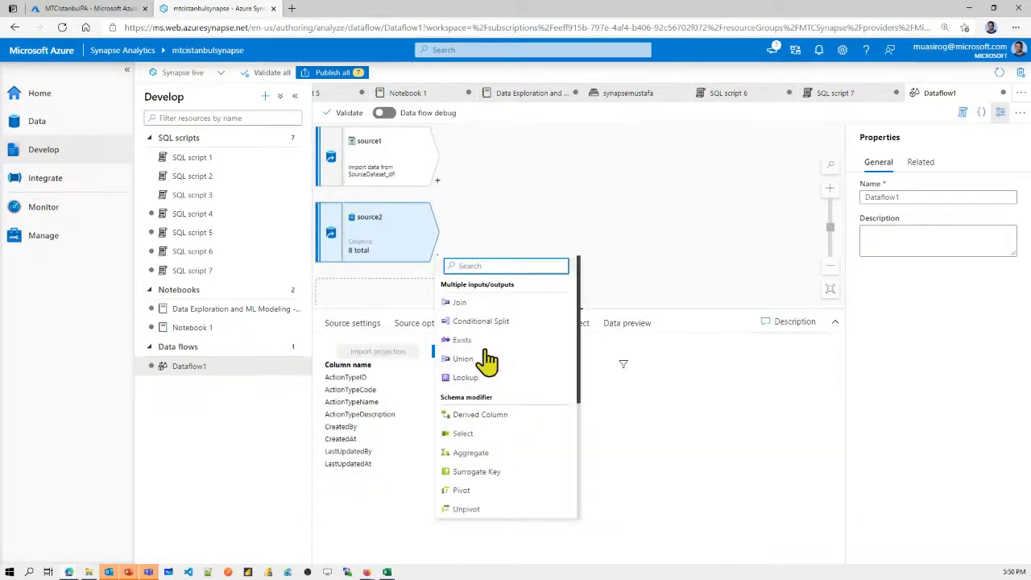
scroll(516, 396, "down", 3)
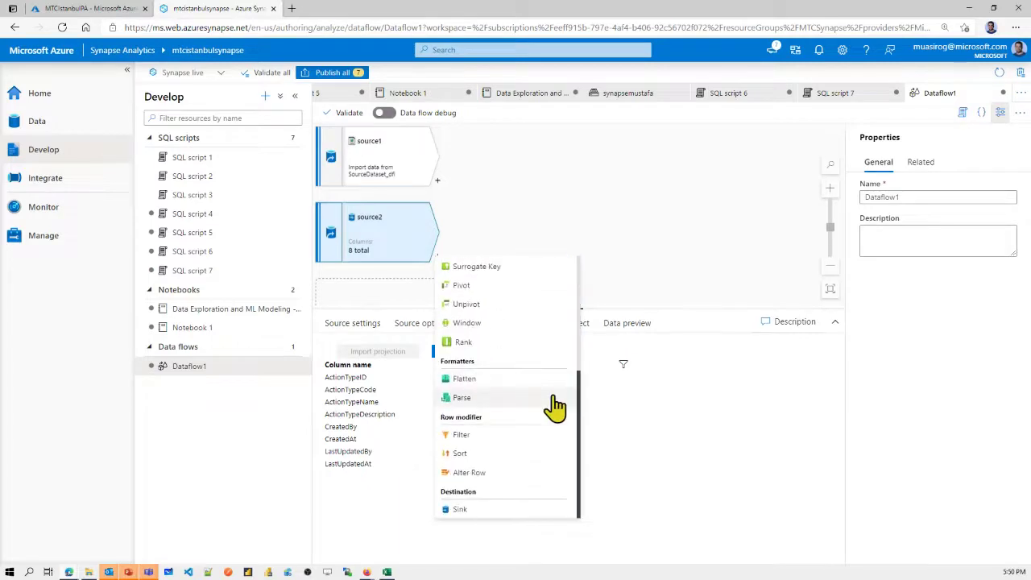
scroll(554, 406, "up", 3)
scroll(554, 407, "up", 1)
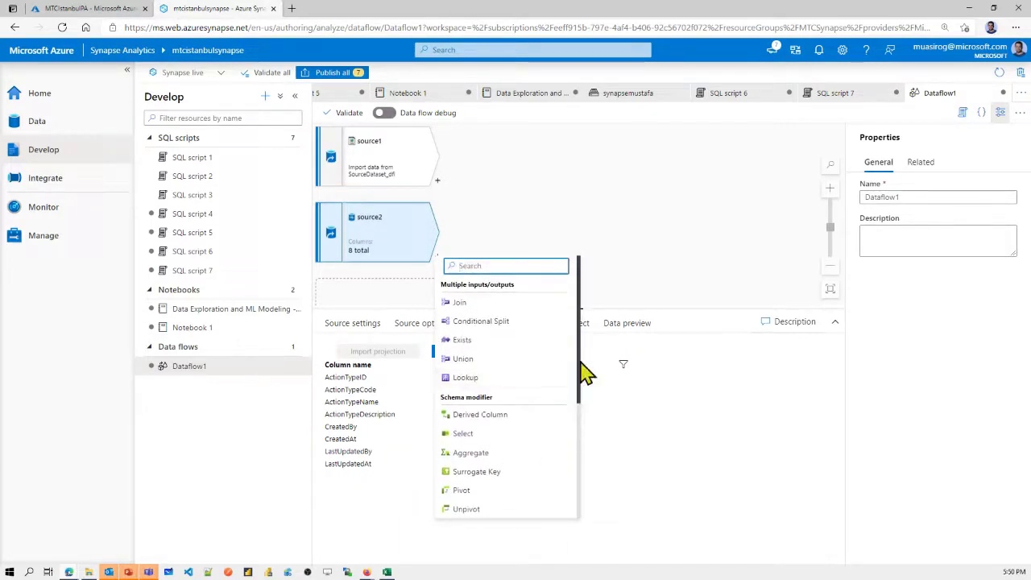
left_click_drag(580, 378, 552, 529)
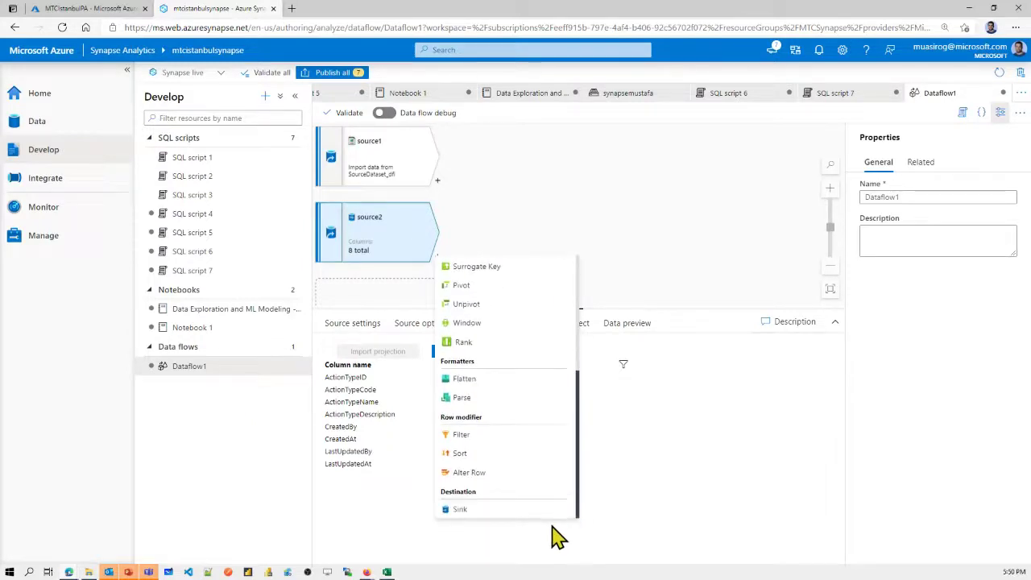
scroll(564, 421, "up", 4)
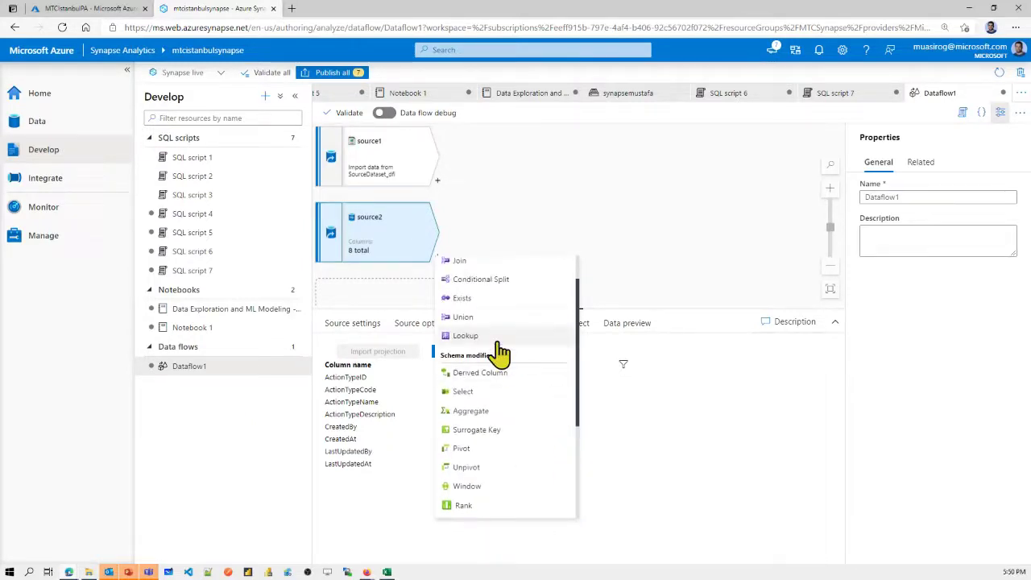
left_click(493, 322)
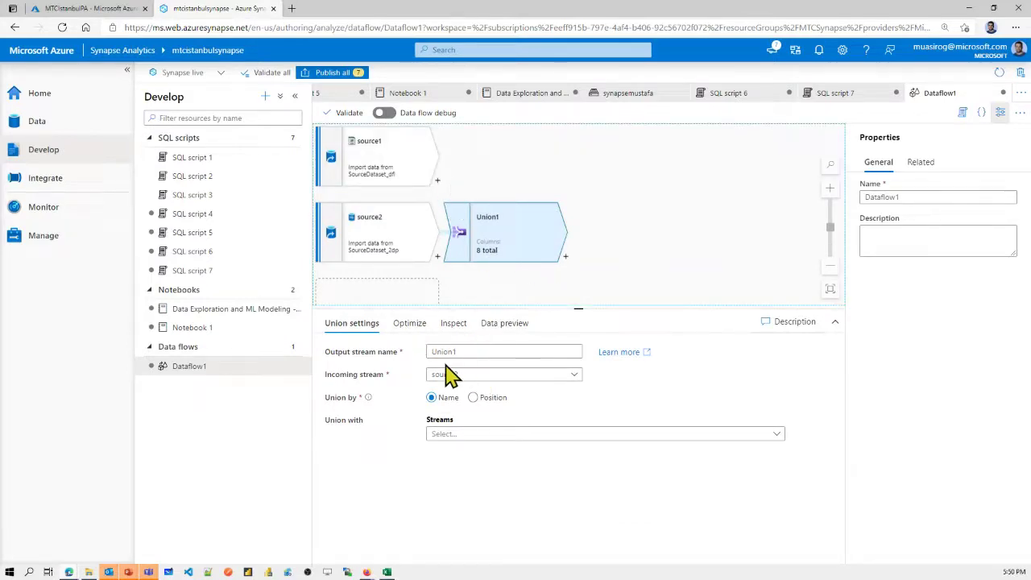
Step: Set the Union's incoming stream to source1, choose source1 as the stream to union with, and dismiss the reference node tip
left_click(470, 375)
left_click(461, 415)
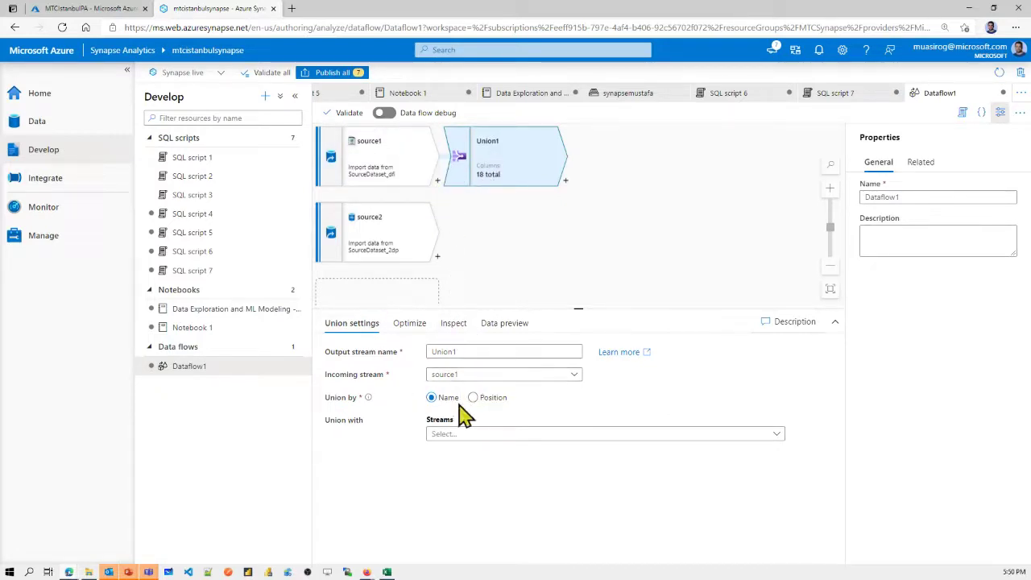
left_click(472, 434)
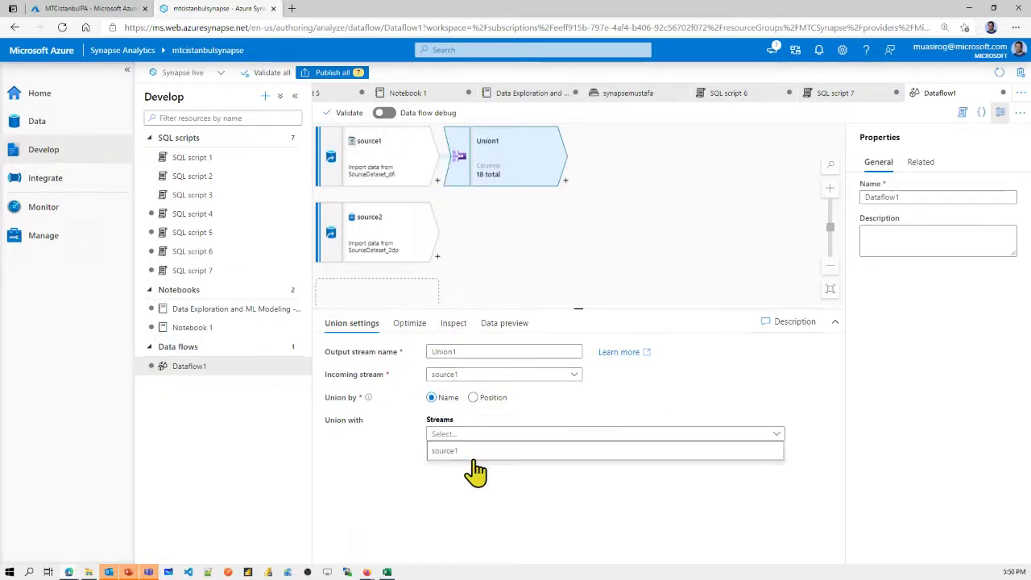
left_click(472, 459)
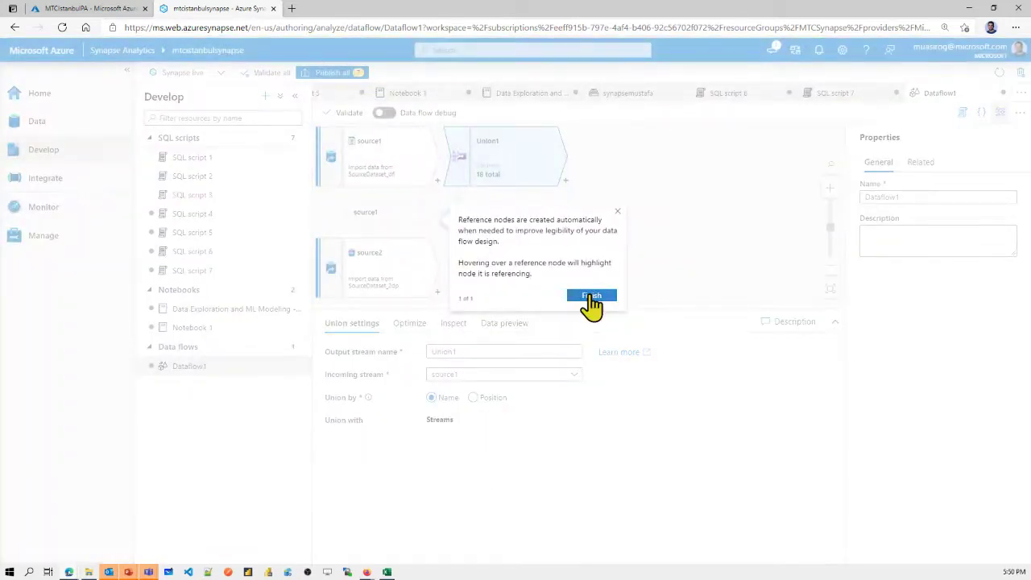
left_click(591, 296)
Step: Examine the source1 reference node and Union1's settings, inspect, optimize, data preview and description views
left_click_drag(385, 278, 406, 291)
left_click(410, 236)
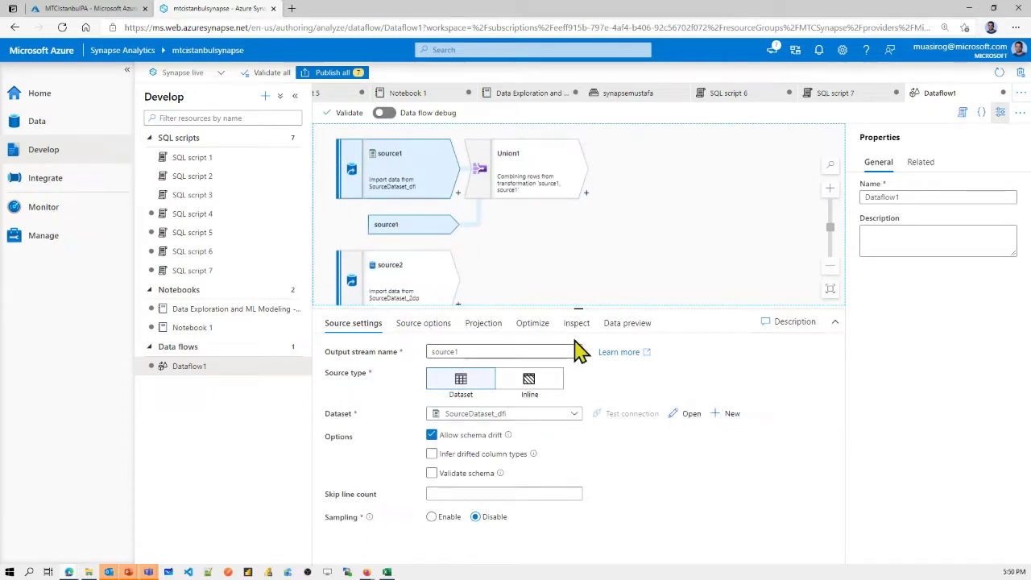
left_click(586, 194)
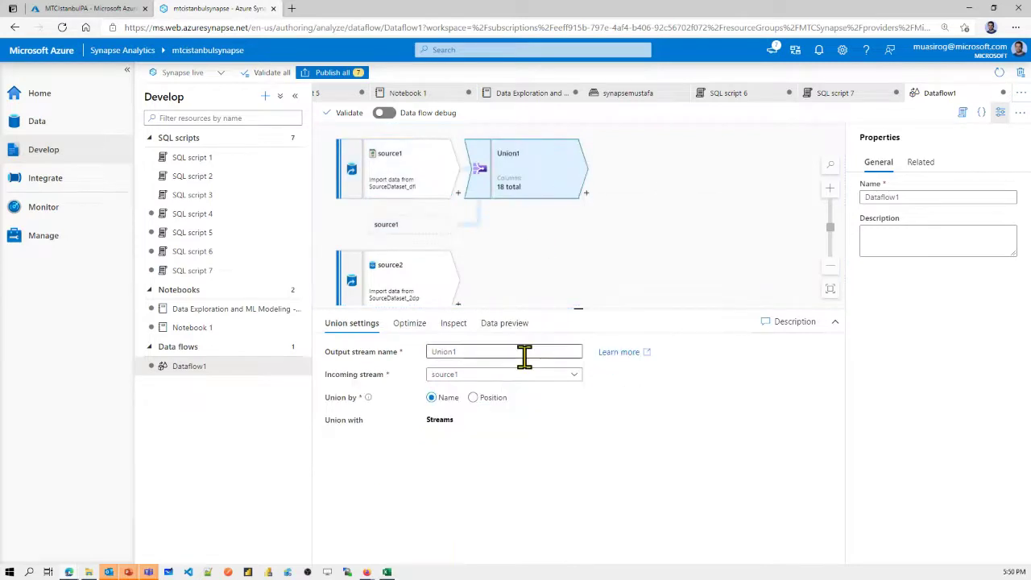
left_click(447, 325)
left_click(407, 327)
left_click(504, 325)
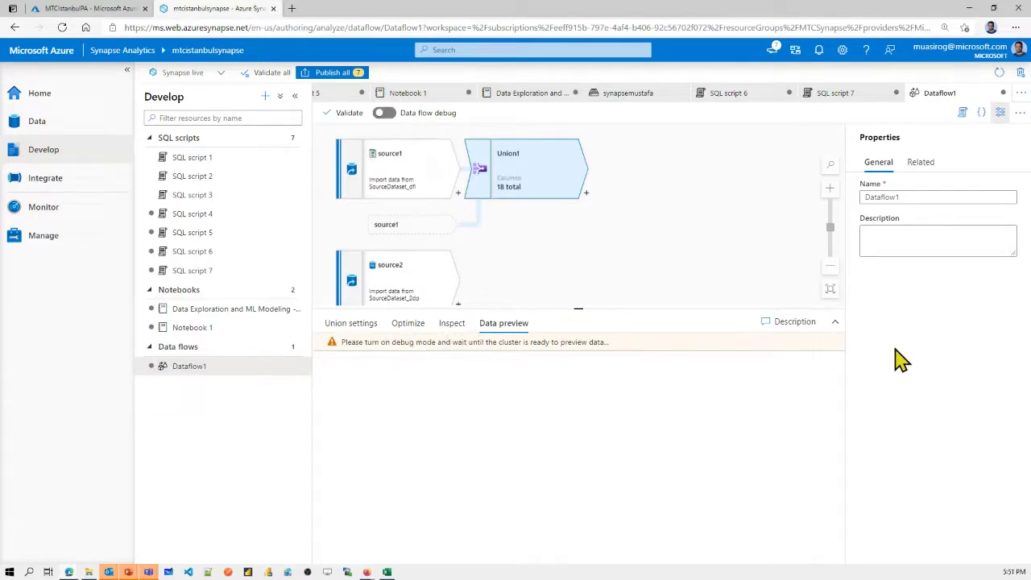
left_click(810, 323)
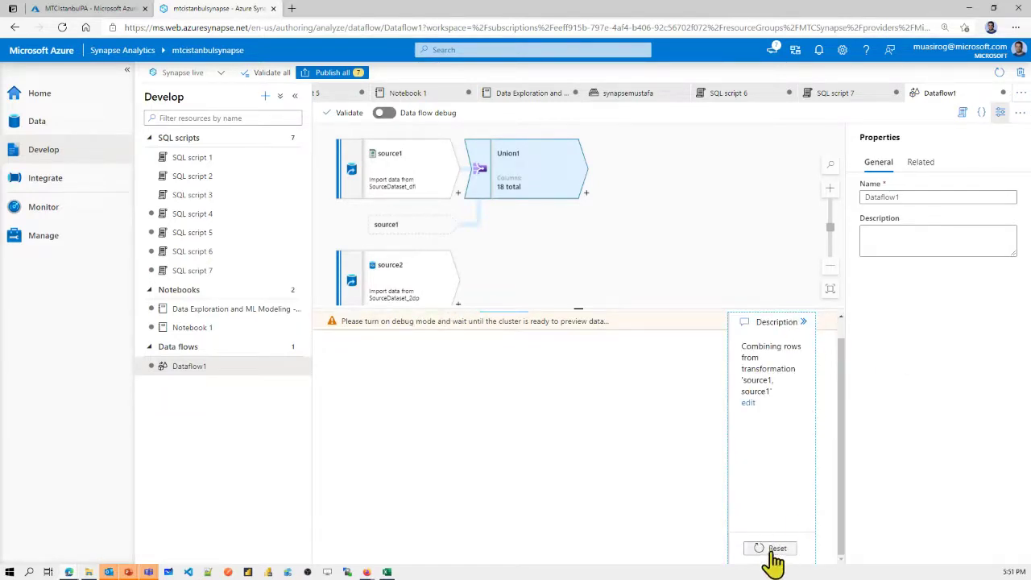
left_click(803, 322)
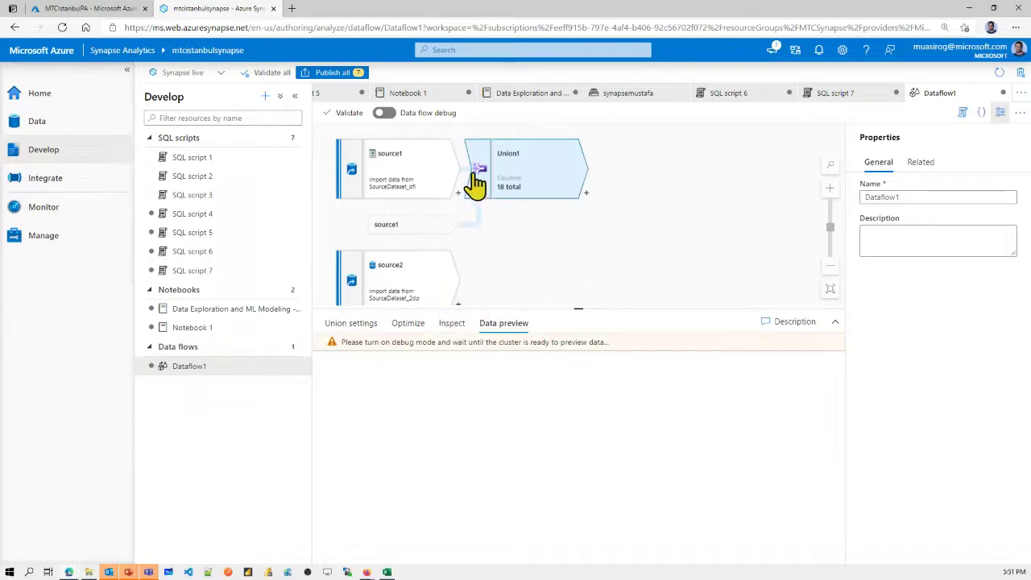
Step: Look through the transformations that can follow Union1, from multiple inputs and schema modifiers down to the sink destination
left_click(553, 236)
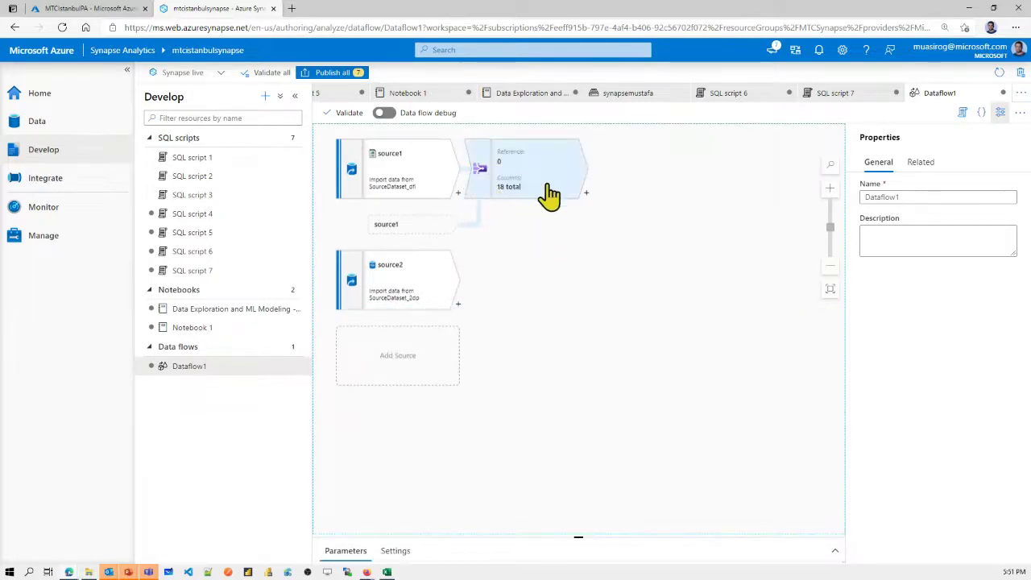
left_click(586, 195)
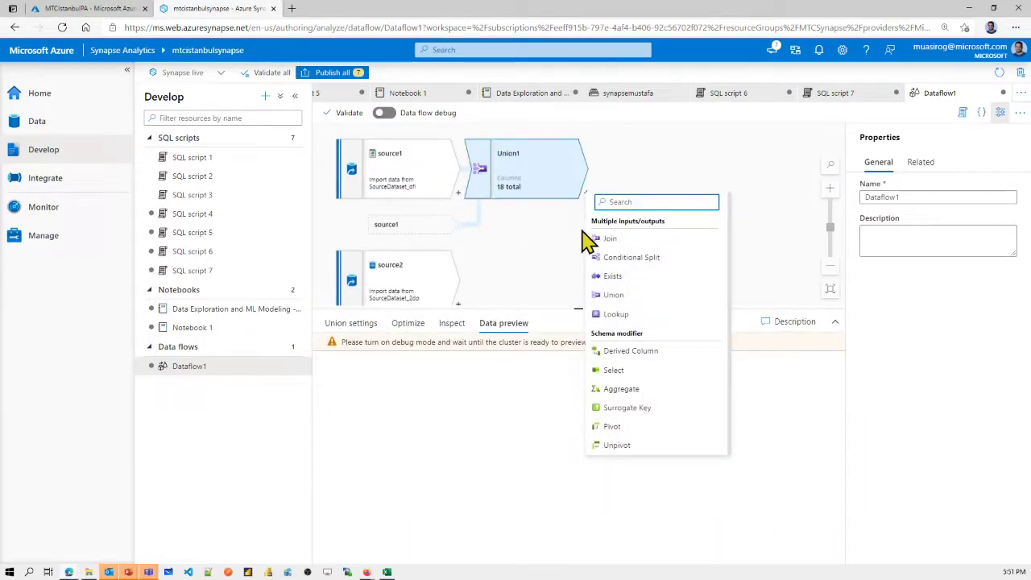
scroll(666, 379, "down", 3)
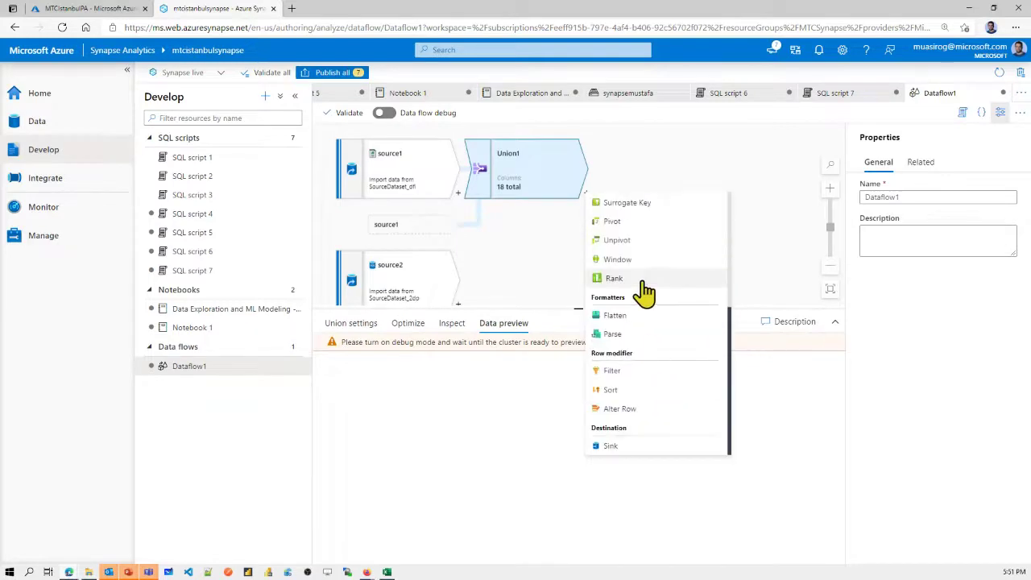
scroll(648, 292, "up", 4)
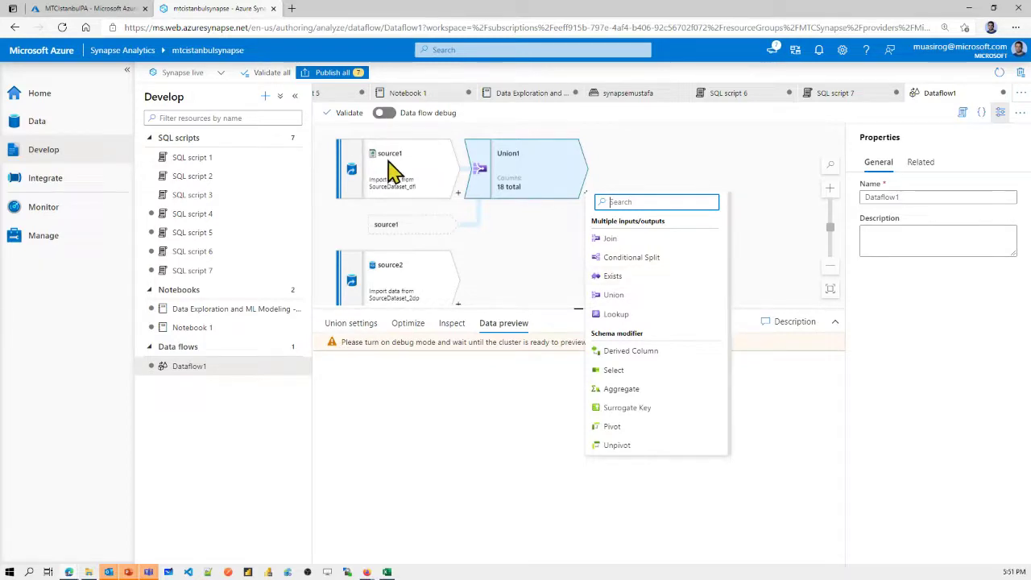
left_click(652, 157)
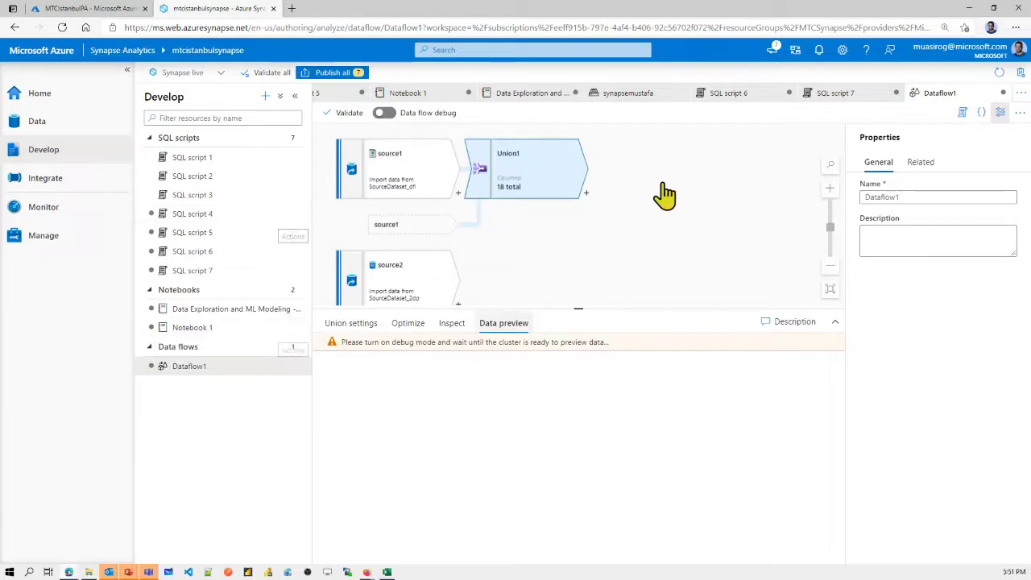
left_click(548, 187)
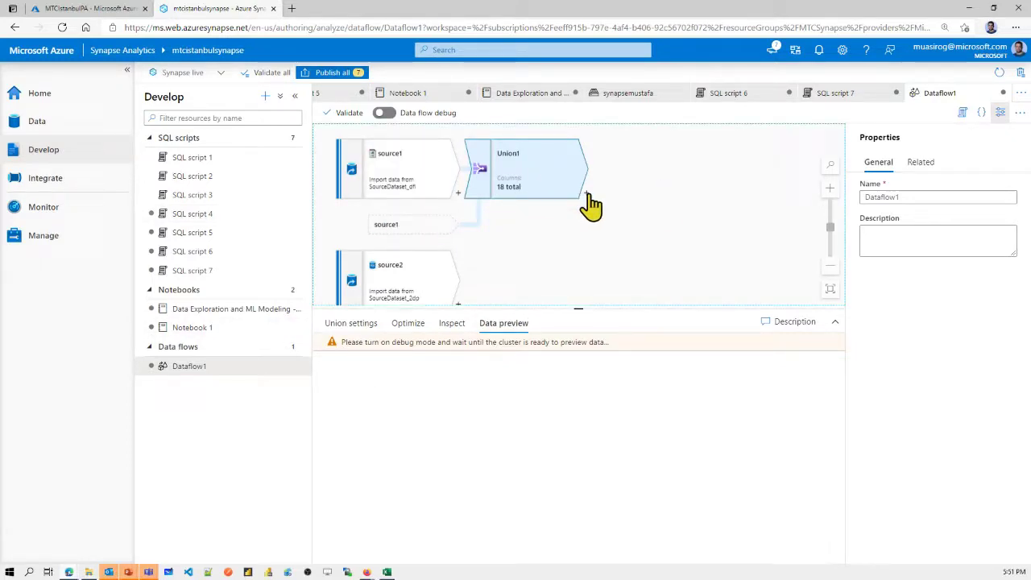
left_click(587, 196)
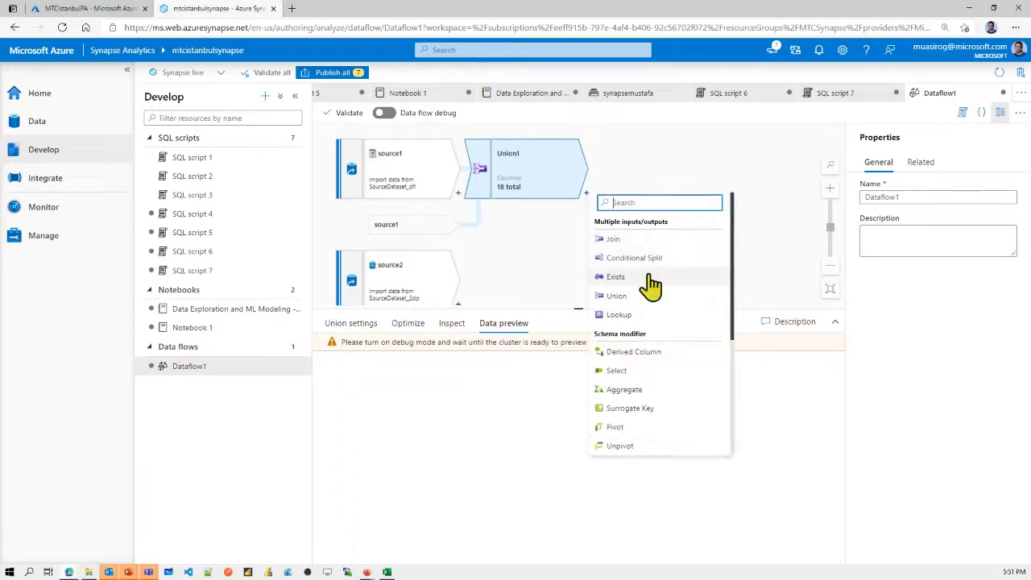
scroll(651, 283, "down", 3)
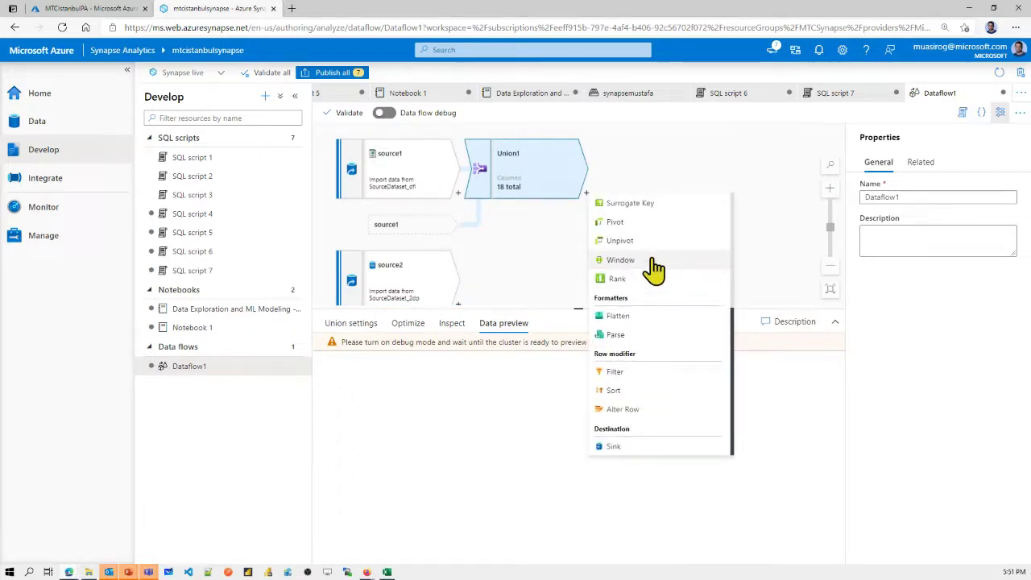
left_click(681, 168)
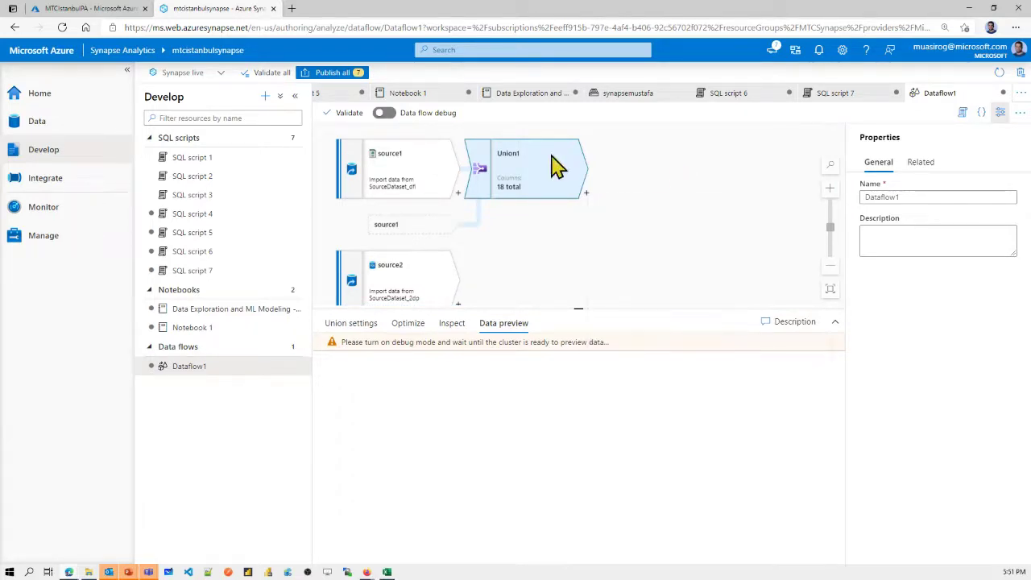
Step: Open CopyPipeline_2dp from the Integrate pipelines, reposition its Copy_2dp activity on the canvas, and list the Synapse activities
left_click(42, 182)
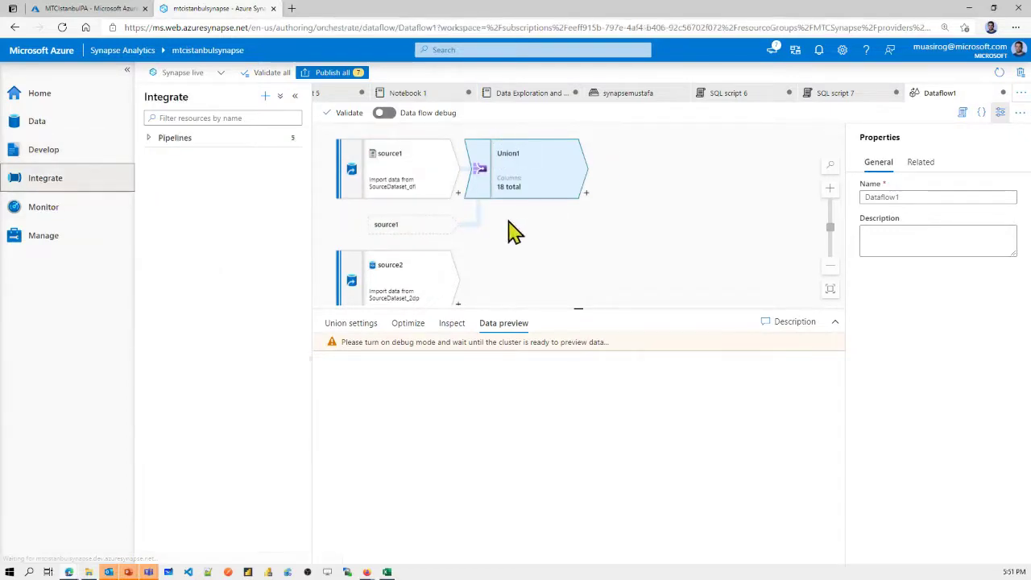
left_click(153, 140)
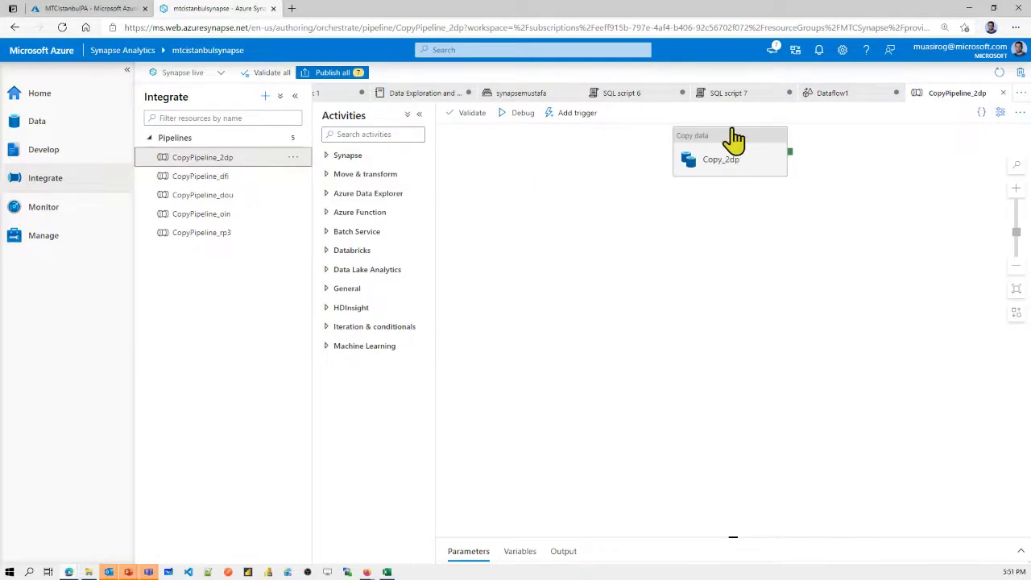
left_click_drag(683, 166, 594, 212)
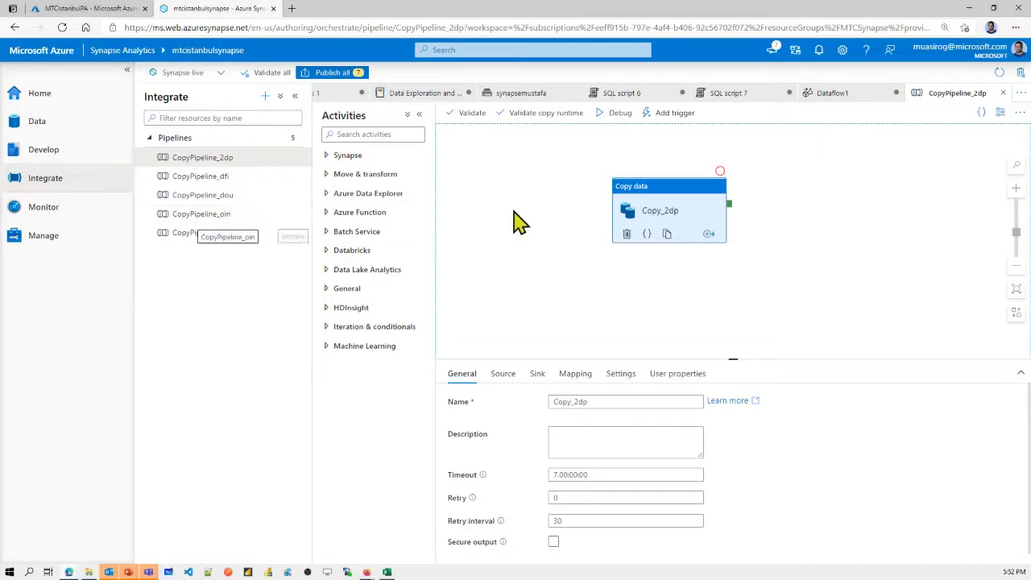
left_click(352, 157)
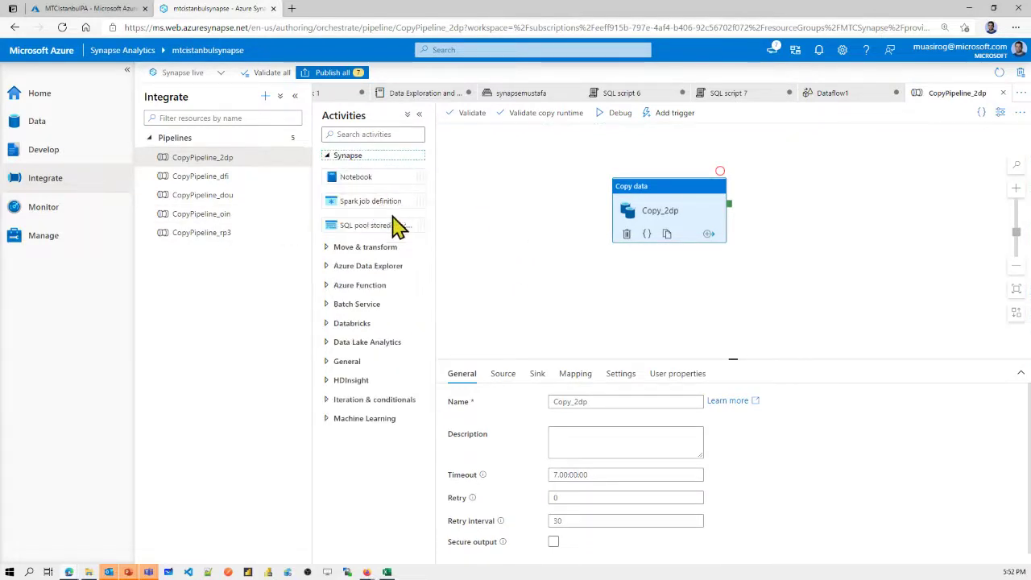
left_click_drag(659, 190, 497, 165)
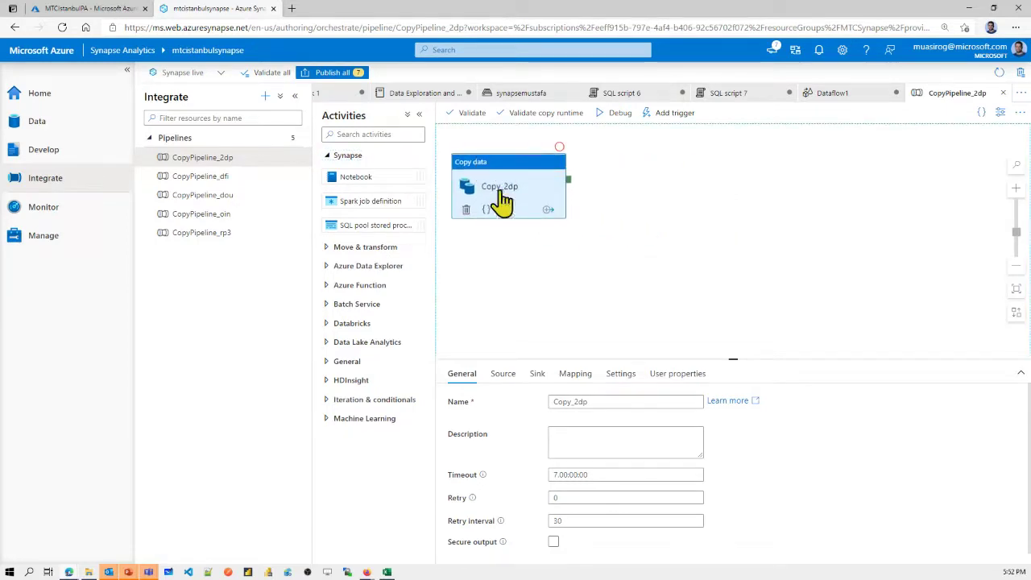
Step: Set Copy_2dp's source to use a Query, keeping SourceDataset_2dp as the source dataset
left_click(503, 374)
left_click(633, 405)
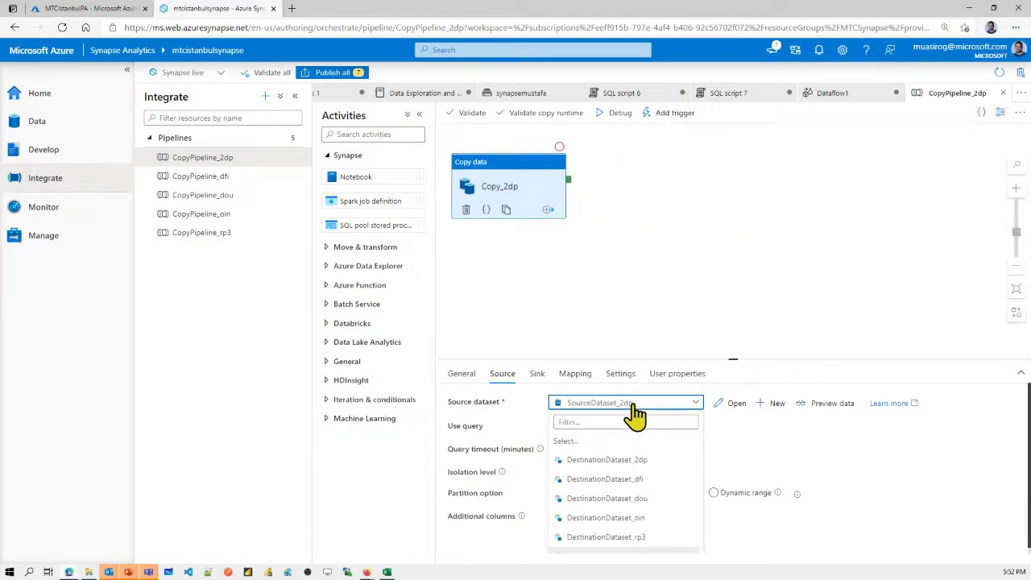
left_click(619, 440)
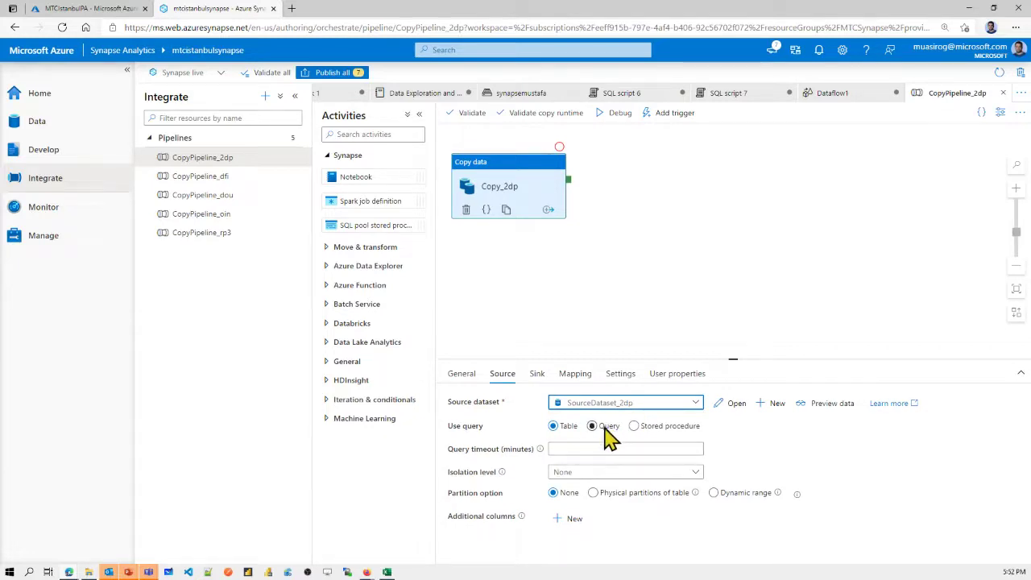
left_click(607, 430)
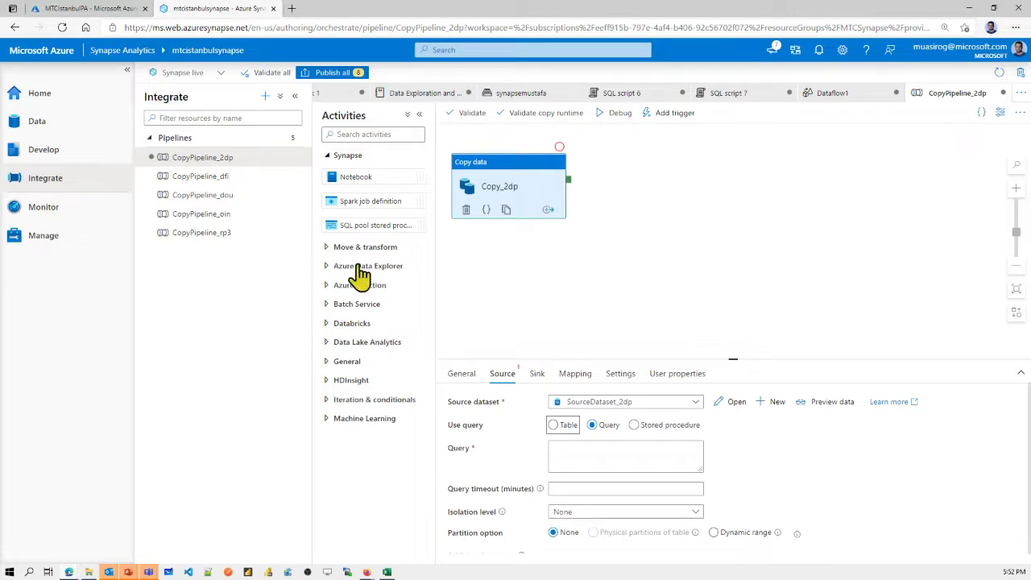
Step: Add a Data flow activity beside Copy_2dp and connect Copy_2dp's success output to it
left_click(358, 325)
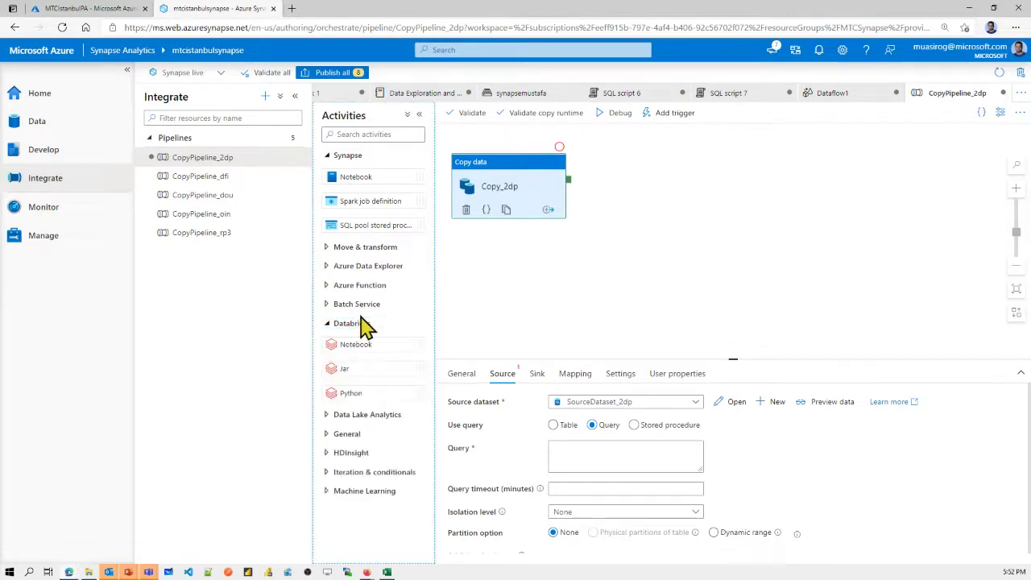
left_click(360, 325)
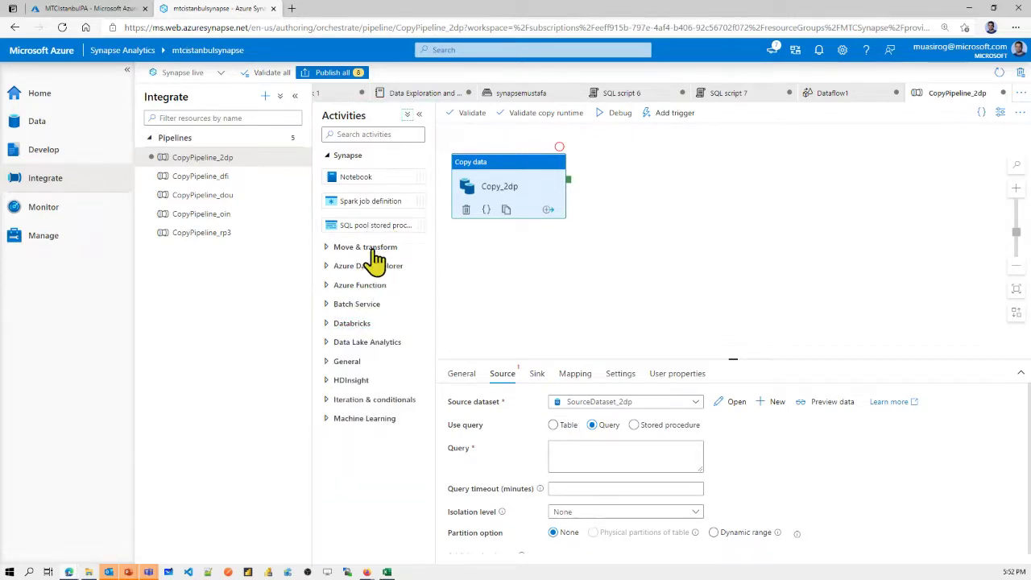
left_click(374, 250)
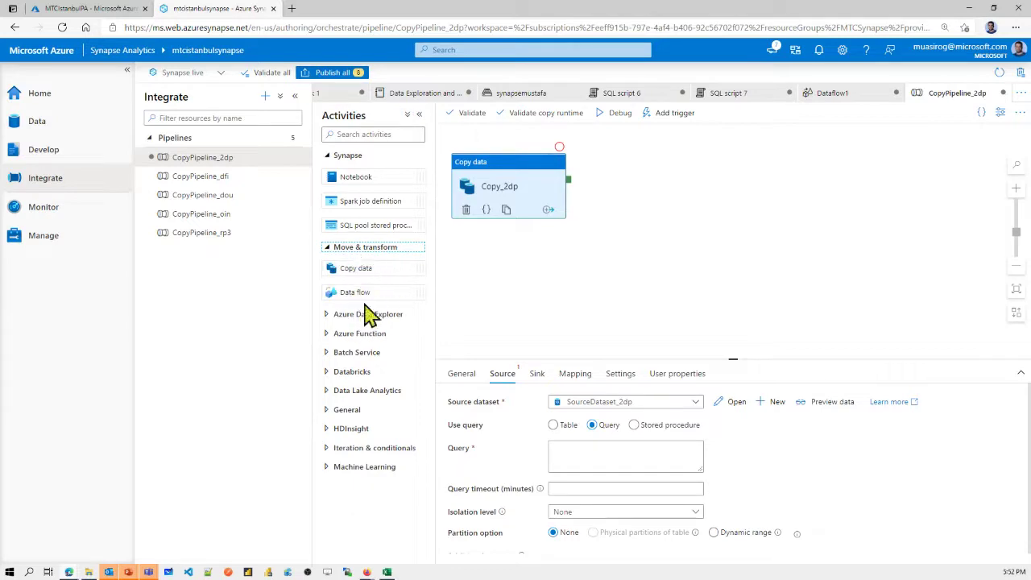
left_click_drag(345, 295, 671, 196)
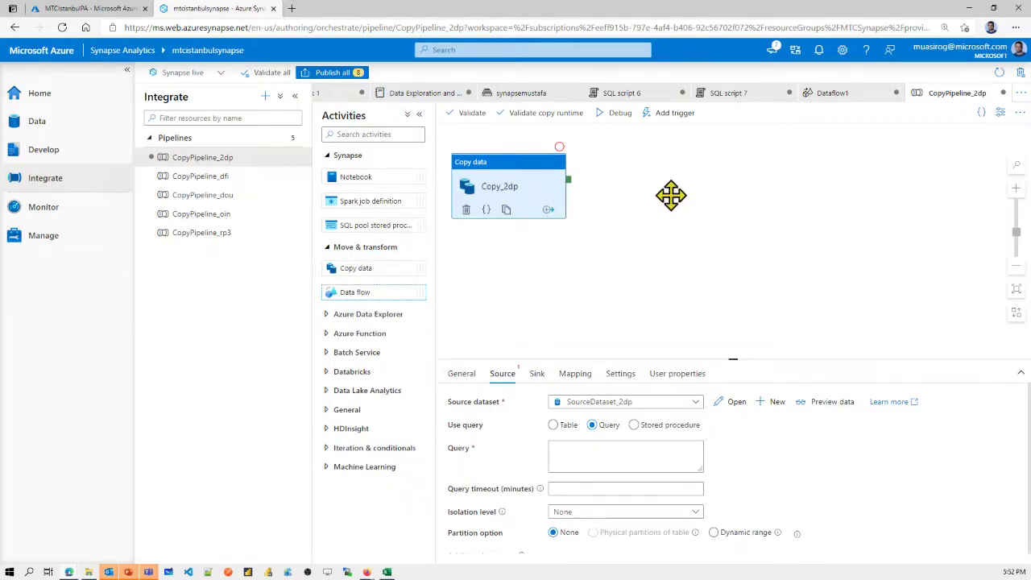
left_click_drag(346, 294, 592, 237)
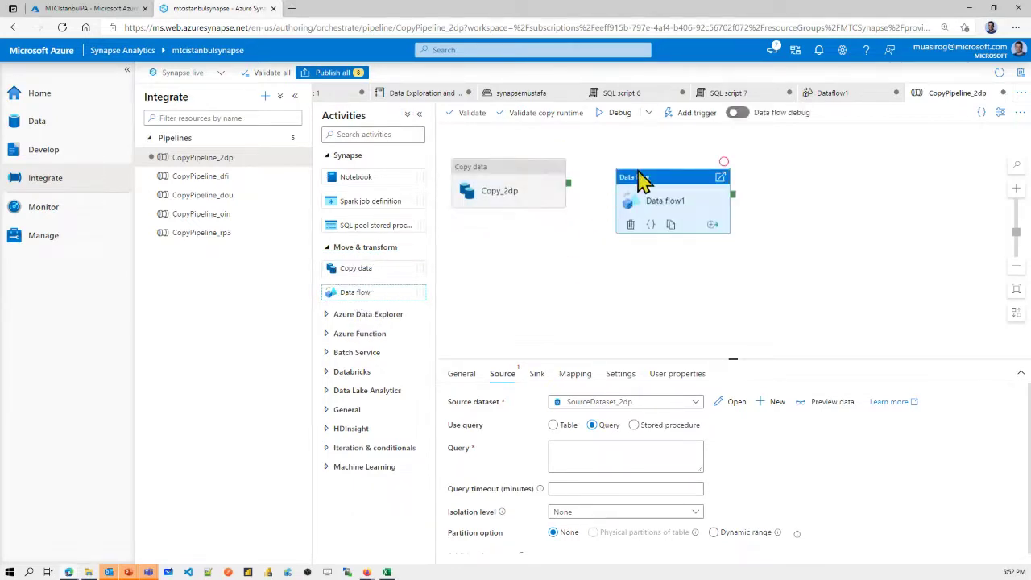
left_click_drag(572, 193, 700, 185)
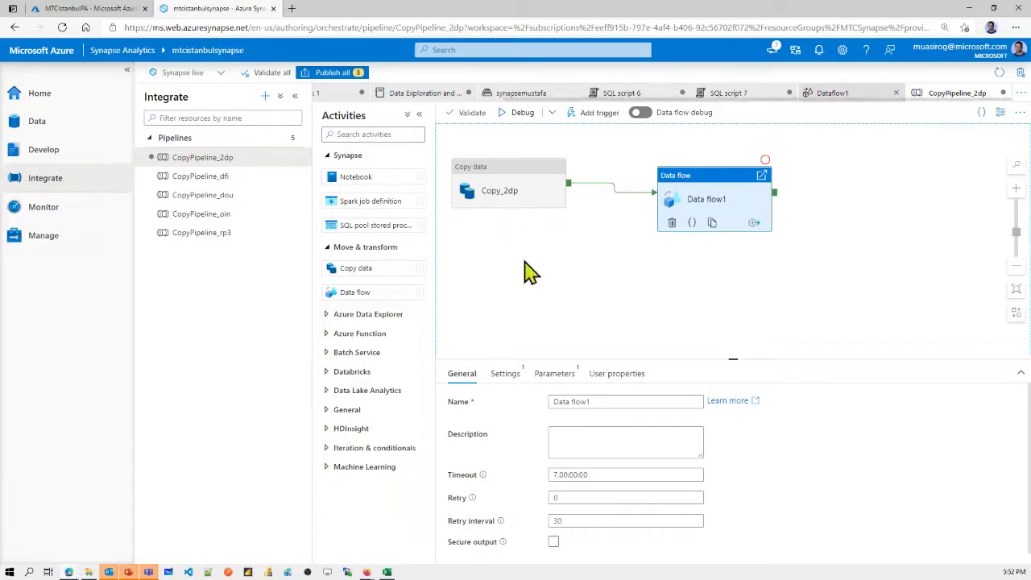
Step: Add a Set variable activity from the General group below the data flow and connect Copy_2dp's success output to it
left_click(353, 410)
scroll(375, 394, "down", 1)
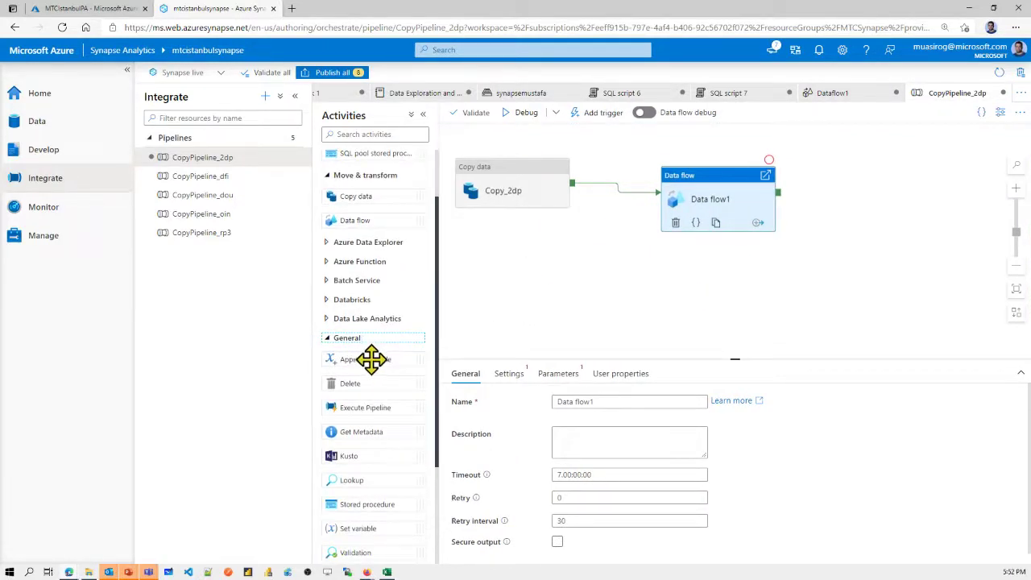
scroll(396, 478, "down", 2)
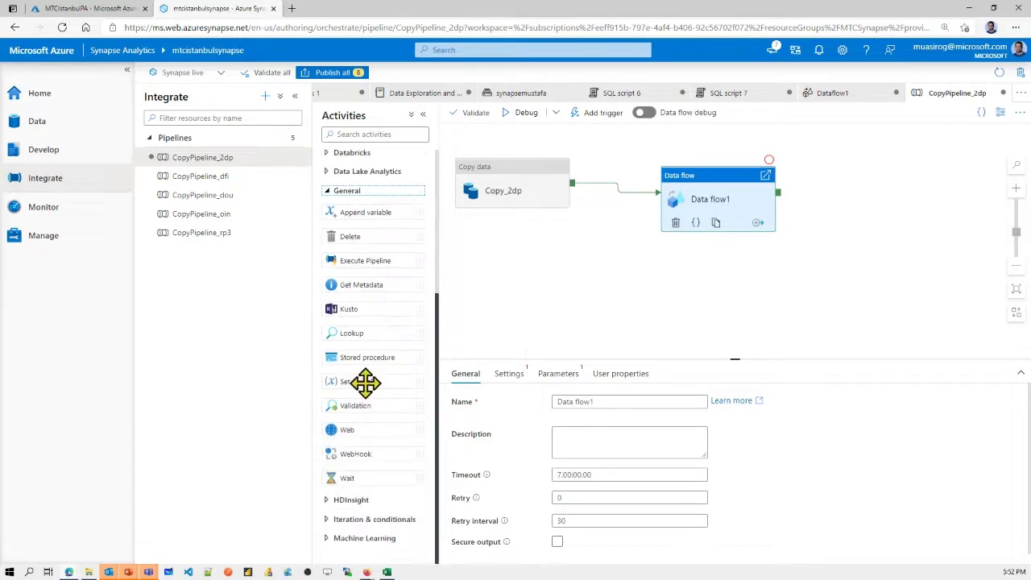
left_click_drag(365, 383, 603, 287)
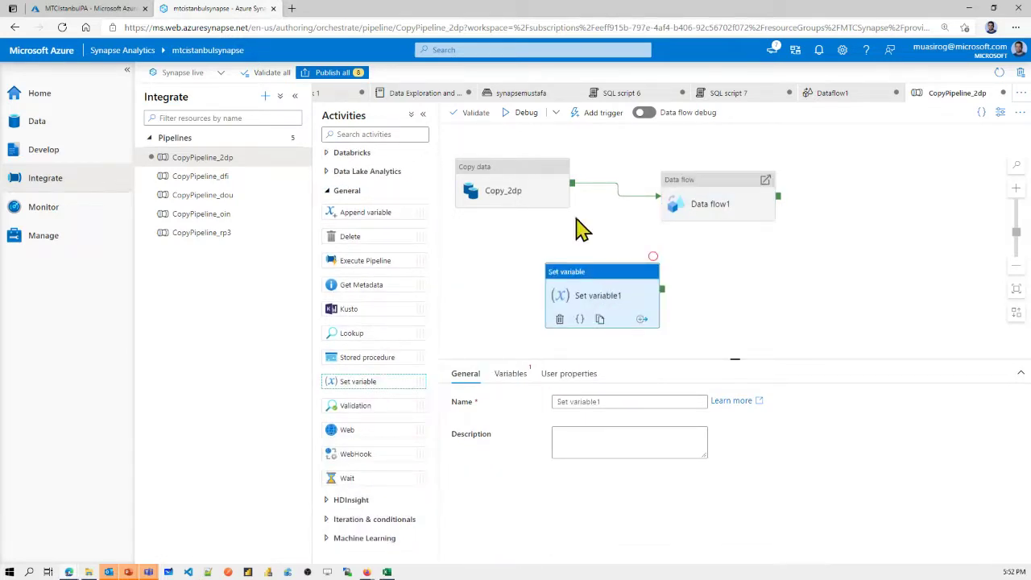
left_click_drag(576, 187, 735, 276)
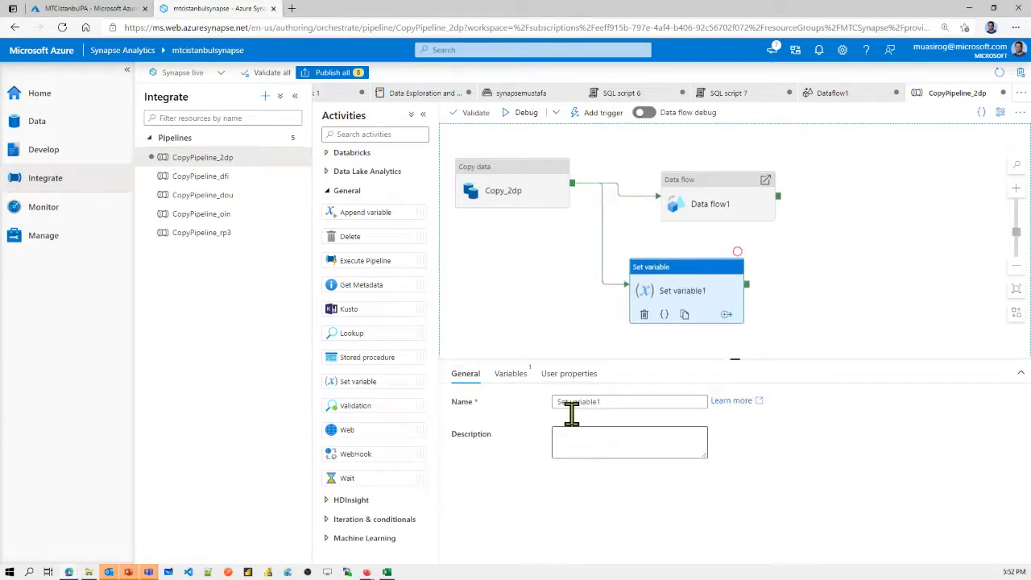
Step: Check which variables the Set variable activity can assign, trying the activity name Set variatestble1 in between
left_click(516, 374)
left_click(604, 403)
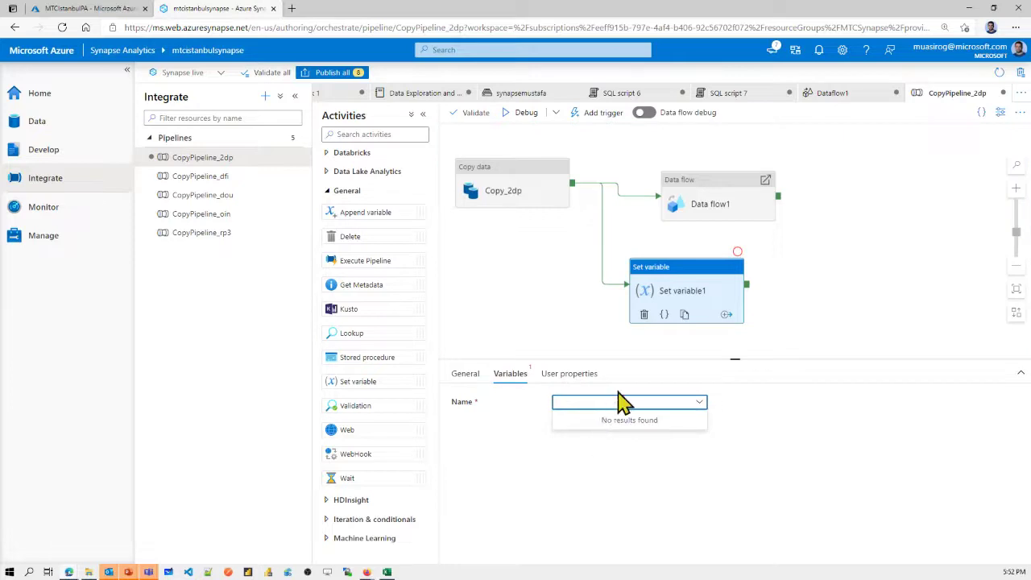
left_click(621, 403)
left_click(465, 374)
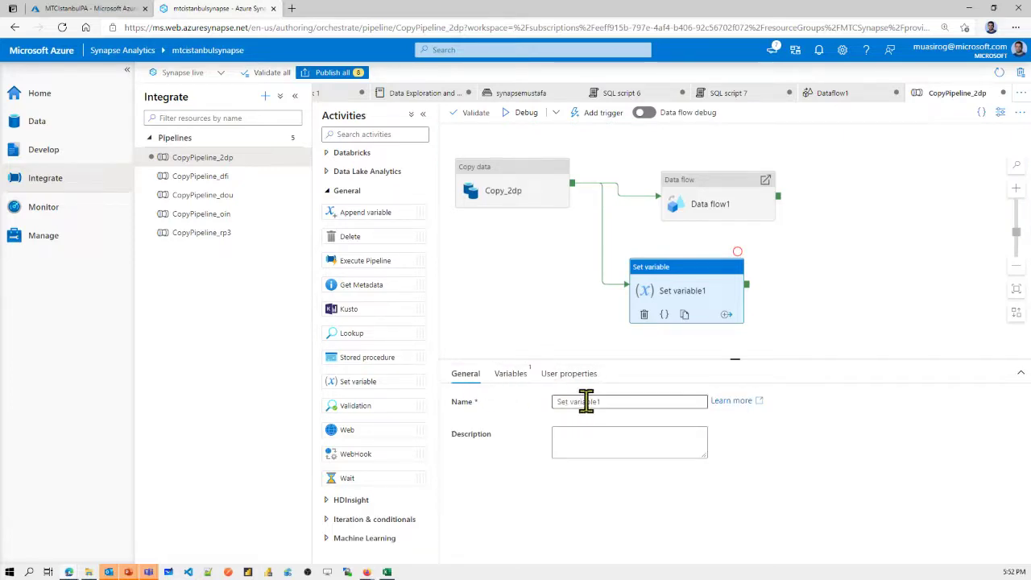
left_click(585, 401)
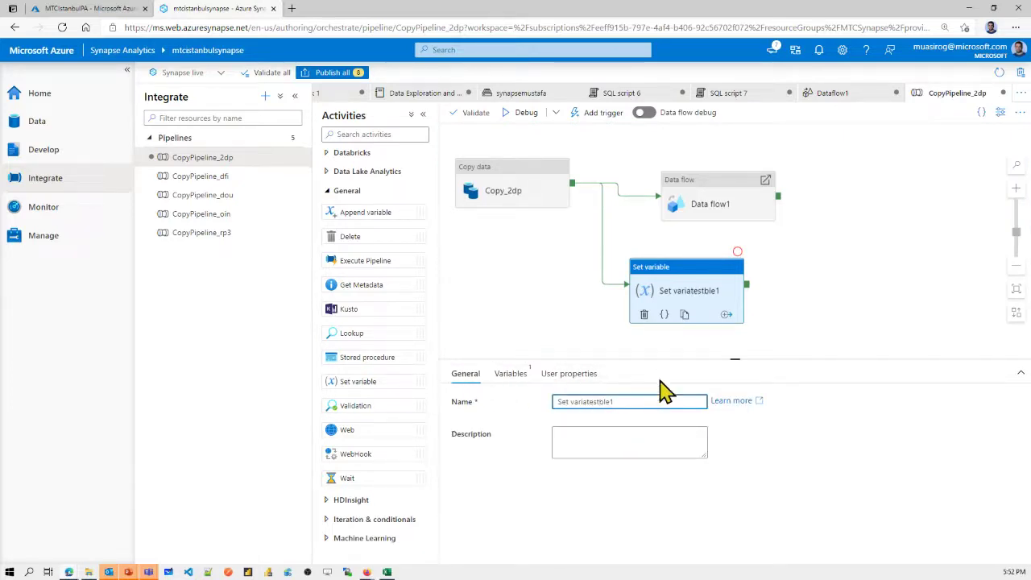
left_click(521, 379)
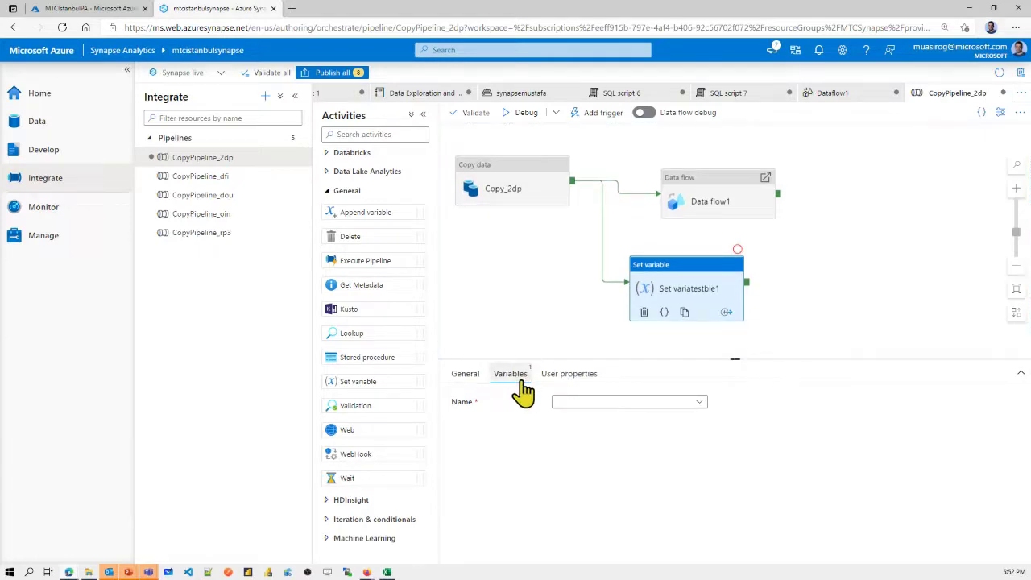
left_click(626, 405)
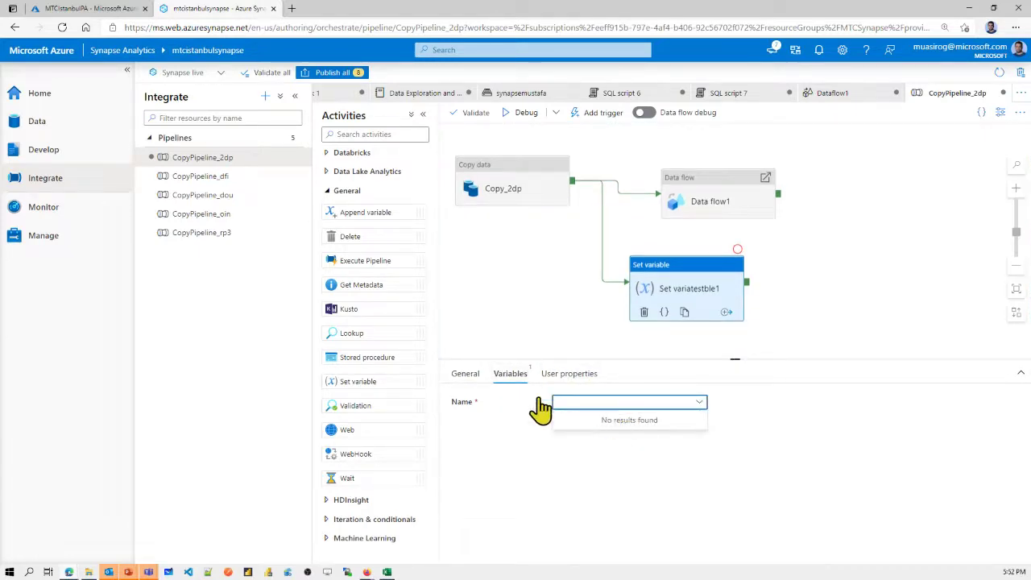
Step: Rename the Set variable activity as test
left_click(465, 373)
left_click(604, 400)
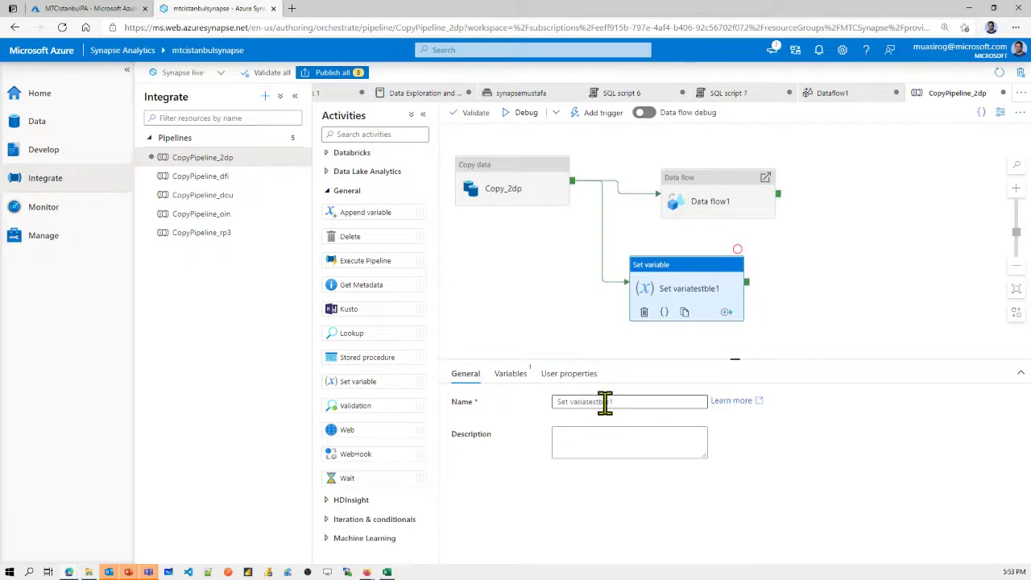
double_click(648, 405)
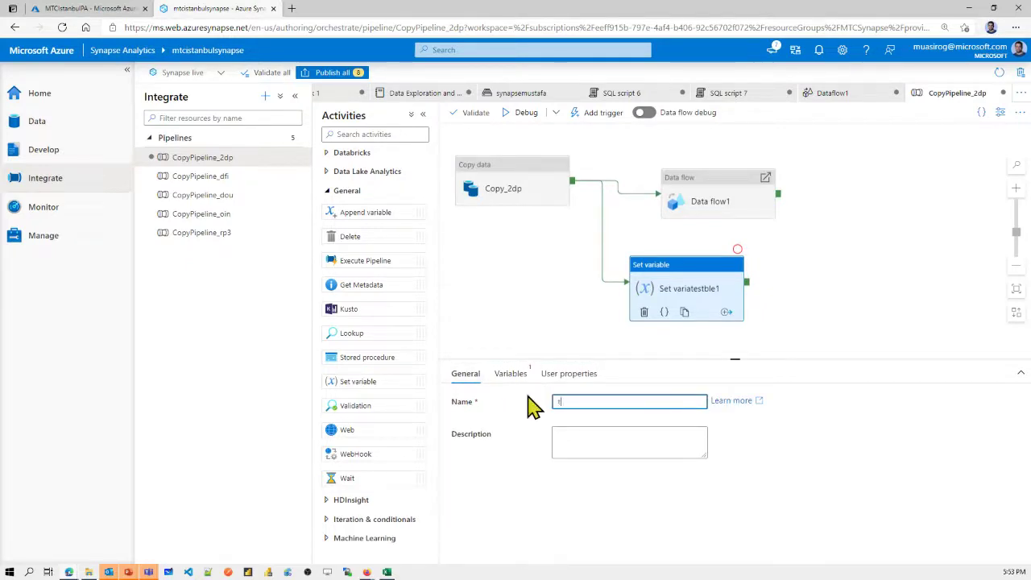
left_click(533, 407)
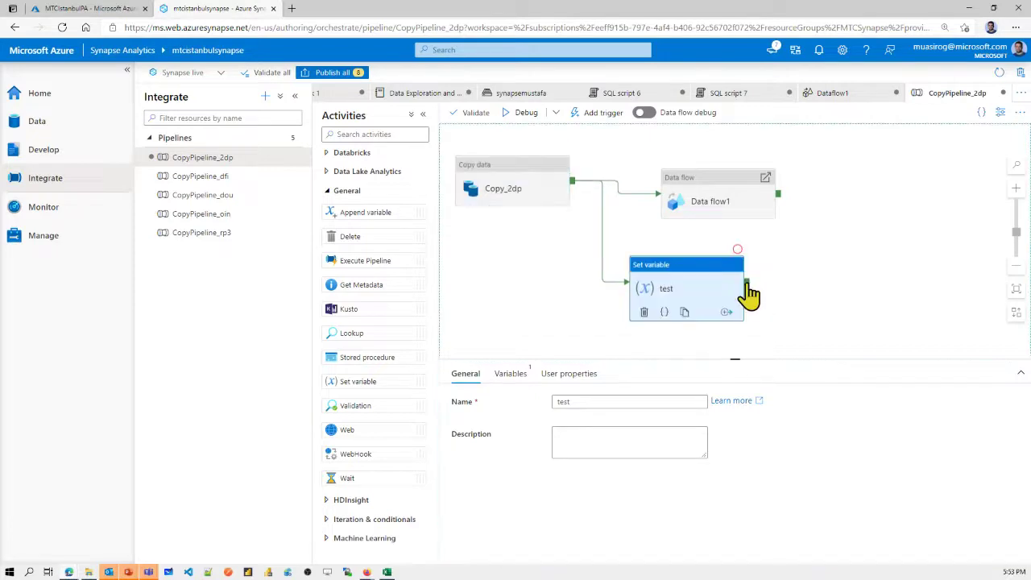
Step: Add a Databricks Notebook activity beside the Set variable activity and connect test's success output to it
mouse_move(748, 283)
left_mouse_down()
mouse_move(771, 284)
mouse_move(752, 283)
mouse_move(752, 299)
left_mouse_up()
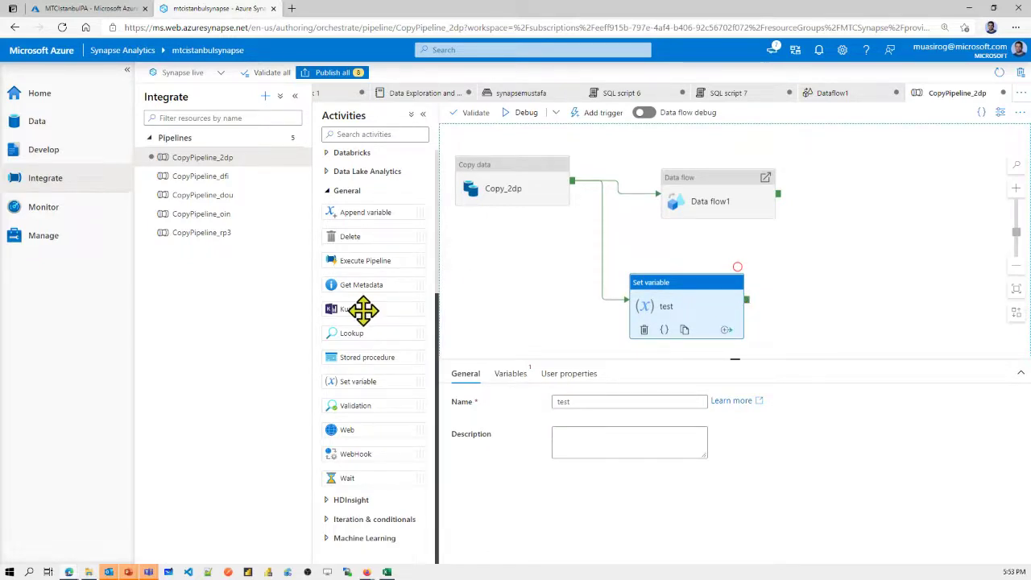
scroll(362, 309, "up", 3)
left_click(348, 409)
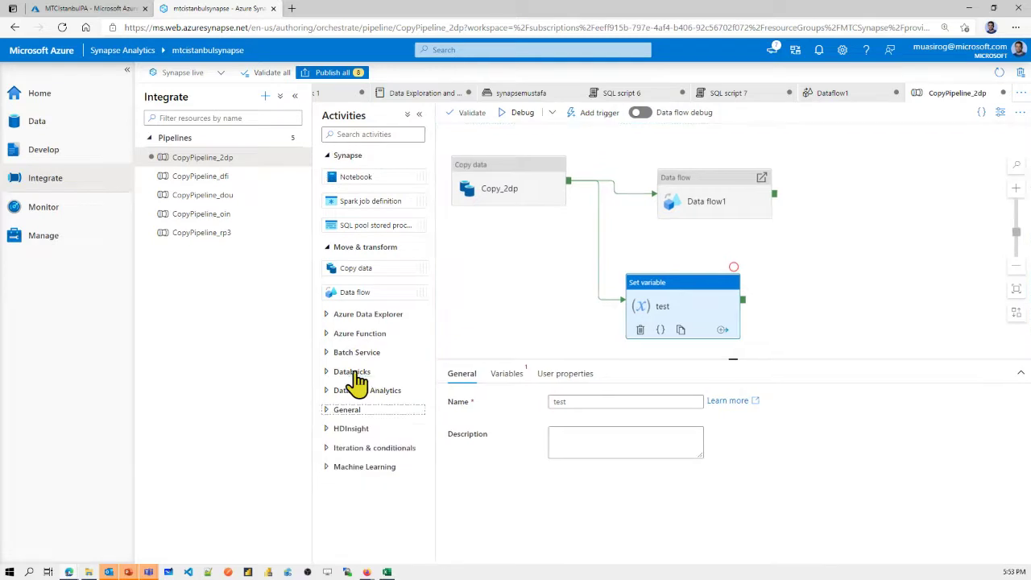
left_click(355, 373)
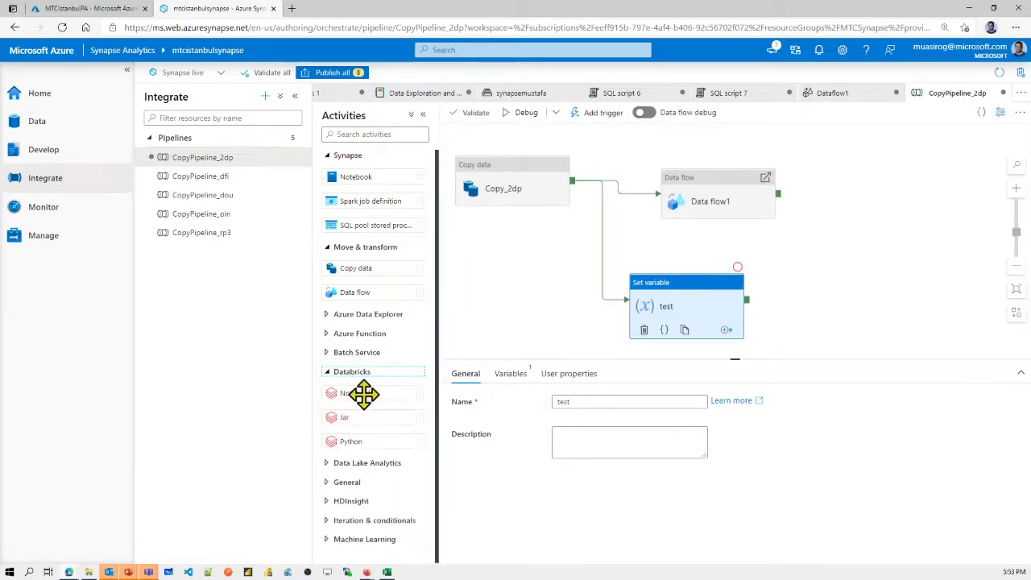
left_click_drag(364, 394, 875, 292)
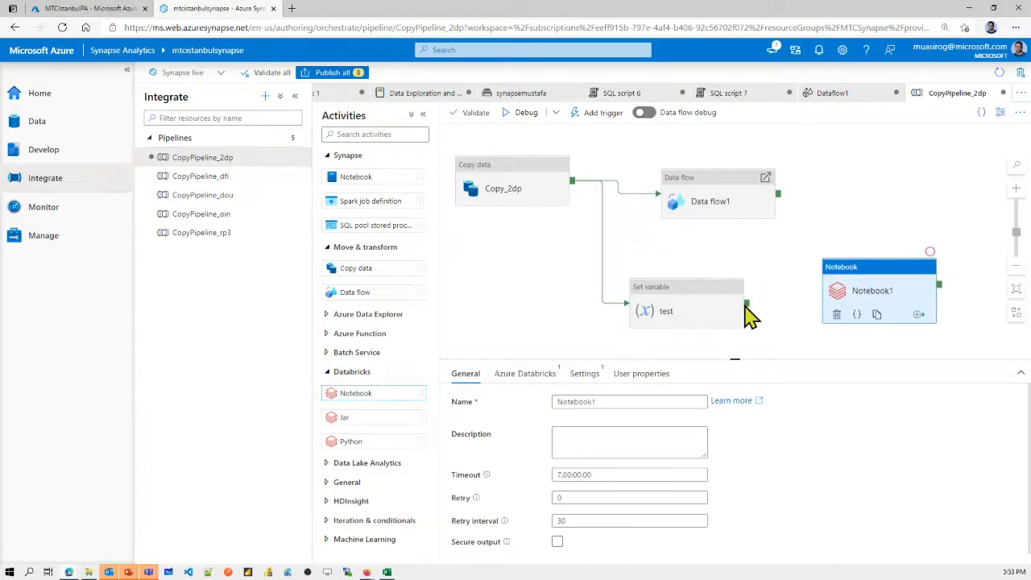
left_click_drag(746, 303, 828, 291)
left_click(780, 323)
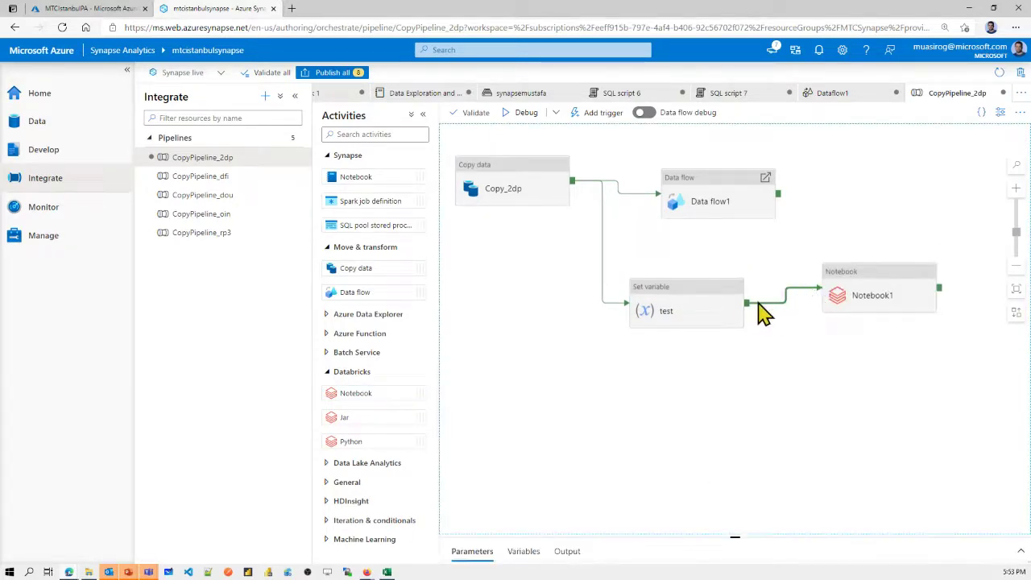
Step: Add a Failure output to the test activity, connect it to Notebook1, and move the notebook closer to test
left_click(736, 324)
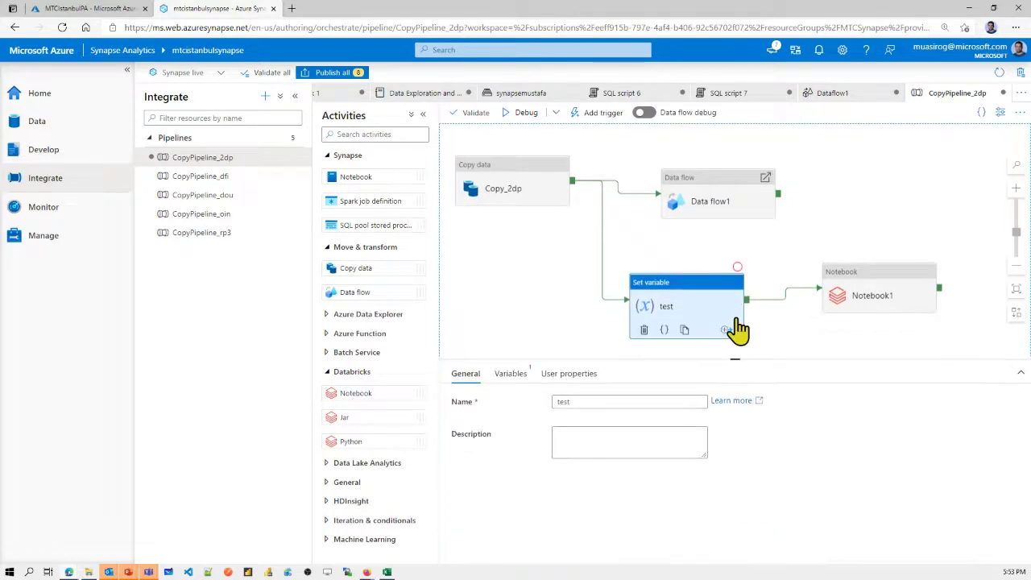
left_click(737, 267)
mouse_move(737, 268)
left_mouse_down()
mouse_move(789, 256)
mouse_move(718, 264)
mouse_move(720, 272)
left_mouse_up()
left_click(707, 326)
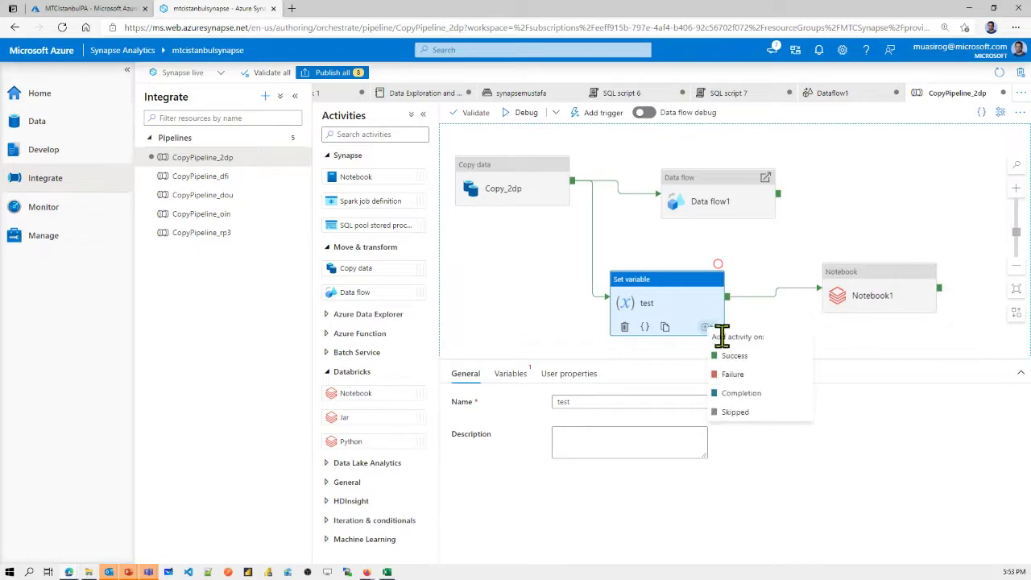
left_click(734, 374)
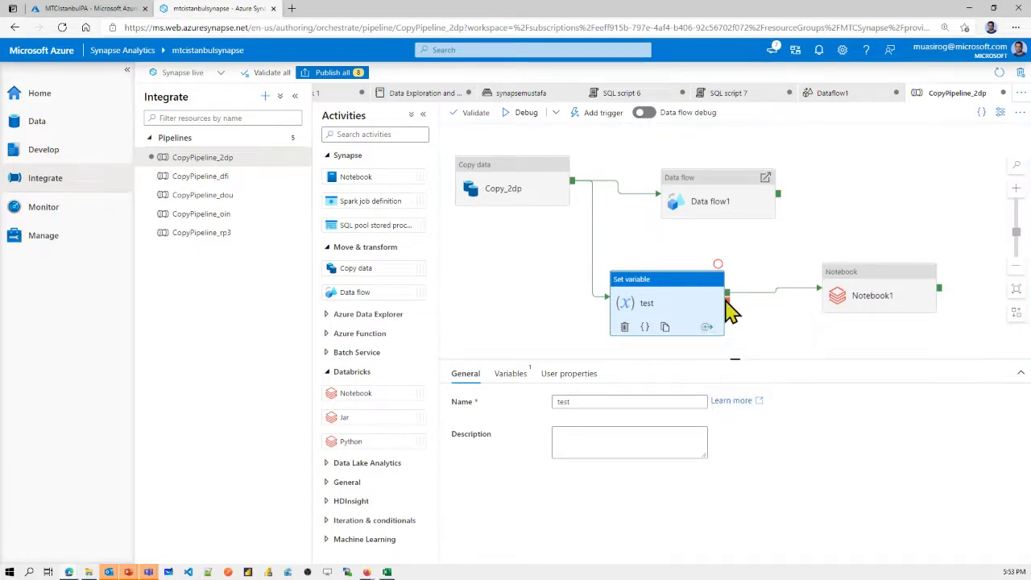
left_click_drag(727, 301, 825, 299)
left_click(758, 325)
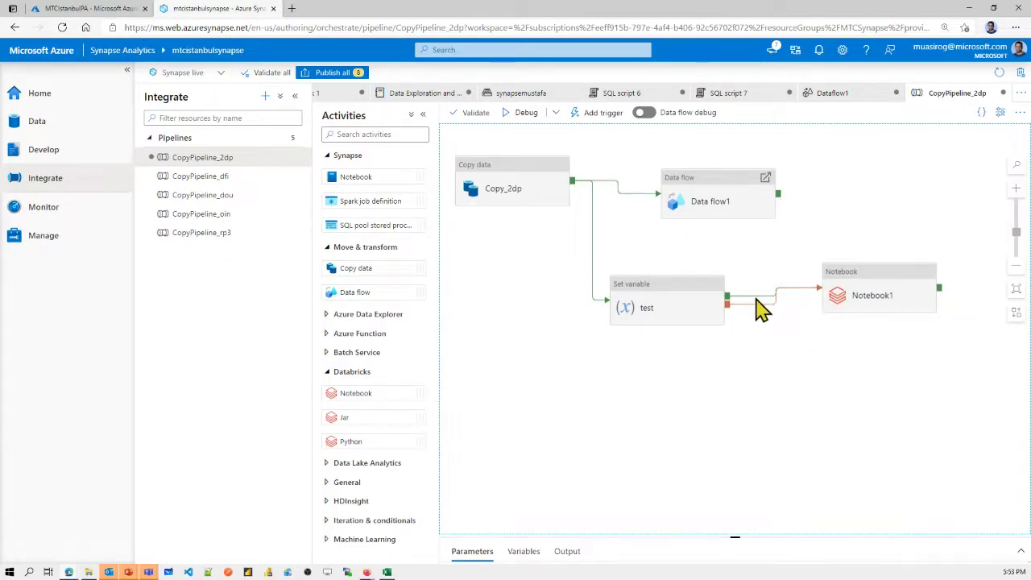
left_click_drag(877, 295, 842, 290)
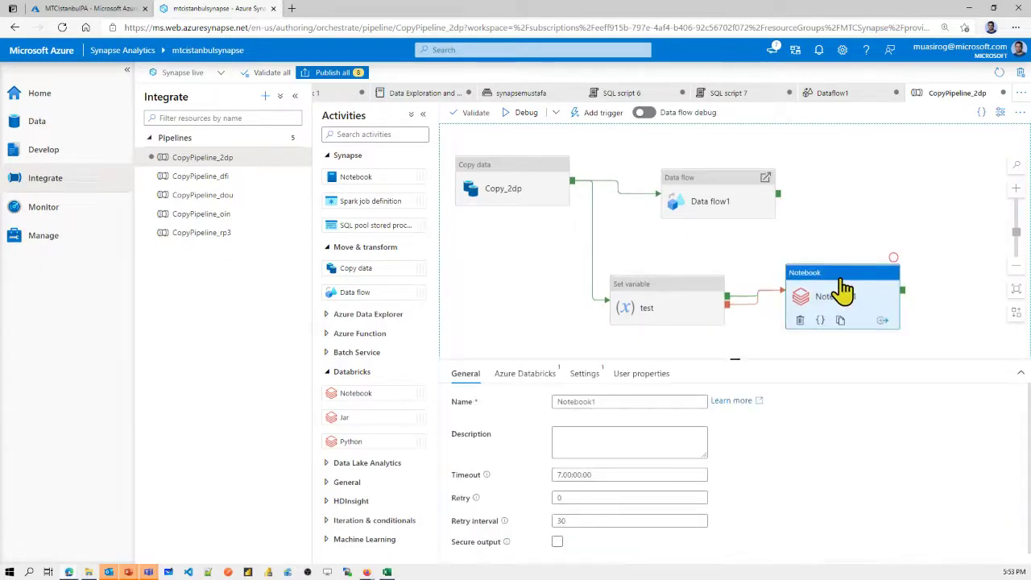
Step: Move the Data flow activity further from Copy_2dp and set its data flow to Dataflow1
left_click_drag(878, 206, 617, 121)
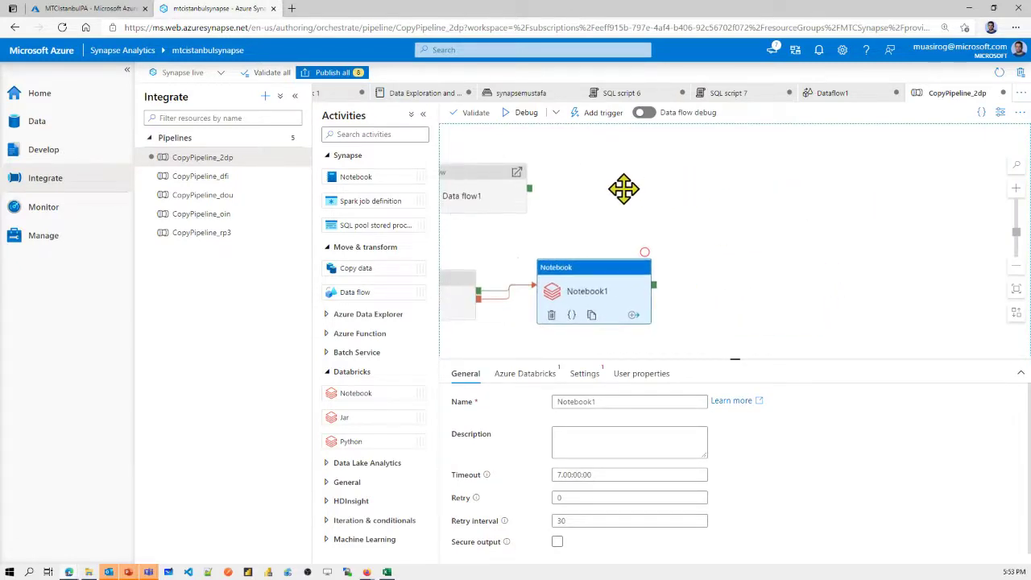
left_click(354, 375)
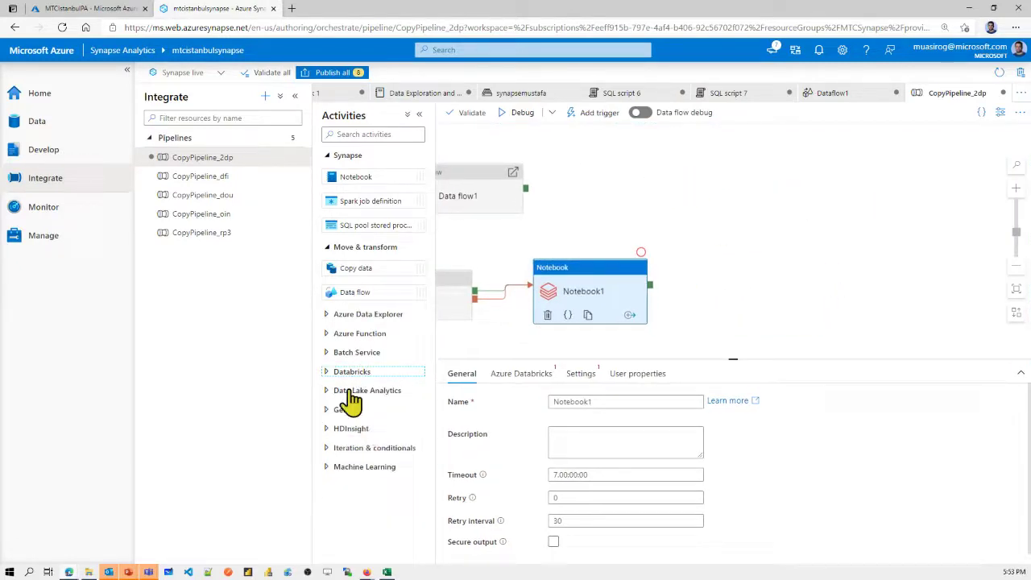
left_click(463, 181)
left_click_drag(472, 172, 578, 177)
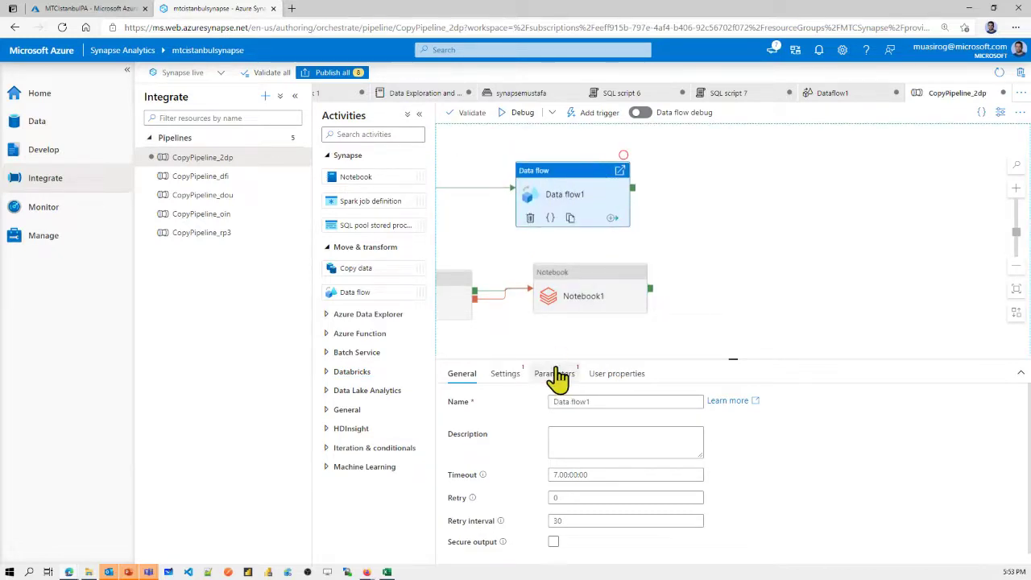
left_click(506, 375)
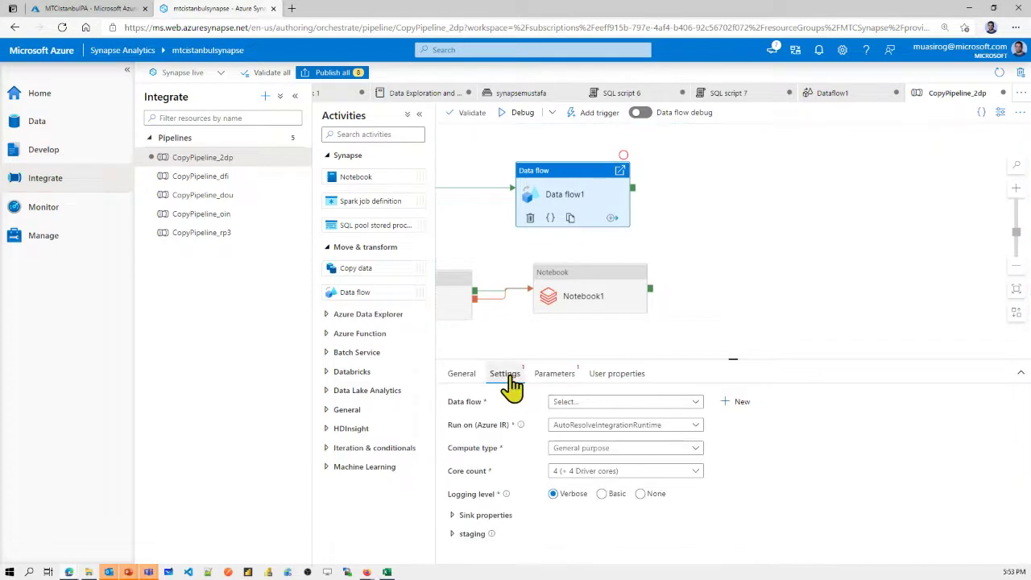
left_click(606, 402)
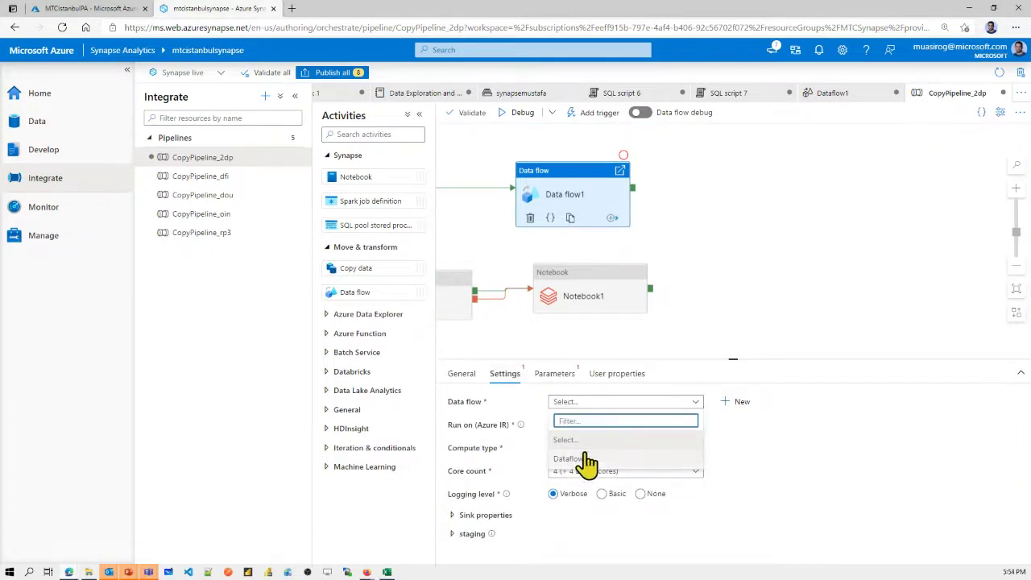
left_click(579, 459)
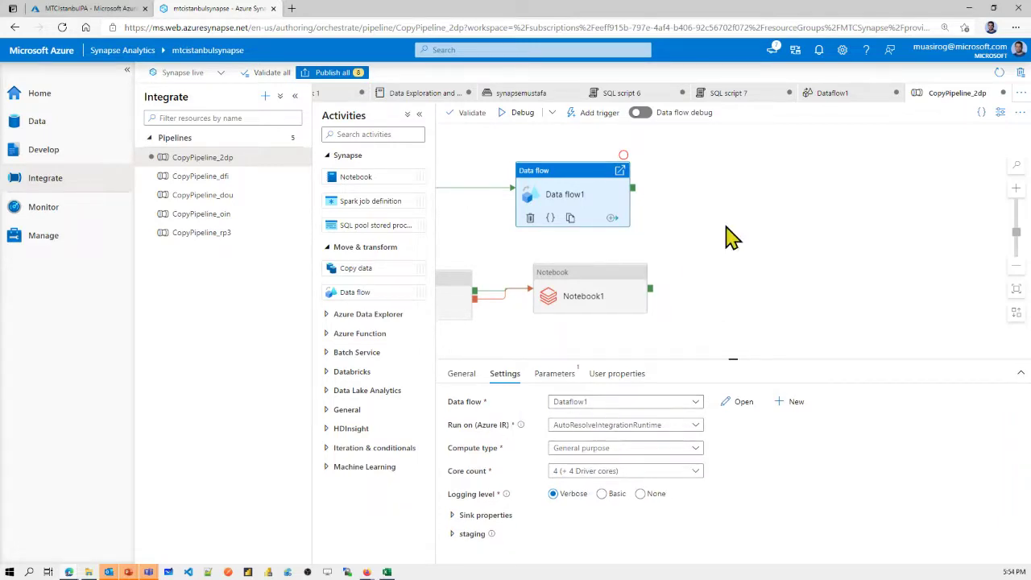
left_click_drag(728, 237, 943, 223)
left_click_drag(790, 181, 674, 223)
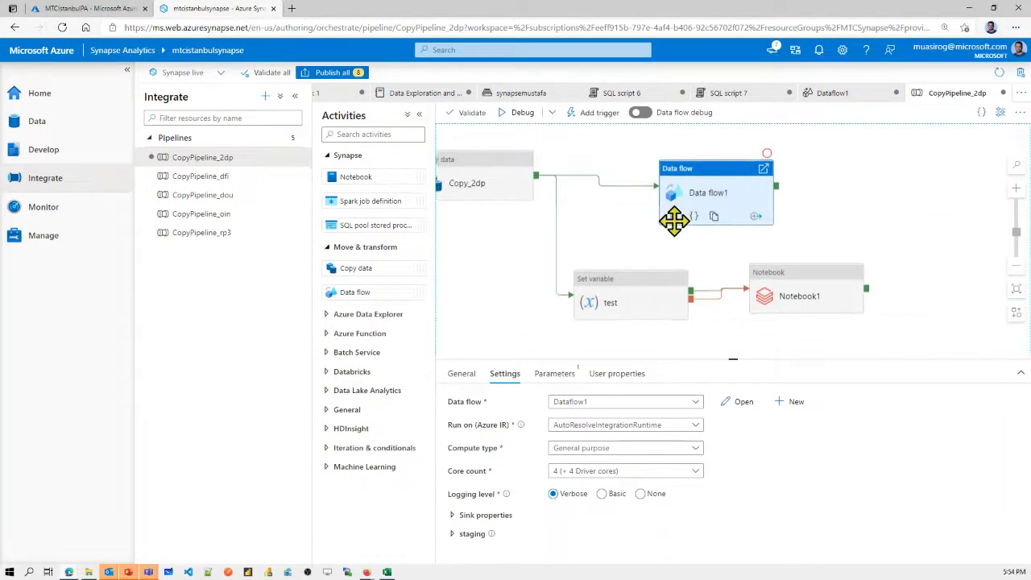
Step: Examine the types offered for a new pipeline trigger and the Custom events (preview) settings, discarding the trigger unsaved
left_click(589, 113)
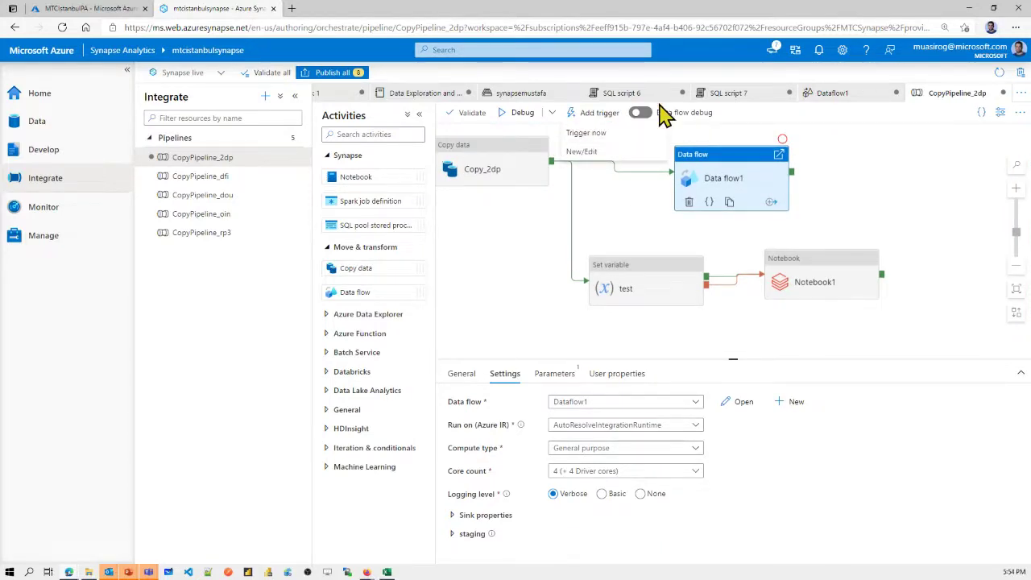
left_click(588, 153)
left_click(704, 105)
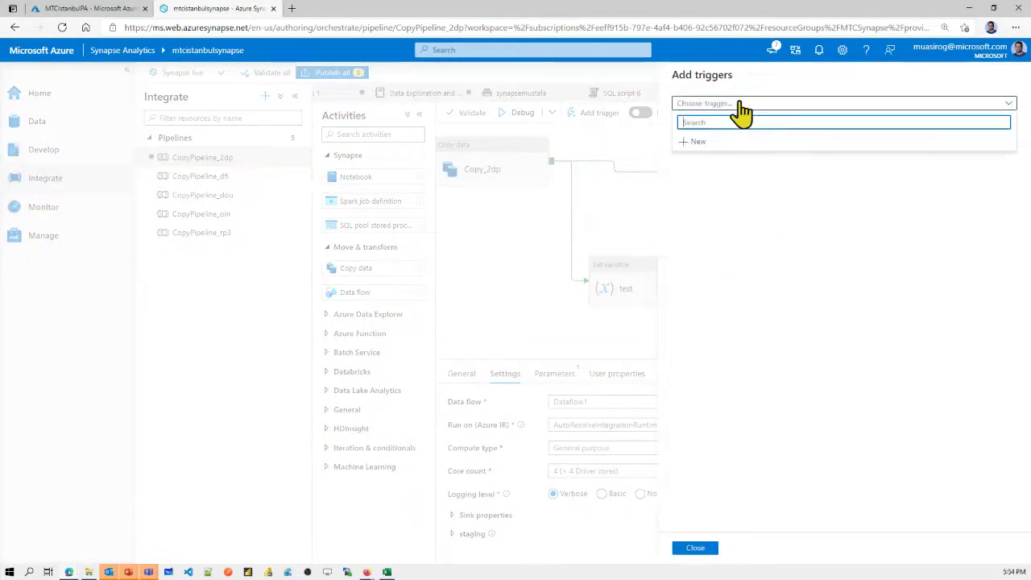
left_click(703, 142)
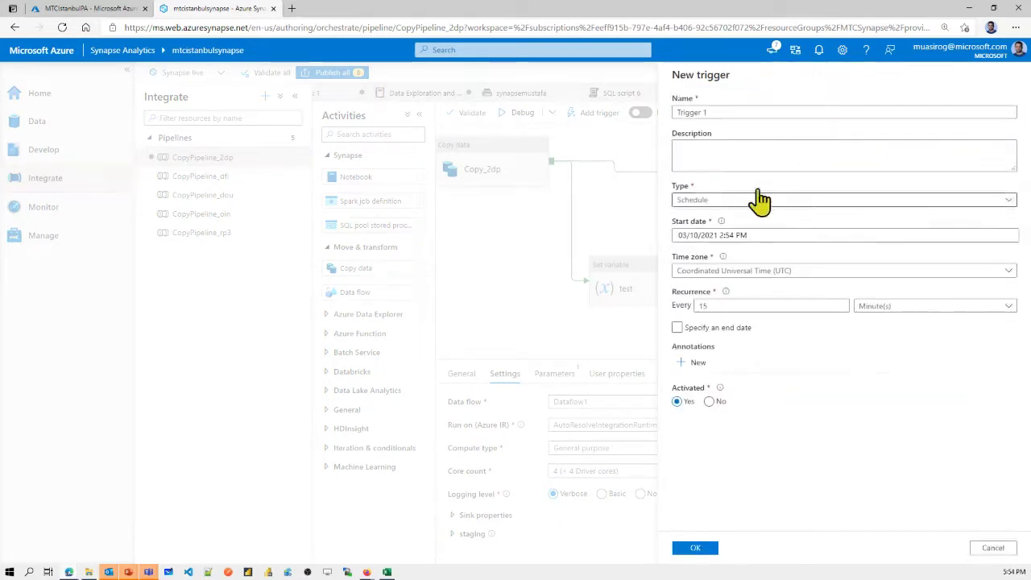
left_click(733, 201)
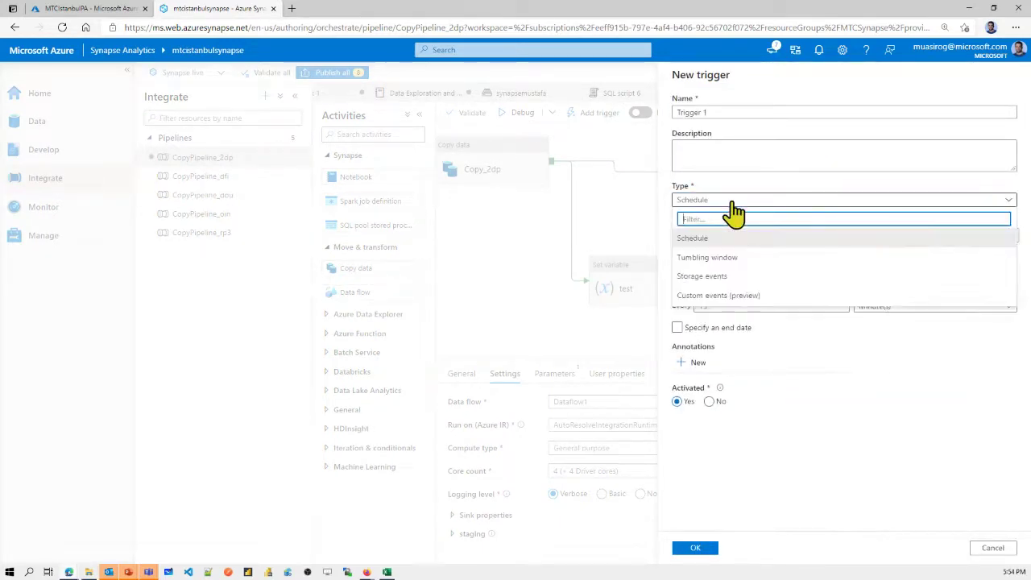
left_click(755, 295)
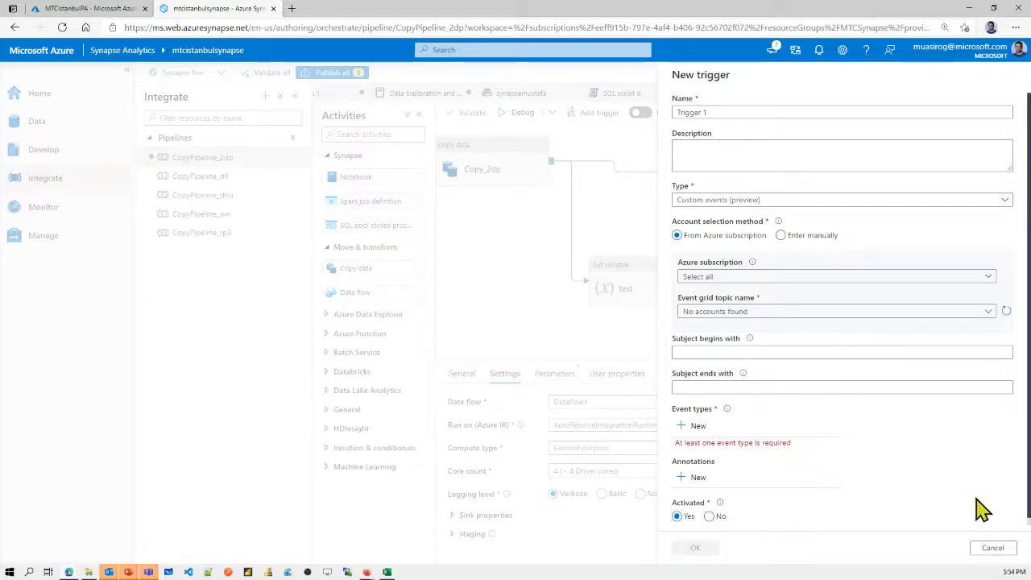
left_click(990, 549)
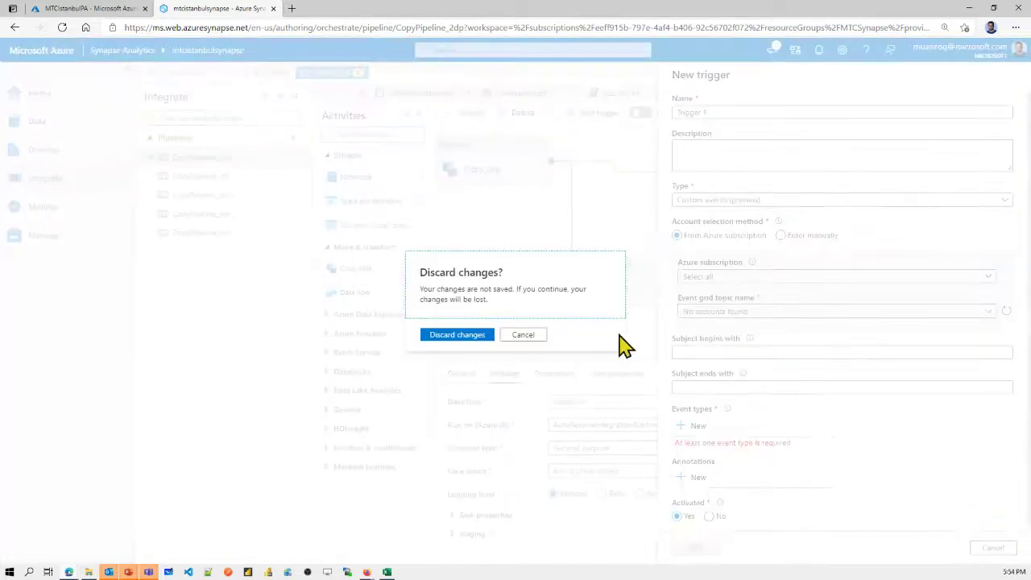
left_click(440, 335)
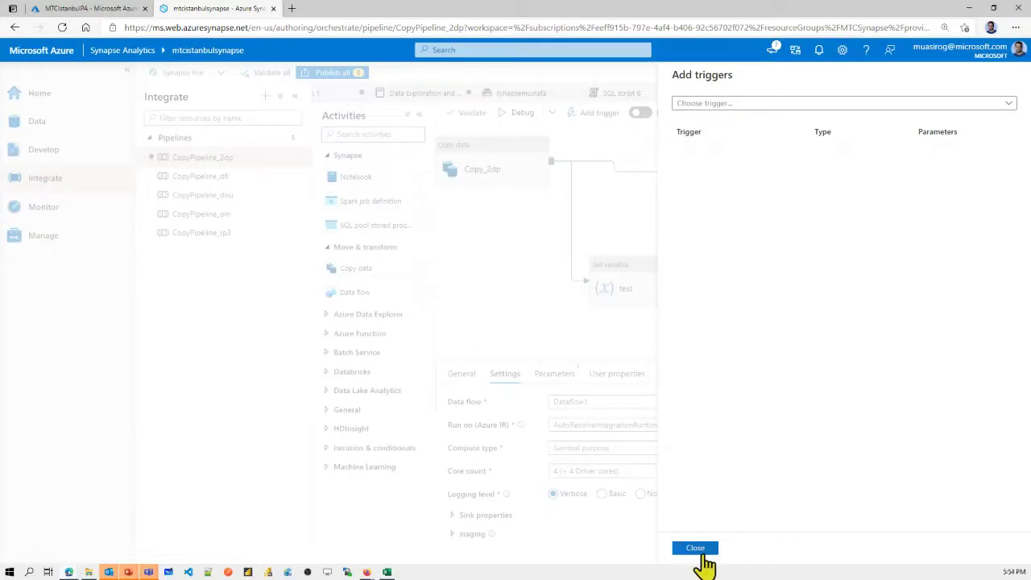
left_click(698, 550)
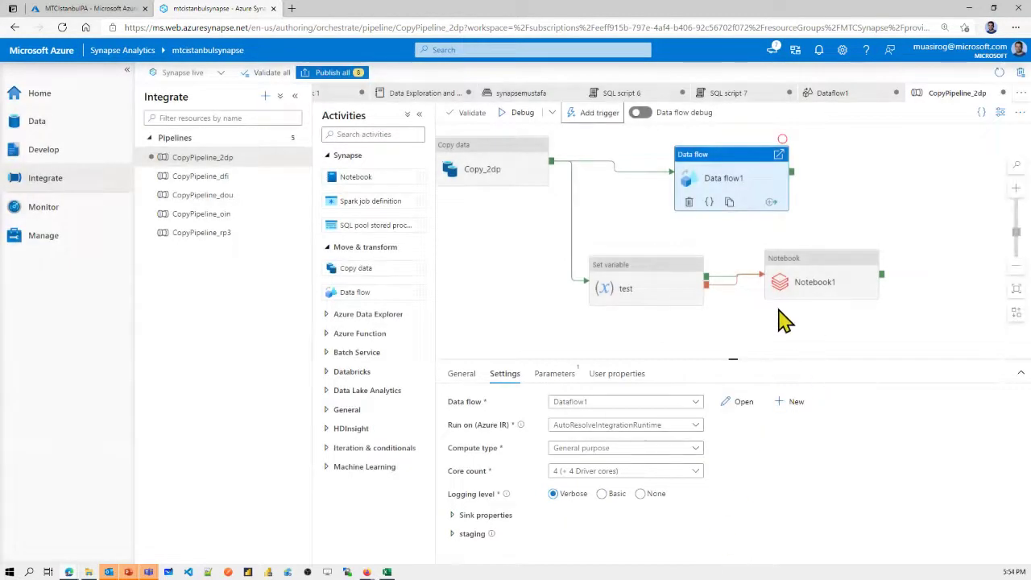
Step: Review the Data flow activity's parameters, settings and general properties, and look at the data flow debug options without enabling debug
left_click_drag(850, 180, 628, 200)
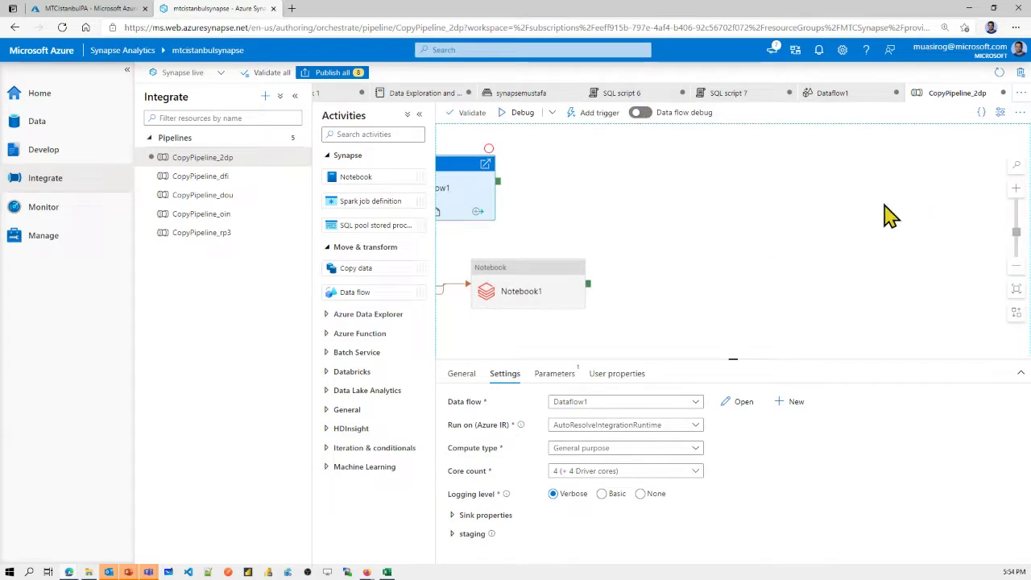
left_click_drag(537, 249, 577, 236)
left_click(555, 375)
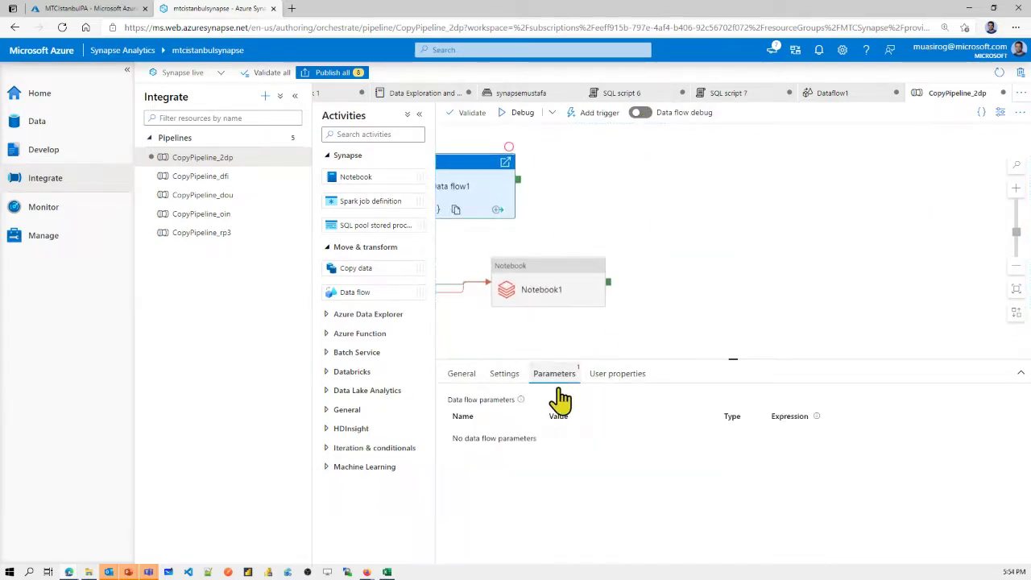
left_click(503, 377)
left_click(461, 377)
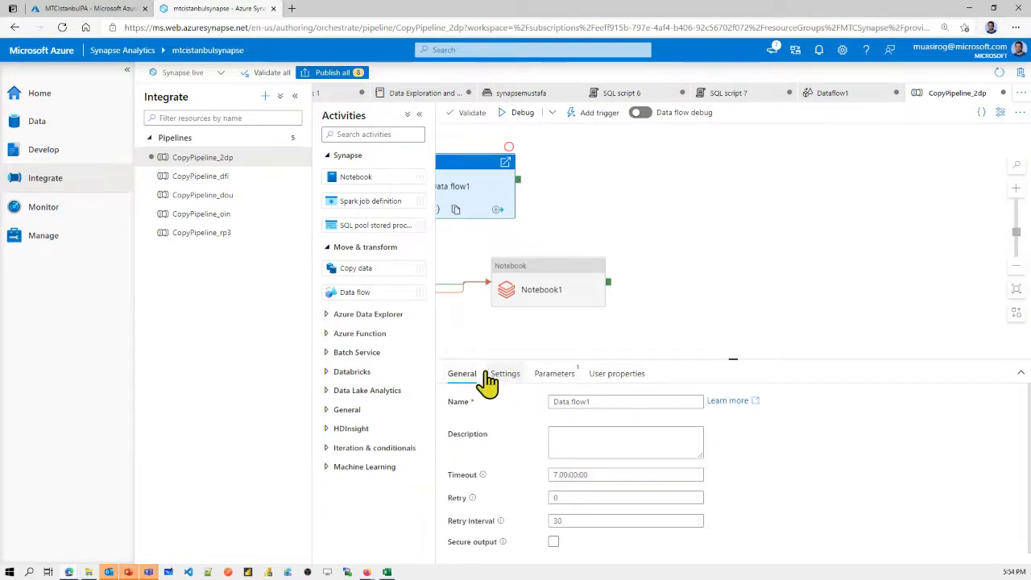
left_click(653, 117)
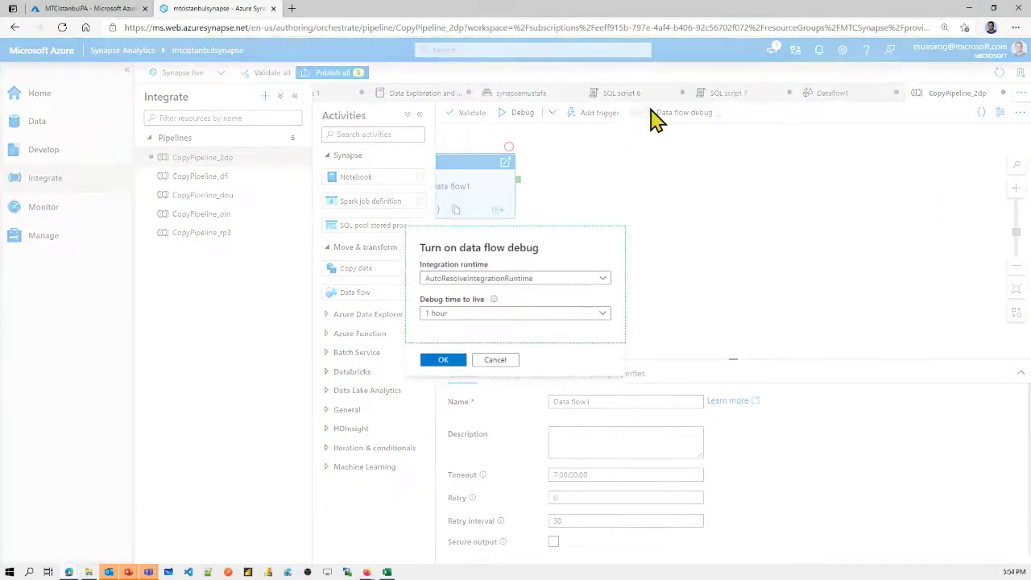
left_click(488, 360)
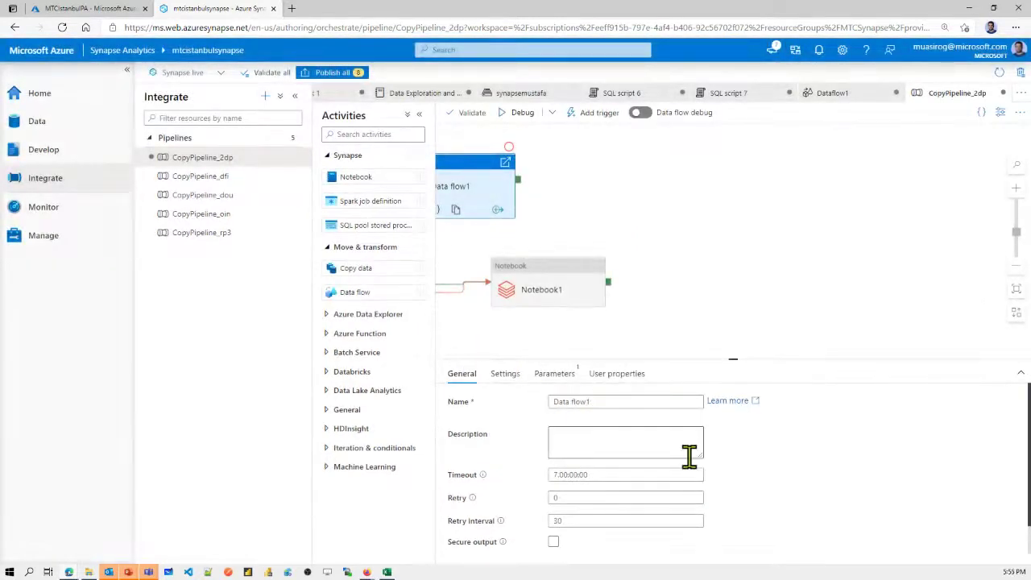
left_click(507, 379)
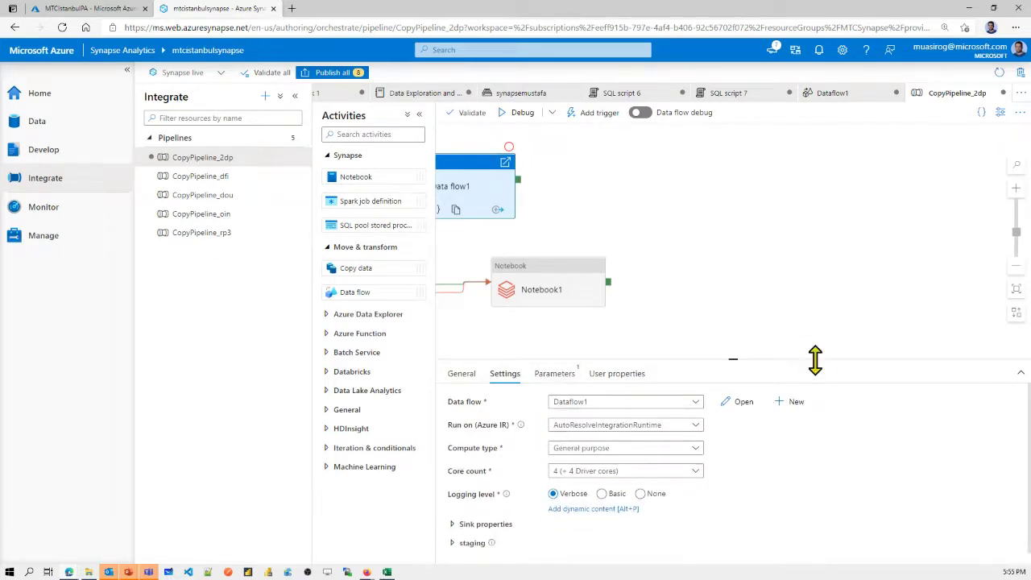
left_click(479, 377)
Step: Review the Copy_2dp activity's general properties, user properties, settings and column mapping
left_click_drag(439, 229, 679, 223)
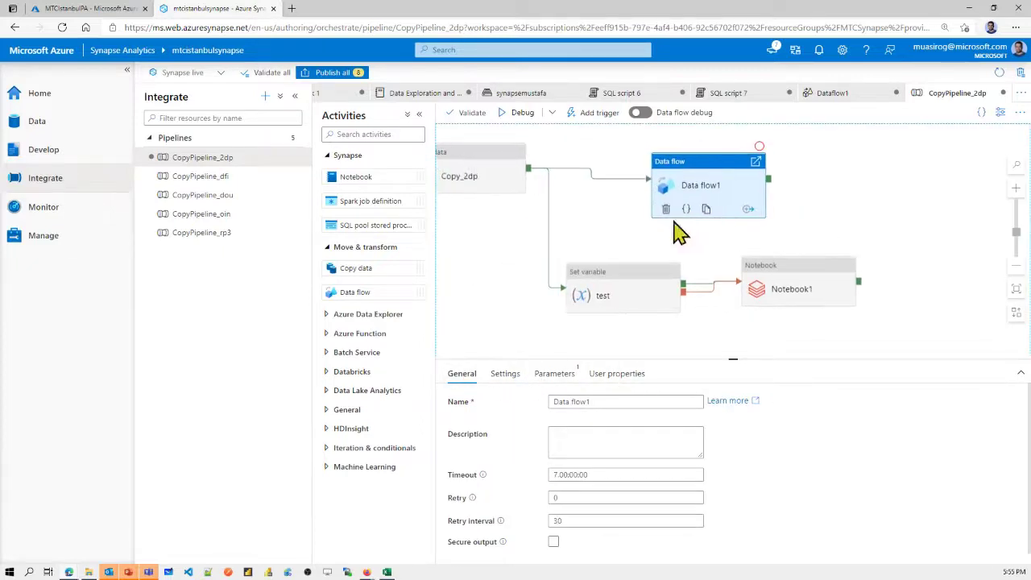
left_click(500, 163)
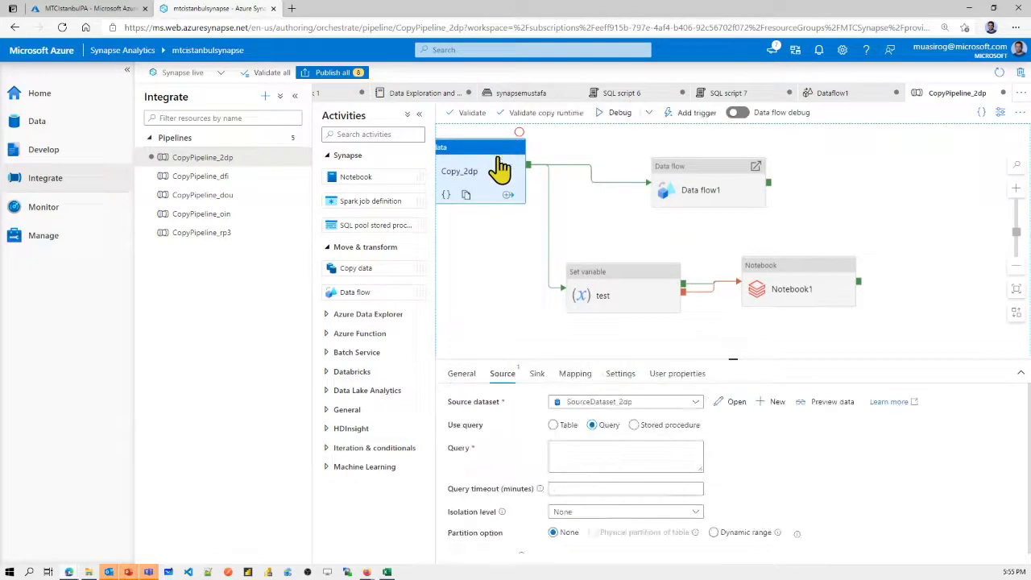
left_click(470, 379)
scroll(491, 427, "down", 1)
scroll(502, 449, "up", 1)
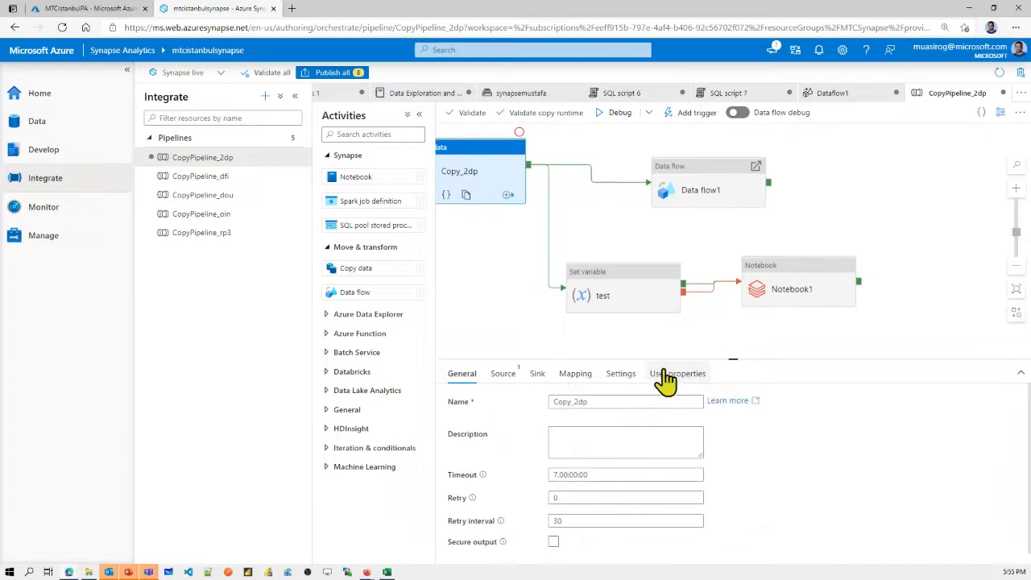
left_click(654, 377)
left_click(619, 374)
left_click(574, 375)
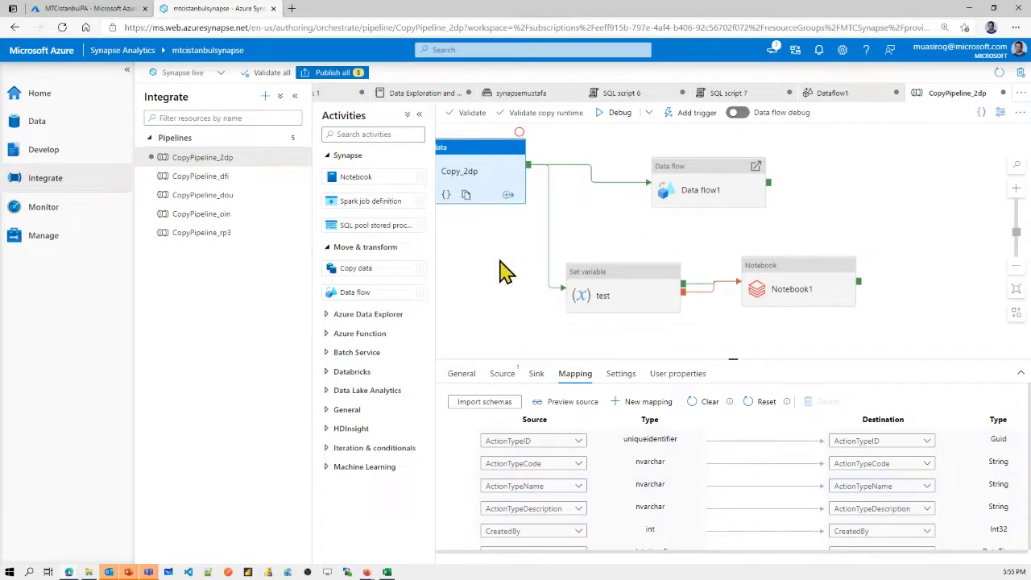
Step: Validate the CopyPipeline_2dp pipeline and read its validation output, closing it when done
left_click_drag(502, 269, 570, 269)
left_click(473, 113)
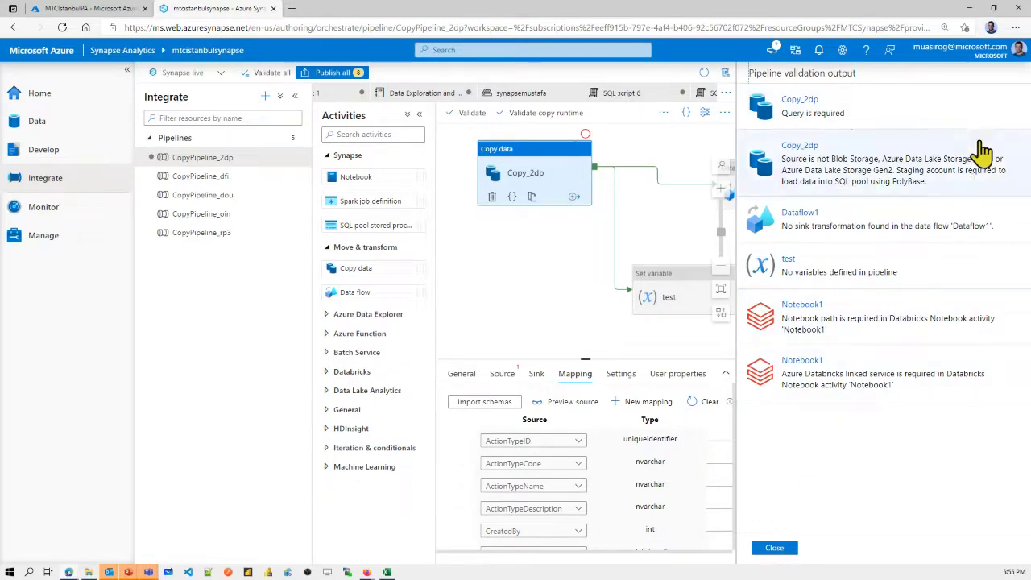
left_click(772, 548)
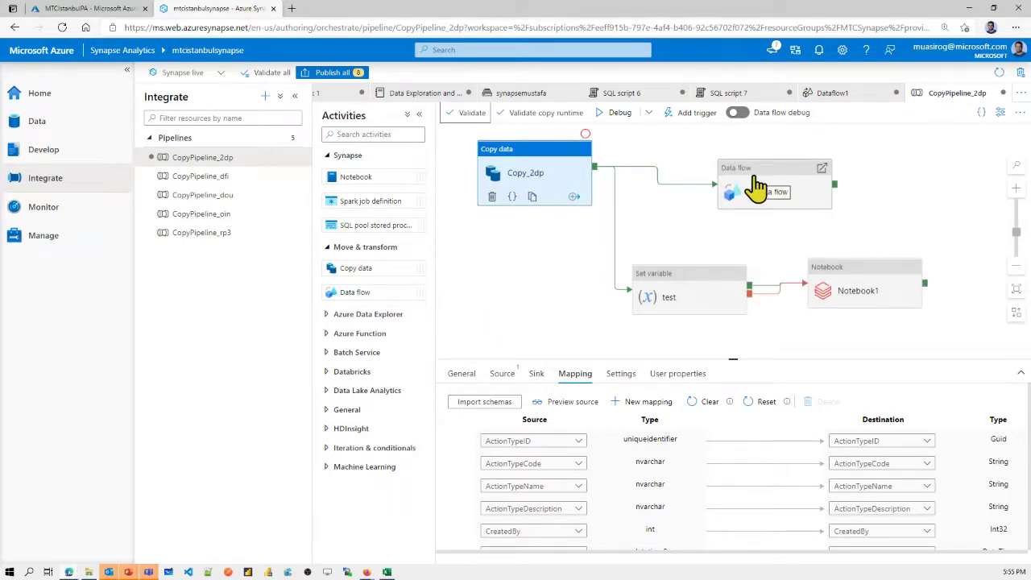
Step: Examine the activities offered under each collapsed category, from Azure Data Explorer through General and HDInsight to Machine Learning
left_click(358, 391)
left_click(346, 435)
scroll(391, 426, "down", 3)
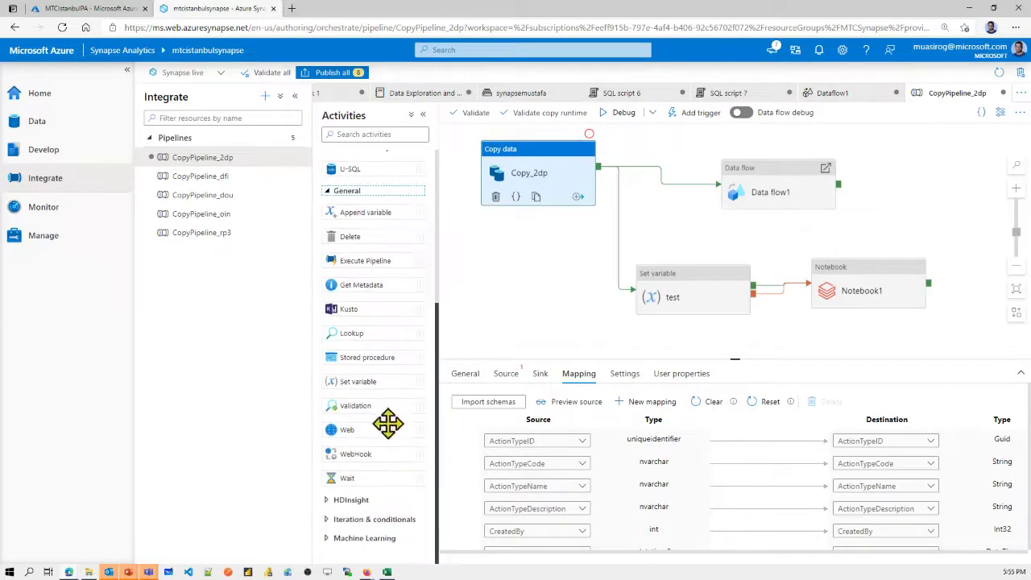
left_click(364, 500)
scroll(368, 475, "down", 3)
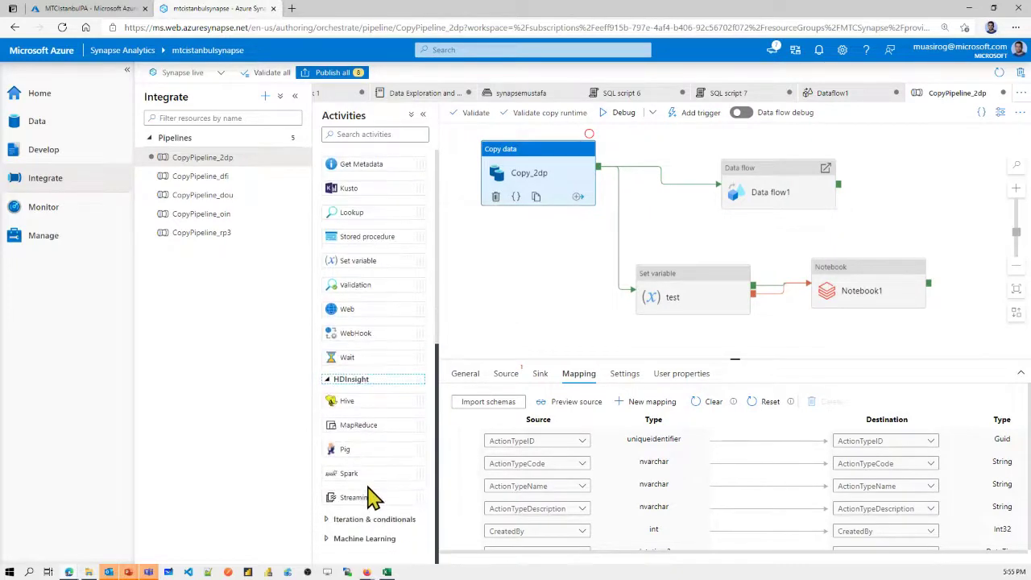
left_click(364, 520)
scroll(369, 515, "down", 3)
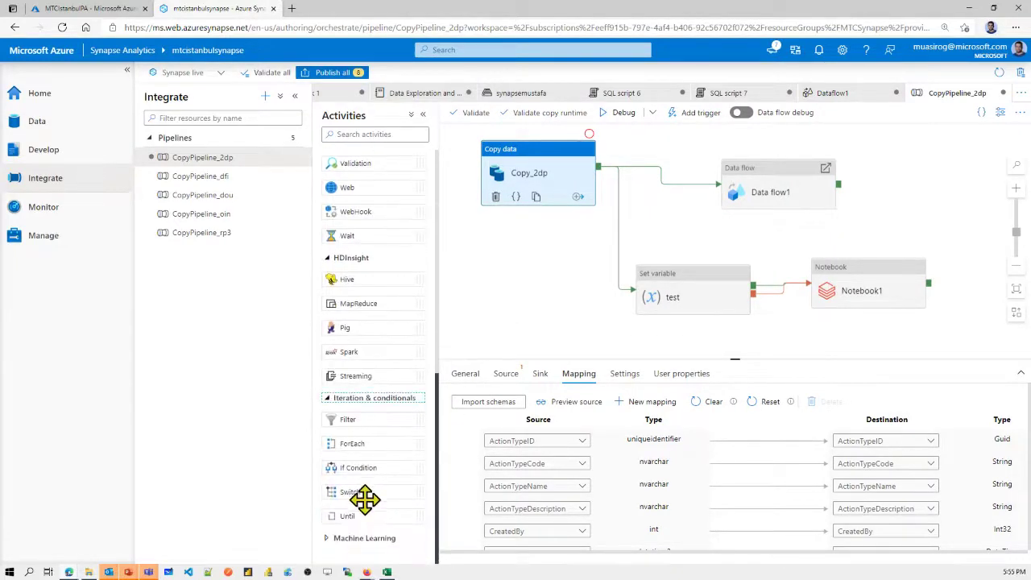
left_click(361, 546)
scroll(379, 511, "down", 2)
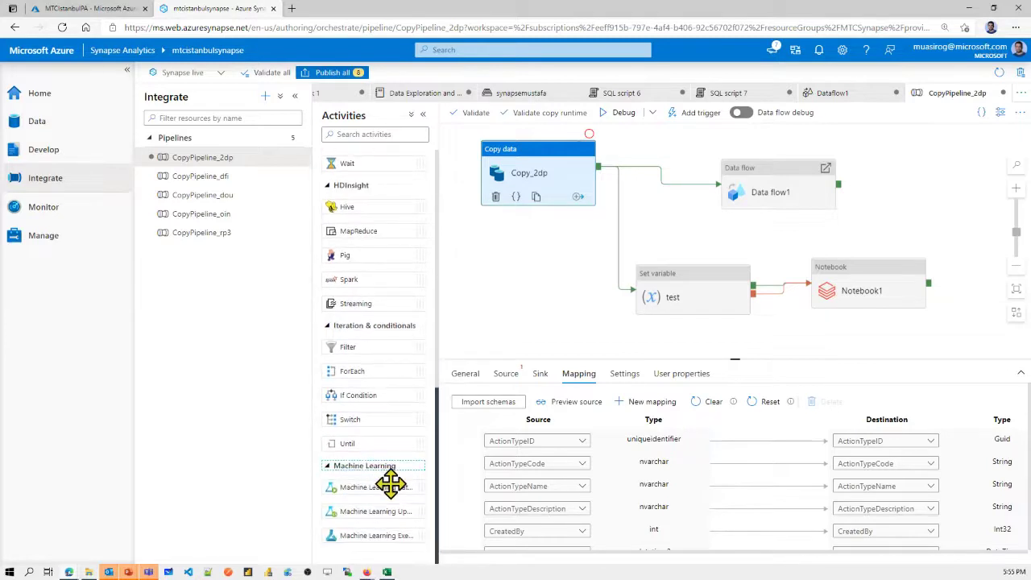
scroll(396, 484, "up", 12)
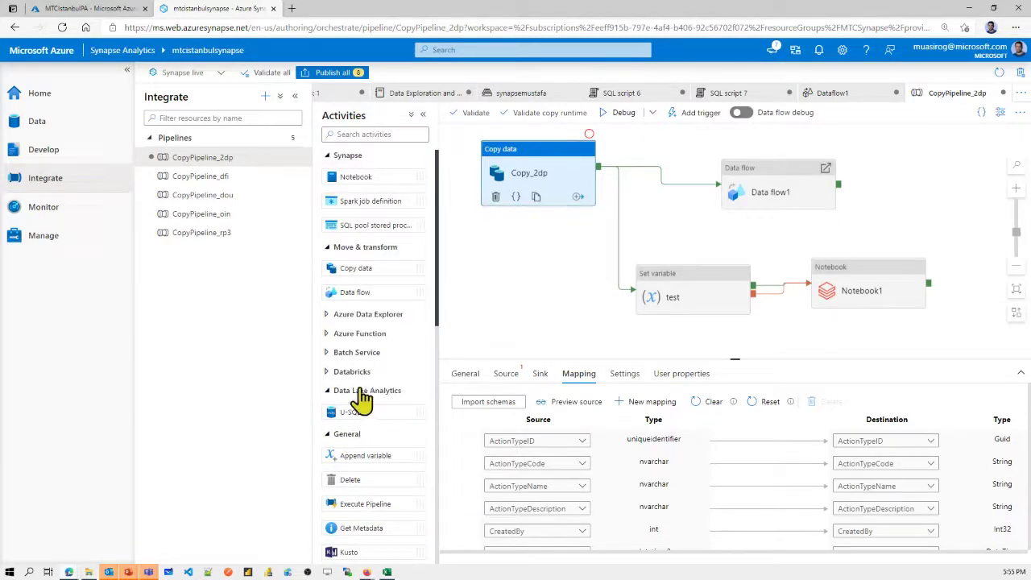
left_click(365, 374)
left_click(363, 354)
left_click(367, 336)
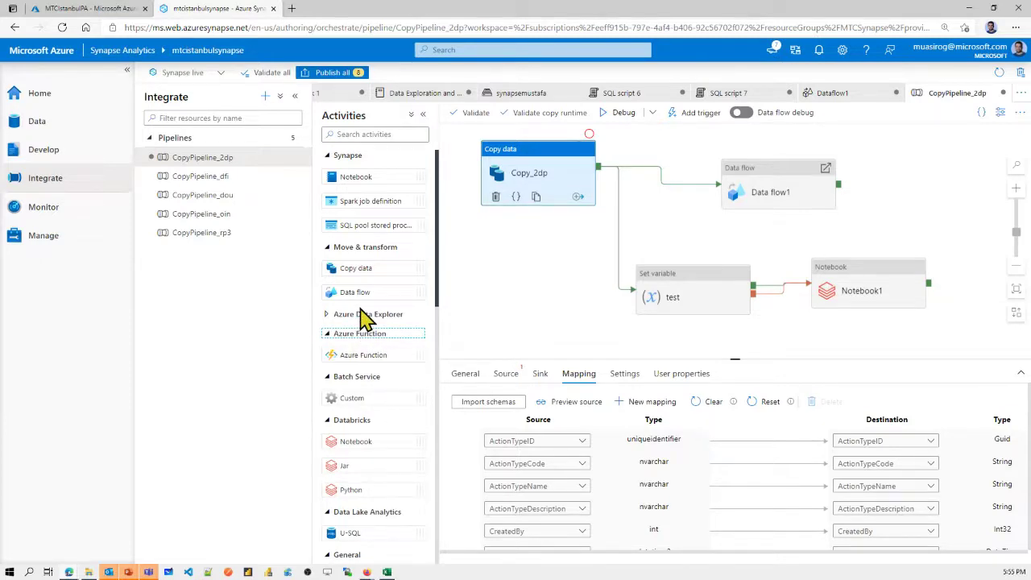
left_click(364, 315)
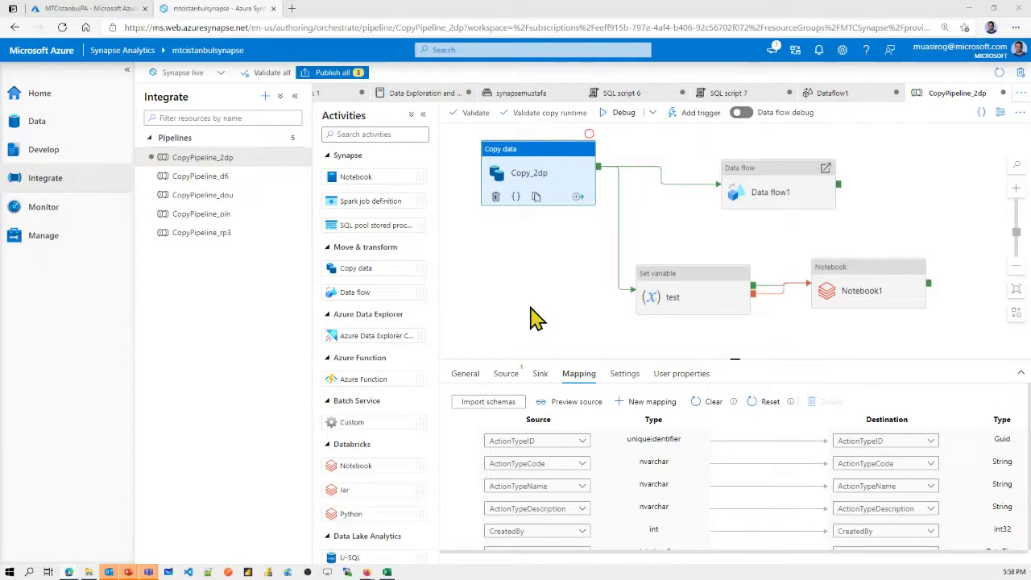
Step: Open the workspace's list of linked services in the Manage hub
left_click(45, 153)
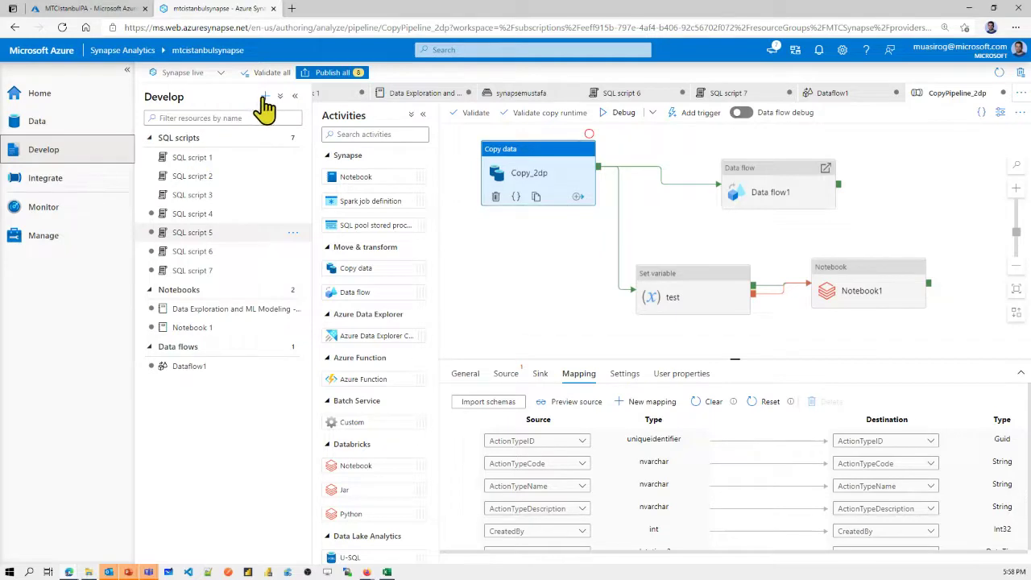
left_click(49, 234)
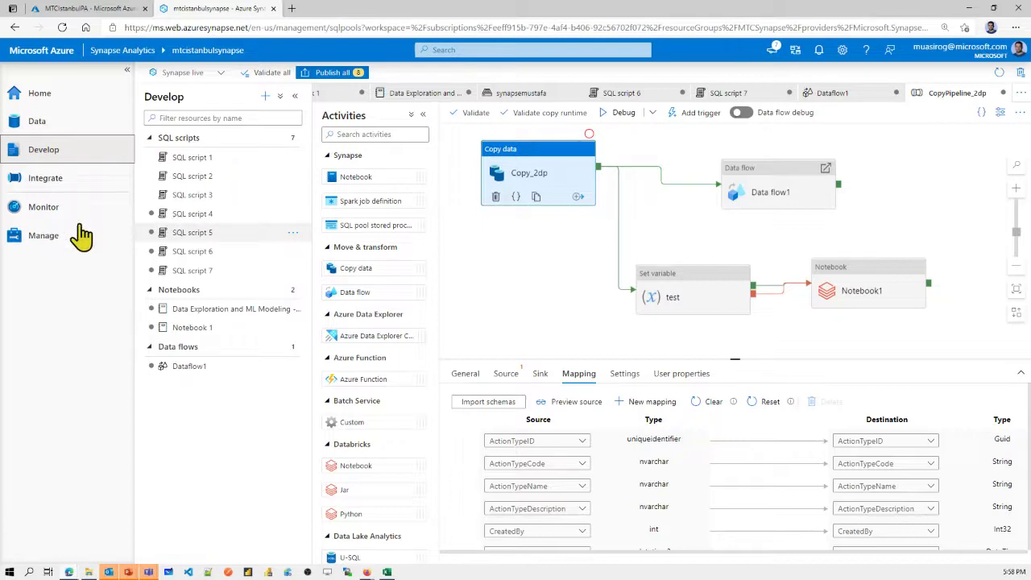
left_click(47, 239)
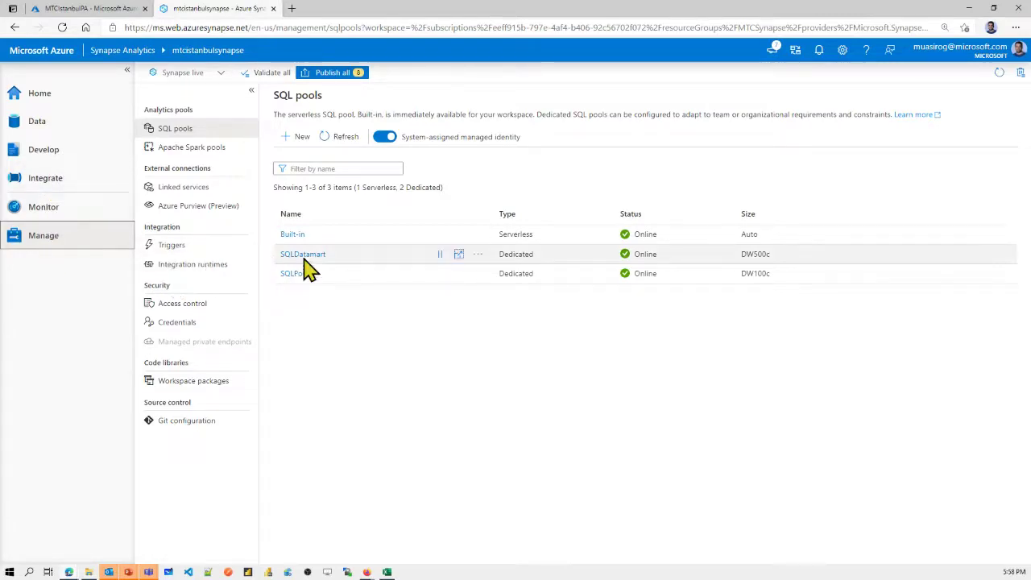
left_click(200, 193)
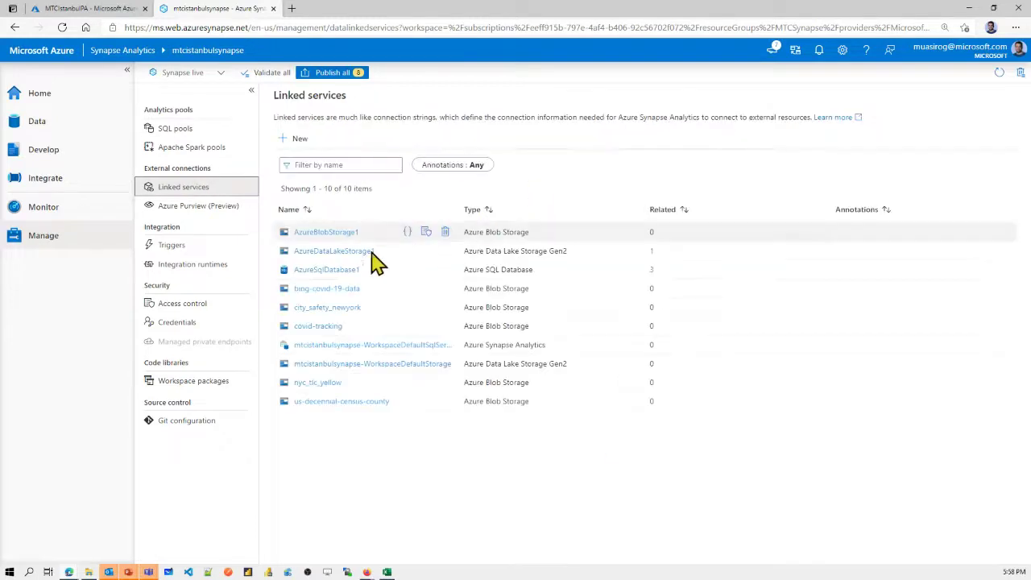
Step: Browse the available linked service types and start a new linked service that connects to Power BI
left_click(298, 141)
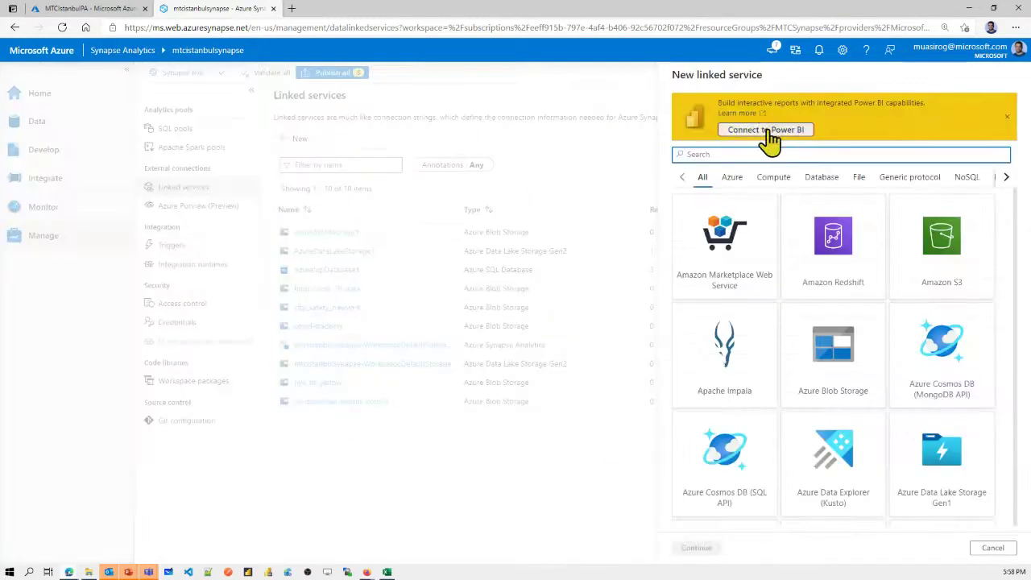
scroll(856, 311, "down", 10)
scroll(859, 320, "down", 3)
scroll(838, 266, "up", 15)
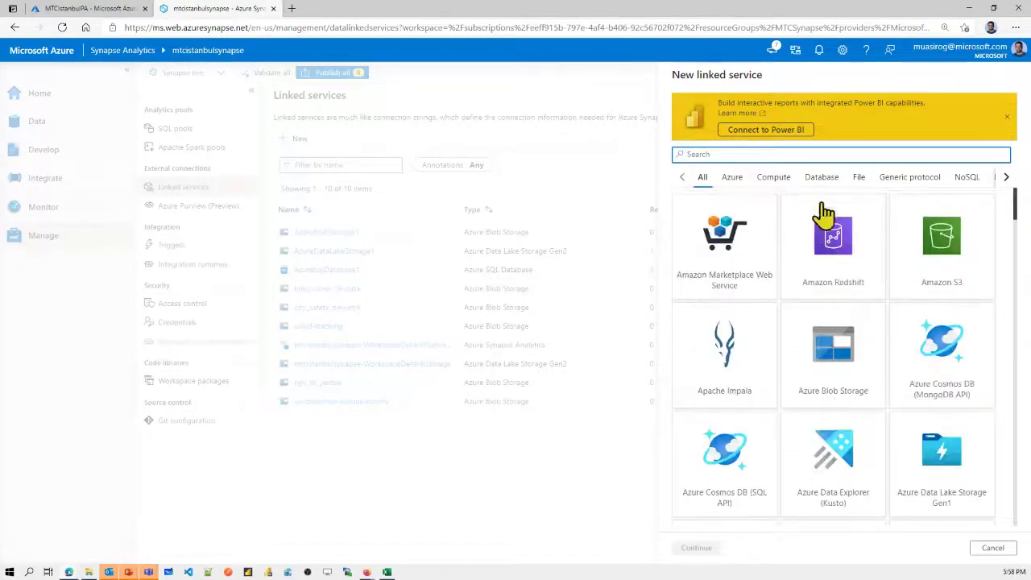
left_click(765, 130)
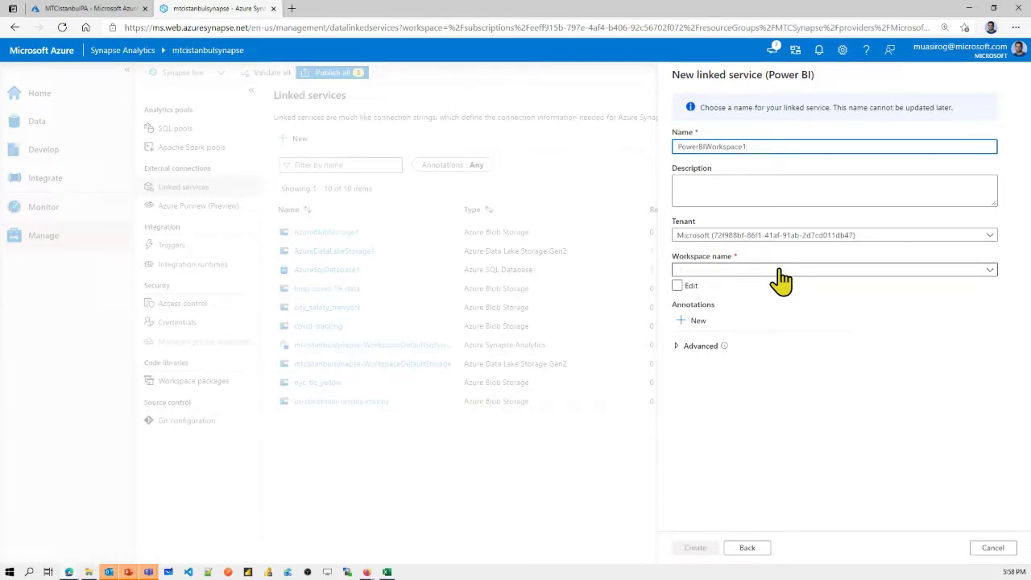
Step: Look over the selectable workspaces and the advanced options of the new Power BI linked service
left_click(779, 274)
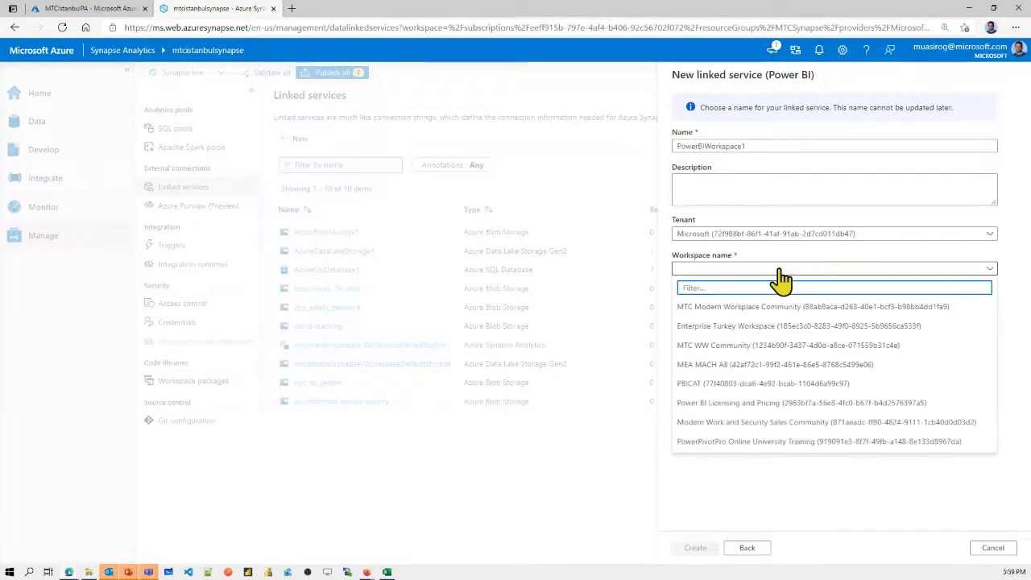
left_click(779, 273)
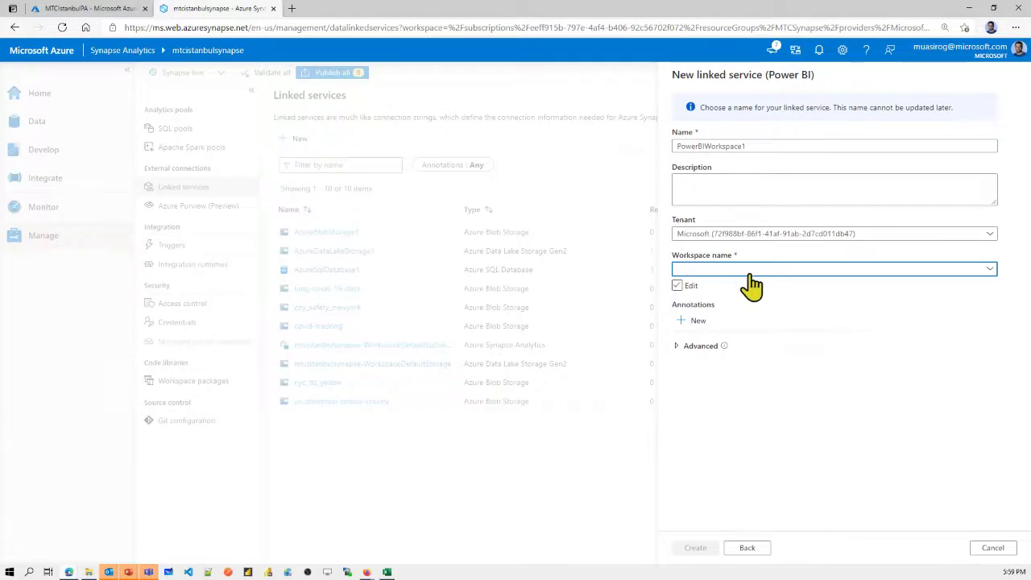
left_click(699, 345)
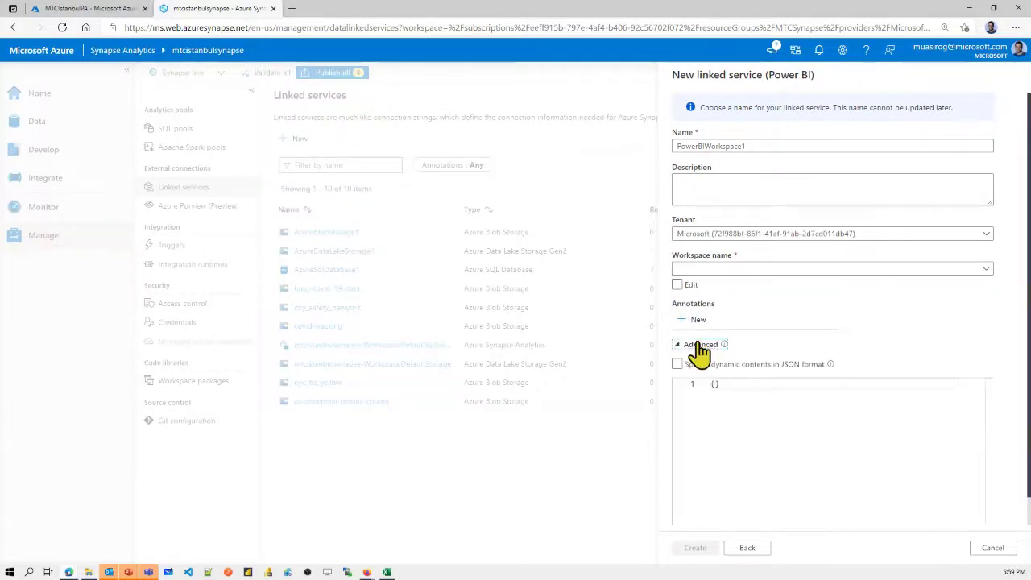
left_click(699, 346)
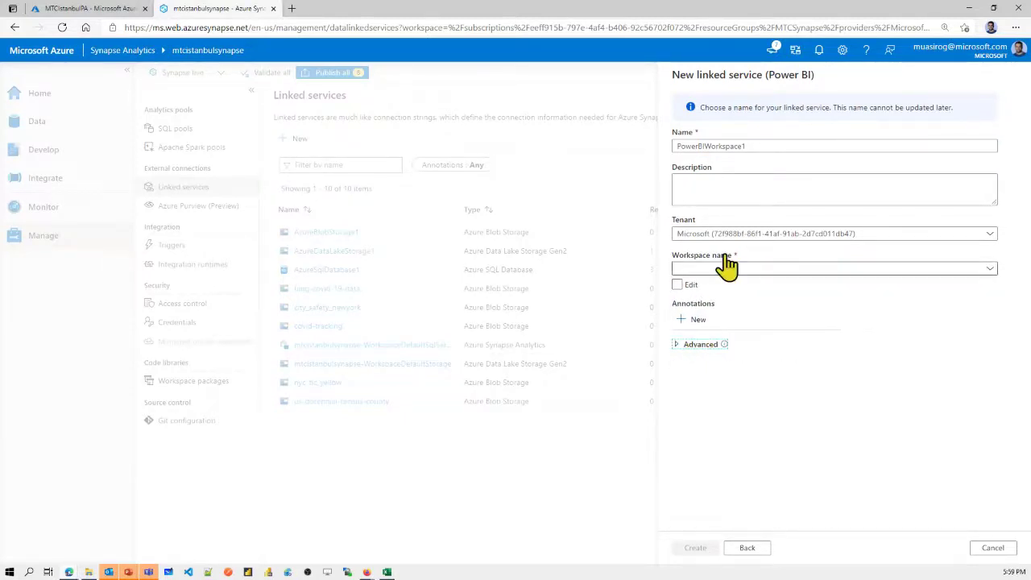
Step: Choose the Microsoft tenant, filter for the presenter's demo workspace, select it and create the Power BI linked service
left_click(745, 240)
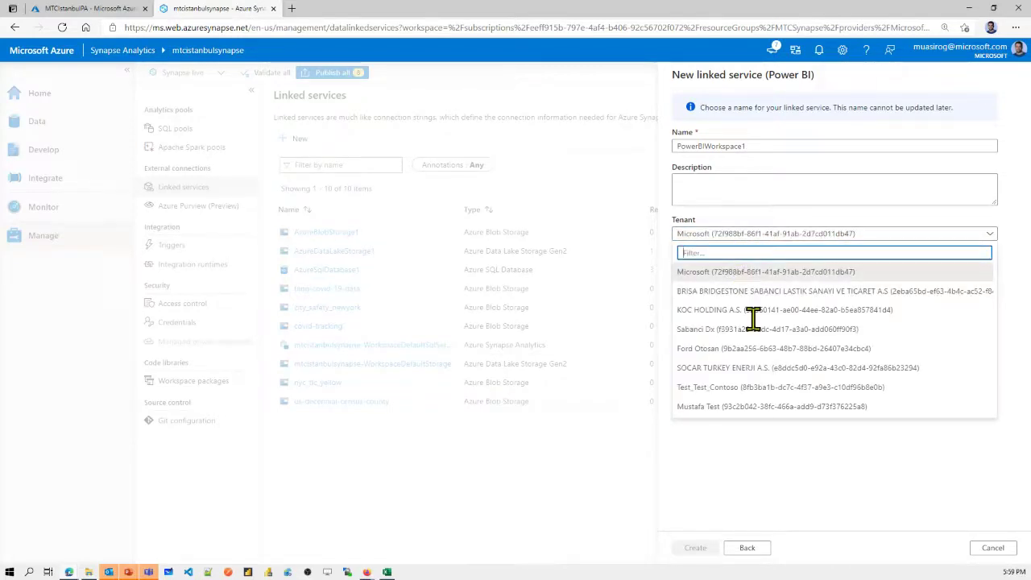
left_click(757, 273)
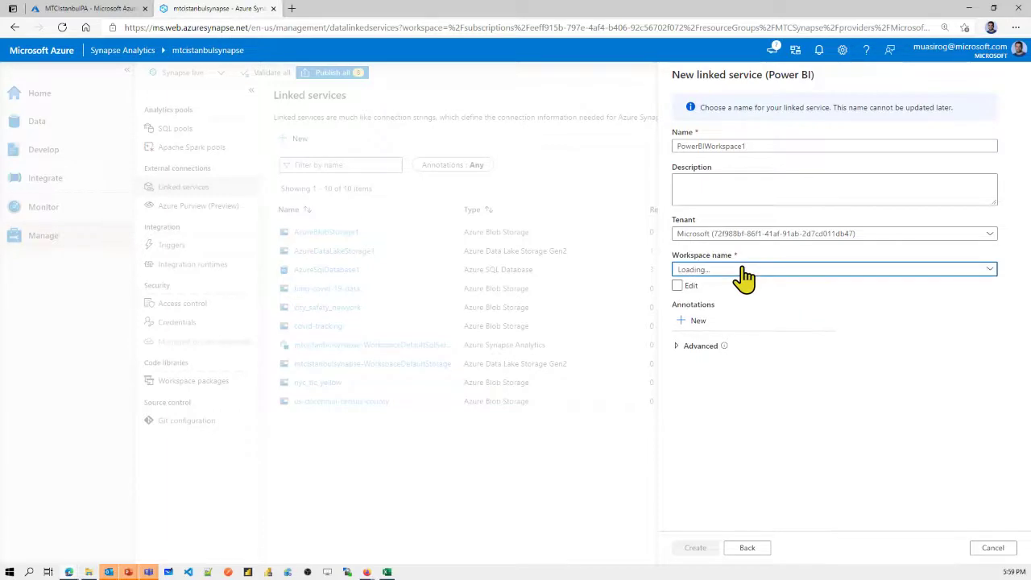
left_click(744, 277)
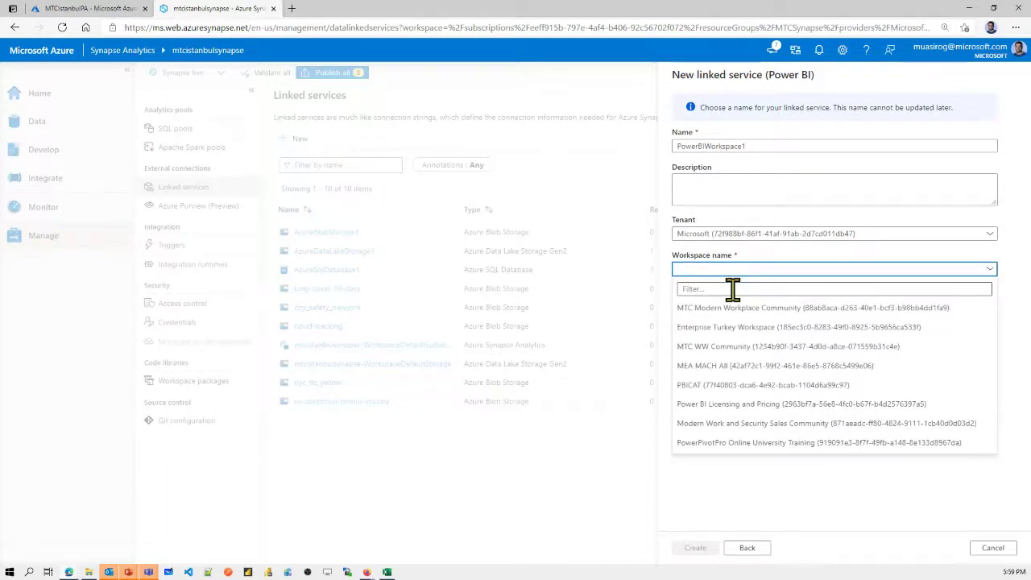
left_click(732, 288)
type("mustaf")
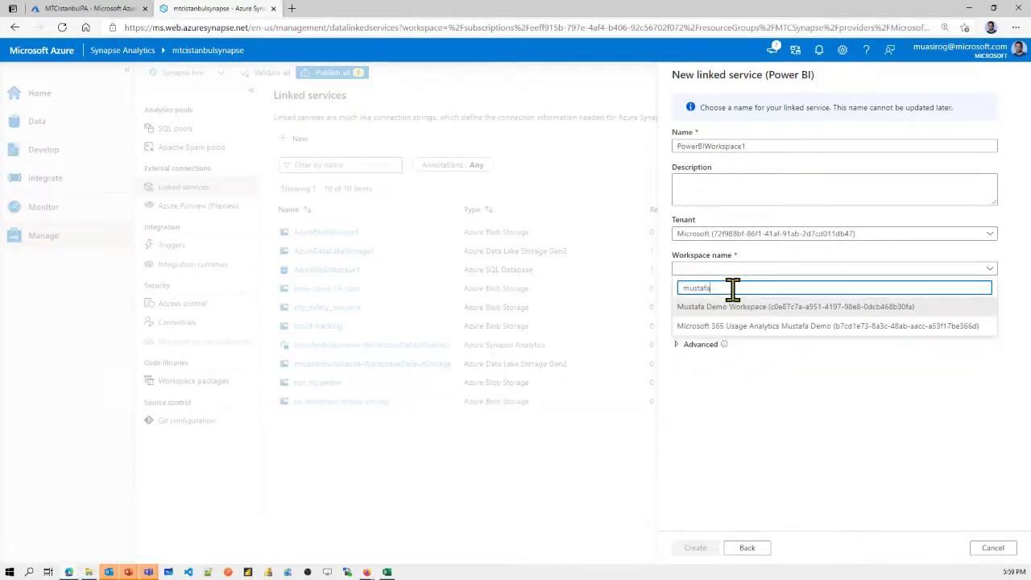
type("a")
left_click(743, 307)
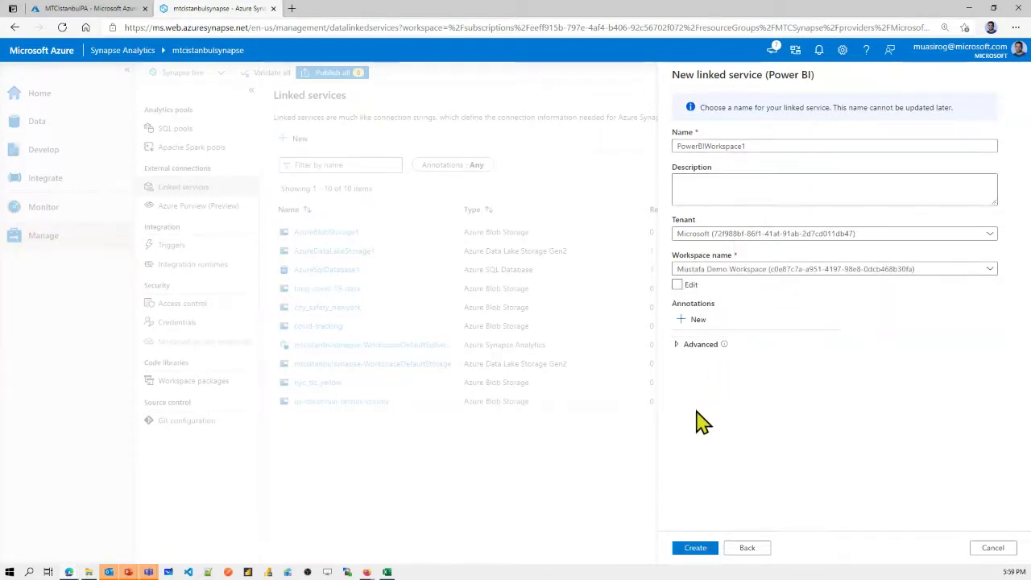
left_click(693, 346)
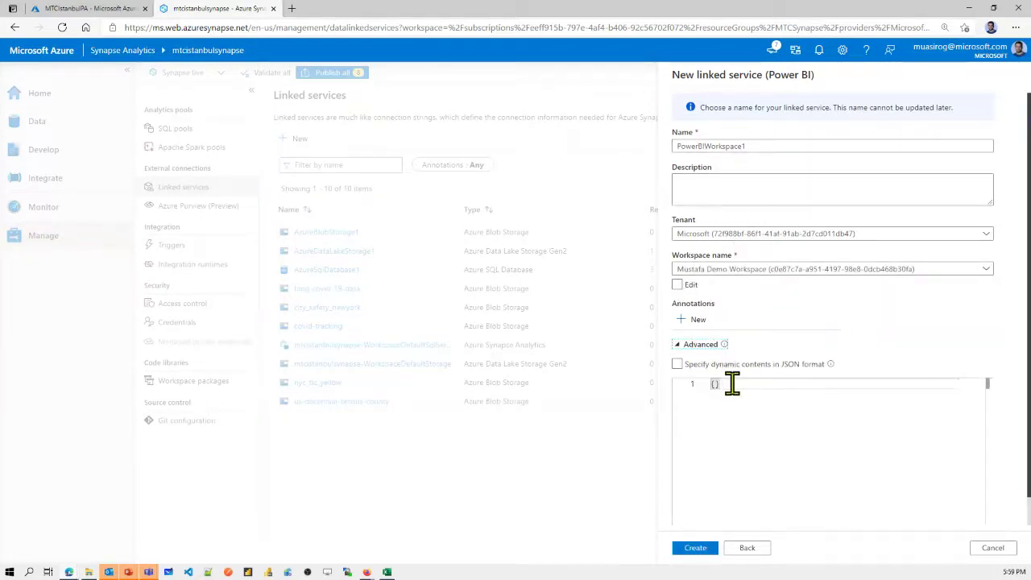
left_click(686, 346)
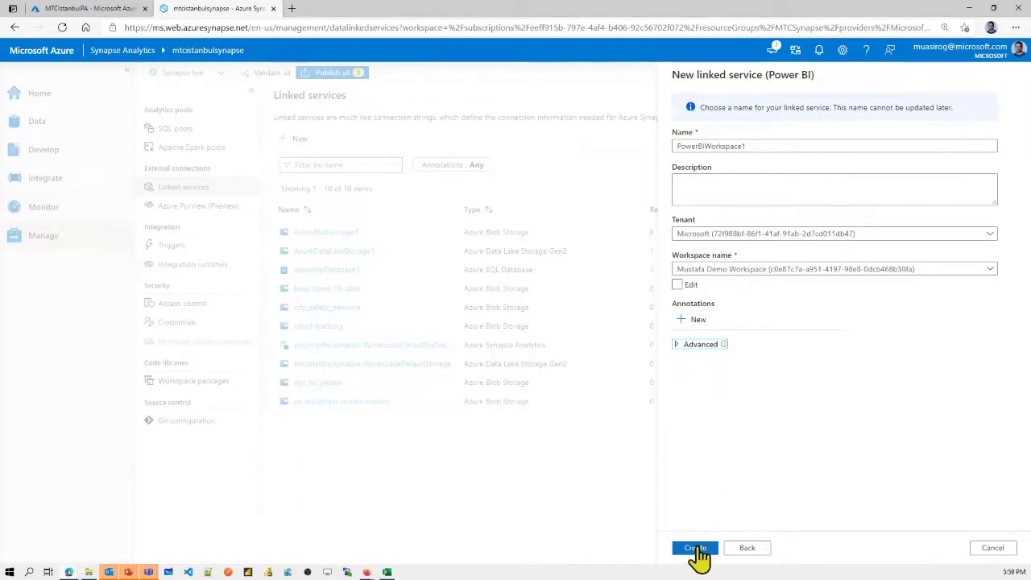
left_click(695, 550)
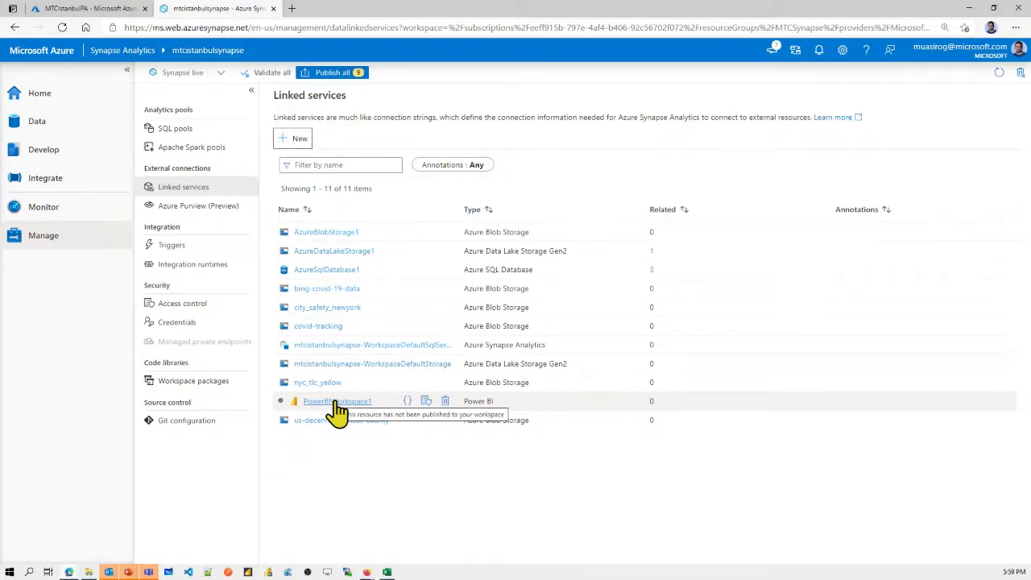
Step: Review the PowerBIWorkspace1 linked service's settings without saving, and validate all workspace resources
left_click(338, 403)
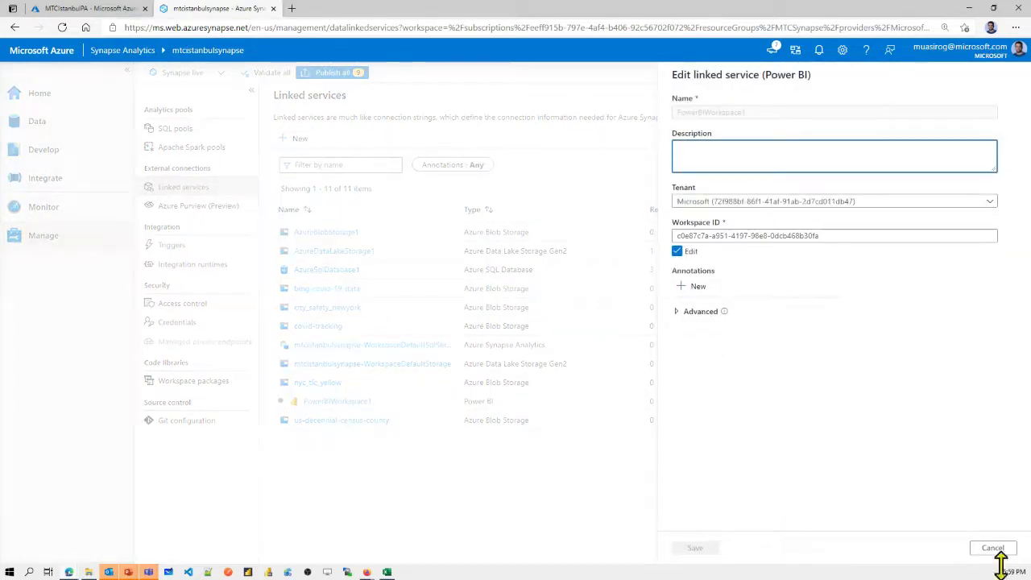
left_click(993, 548)
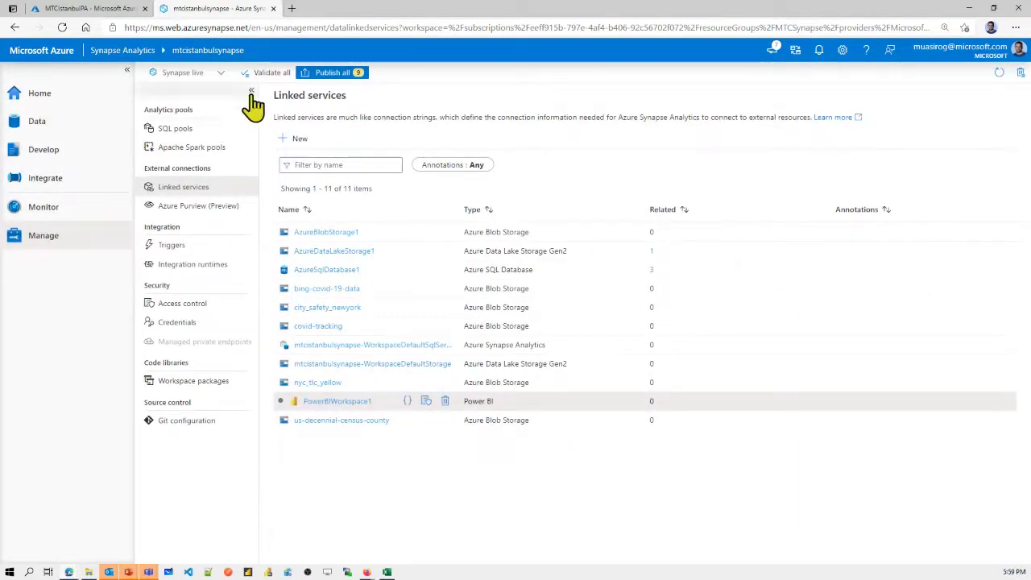
left_click(268, 74)
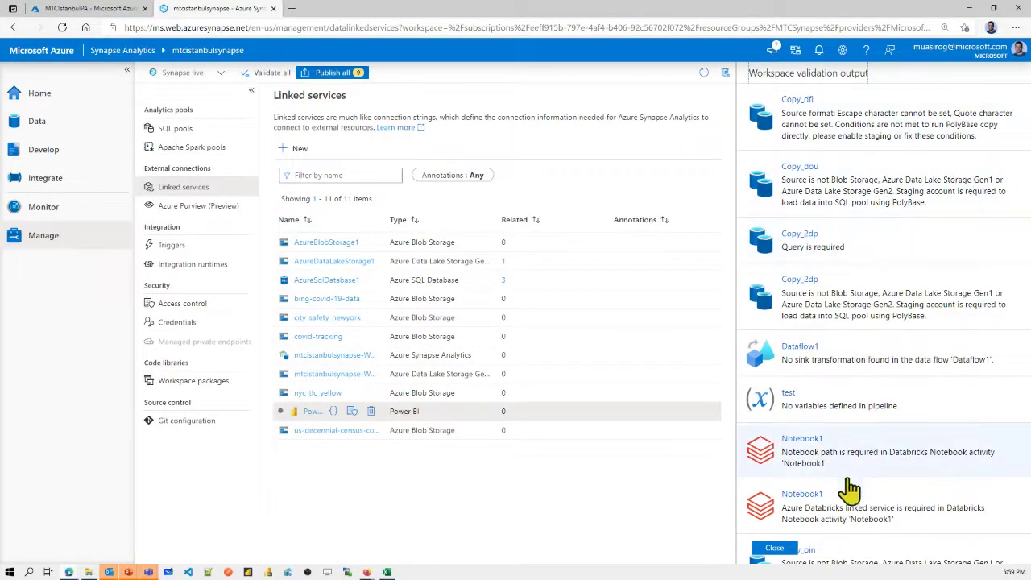
left_click(778, 551)
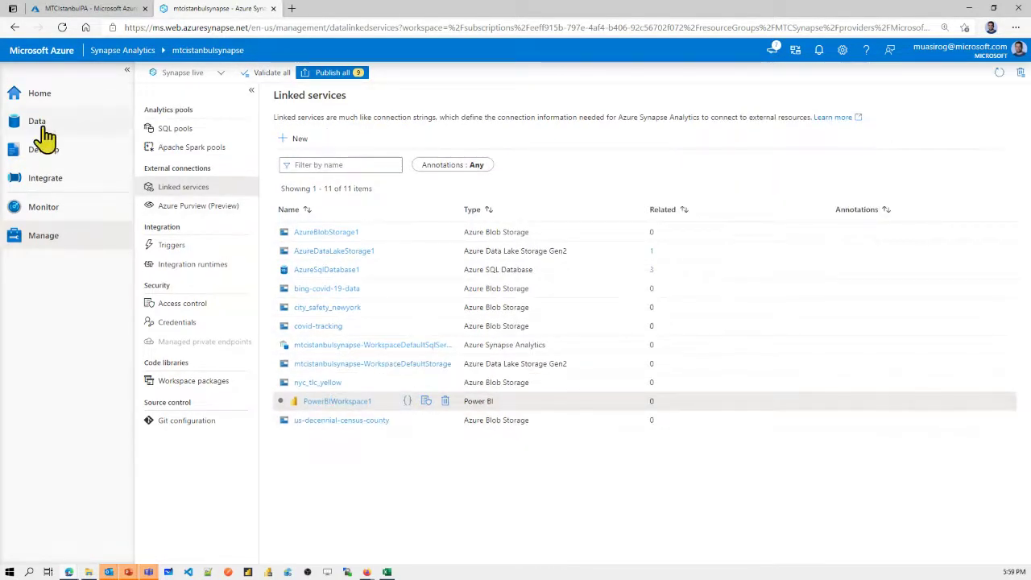
Step: Return to the Develop hub and expand the Power BI group to show its linked workspace
left_click(36, 126)
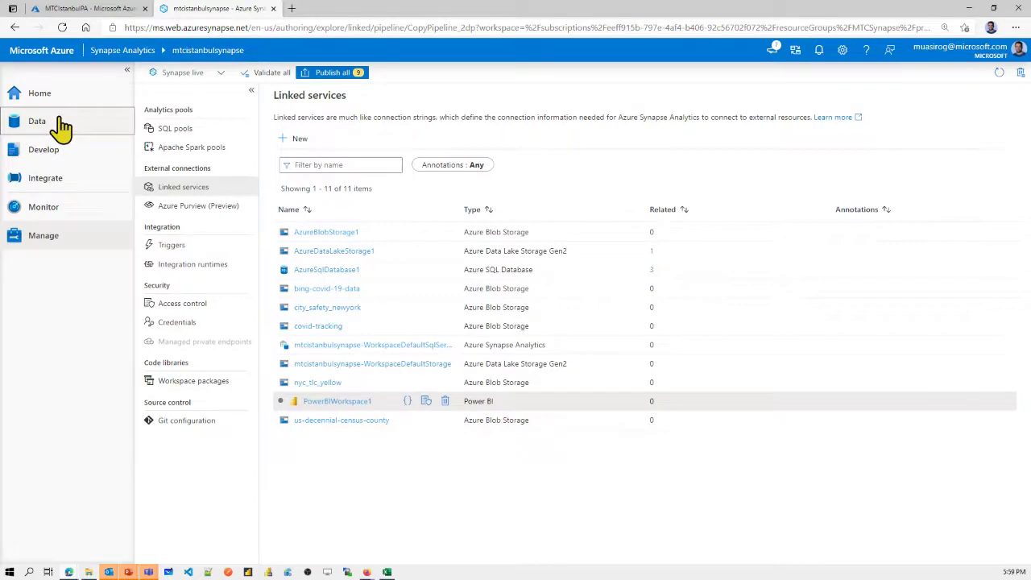
left_click(51, 162)
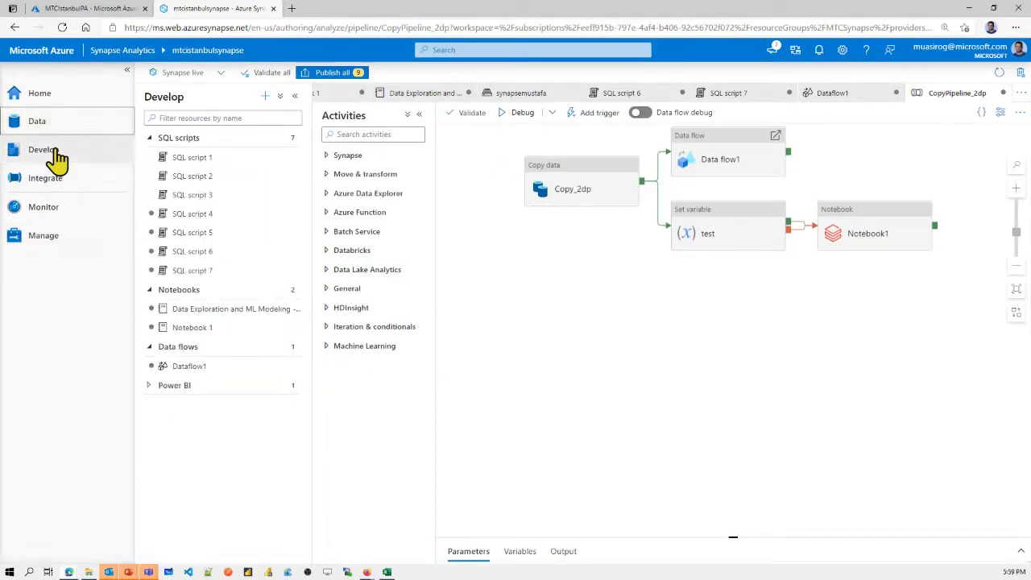
left_click(150, 393)
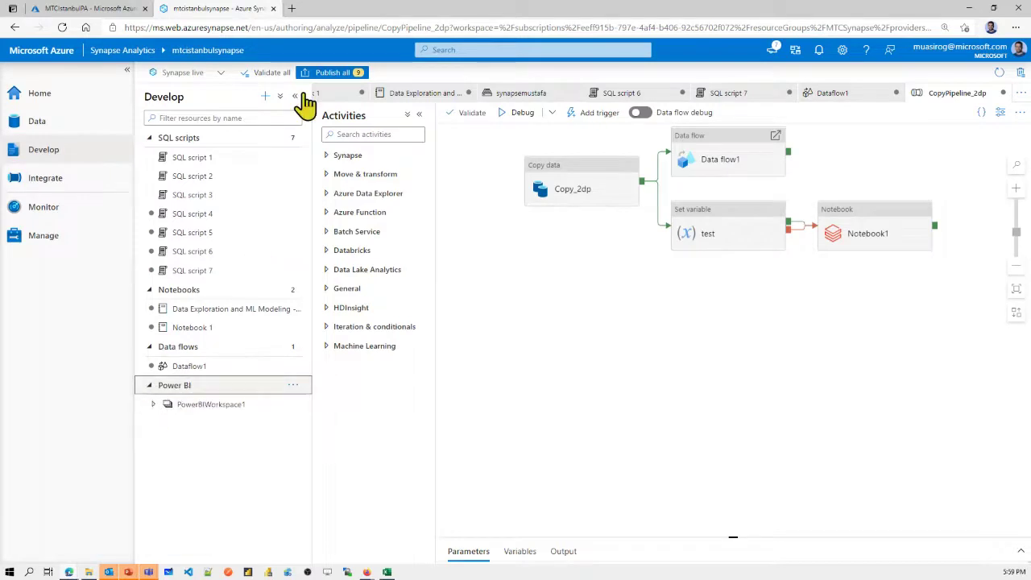
Step: Look through the datasets offered for a new Power BI report, and leave without creating one
left_click(266, 96)
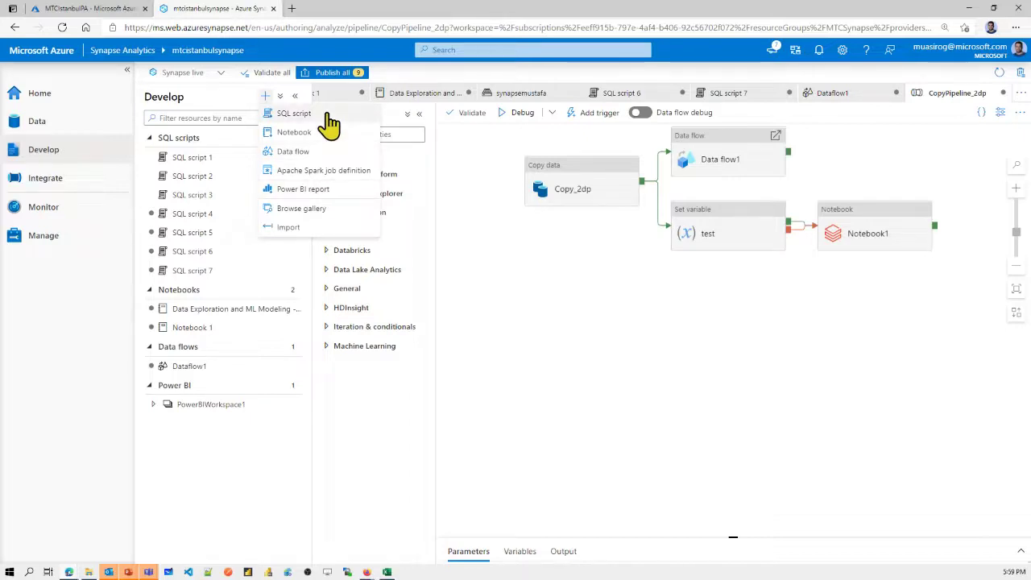
left_click(296, 192)
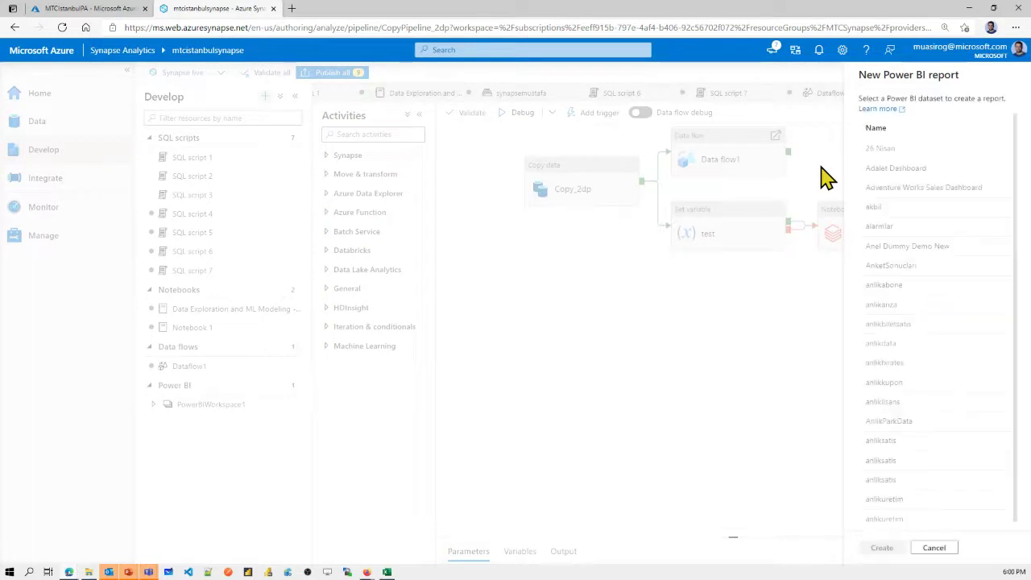
scroll(889, 203, "down", 15)
scroll(929, 207, "up", 20)
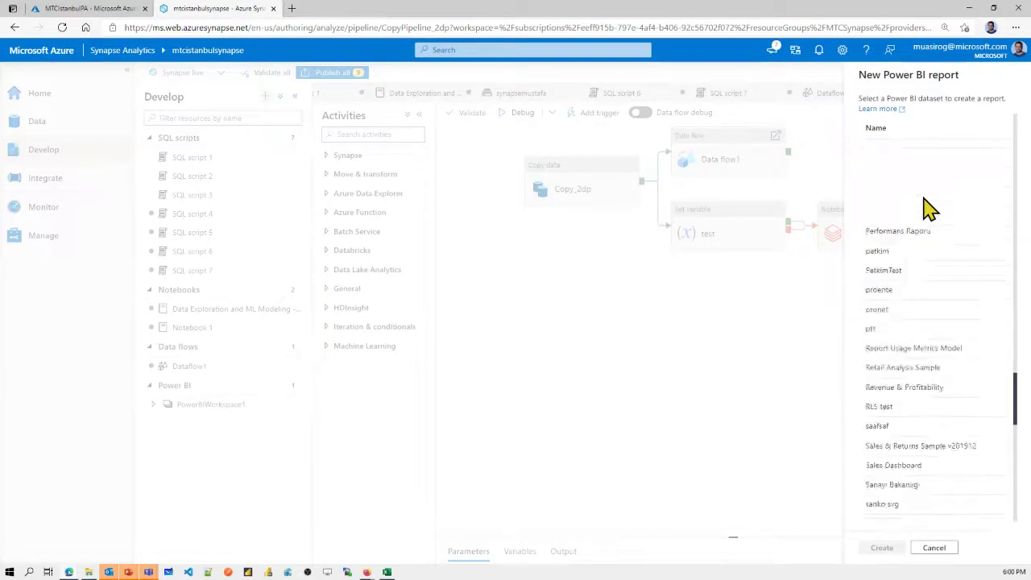
scroll(929, 206, "down", 20)
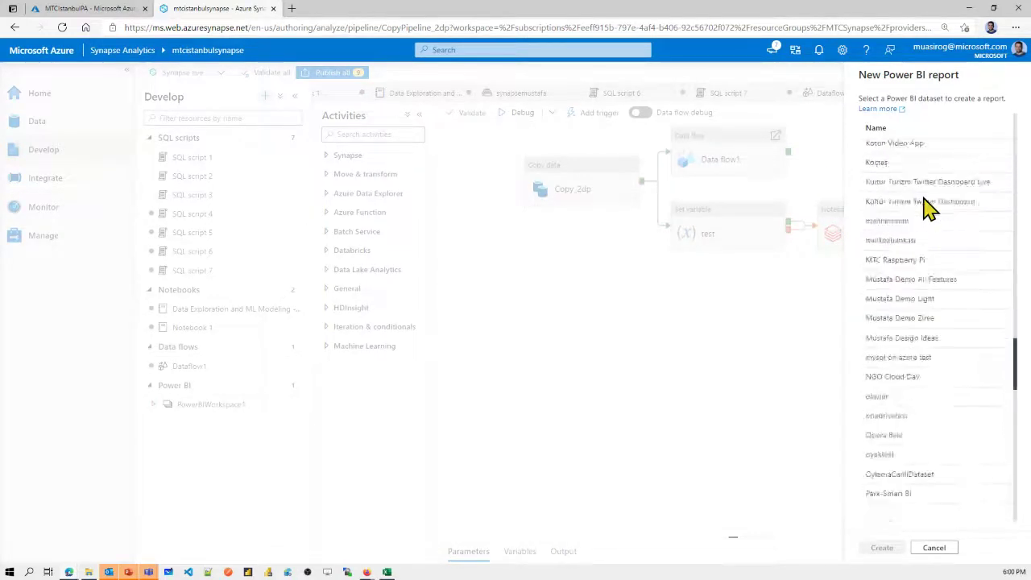
left_click(928, 548)
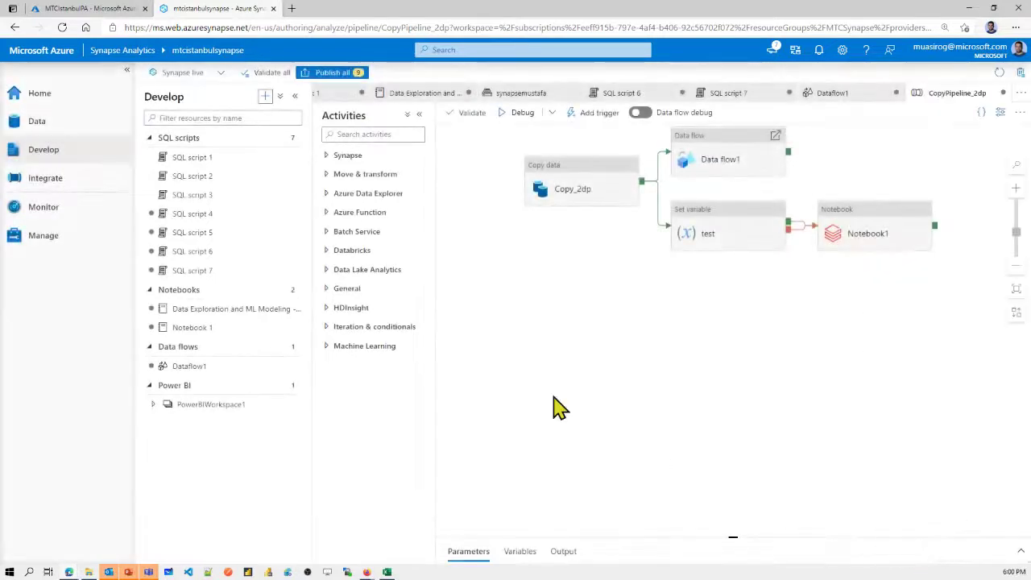
Step: Browse the Power BI datasets of PowerBIWorkspace1 and start creating a new Power BI dataset
left_click(153, 405)
left_click(237, 406)
left_click(237, 406)
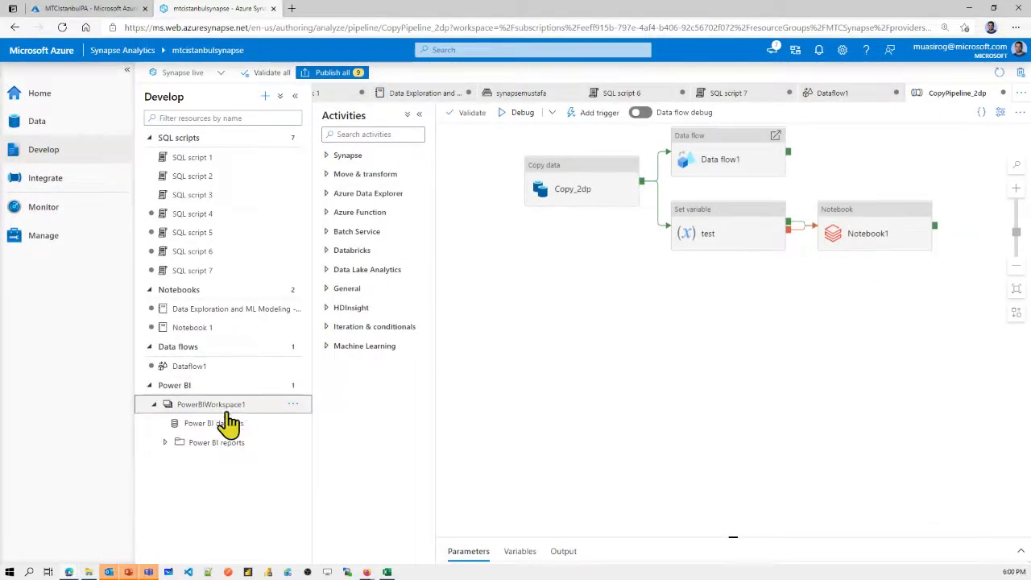
left_click(214, 425)
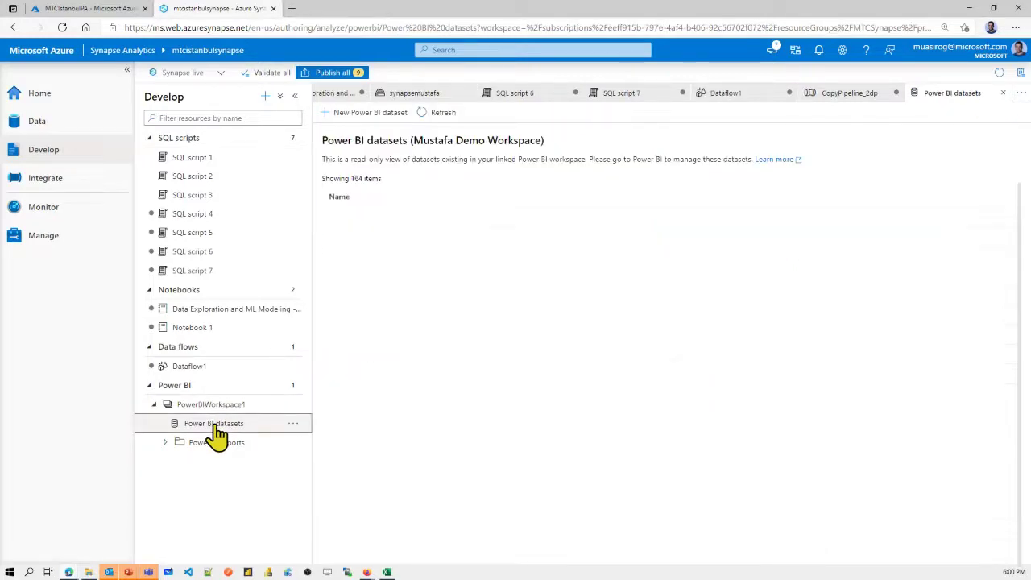
scroll(379, 362, "down", 10)
scroll(380, 392, "up", 10)
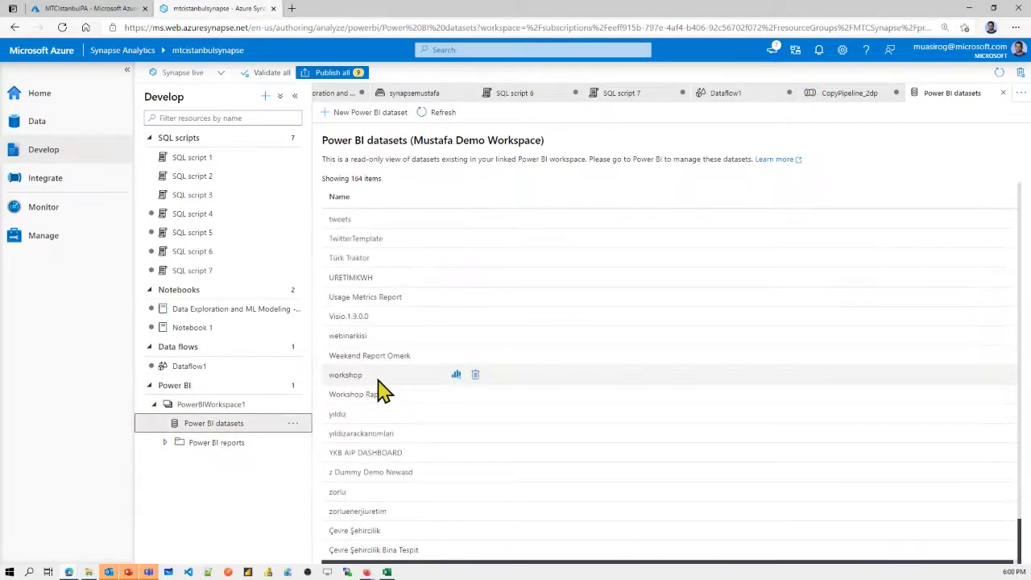
left_click(378, 114)
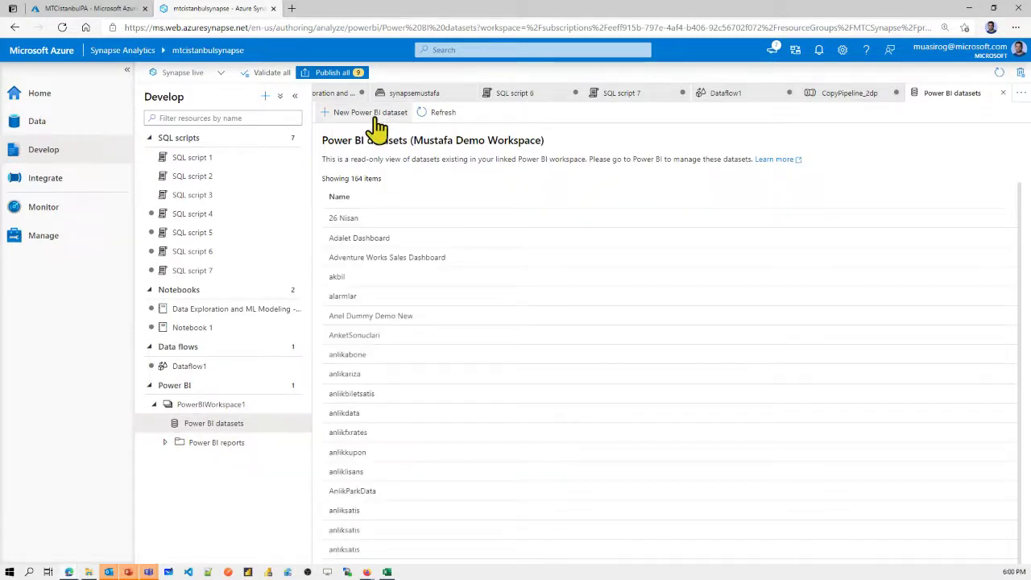
left_click(774, 233)
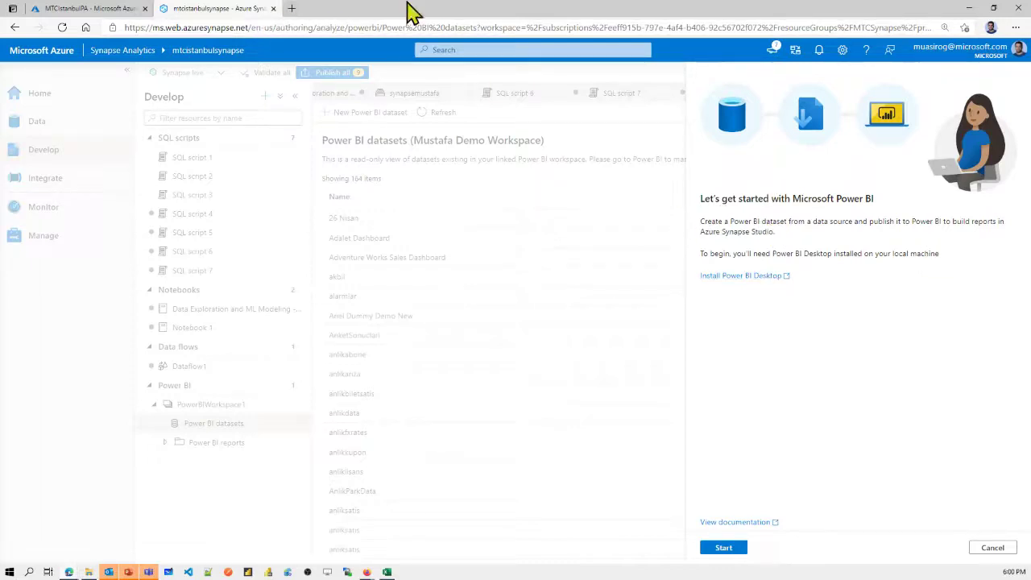
Step: Open the Power BI service at app.powerbi.com in a new browser tab and try to open its Create page
left_click(294, 10)
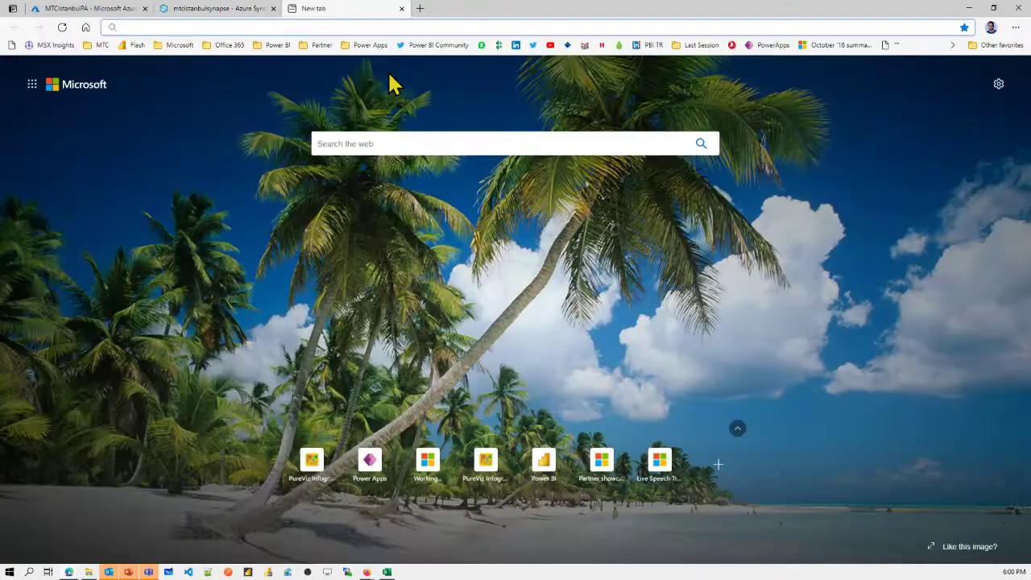
type("app")
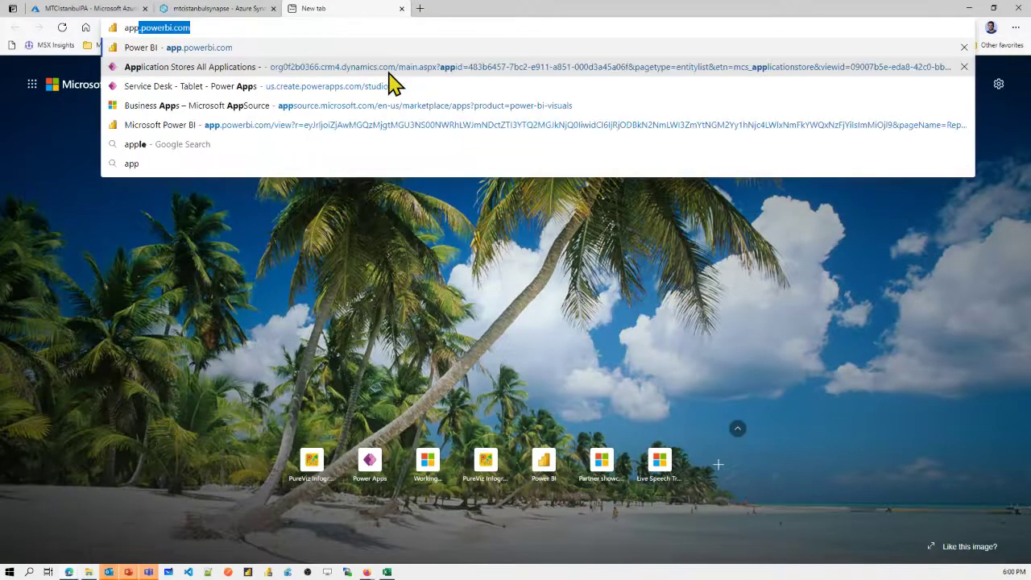
key("Return")
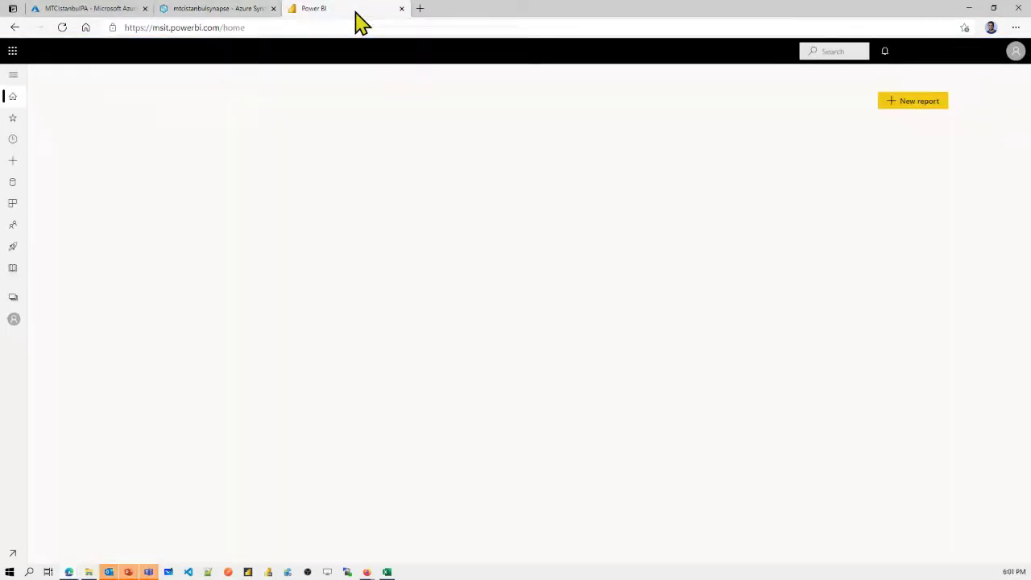
left_click(17, 168)
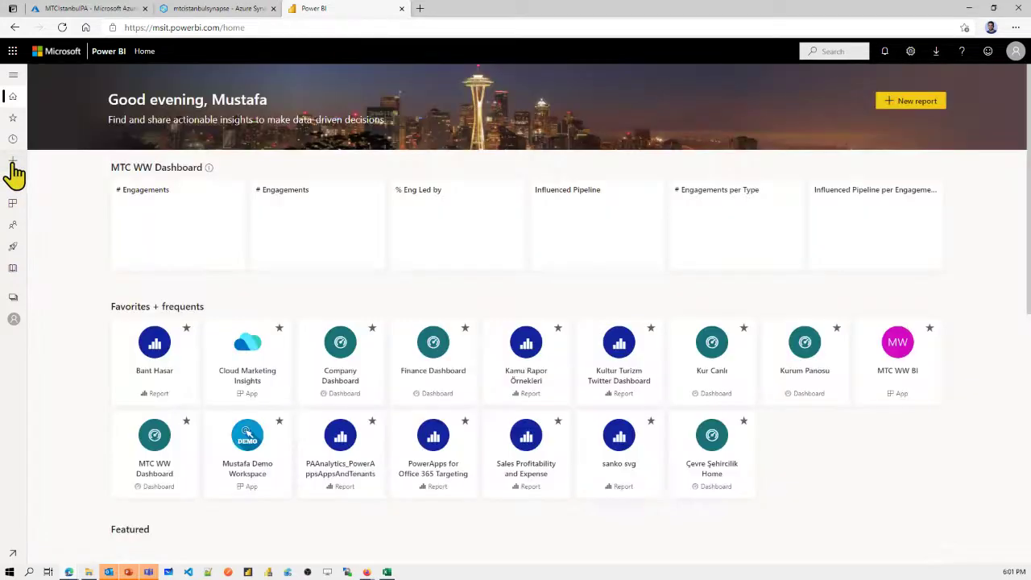
left_click(15, 166)
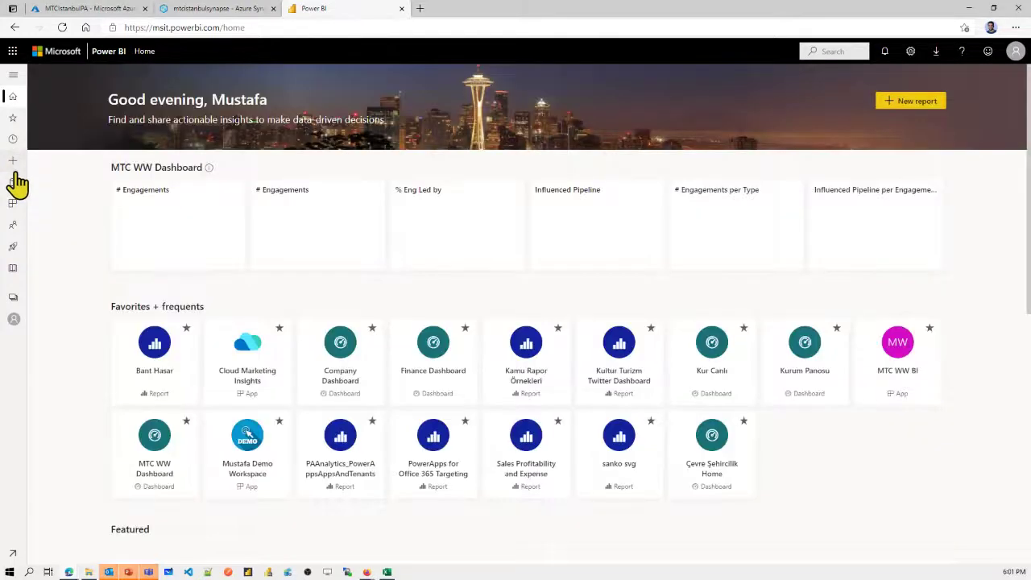
left_click(16, 169)
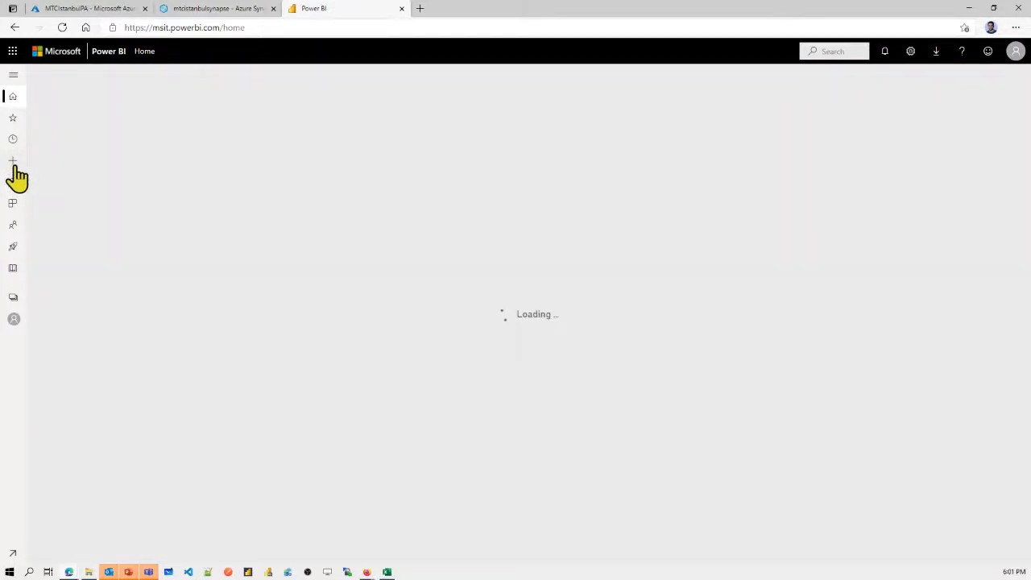
Step: Check the new dataset wizard in Synapse Studio, return to the Power BI service and reload its home page
left_click(230, 12)
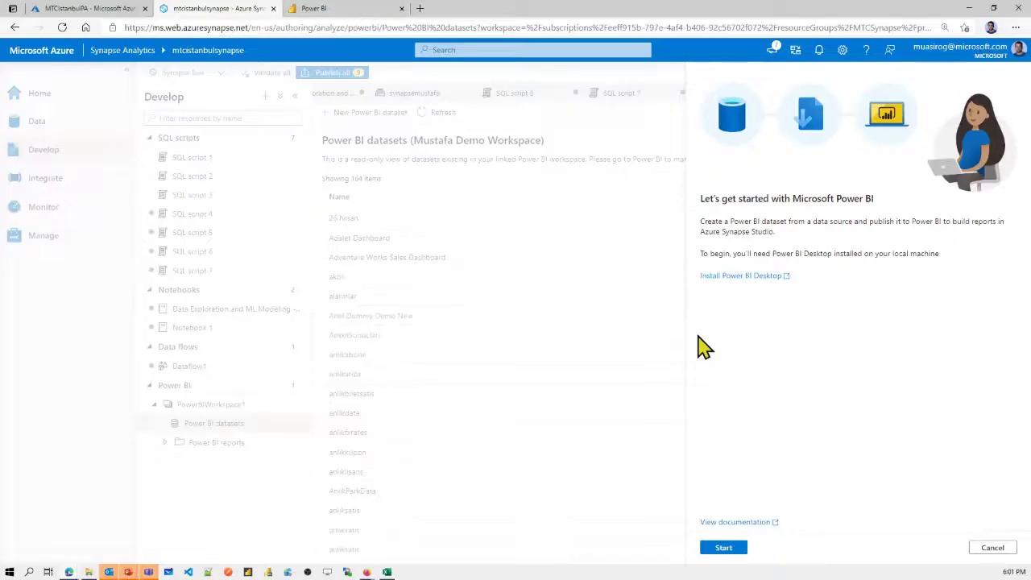
left_click(361, 11)
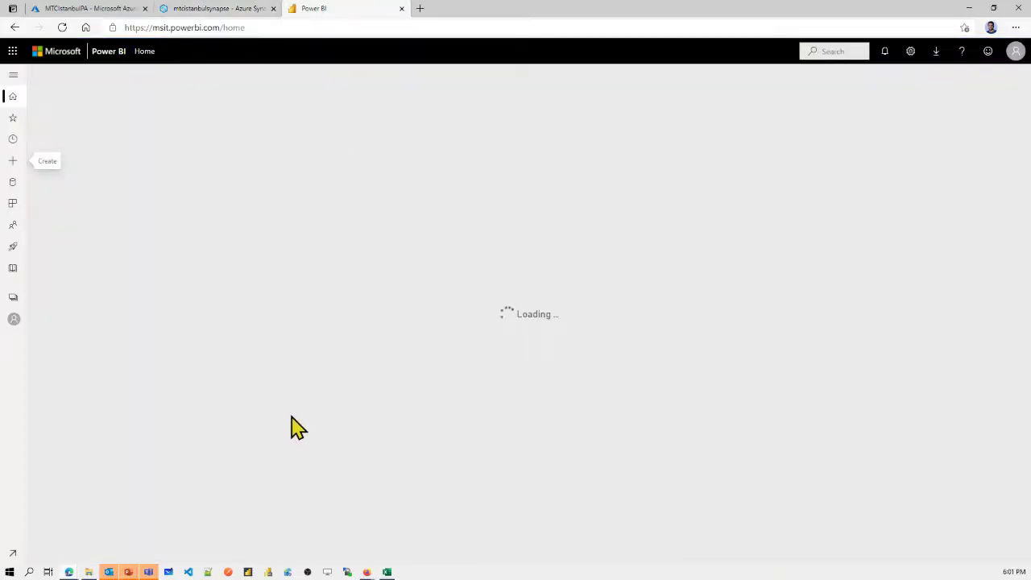
left_click(148, 571)
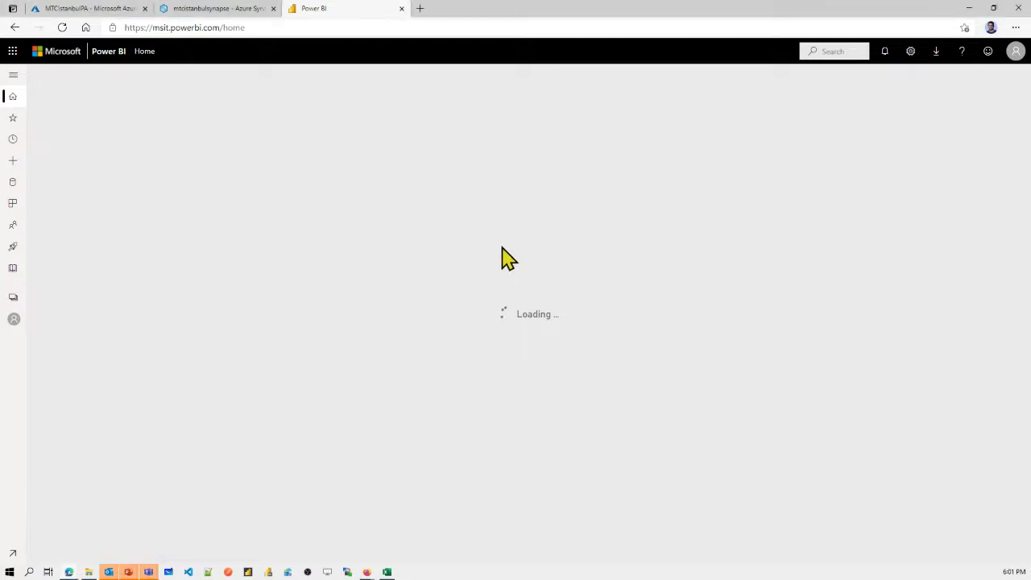
left_click(255, 29)
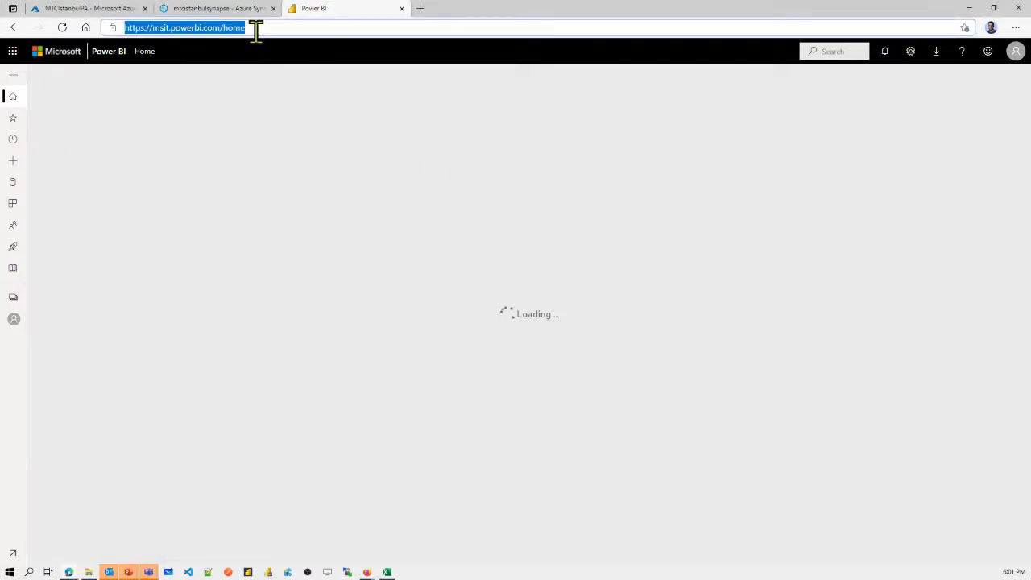
key("Return")
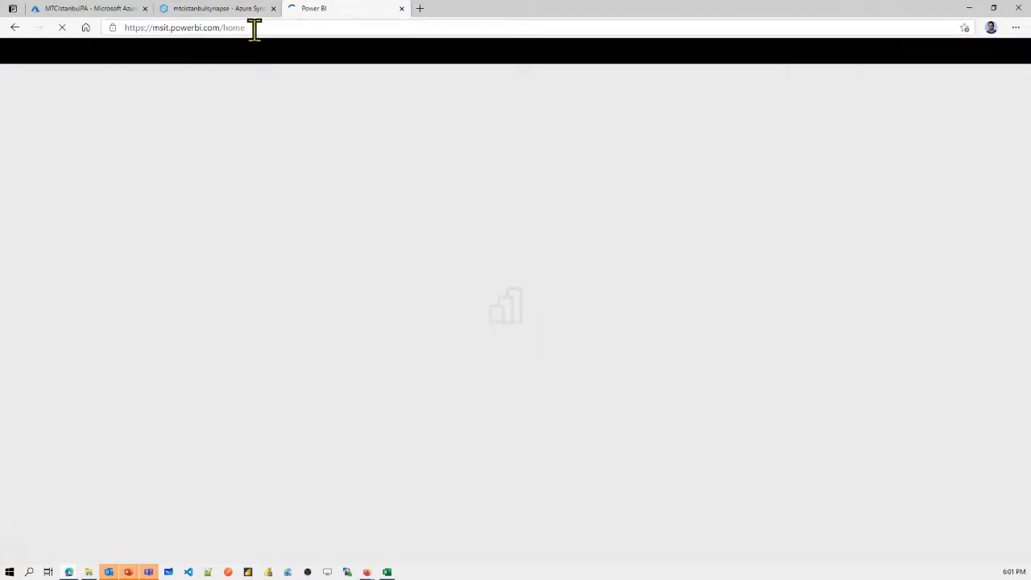
Step: Switch back to the Synapse dataset wizard, select SQLDatamart as the data source and download its .pbids file
left_click(224, 11)
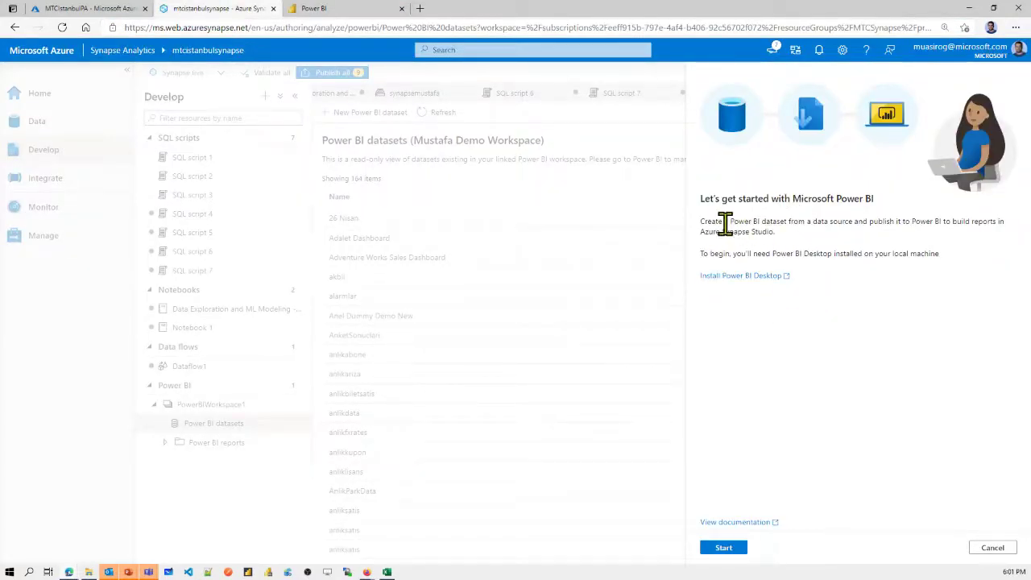
left_click_drag(724, 222, 926, 244)
left_click(926, 244)
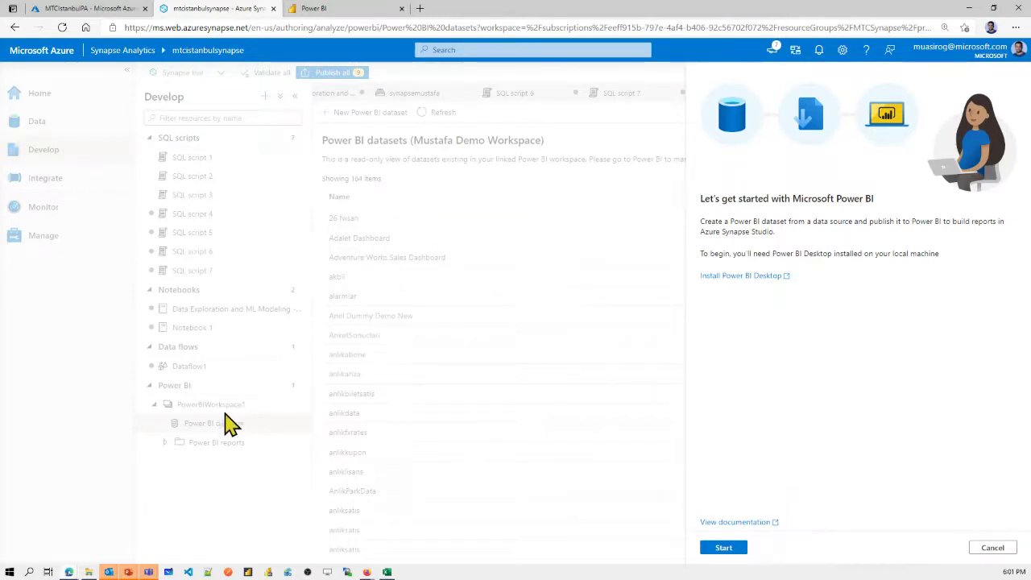
left_click(728, 552)
left_click(805, 288)
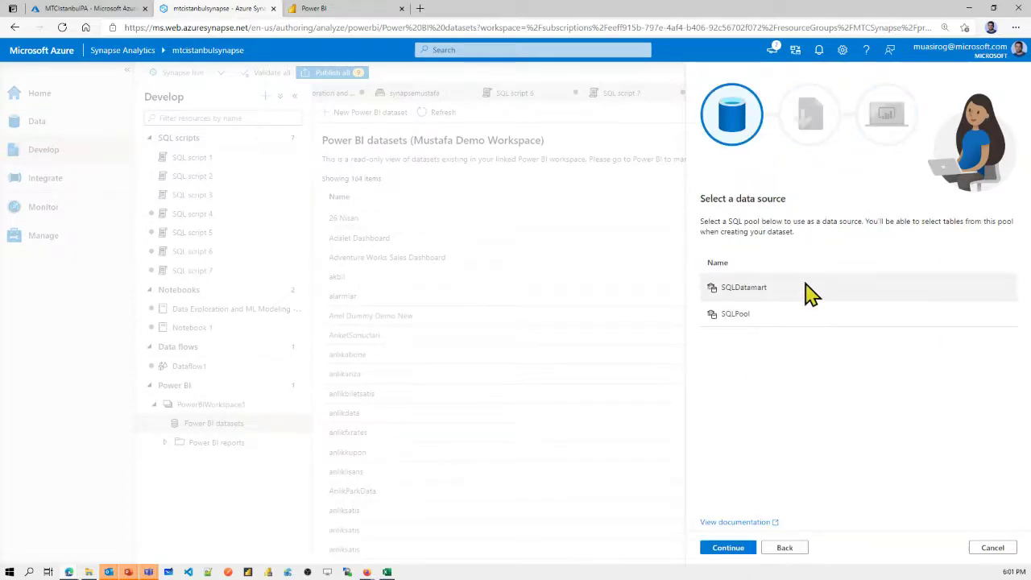
left_click(727, 551)
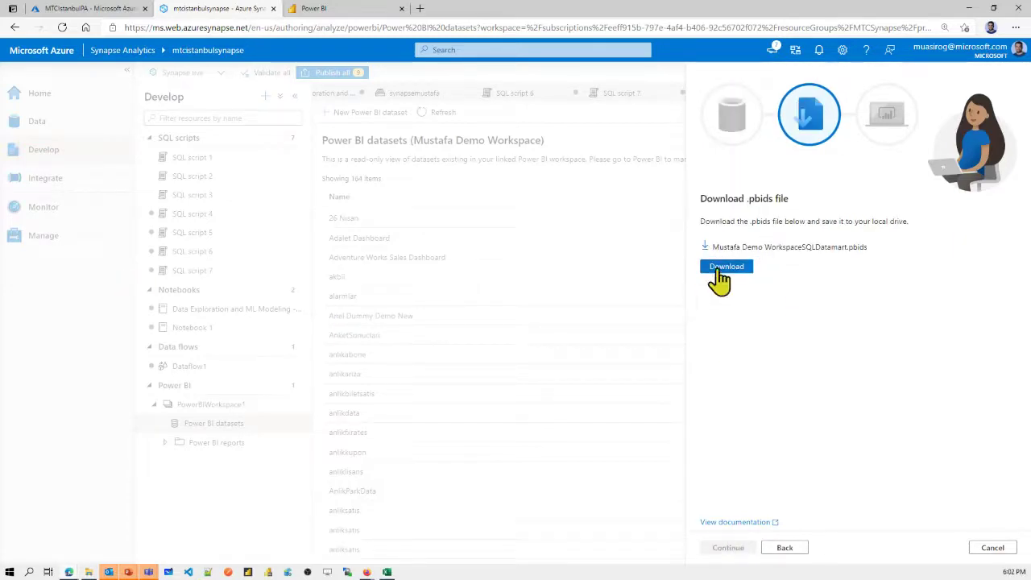
left_click(737, 269)
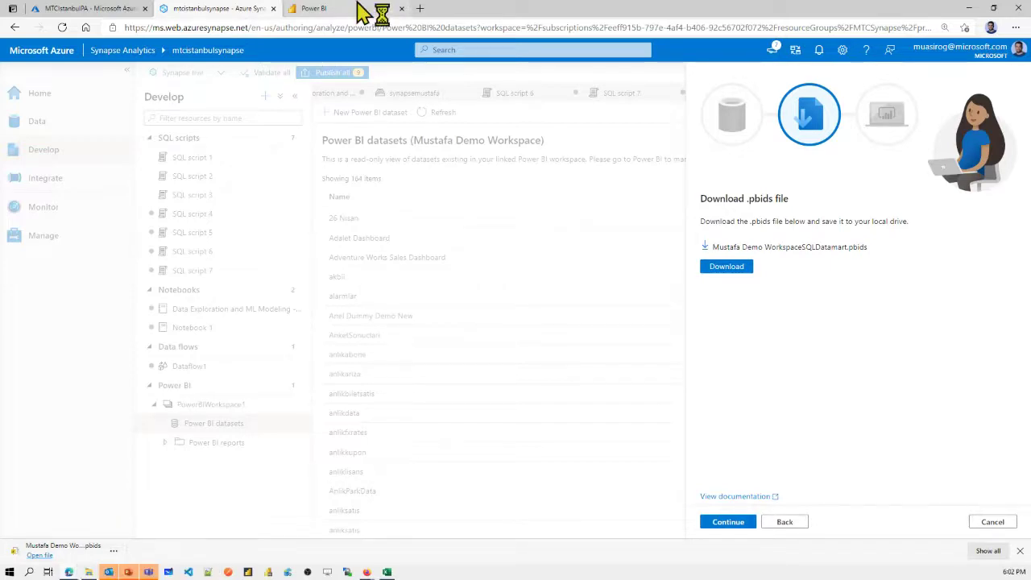
Step: Switch to the Power BI service, expand its navigation pane and open the Datasets page
left_click(346, 14)
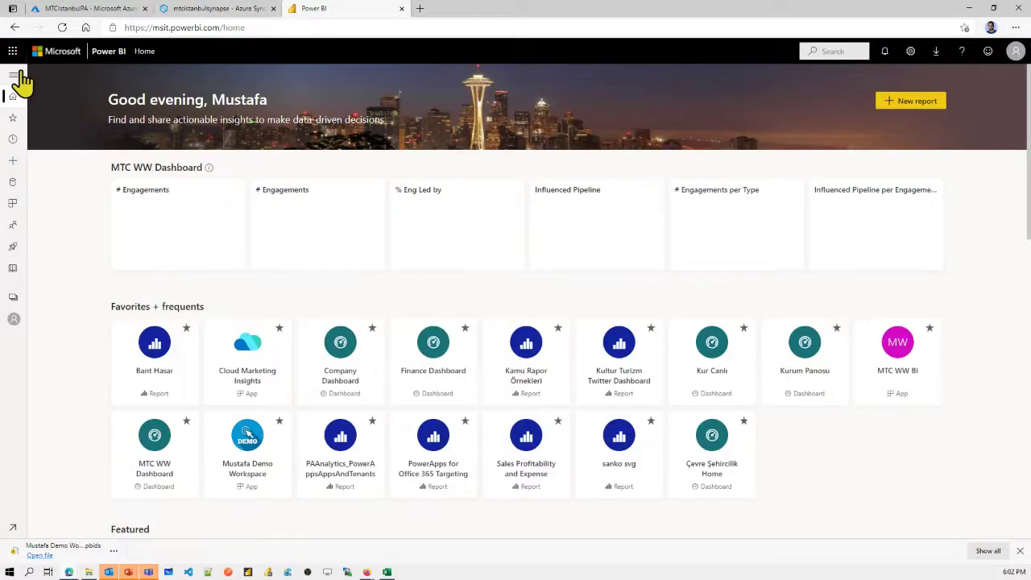
left_click(15, 75)
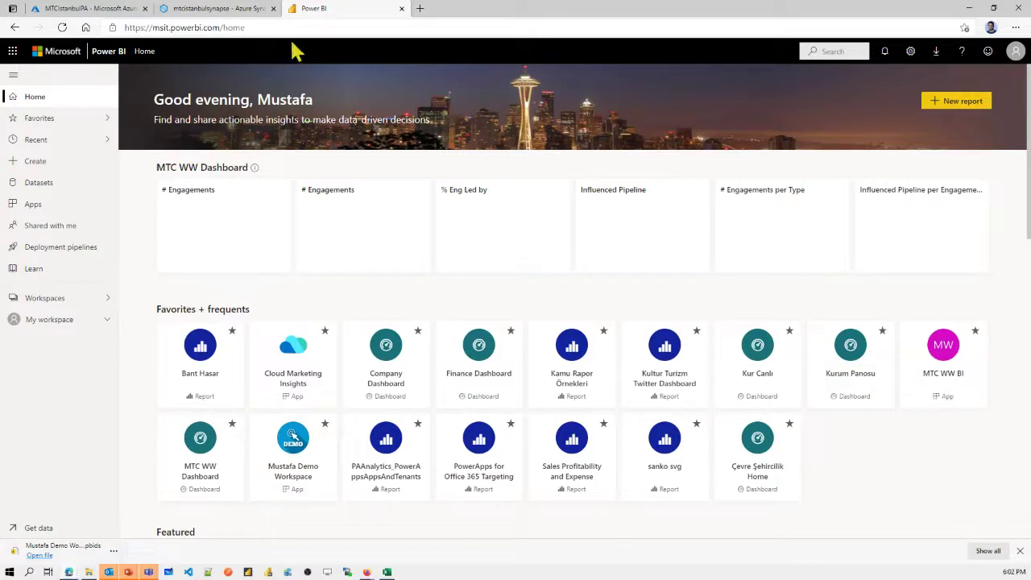
left_click(211, 14)
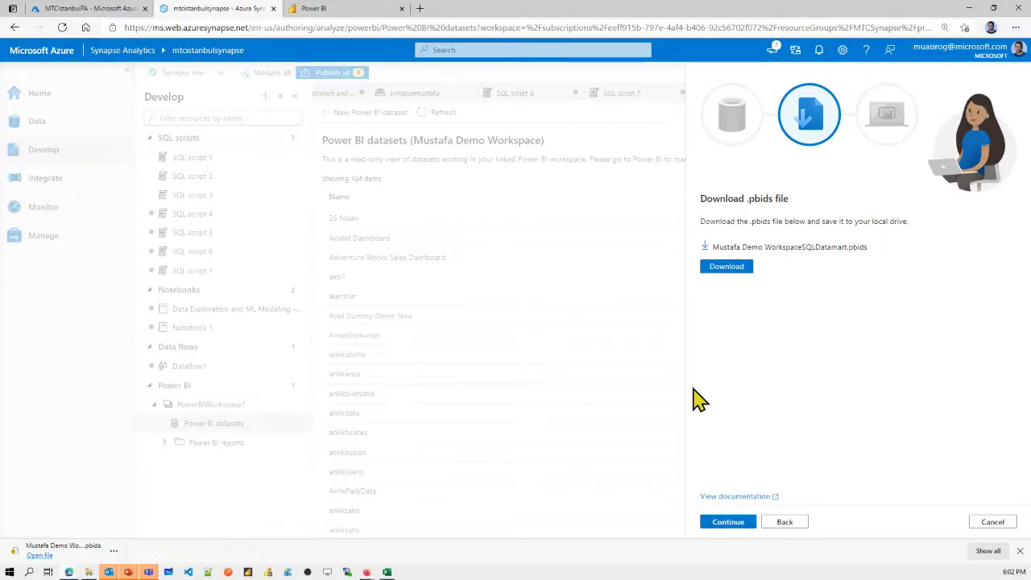
left_click(328, 11)
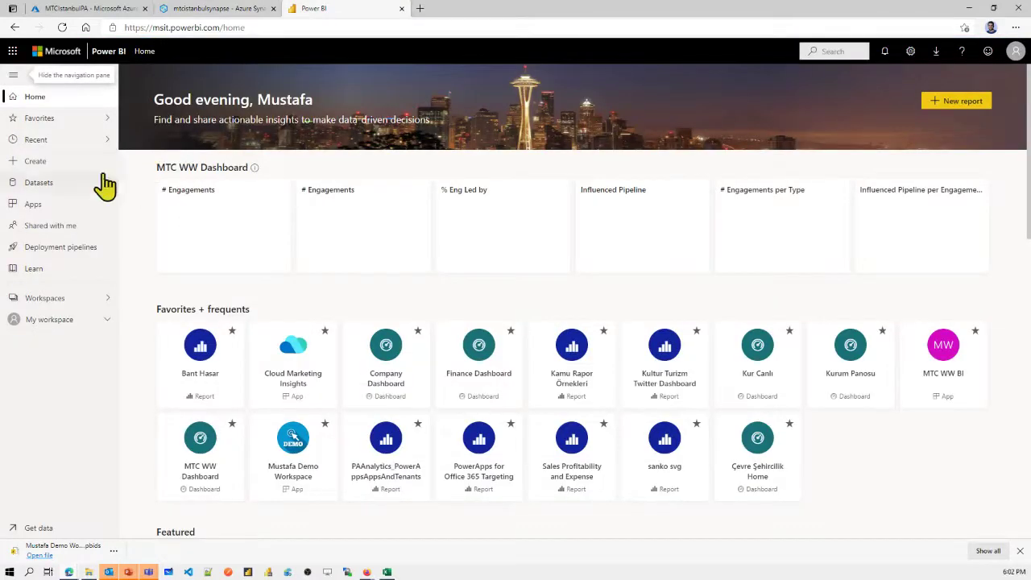
left_click(63, 191)
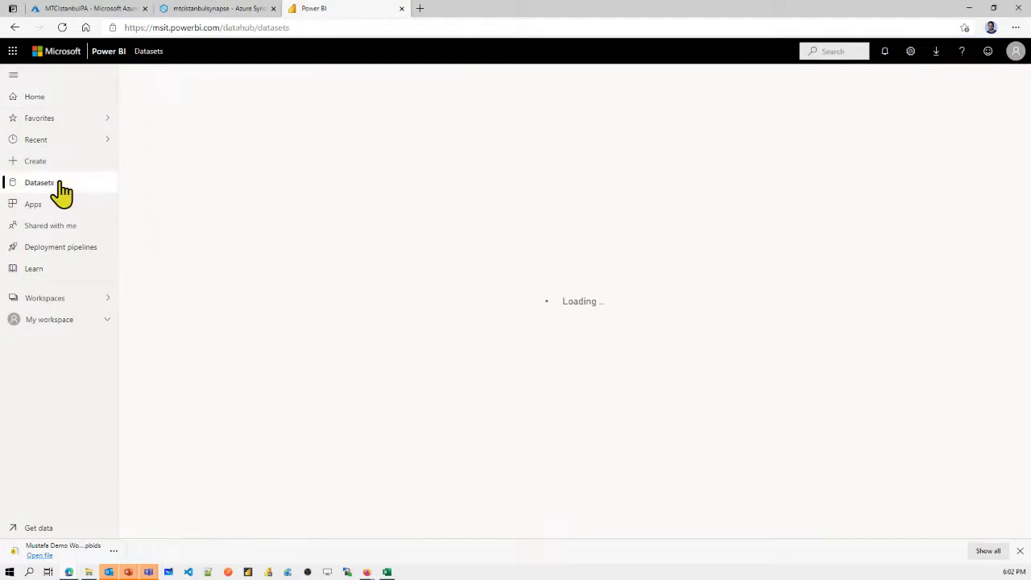
left_click(214, 18)
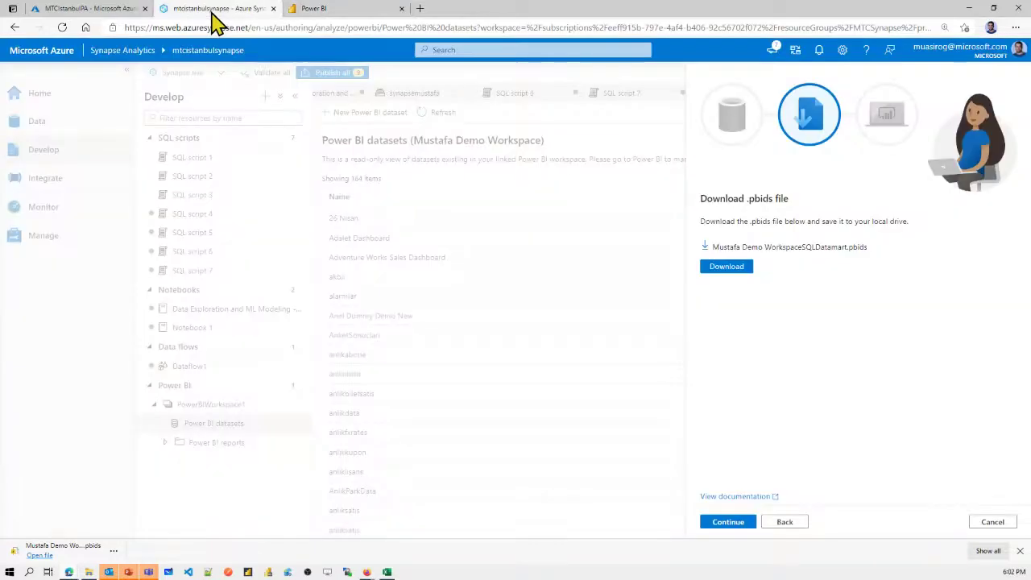
left_click(337, 13)
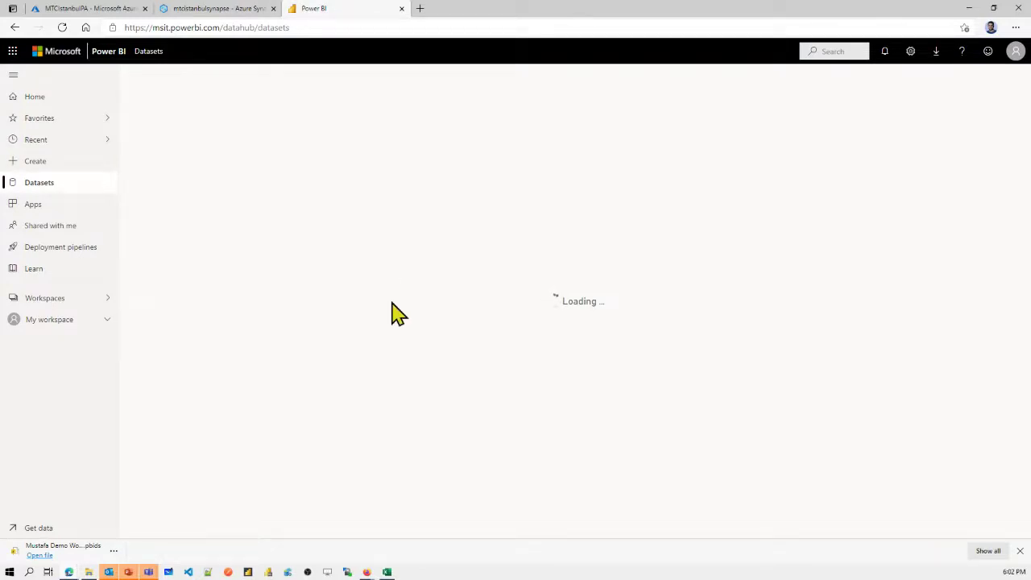
left_click(227, 10)
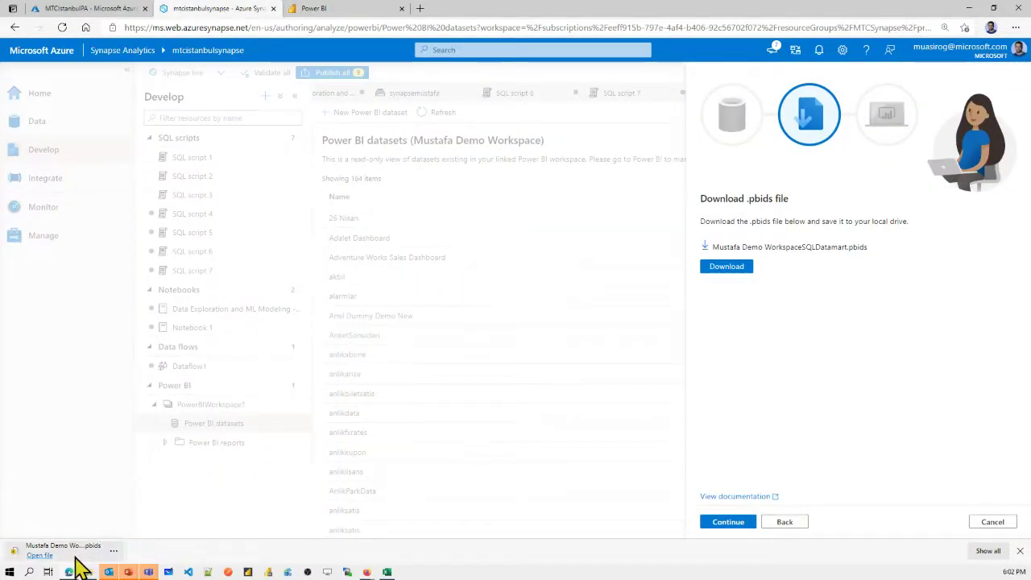
left_click(326, 14)
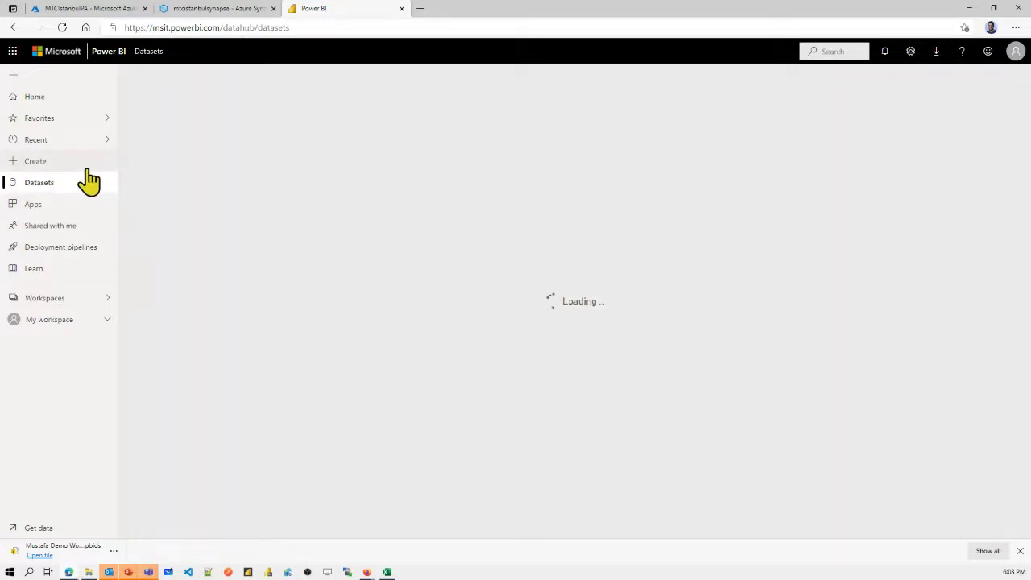
left_click(1017, 29)
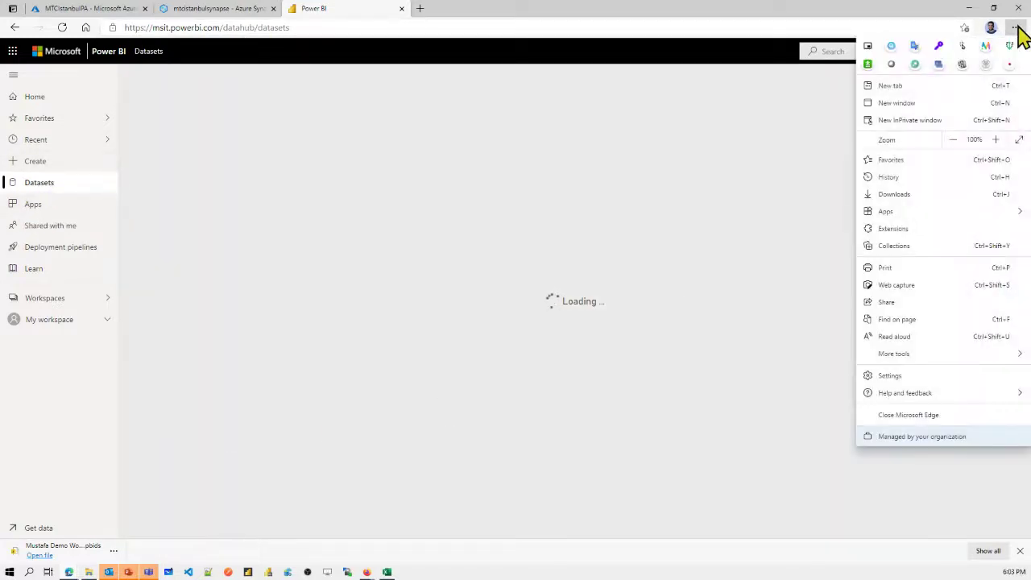
left_click(1017, 28)
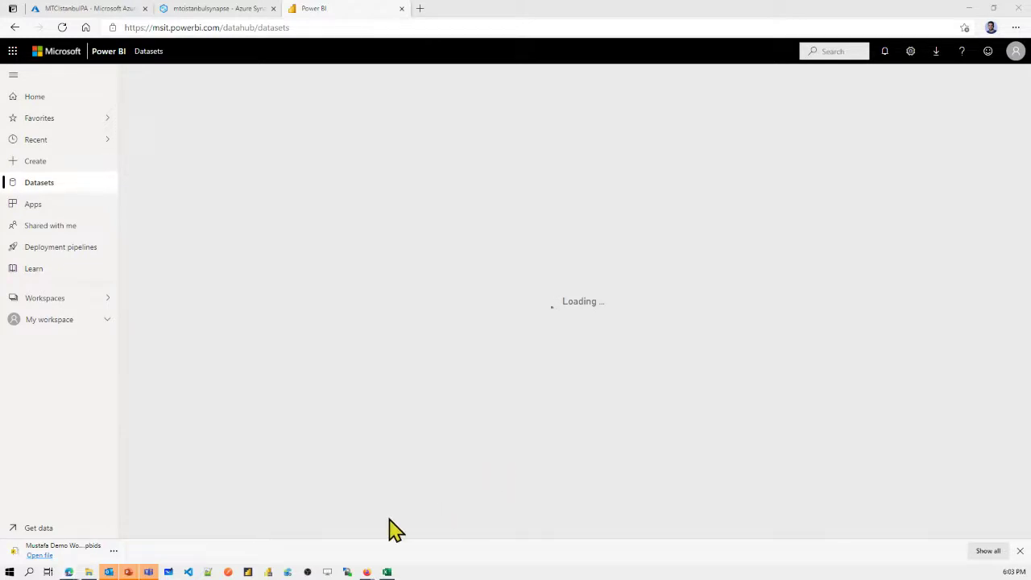
left_click(319, 27)
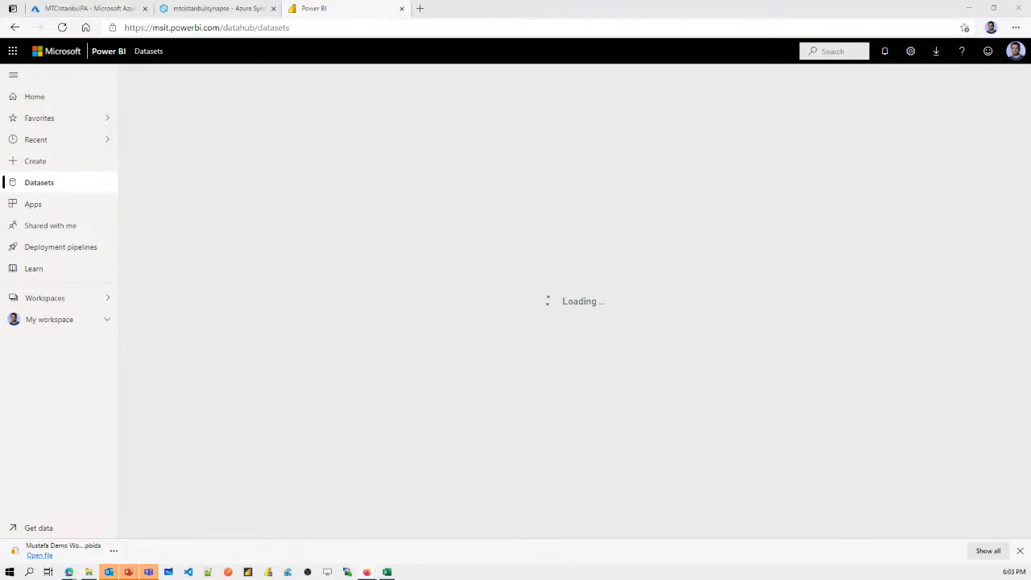
Step: Open the Power BI Create page, switch to the Firefox Power BI window and start a report from manually entered data
left_click(35, 161)
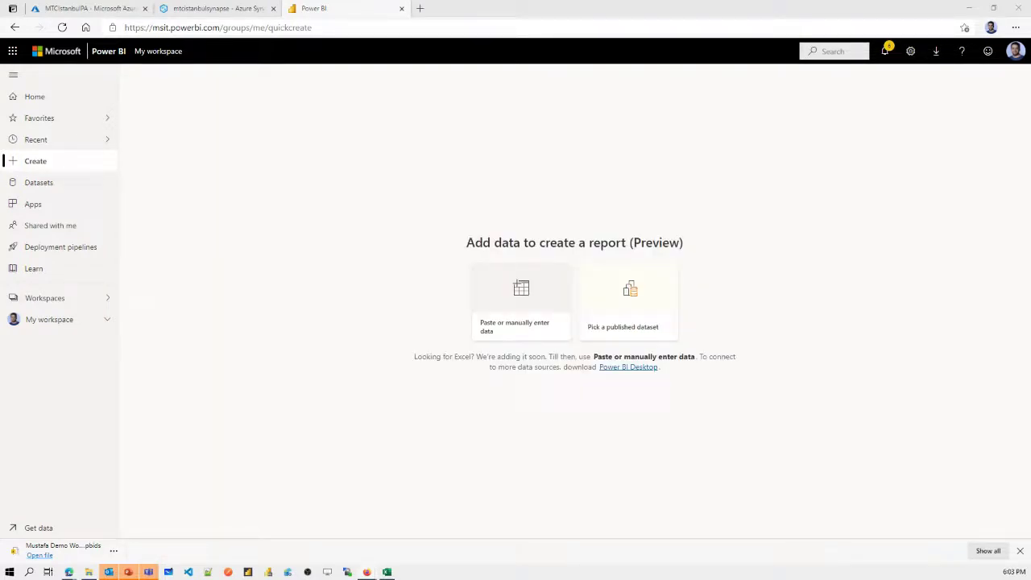
left_click(490, 571)
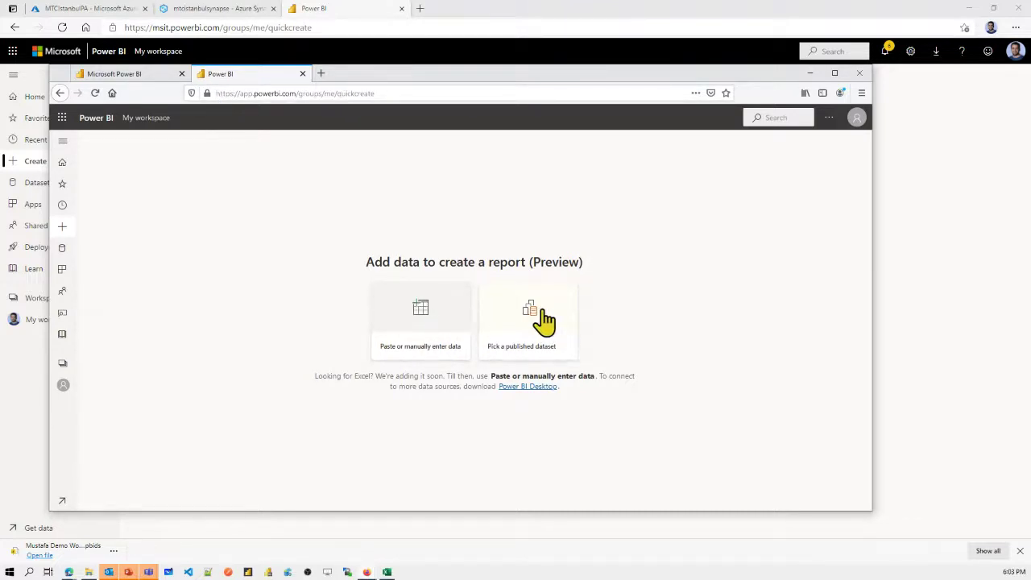
left_click(426, 323)
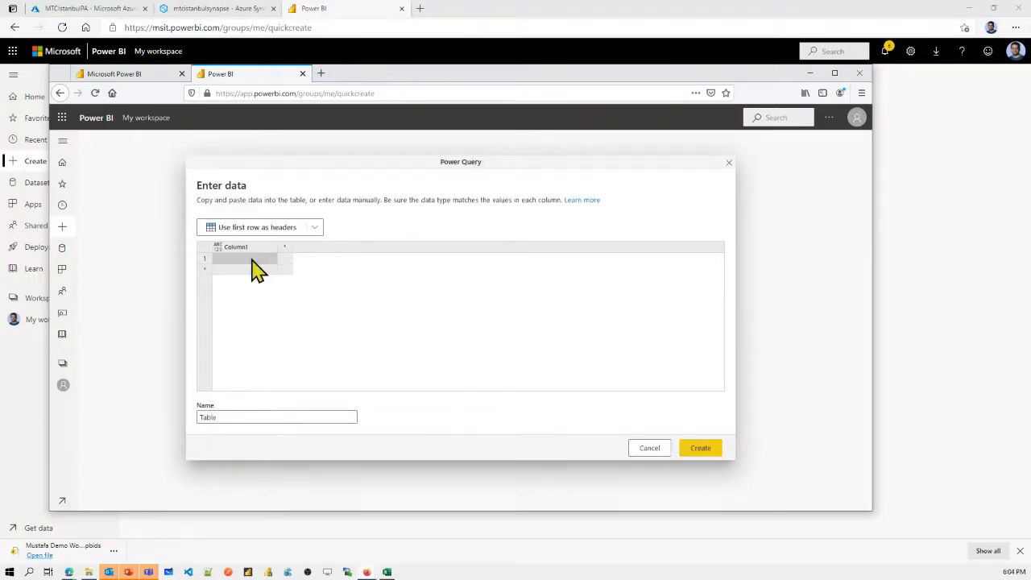
Step: Fill the first three rows of Column1 with "teta", "142" and "agfsaf"
left_click(244, 257)
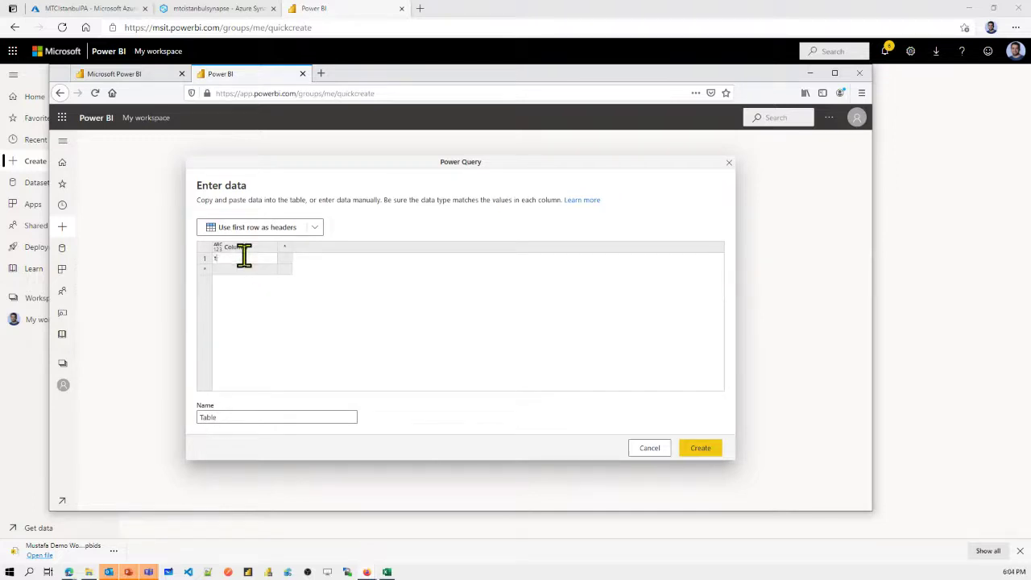
type("teta")
key("Return")
type("142")
key("Return")
type("agf")
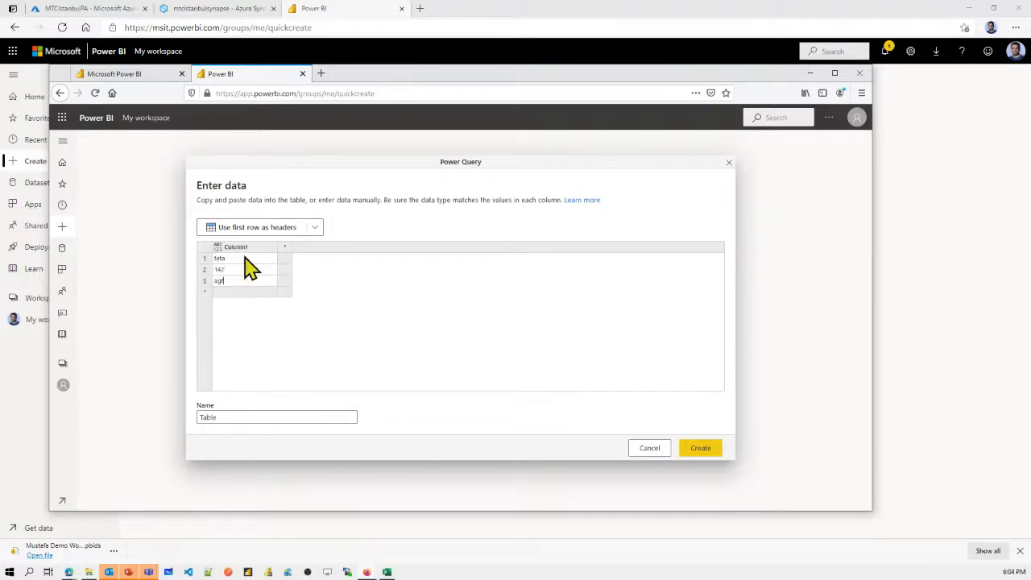
type("saf")
Step: Add a second column to the table and fill its rows with 332, 234 and 23
key("Tab")
key("Up")
key("Up")
type("332")
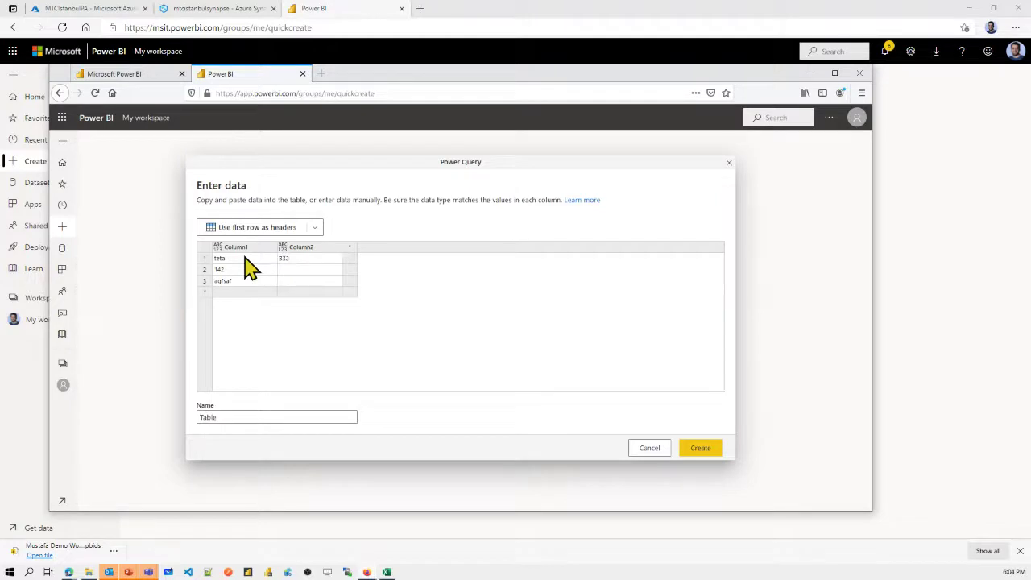
type("3")
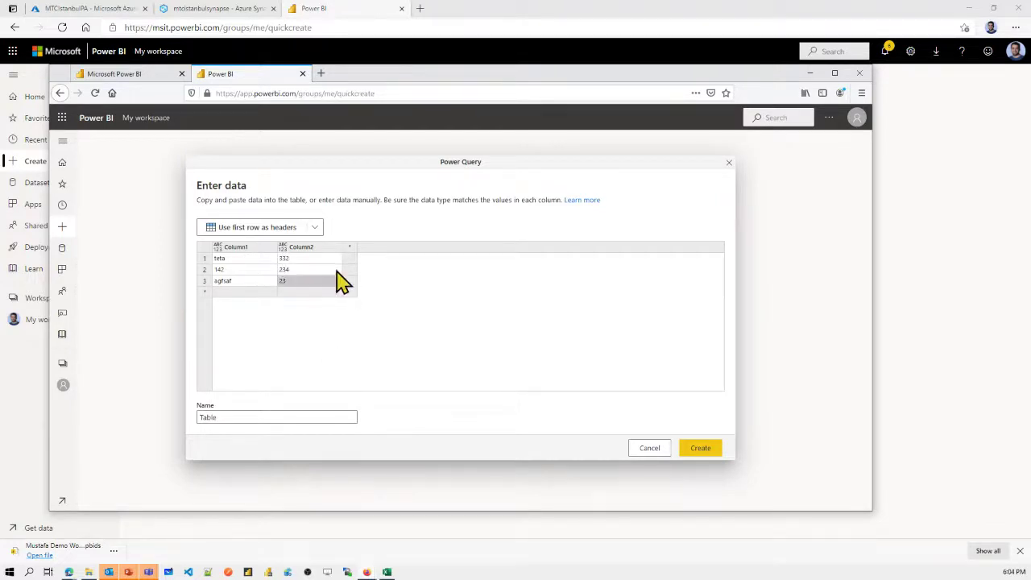
Step: Create the report from the entered table without using the first row as headers and switch it to edit mode
left_click(315, 228)
left_click(252, 257)
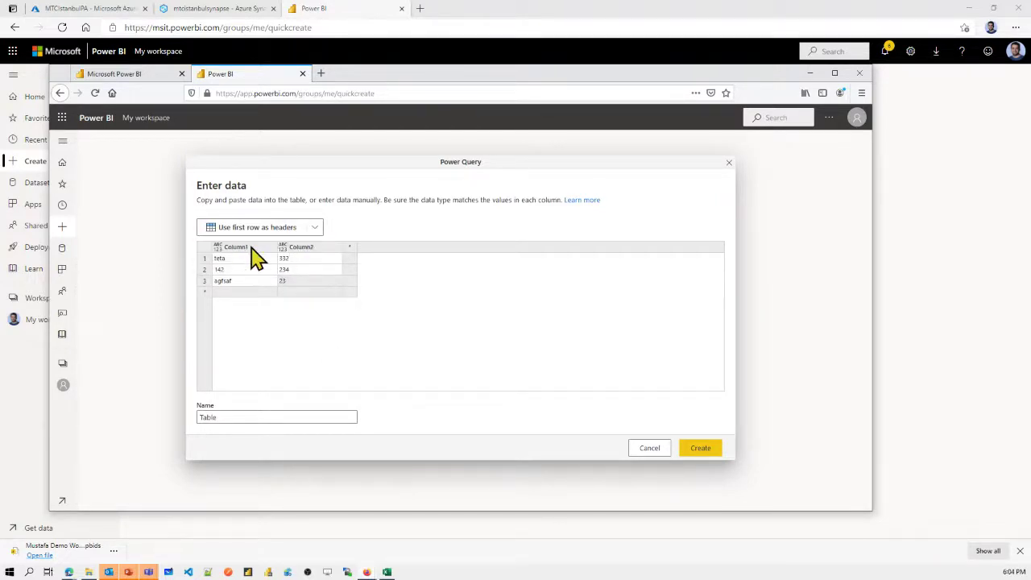
left_click(702, 451)
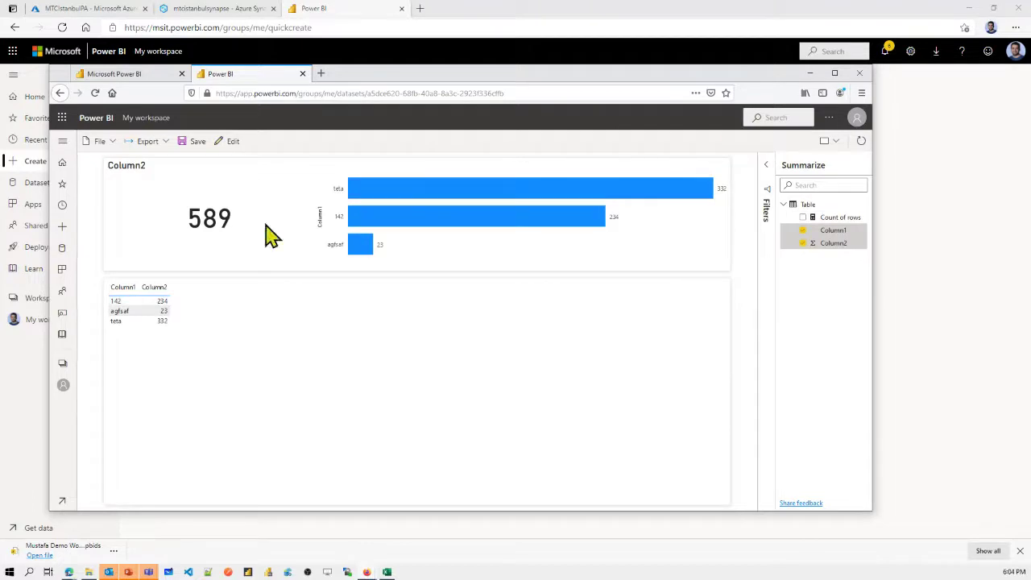
left_click(221, 139)
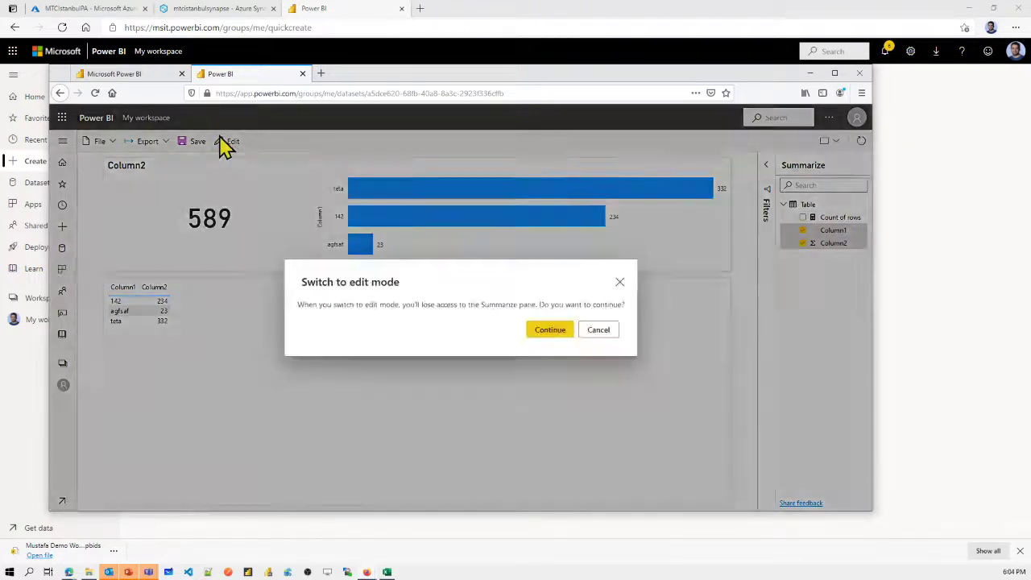
left_click(551, 330)
left_click(556, 278)
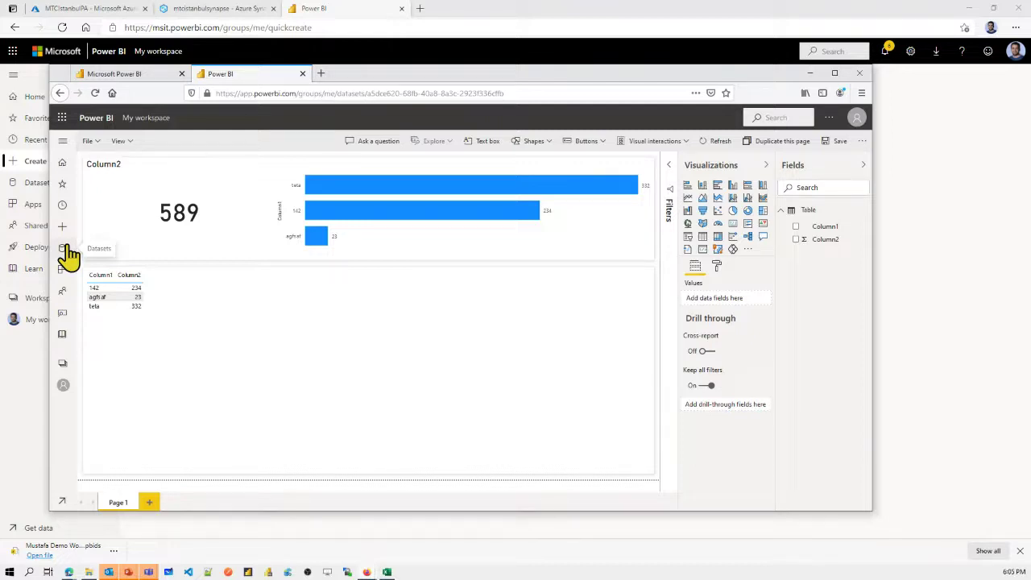
Step: Minimise the report's browser window without closing its tabs and cancel the new Power BI dataset wizard in Synapse Studio
left_click(859, 79)
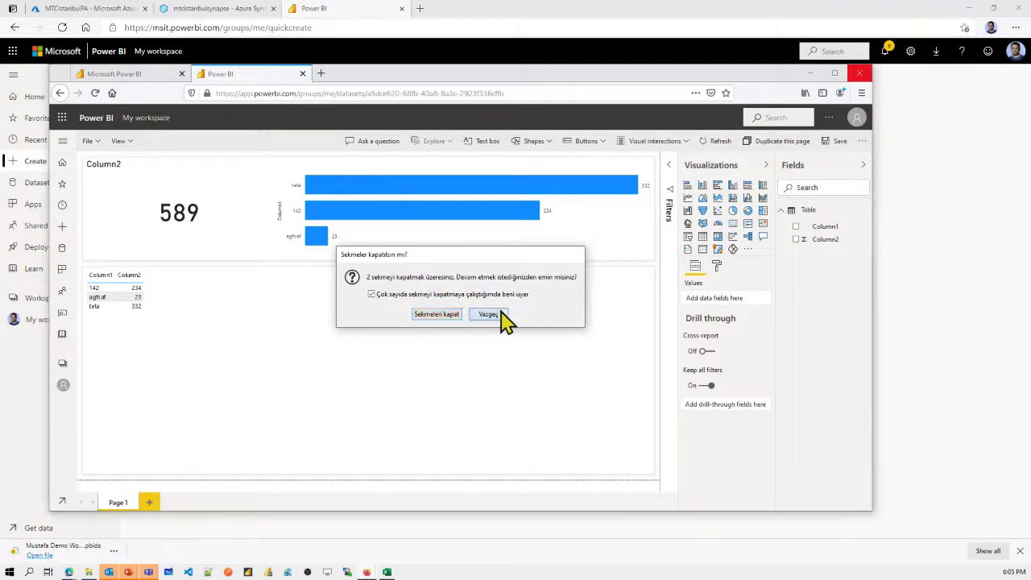
left_click(489, 314)
left_click(810, 74)
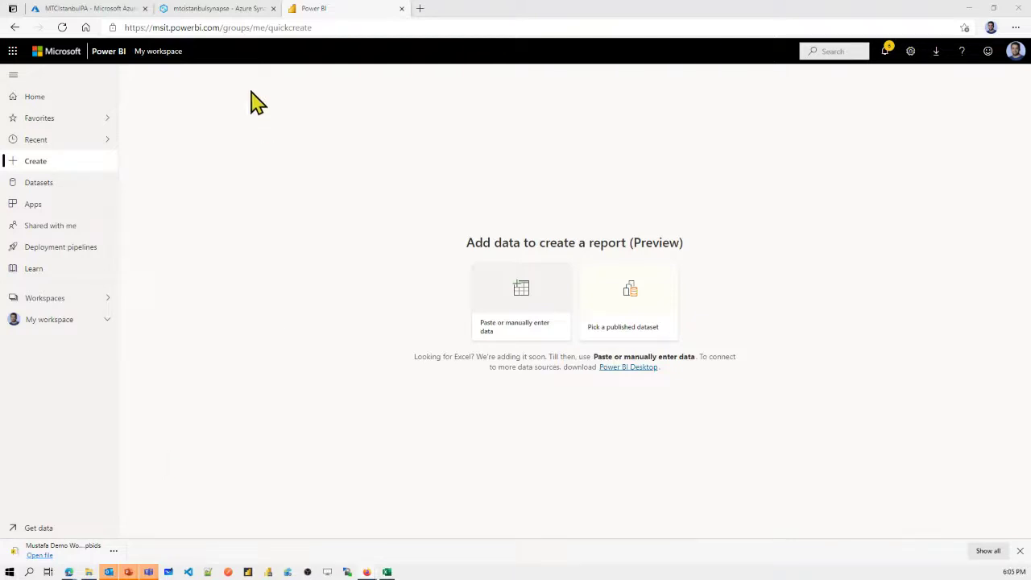
left_click(246, 15)
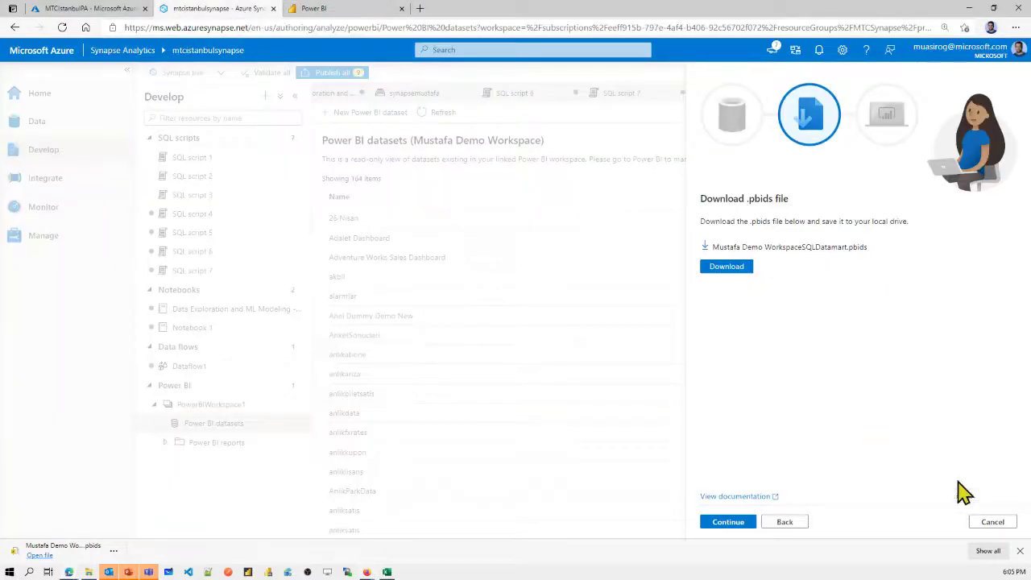
left_click(992, 522)
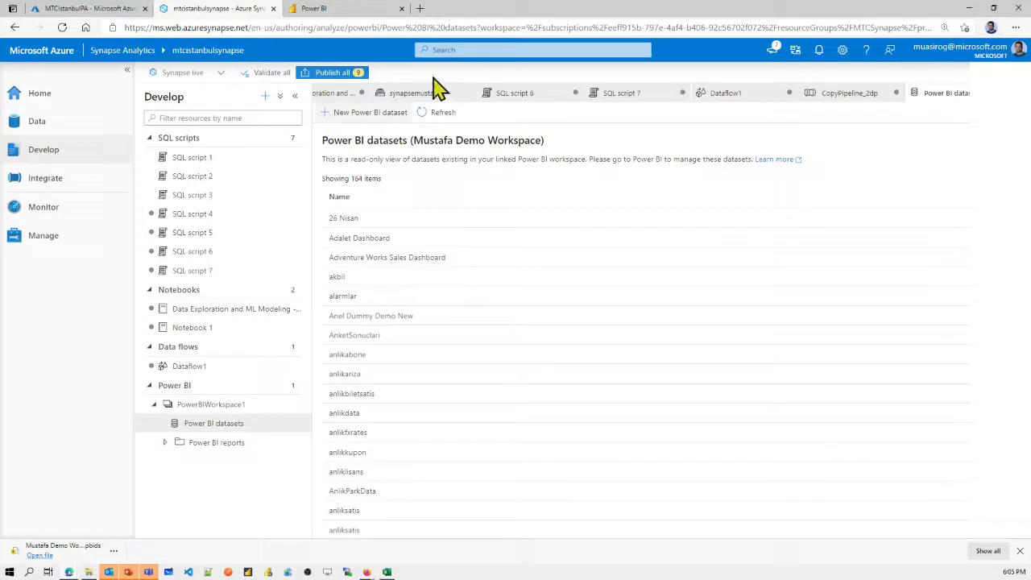
Step: Search Purview for "tckn" from Synapse Studio and open the details of the taxidatawithuserdetails table
left_click(460, 55)
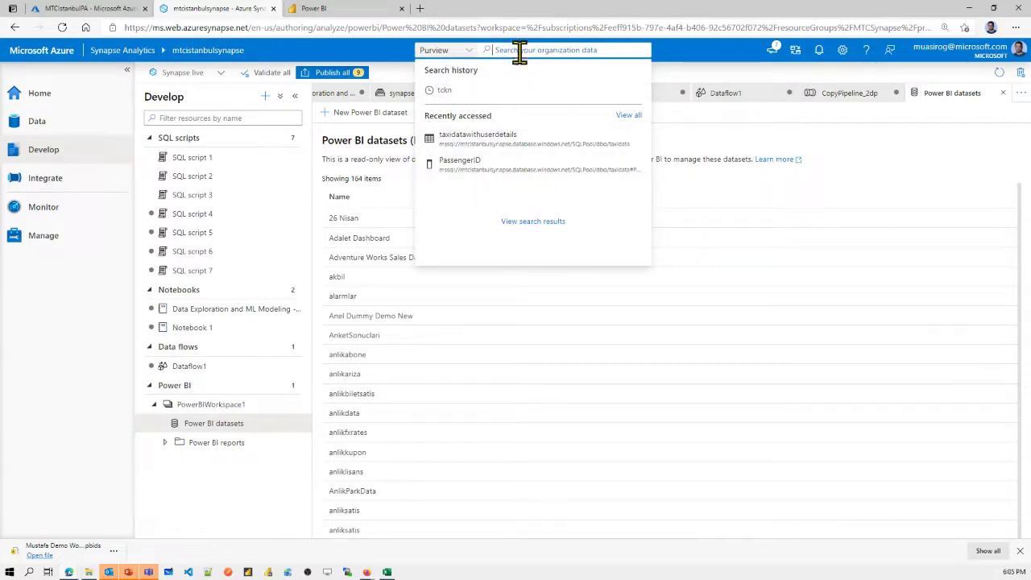
type("tckn")
key("Return")
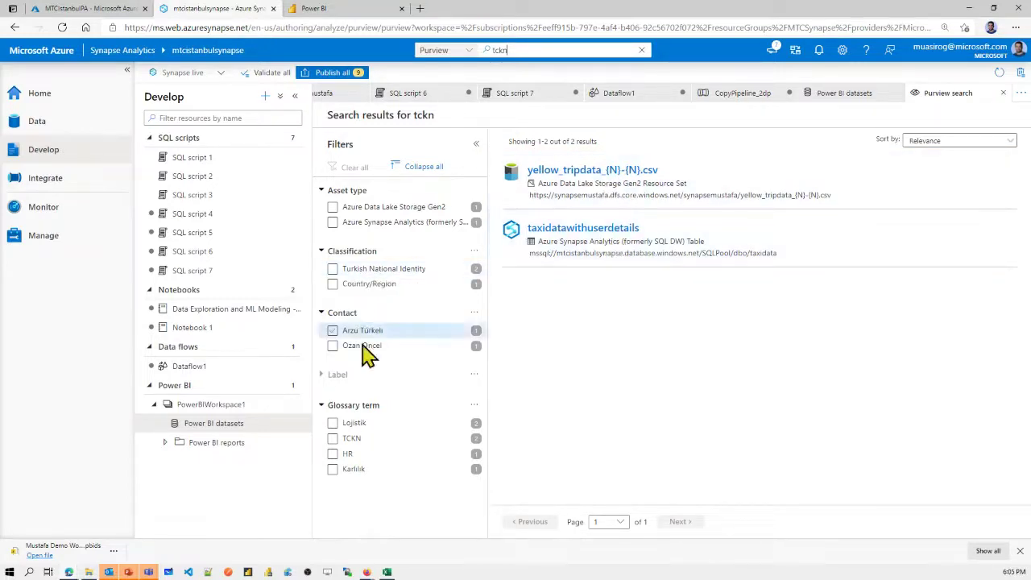
left_click(596, 231)
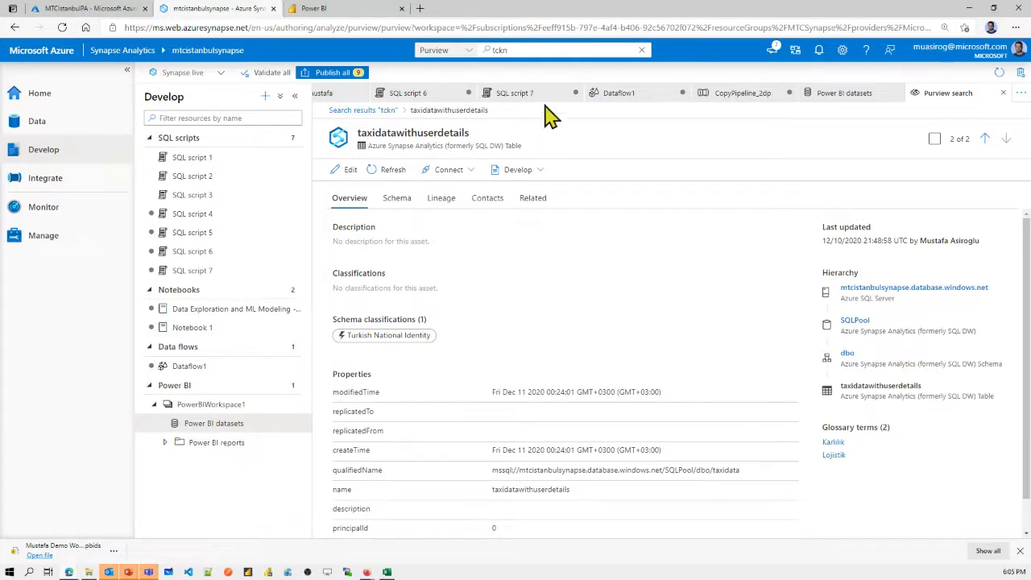
left_click(556, 50)
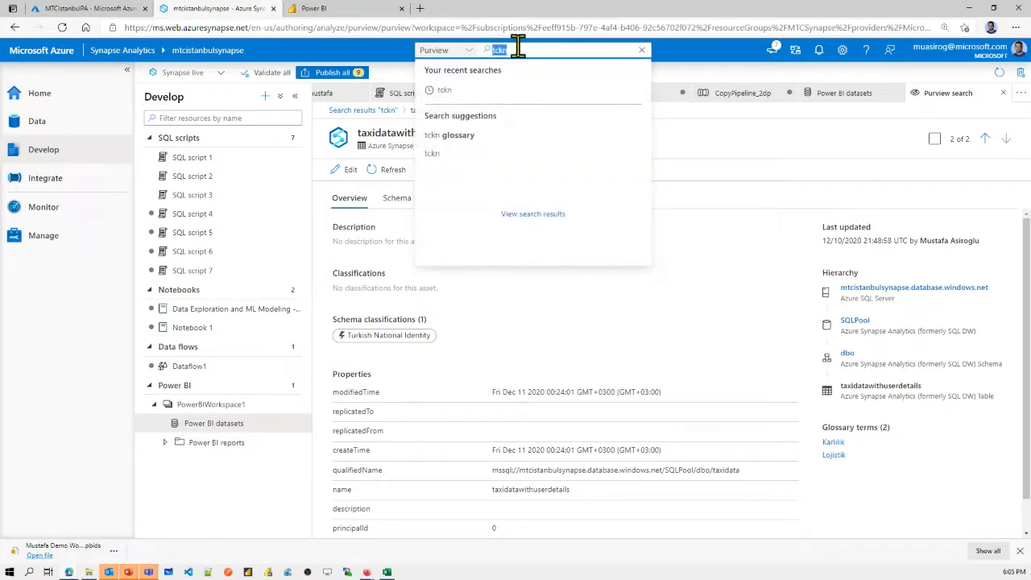
left_click(693, 63)
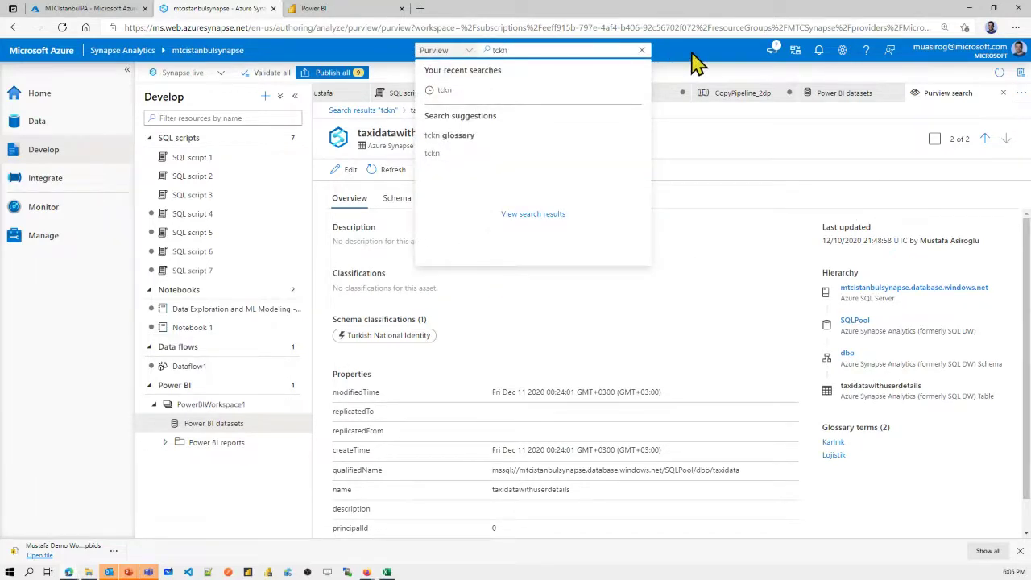
Step: Open the parent SQLPool asset, examine its qualified name and connection options, and close the Purview search results
left_click(855, 321)
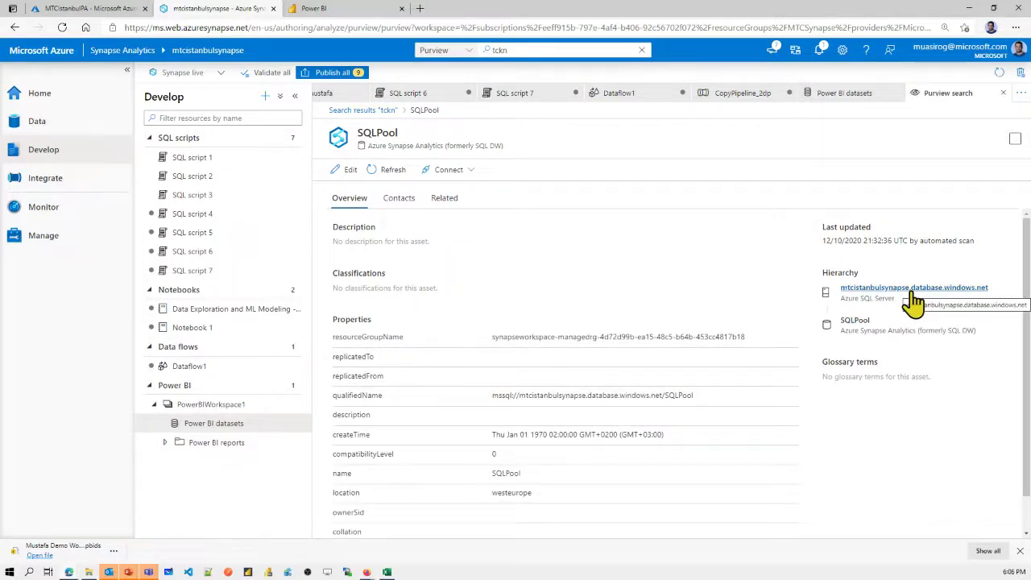
left_click_drag(713, 395, 392, 395)
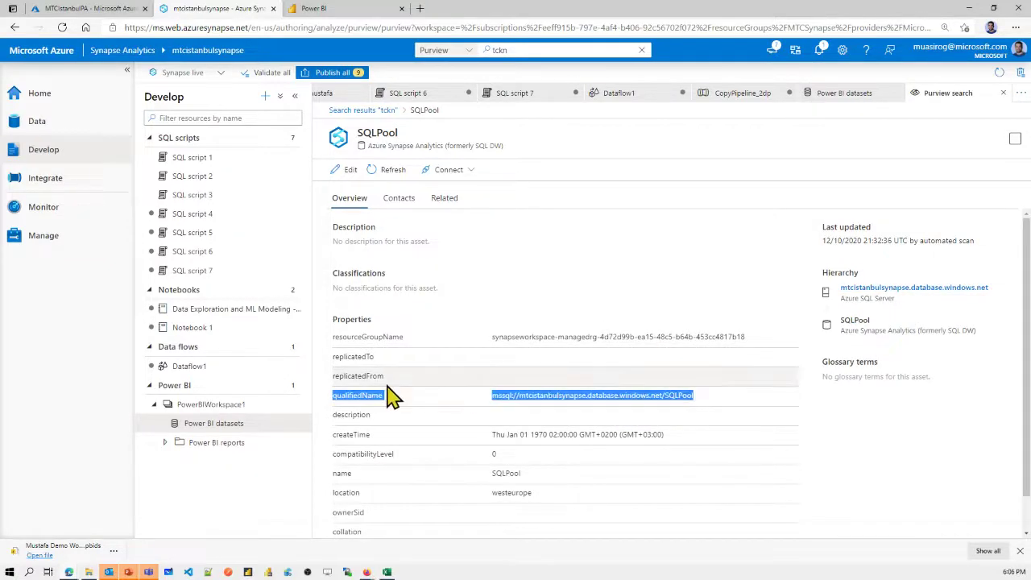
left_click(569, 322)
left_click(473, 172)
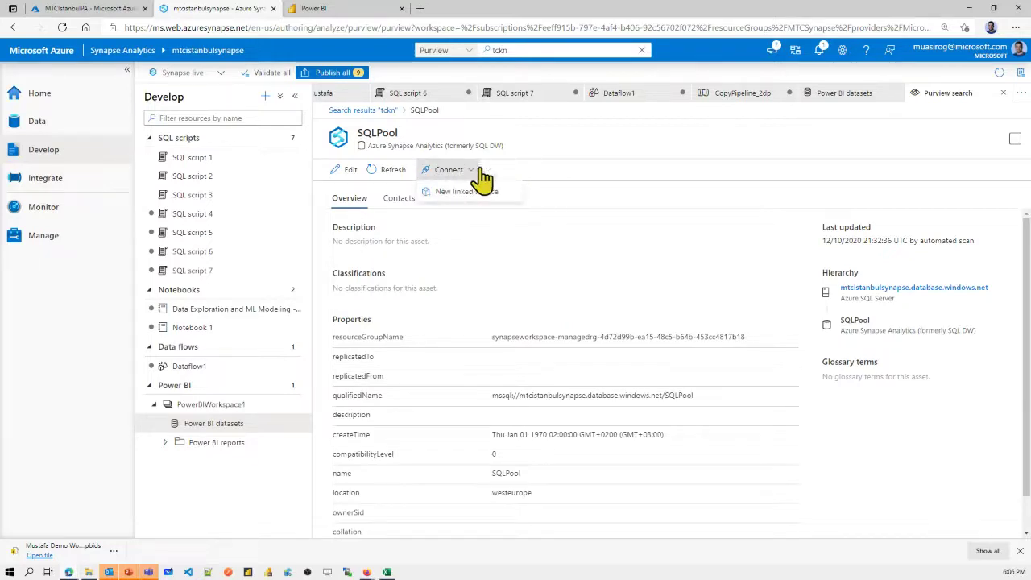
key("Escape")
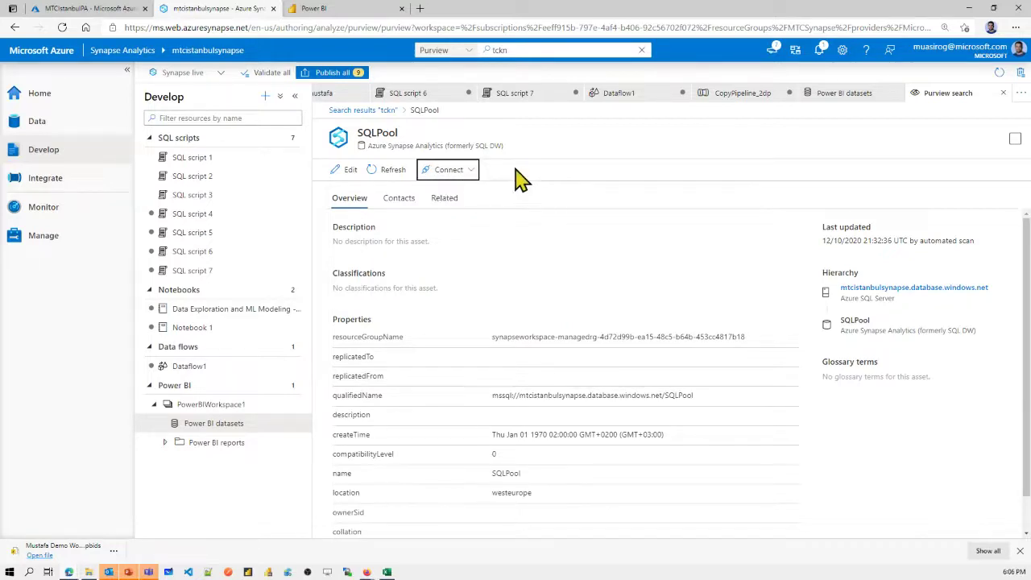
left_click(1003, 92)
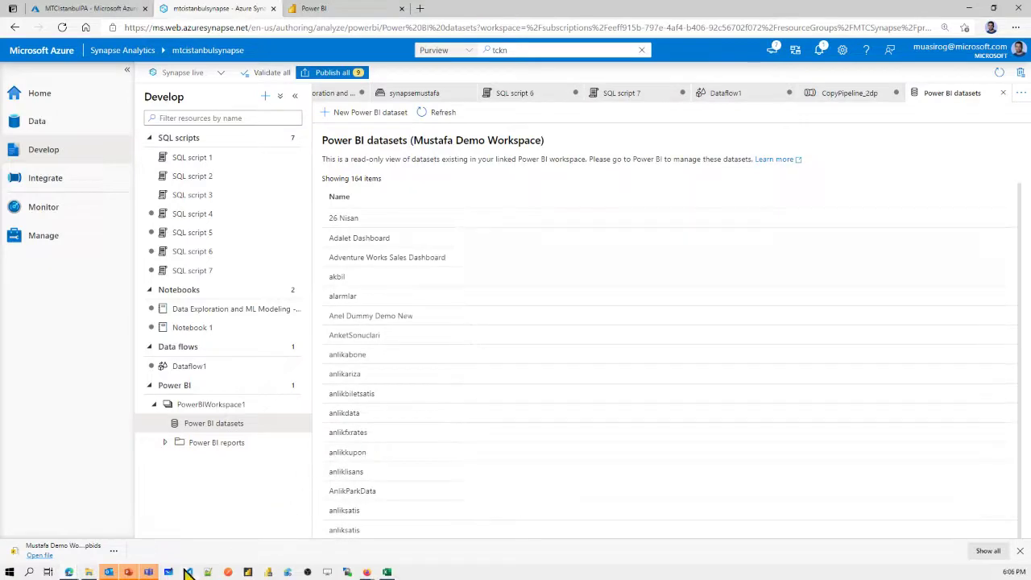
Step: Switch to the Purview slide show in PowerPoint and advance past "Power BI + Purview: Better Together" to the "Discover" slide
left_click(129, 572)
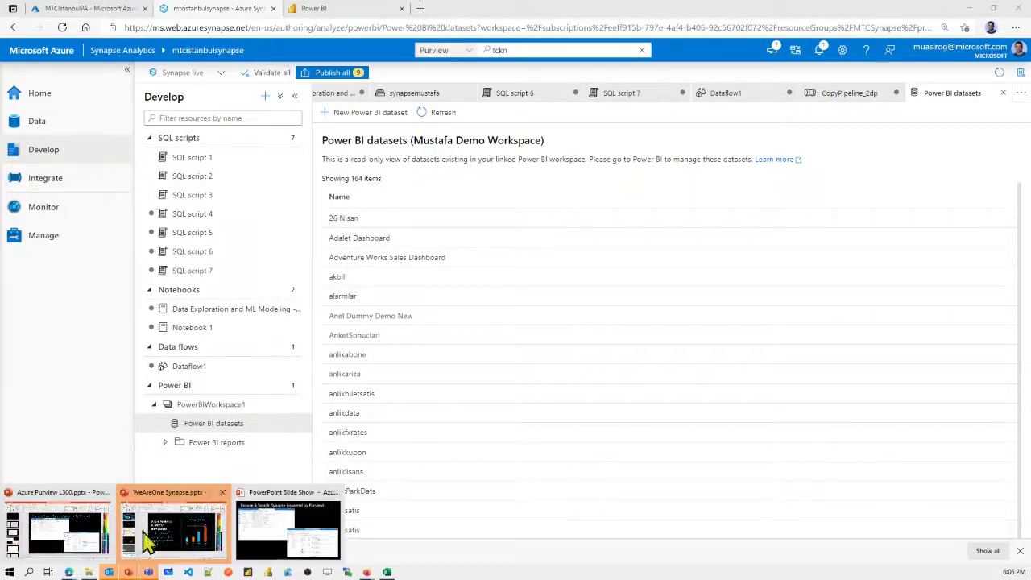
left_click(326, 542)
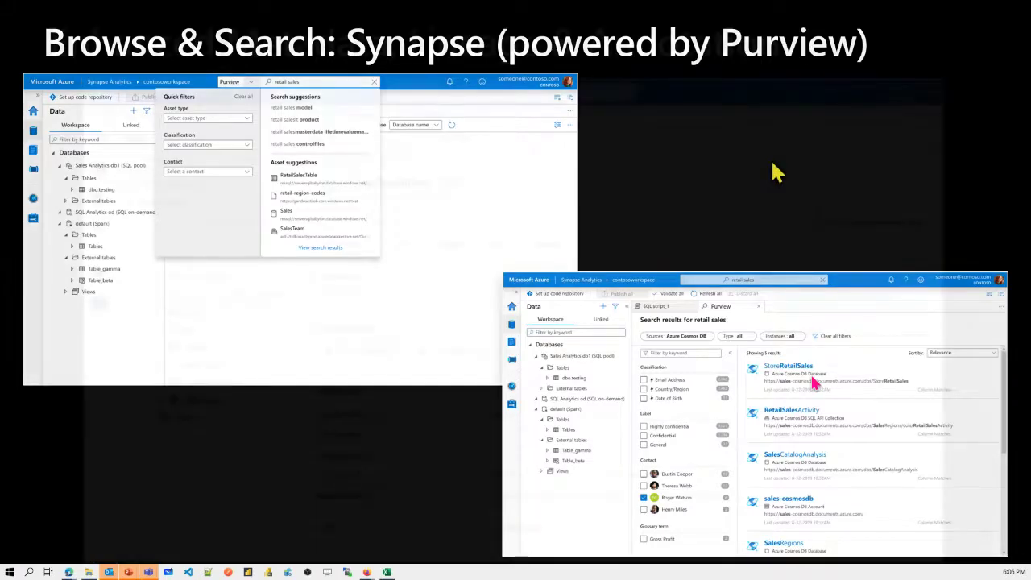
left_click(774, 171)
left_click(129, 572)
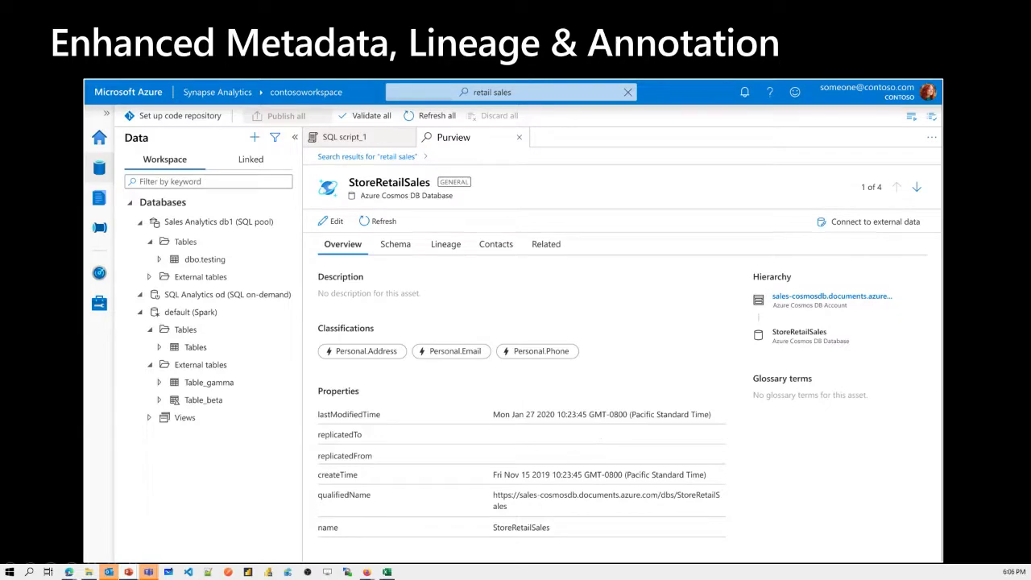
key("Right")
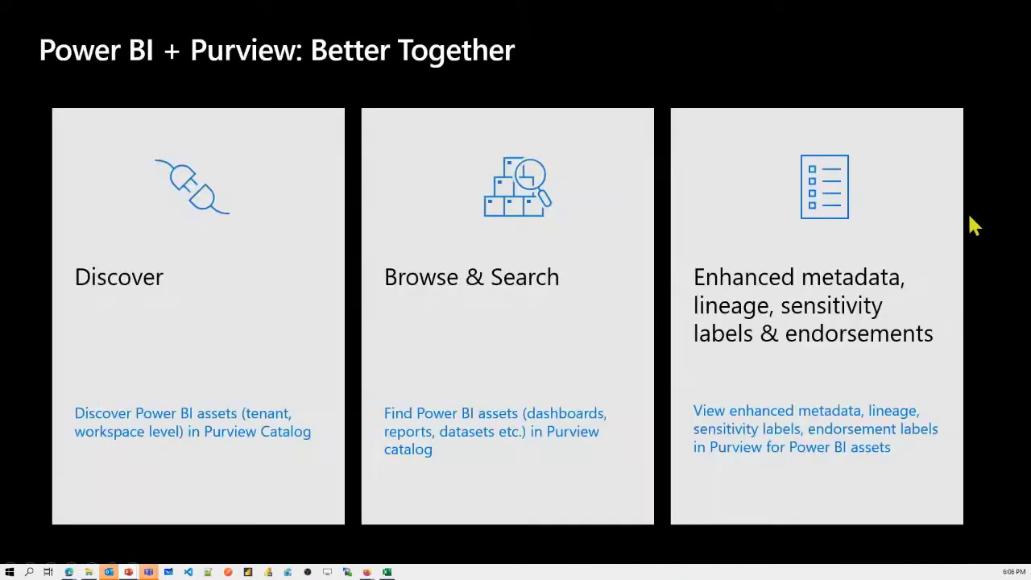
key("Right")
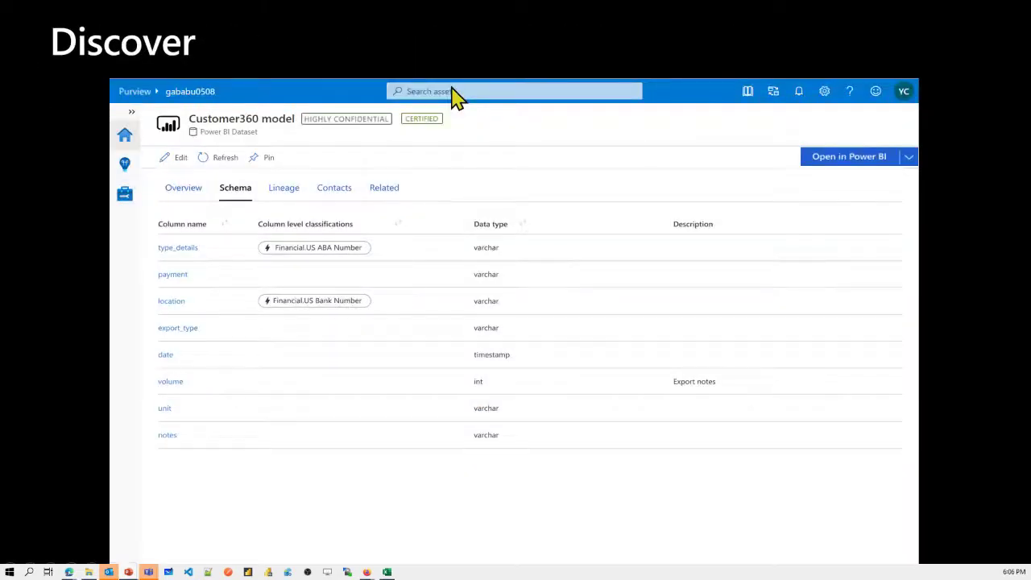
key("Left")
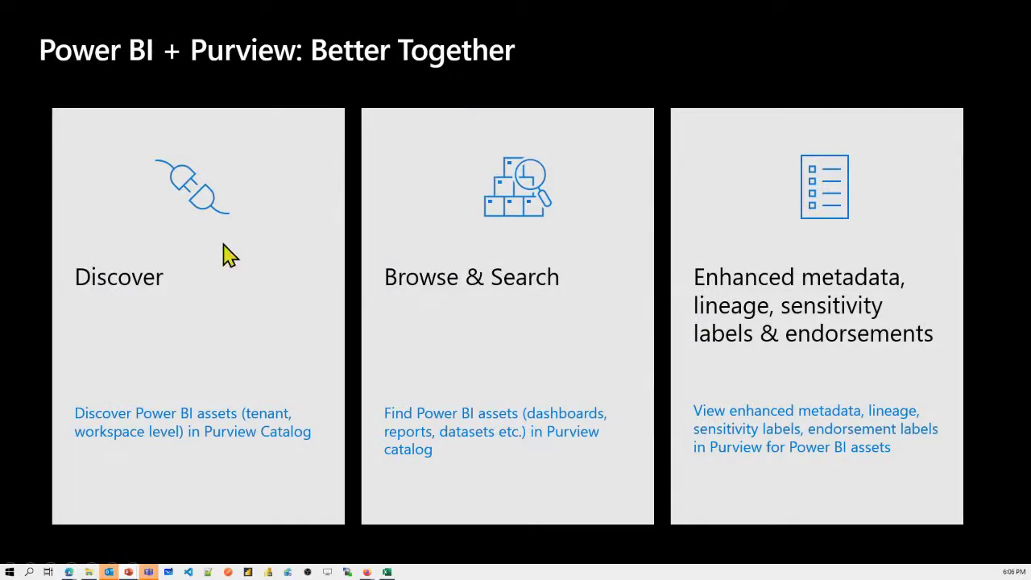
key("Right")
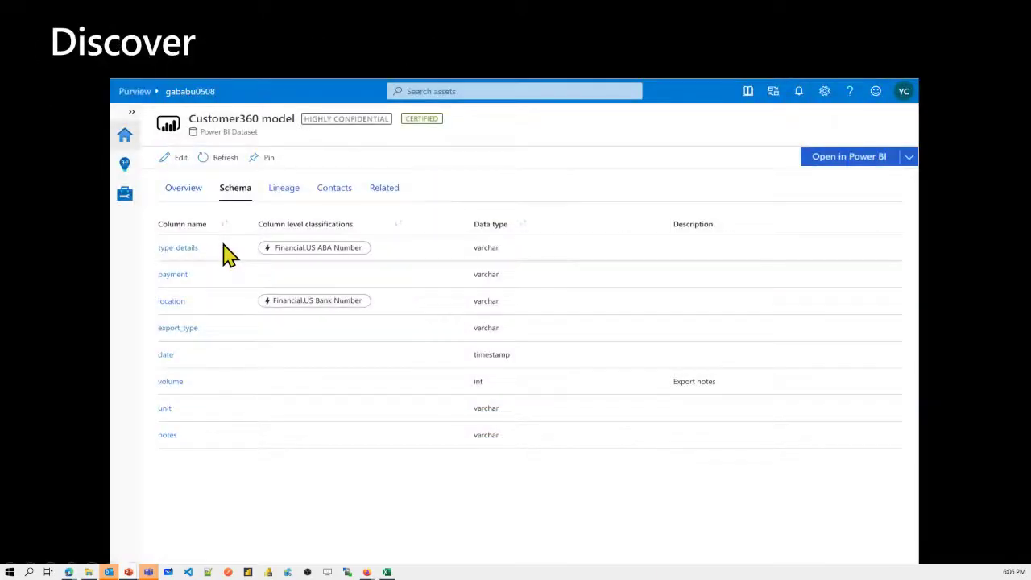
Step: Advance the Purview slide show through "Browse & Search", "Microsoft 365 + Purview: Better Together" and "Azure Purview Features" to the "LIVE DEMO" slide
key("Right")
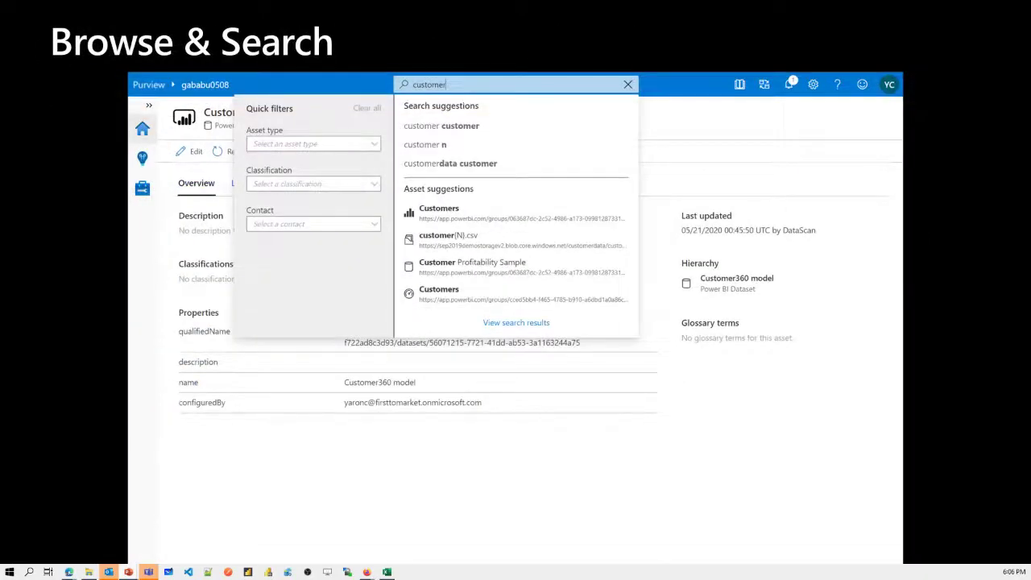
key("Right")
key("Right")
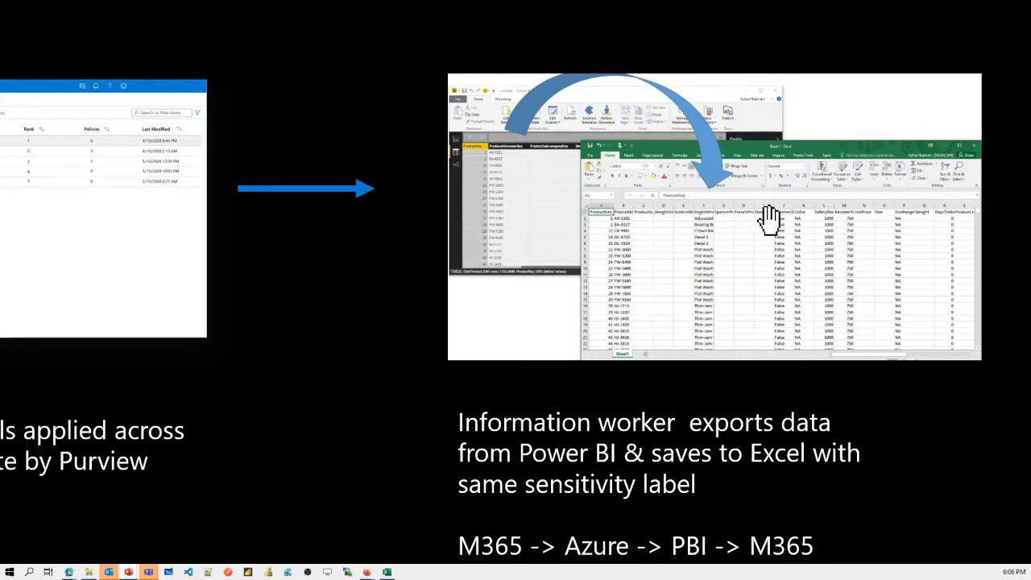
key("Right")
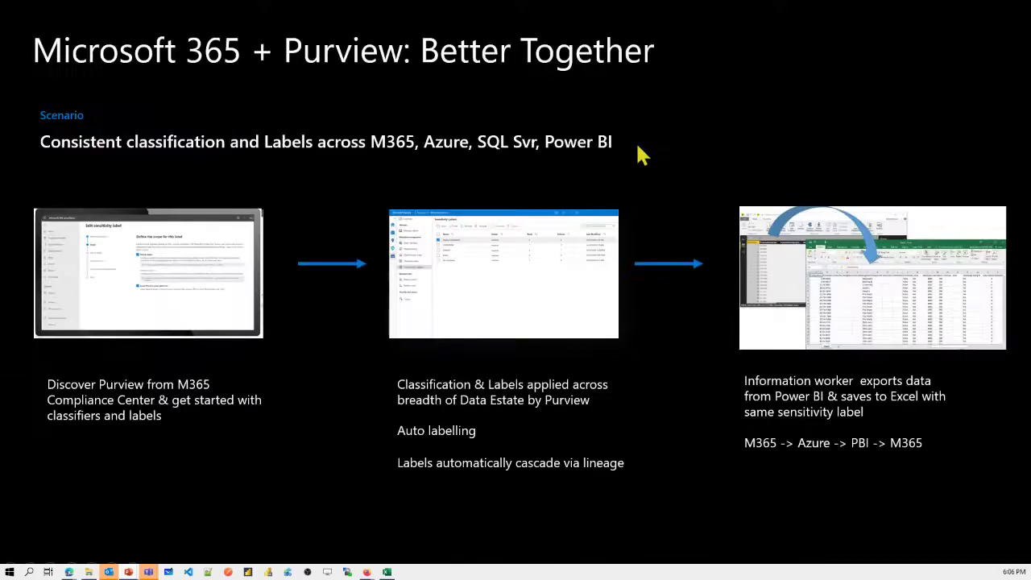
key("Right")
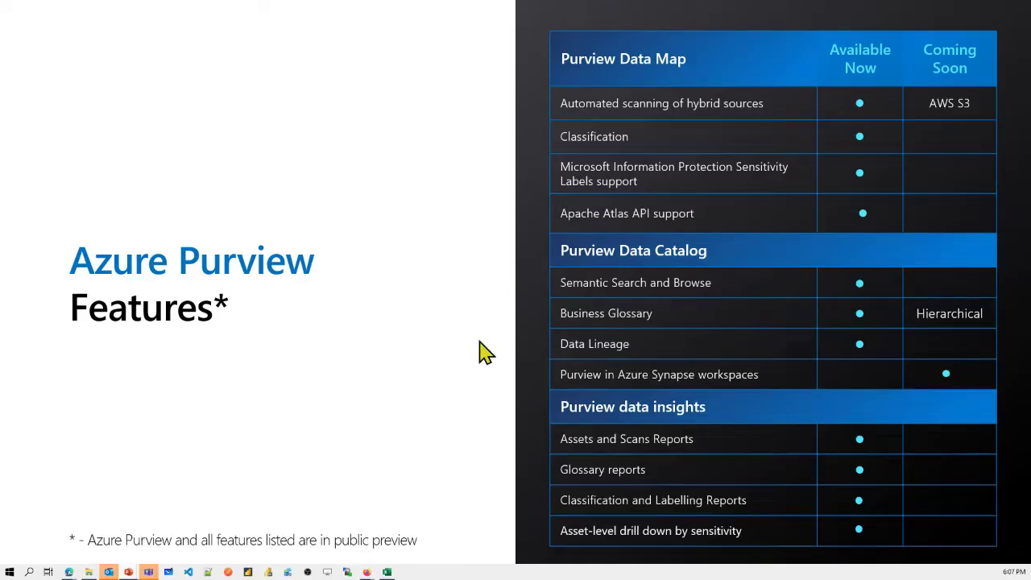
key("Right")
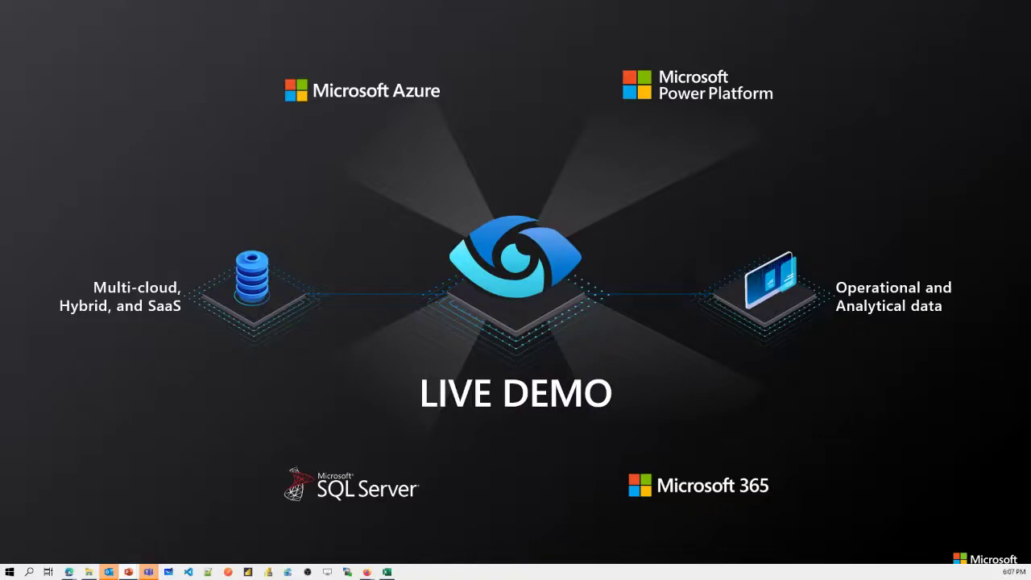
Step: Switch from the slide show to the Power BI datasets list in Synapse Studio, leaving no context menu open
key("alt+Tab")
right_click(386, 113)
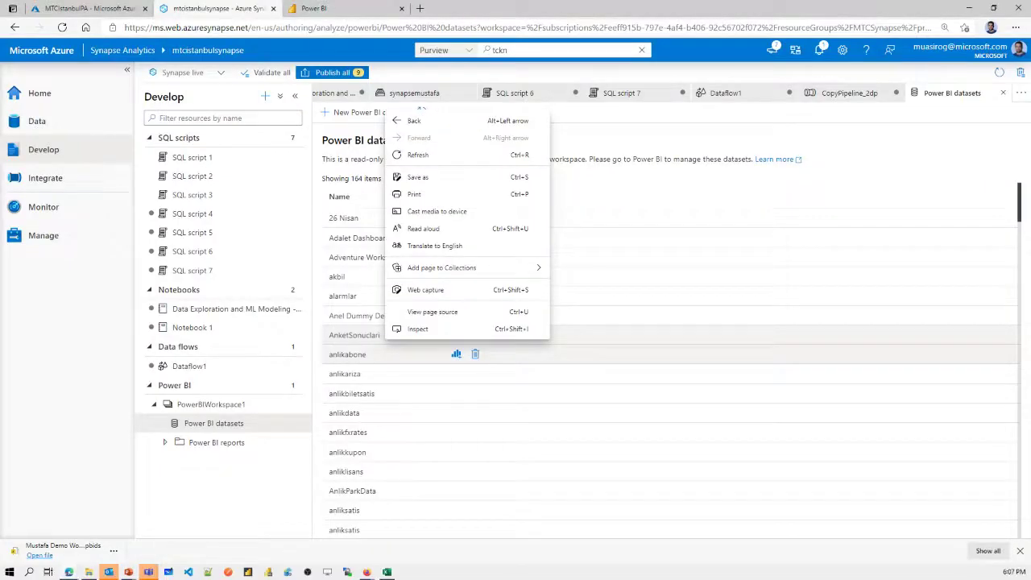
key("Escape")
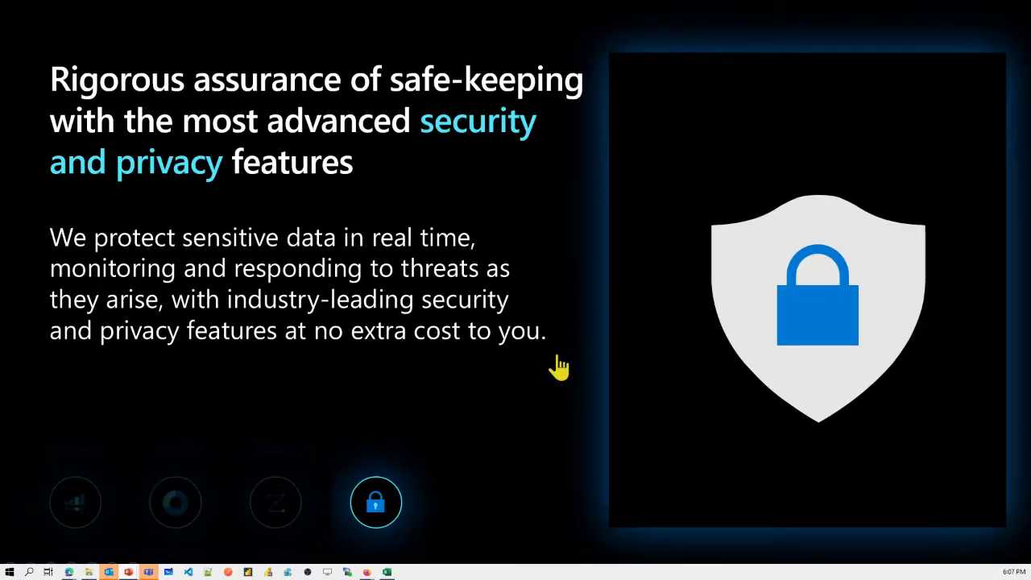
Step: Advance the Synapse slide show past the security and privacy slide to the "Azure Synapse Analytics" platform overview, and return to Synapse Studio
left_click(560, 367)
left_click(560, 367)
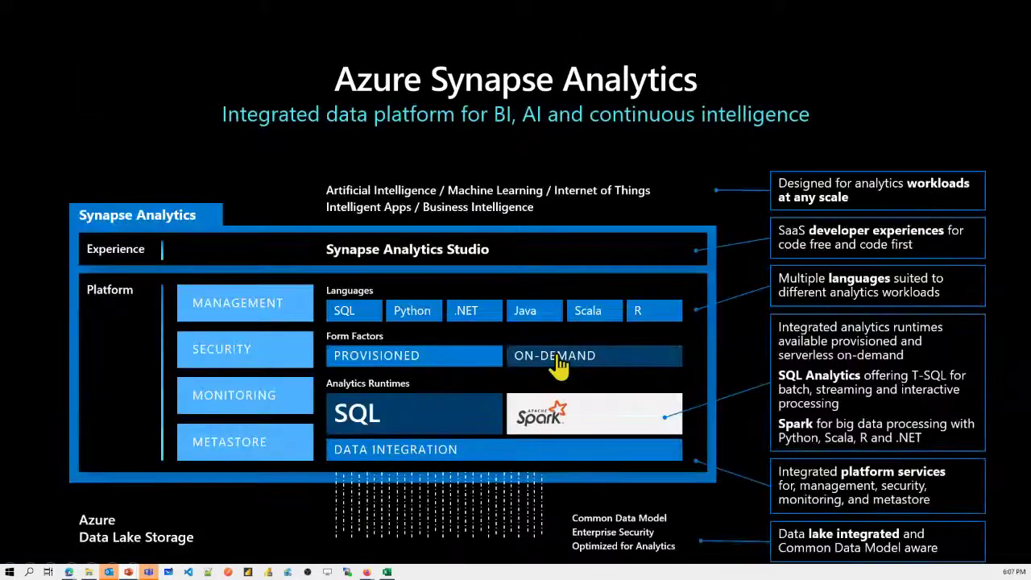
key("alt+Tab")
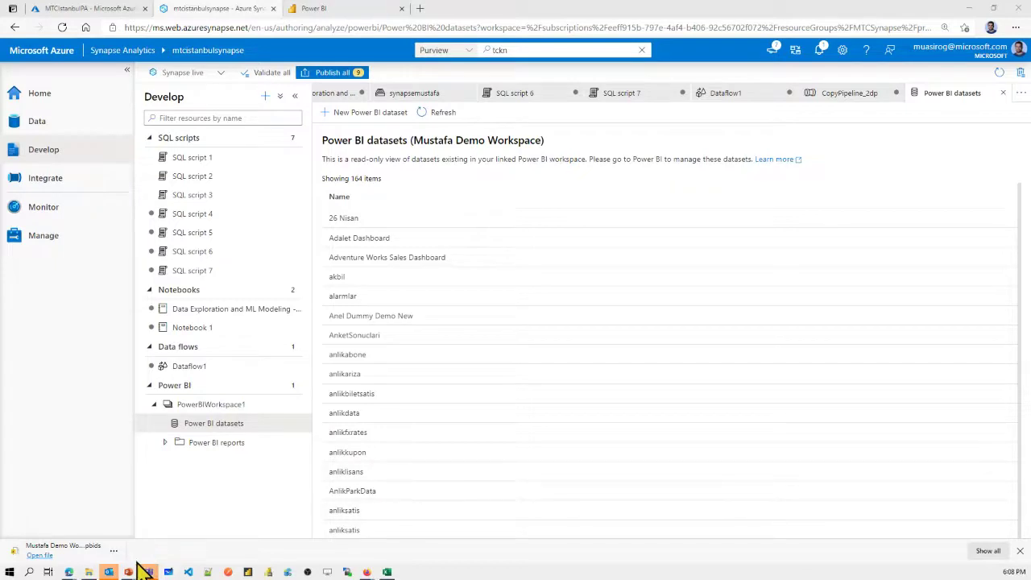
mouse_move(134, 574)
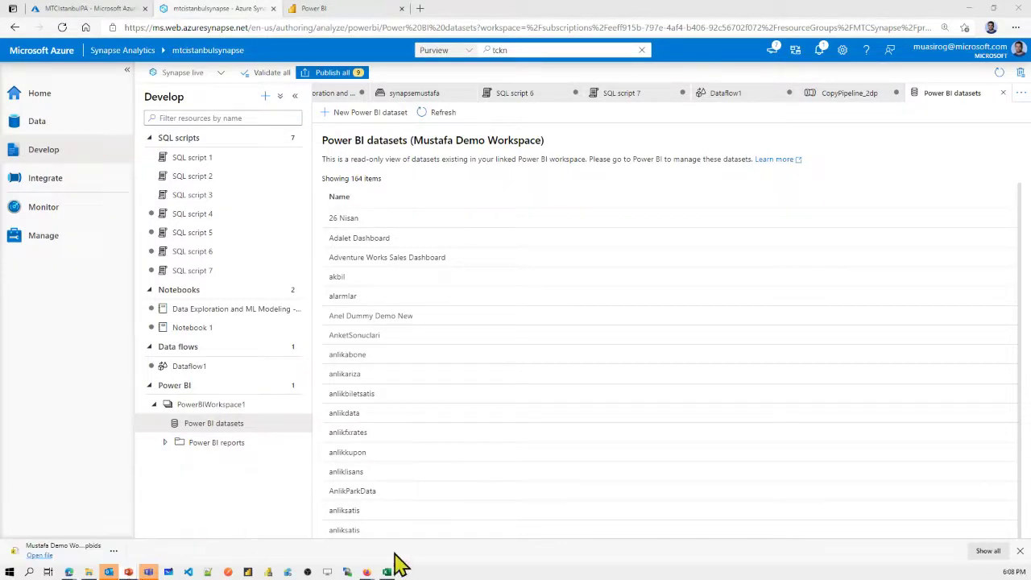